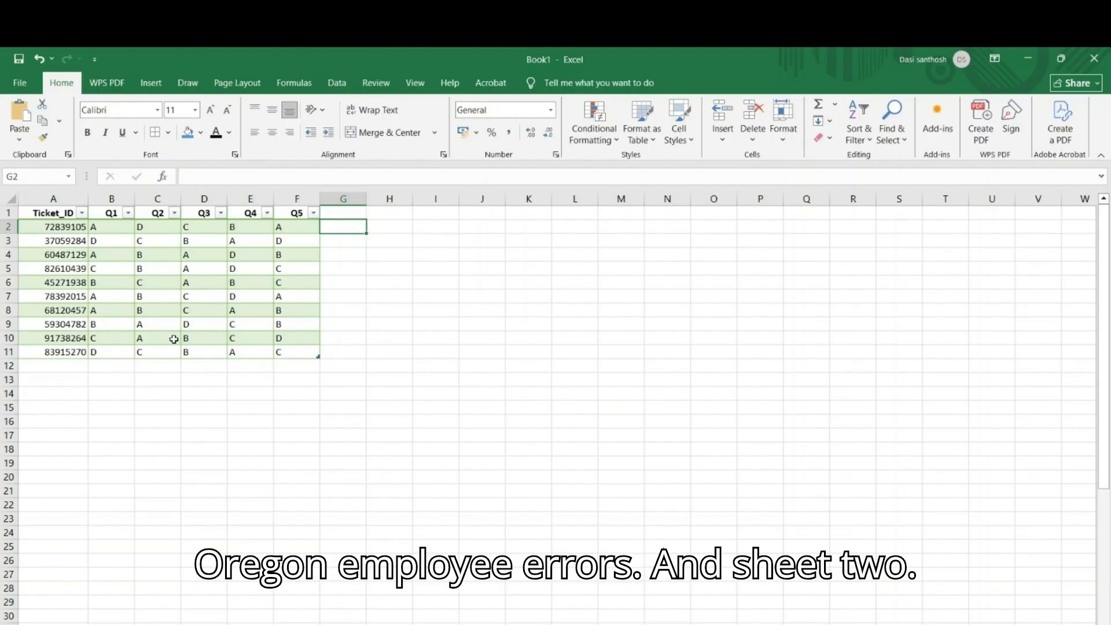
Step: Compare the ticket answer tables on Sheet1 and Sheet2
{"action": "key", "text": "ctrl+Page_Down"}
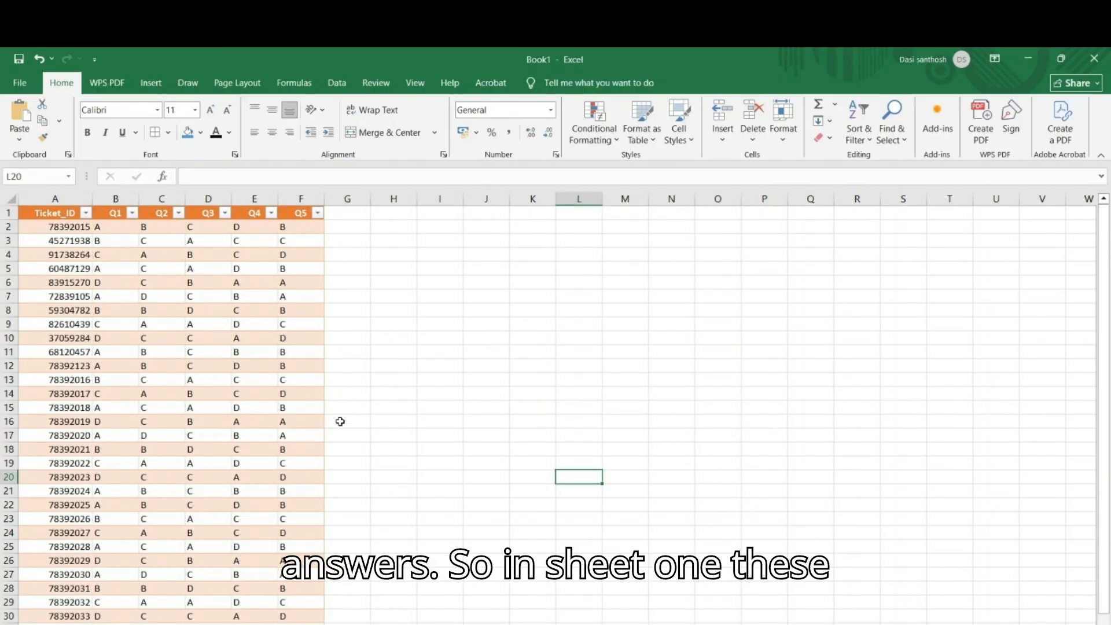
{"action": "key", "text": "ctrl+Page_Up"}
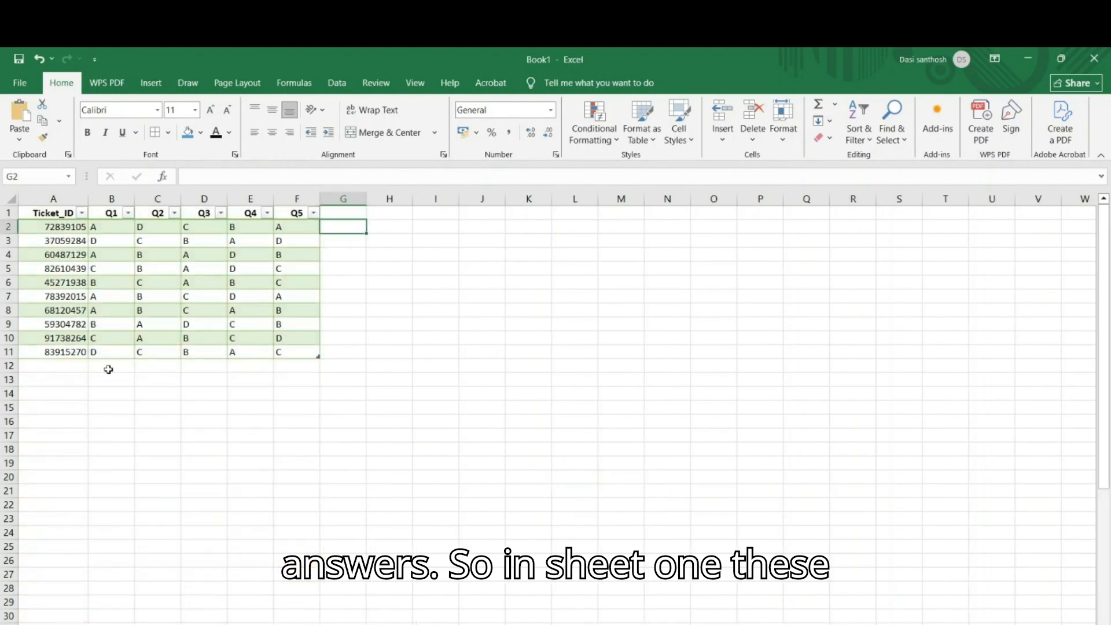
{"action": "key", "text": "ctrl+Page_Down"}
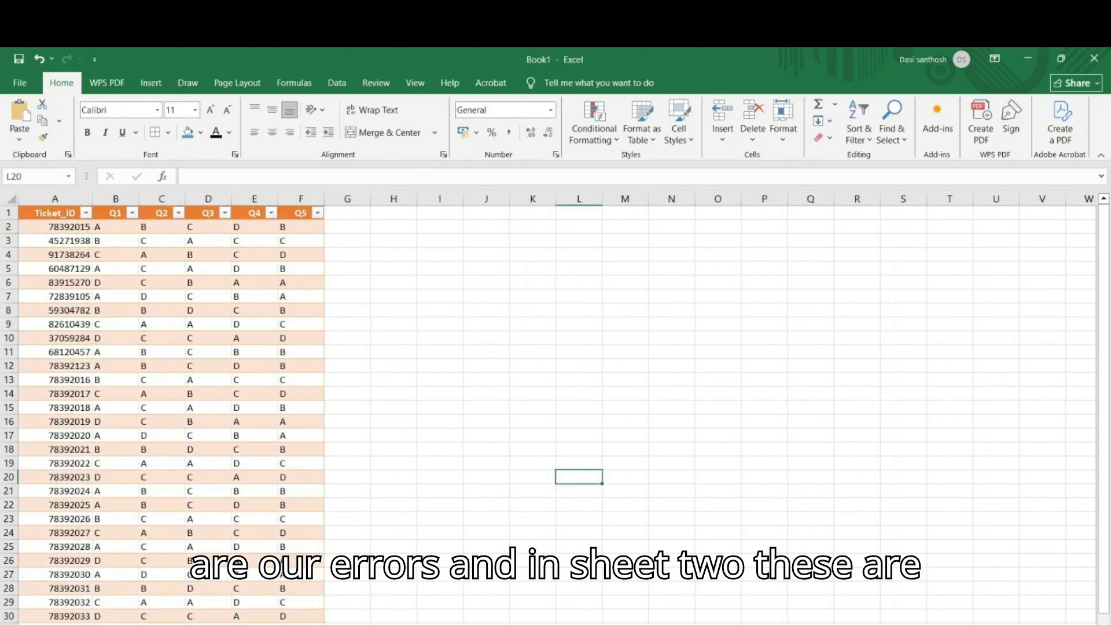
{"action": "key", "text": "ctrl+Page_Up"}
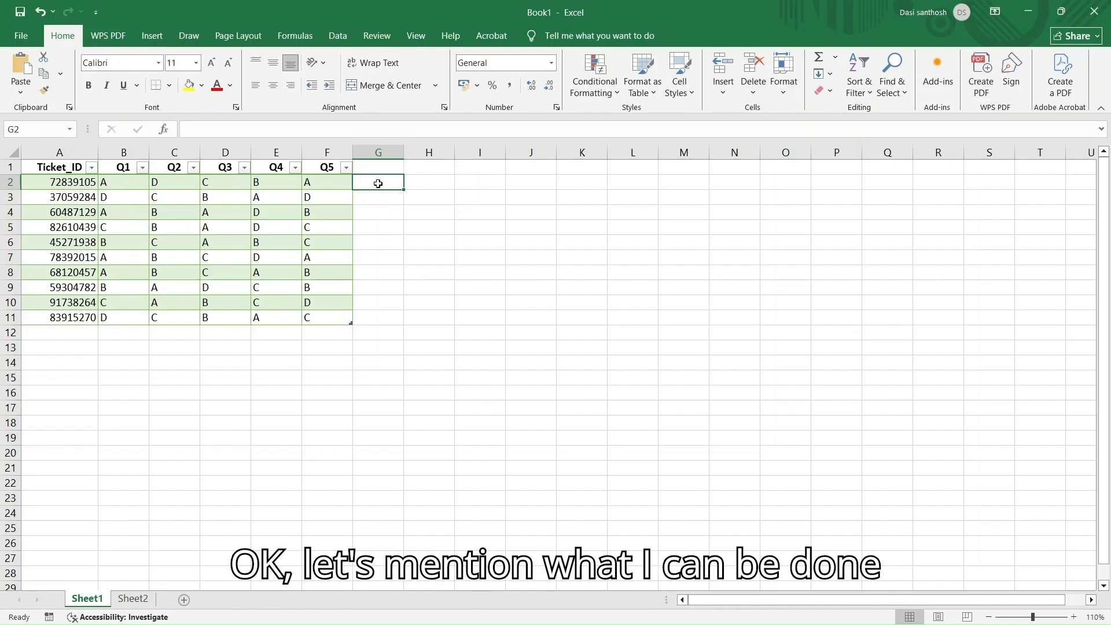
Step: Add a column headed R1 in cell G1, directly after Q5 in the Sheet1 ticket table
{"action": "left_click", "coordinate": [374, 165]}
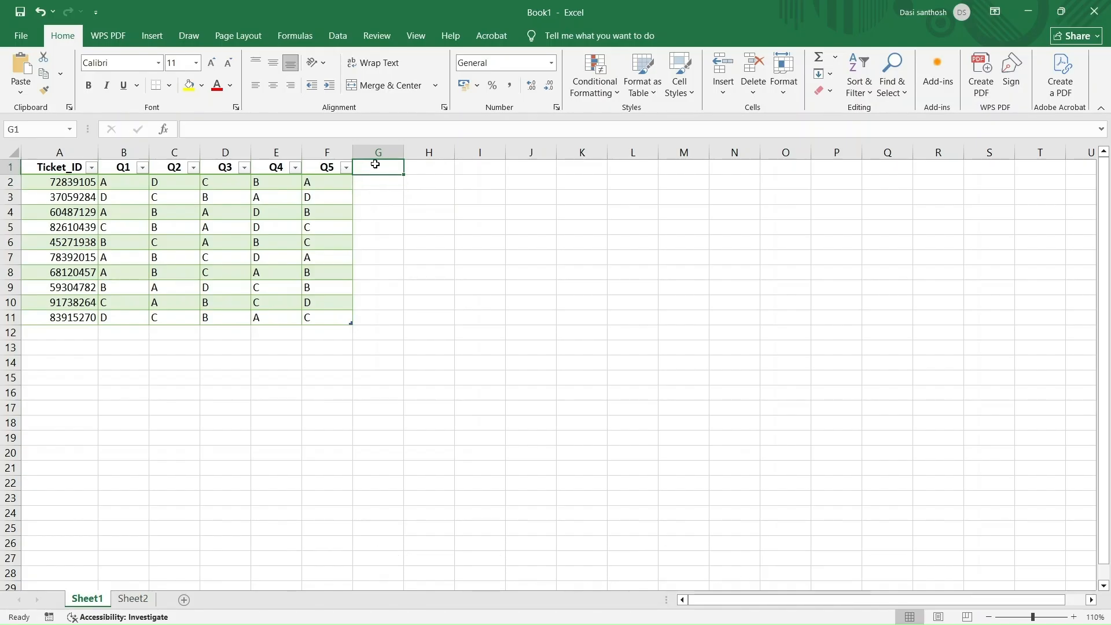
{"action": "type", "text": "R1"}
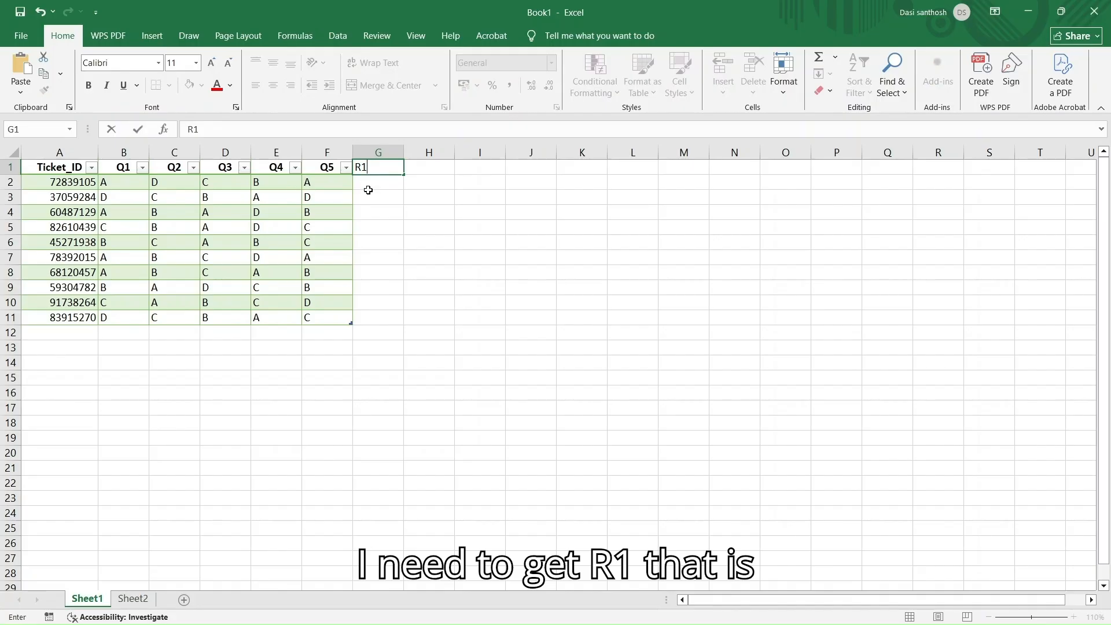
{"action": "left_click", "coordinate": [370, 191]}
{"action": "double_click", "coordinate": [372, 170]}
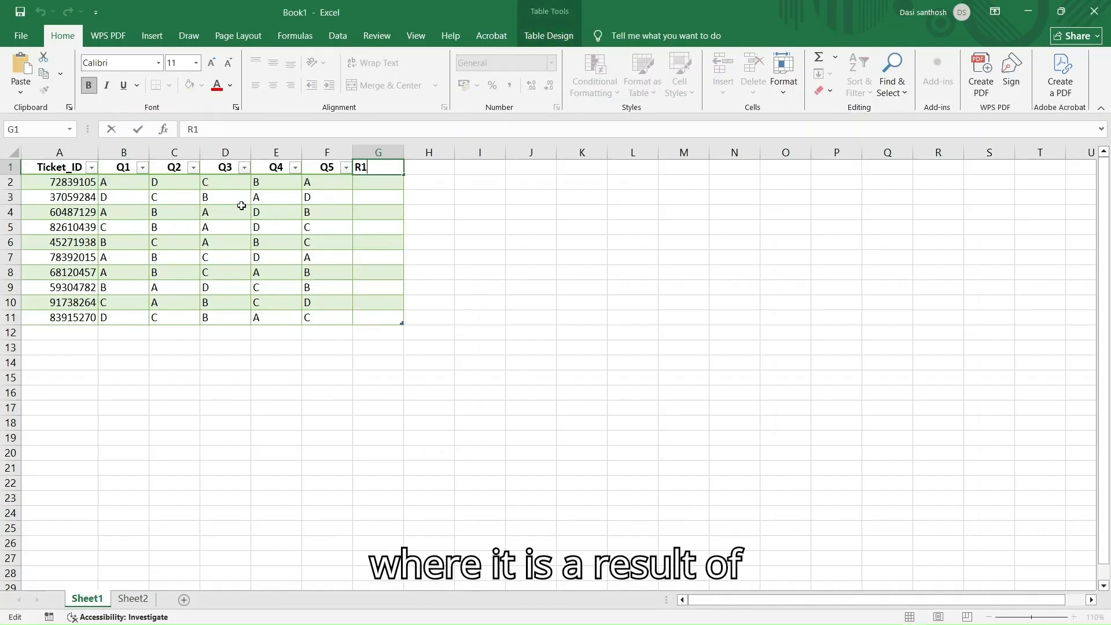
{"action": "left_click", "coordinate": [366, 186]}
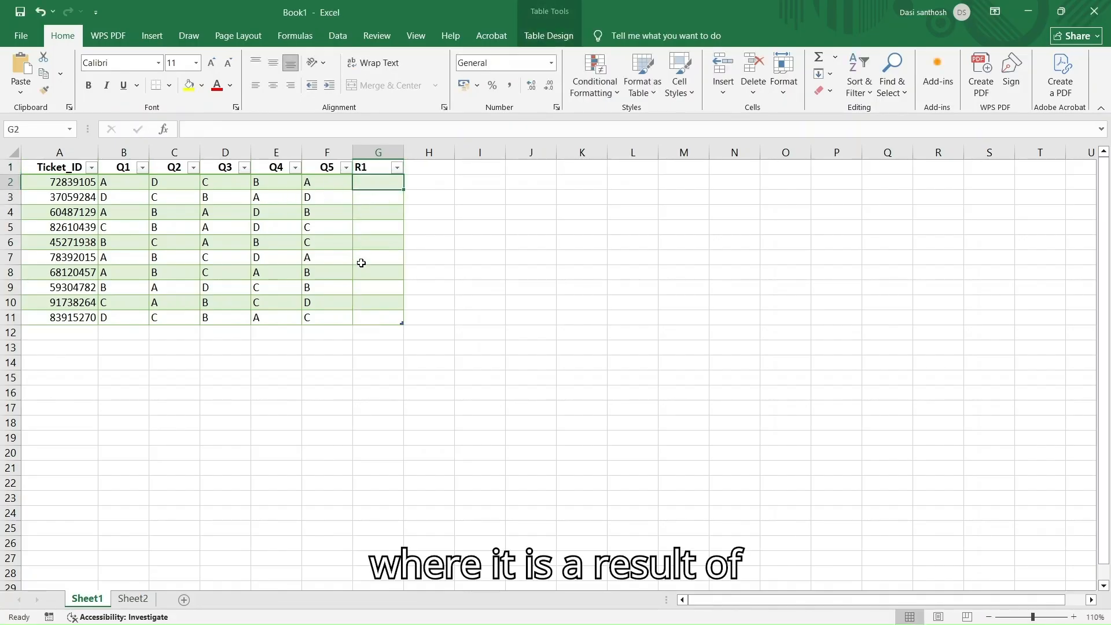
Step: Extend the Sheet1 table with column headers R2, R3, R4 and R5 in cells H1 to K1
{"action": "left_click", "coordinate": [117, 600]}
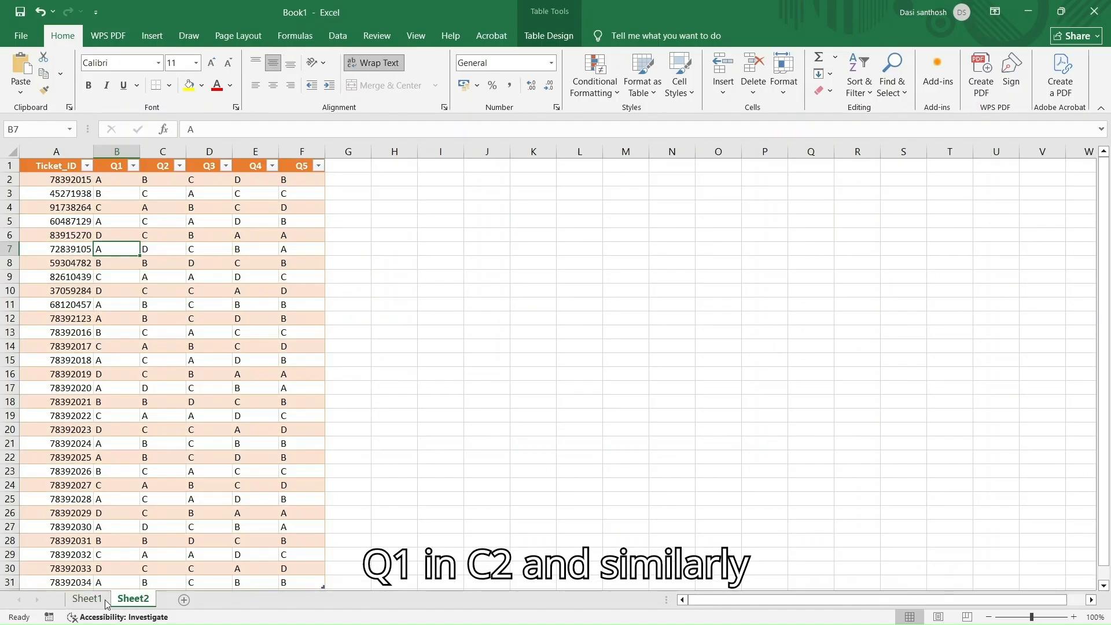
{"action": "left_click", "coordinate": [74, 601]}
{"action": "left_click", "coordinate": [435, 169]}
{"action": "type", "text": "R2"}
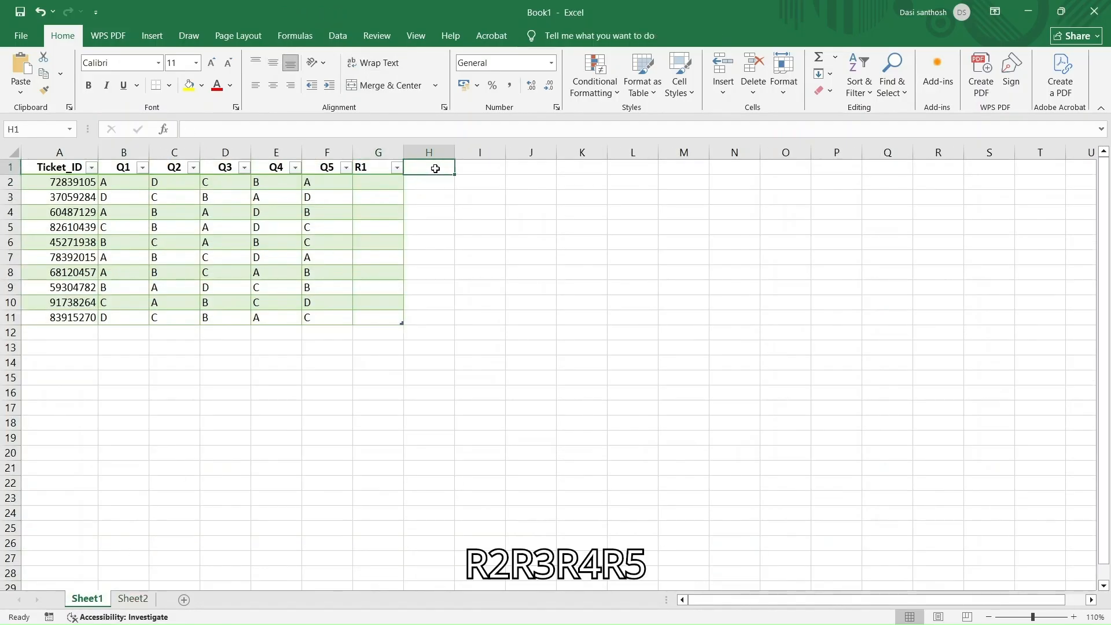
{"action": "left_click", "coordinate": [478, 170]}
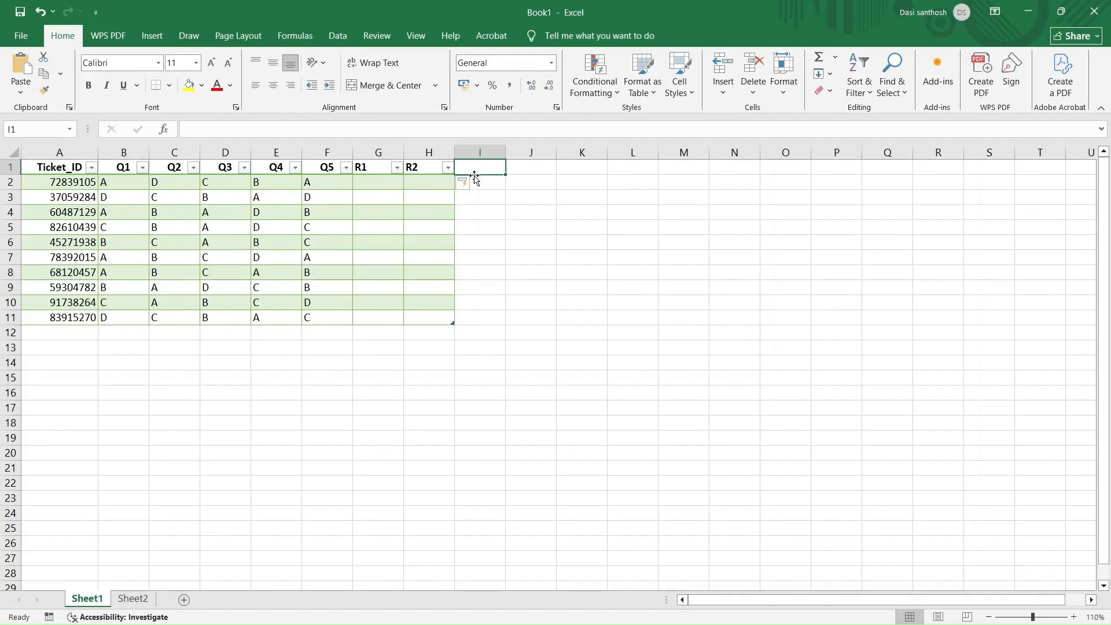
{"action": "type", "text": "R3"}
{"action": "left_click", "coordinate": [541, 167]}
{"action": "type", "text": "R4"}
{"action": "left_click", "coordinate": [588, 166]}
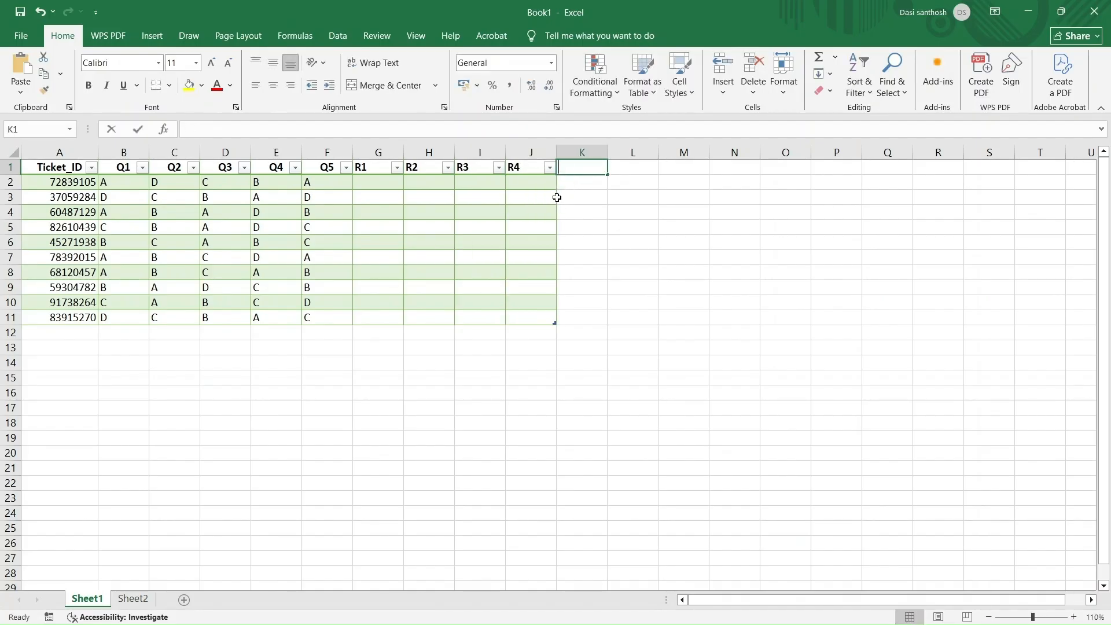
{"action": "type", "text": "R5"}
Step: Add the column headers M1, M2, M3, M4 and M5 in cells L1 to P1 of Sheet1
{"action": "left_click", "coordinate": [627, 168]}
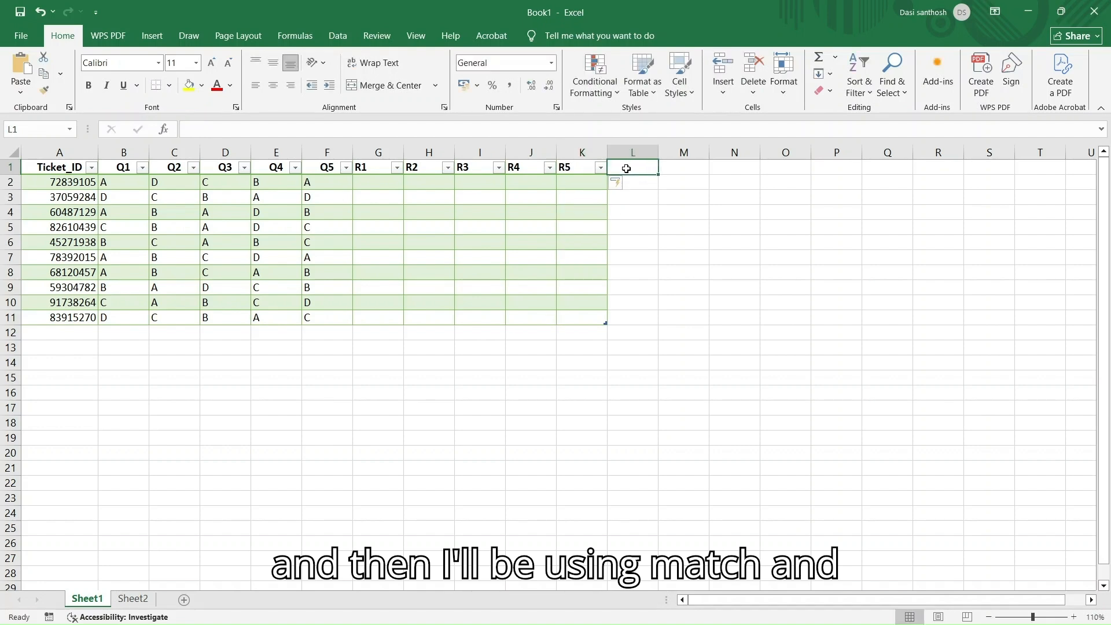
{"action": "type", "text": "M1"}
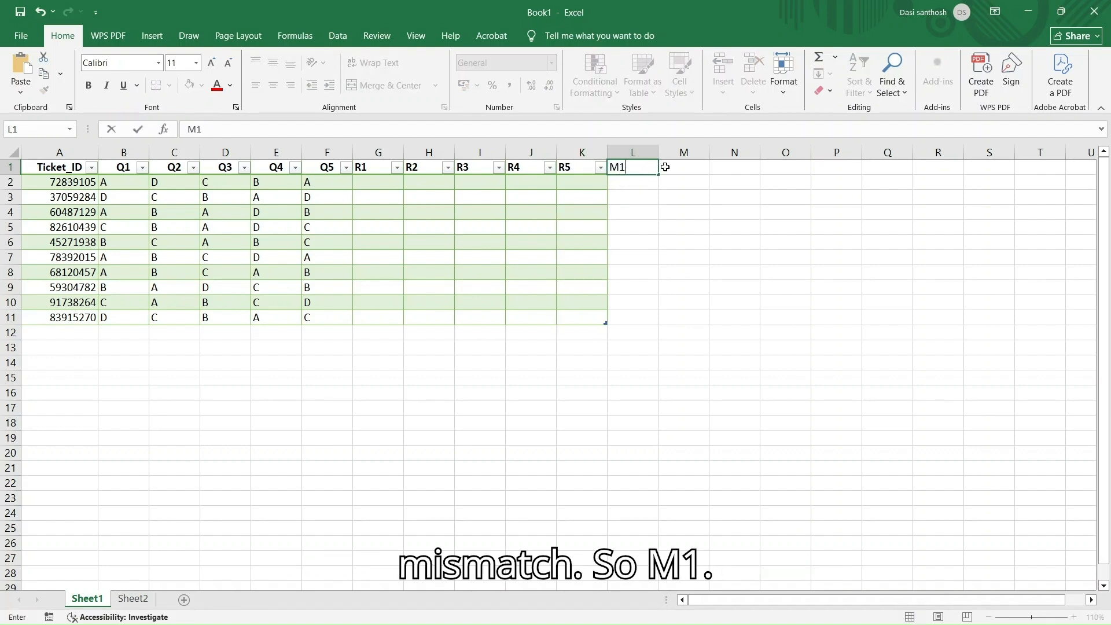
{"action": "left_click", "coordinate": [659, 168]}
{"action": "type", "text": "M2"}
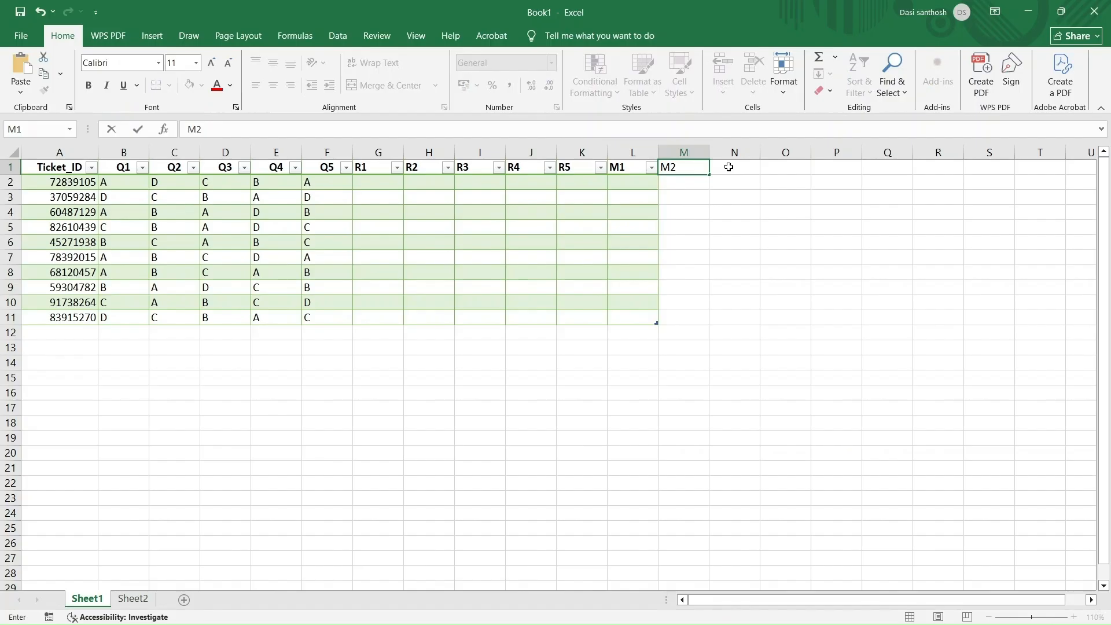
{"action": "left_click", "coordinate": [730, 166]}
{"action": "type", "text": "M3"}
{"action": "left_click", "coordinate": [780, 167]}
{"action": "type", "text": "M4"}
{"action": "left_click", "coordinate": [815, 168]}
{"action": "type", "text": "M5"}
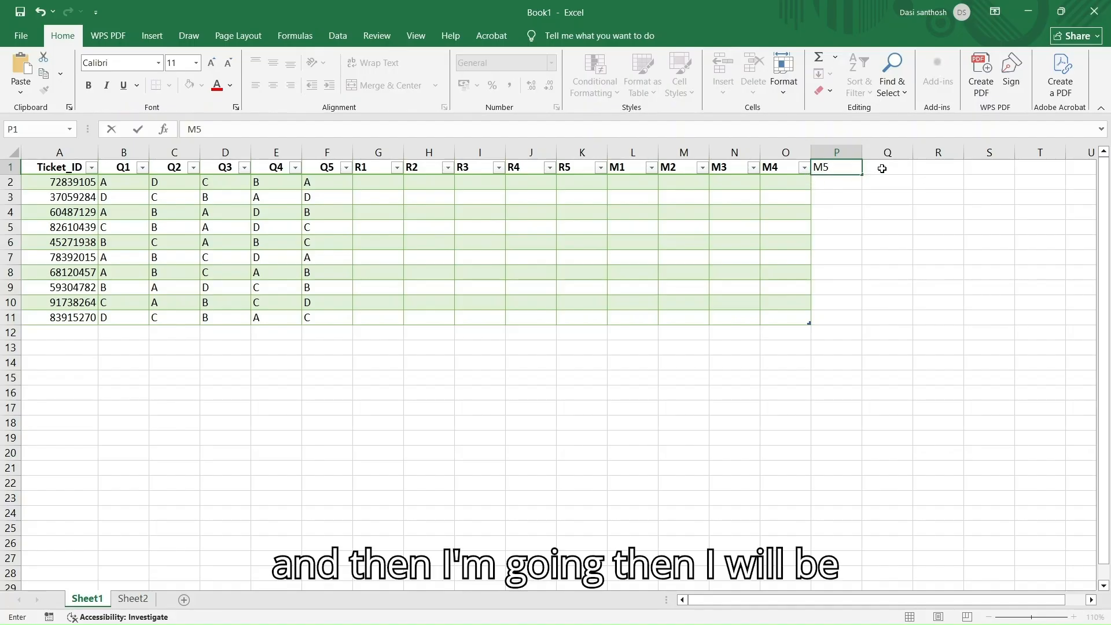
Step: Add a final column headed STATUS in cell Q1 of the Sheet1 table
{"action": "left_click", "coordinate": [881, 170]}
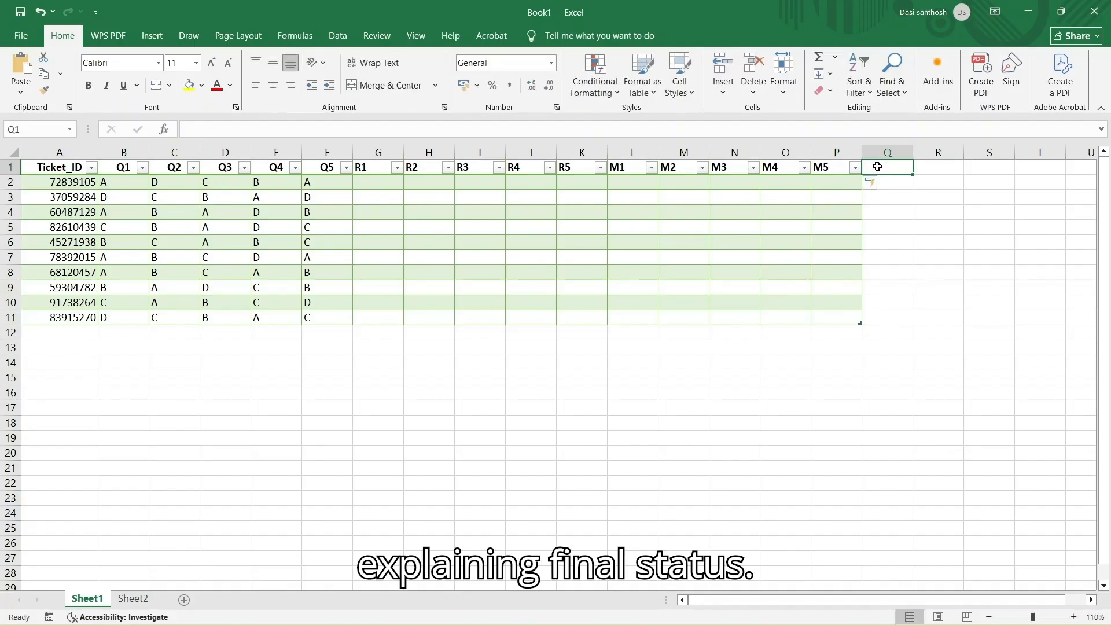
{"action": "type", "text": "STA"}
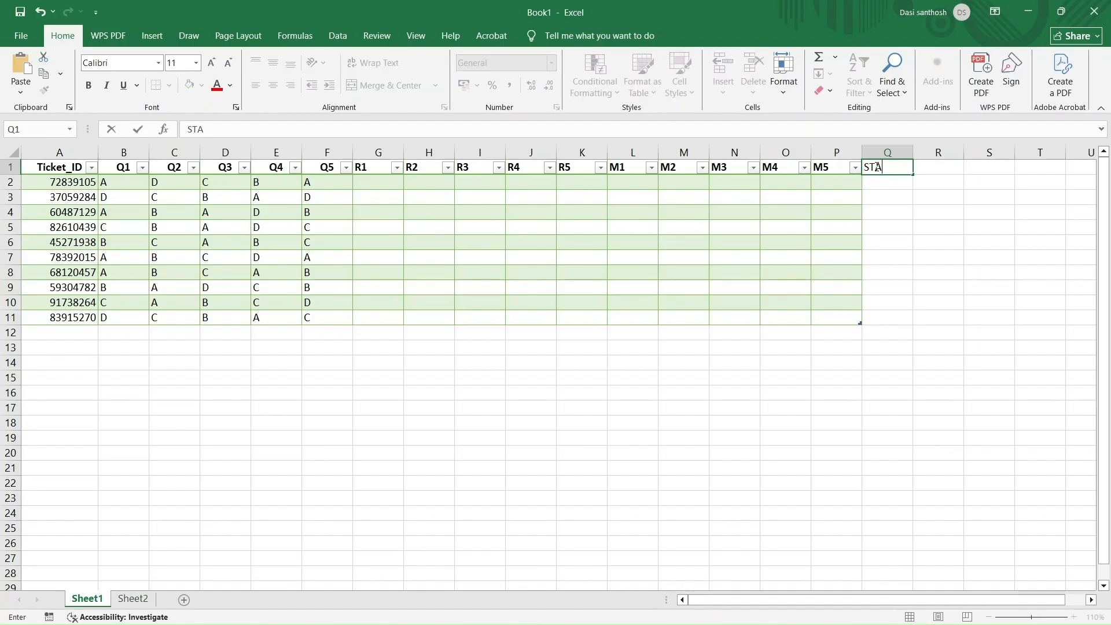
{"action": "type", "text": "TUS"}
{"action": "left_click", "coordinate": [848, 411]}
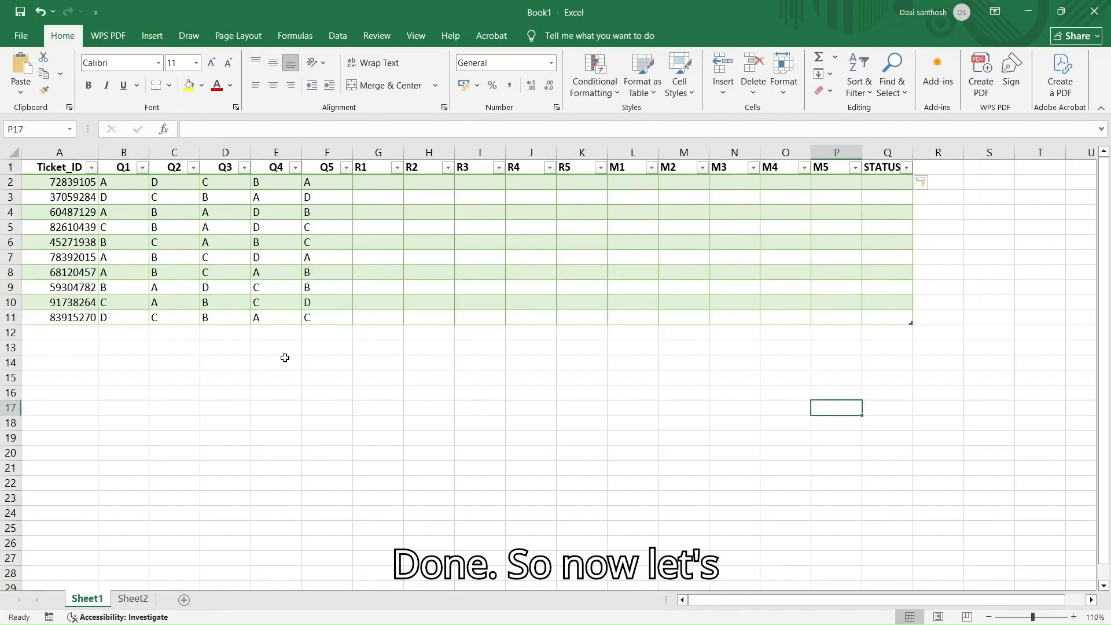
Step: Begin a VLOOKUP formula in cell G2 under R1 on Sheet1, with ticket ID cell A2 as the lookup value
{"action": "left_click", "coordinate": [386, 185]}
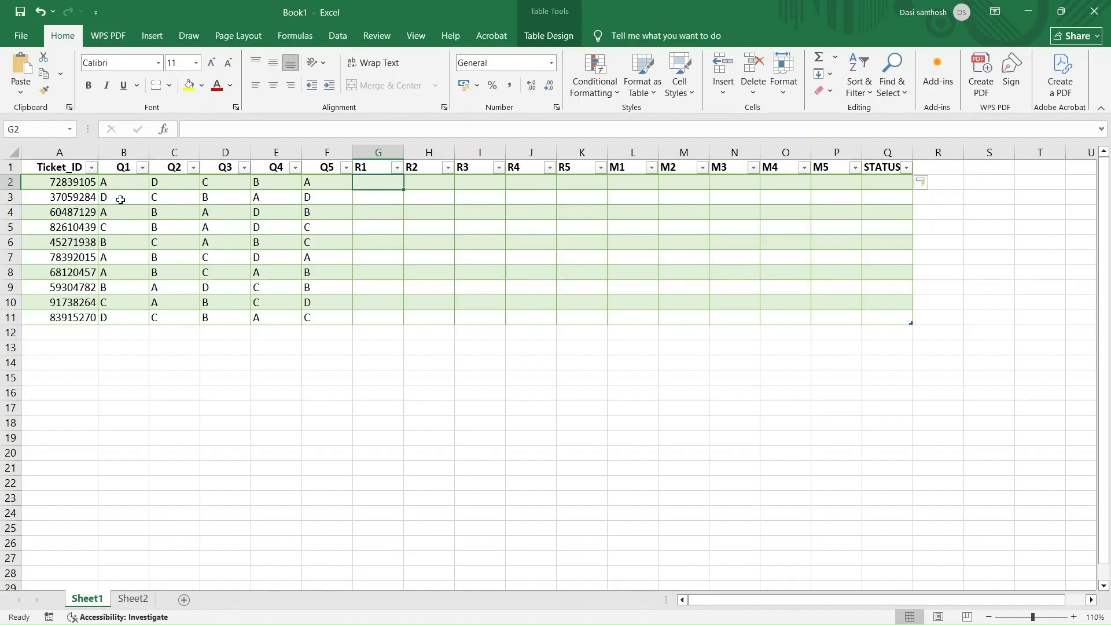
{"action": "left_click", "coordinate": [134, 599]}
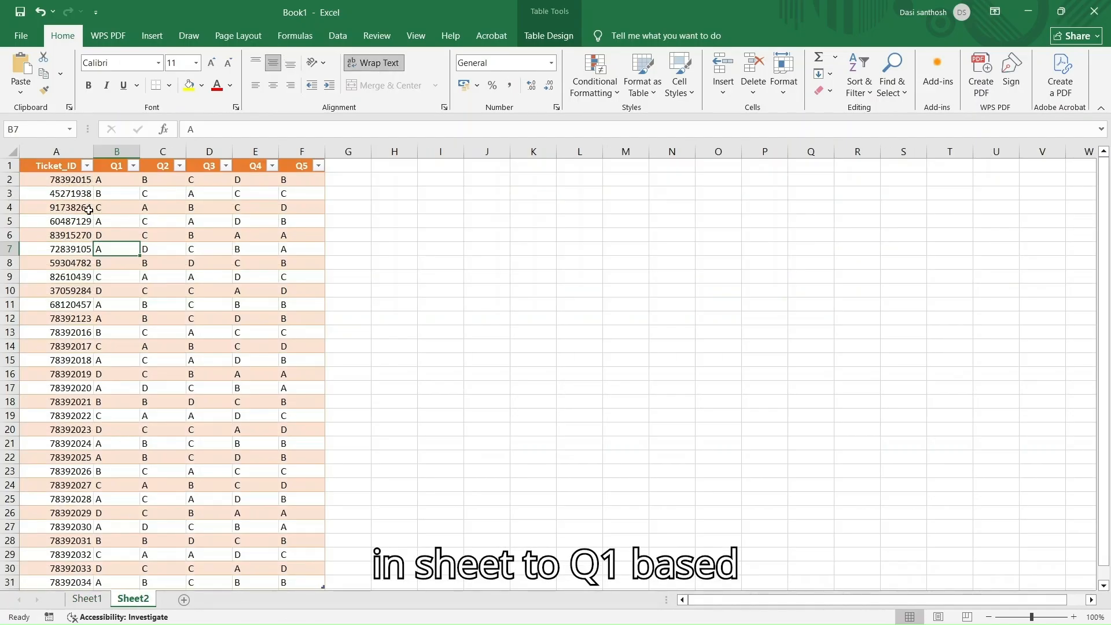
{"action": "left_click", "coordinate": [87, 599]}
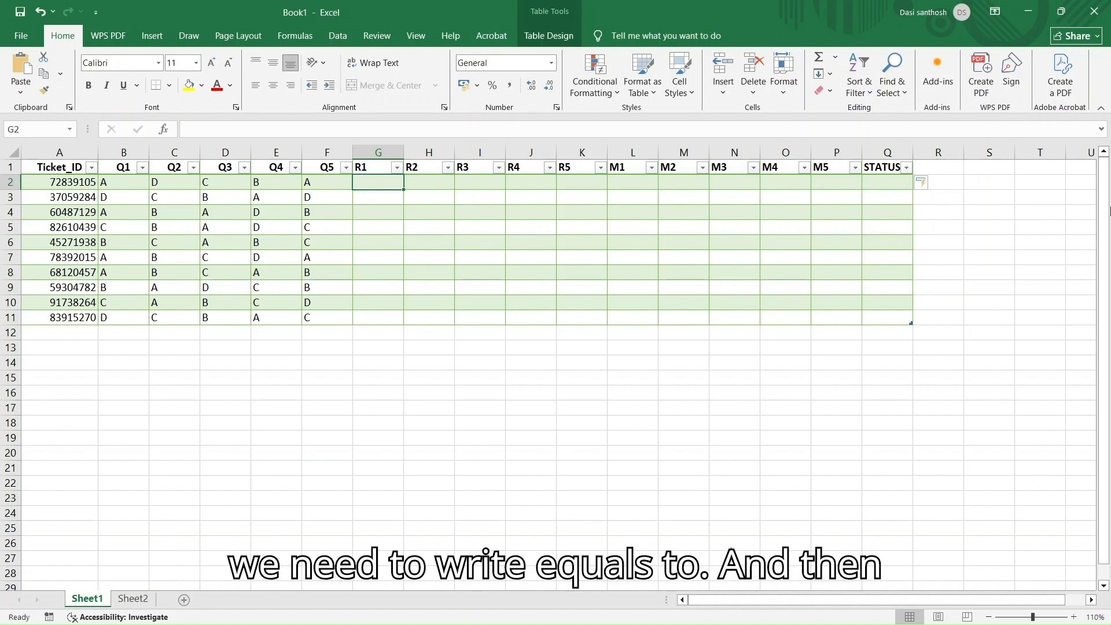
{"action": "type", "text": "="}
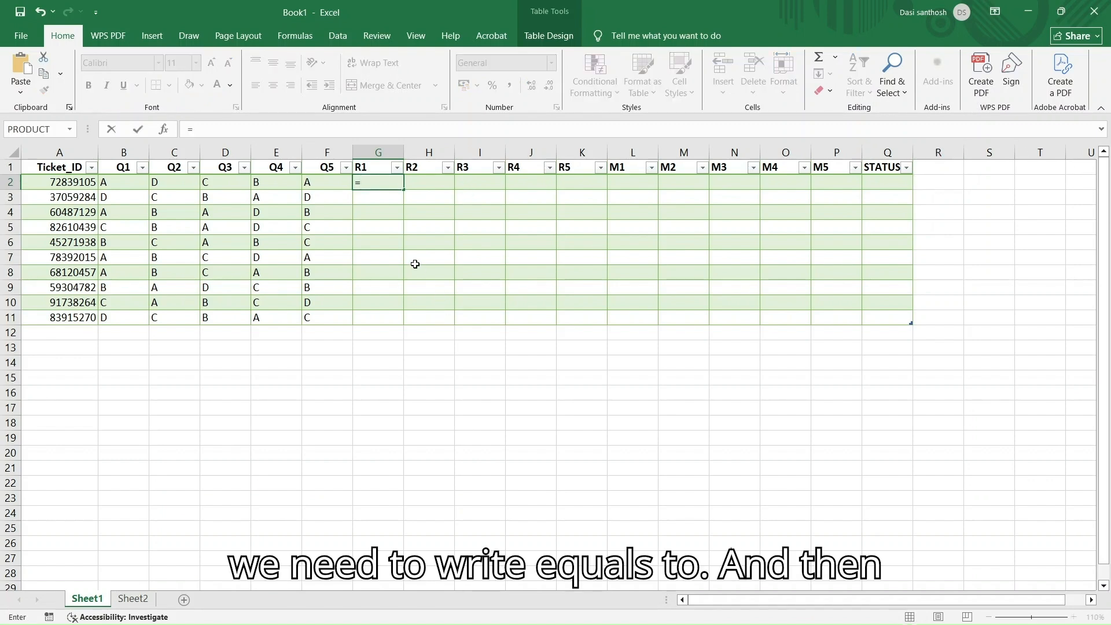
{"action": "type", "text": "V"}
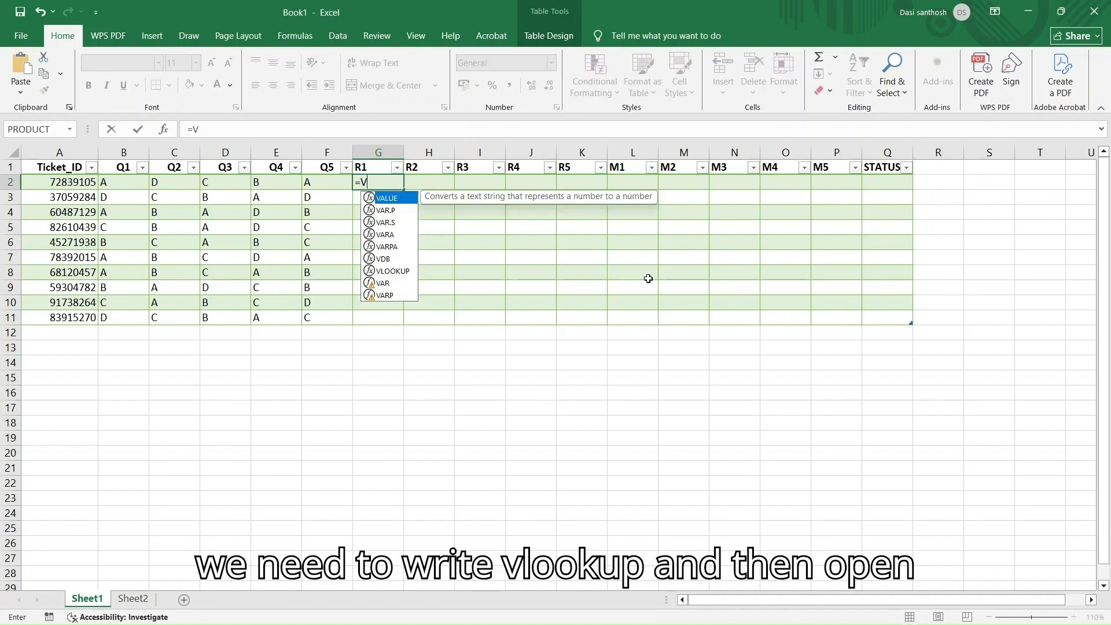
{"action": "type", "text": "LOOKUP"}
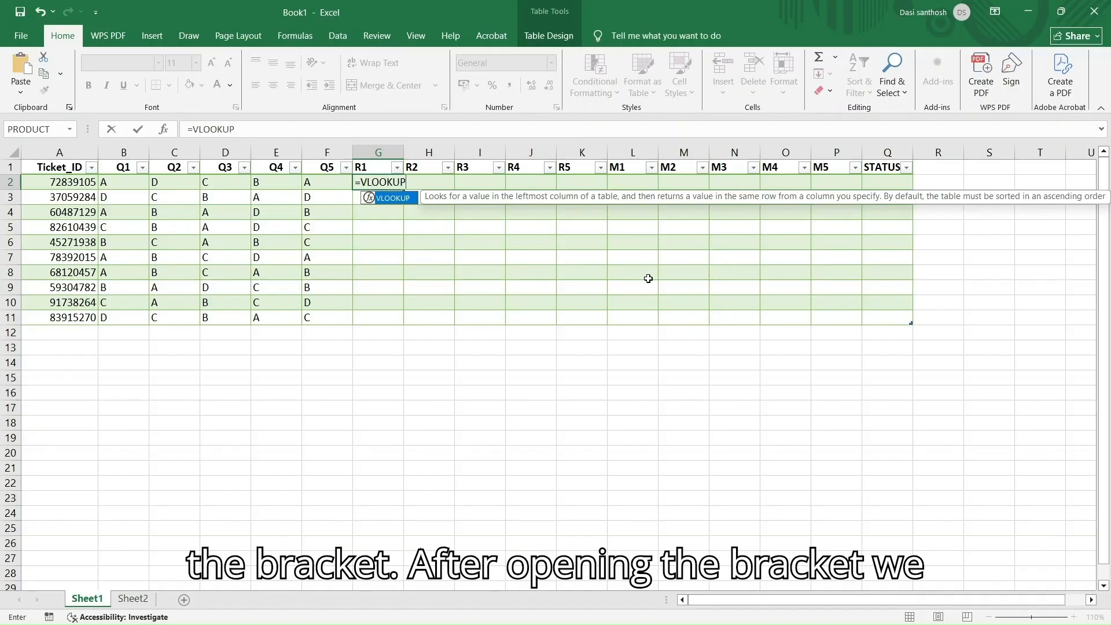
{"action": "type", "text": "("}
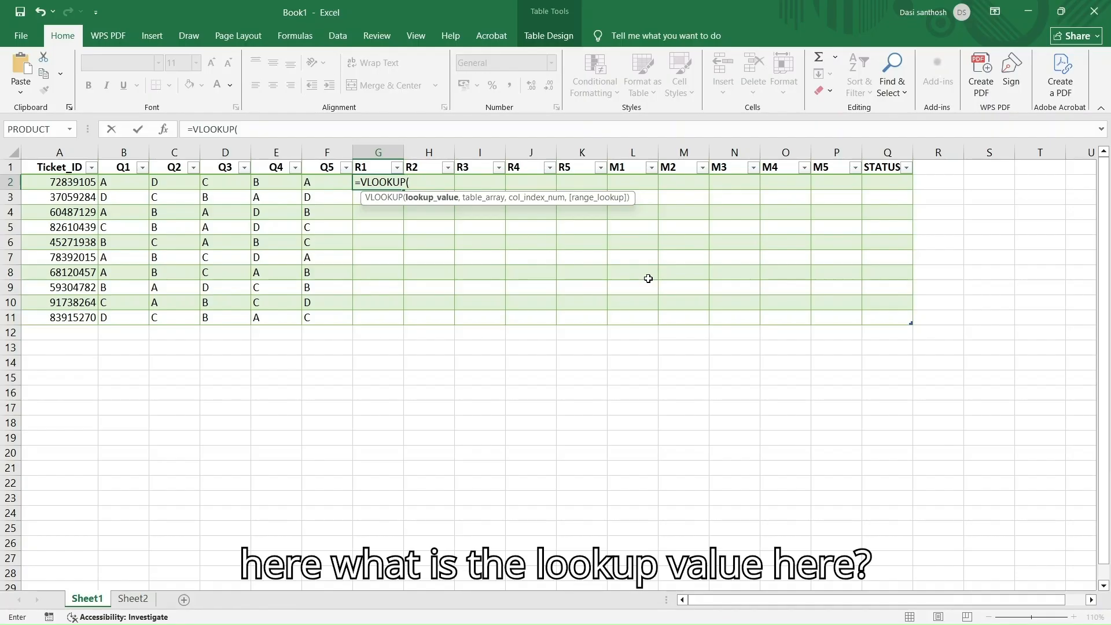
{"action": "type", "text": "A2"}
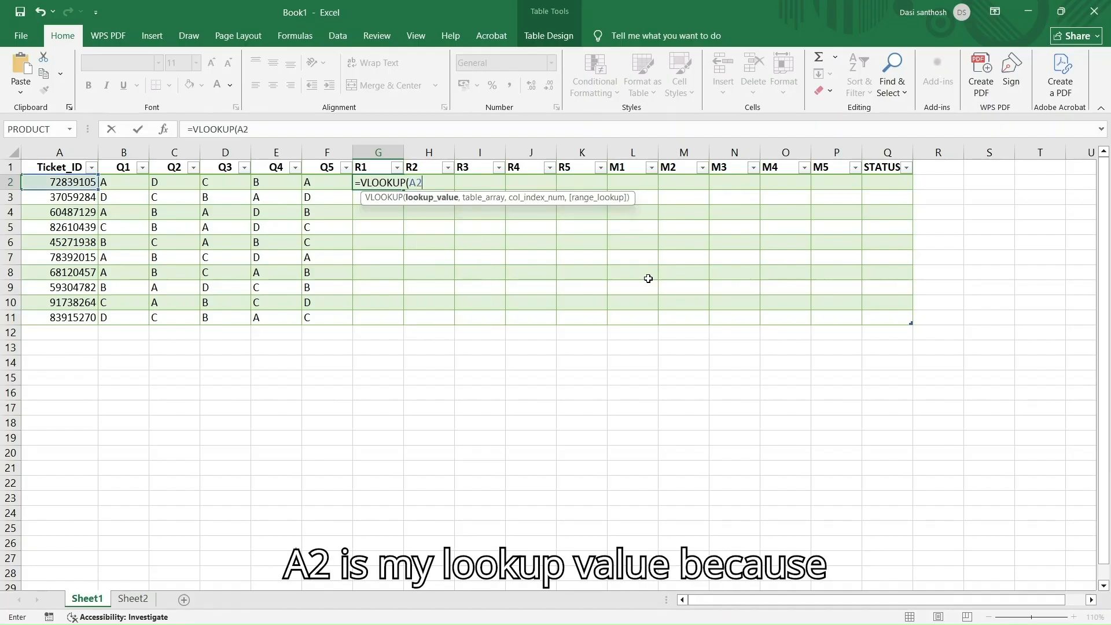
{"action": "type", "text": ","}
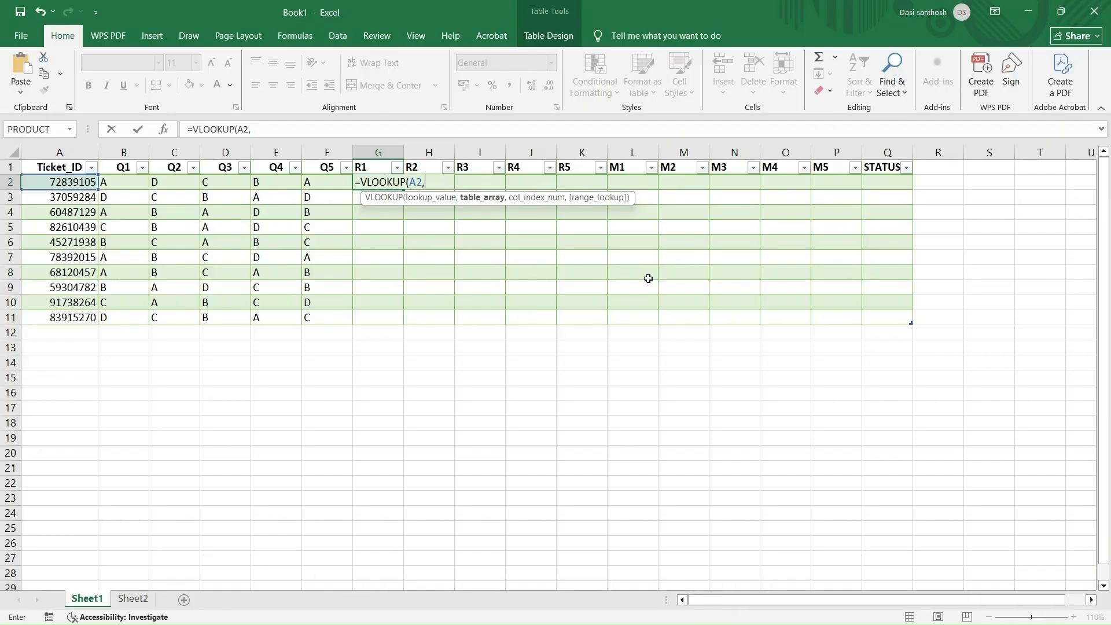
Step: Set the table array of the VLOOKUP formula in cell G2 to Sheet2!$A:$F
{"action": "type", "text": "S"}
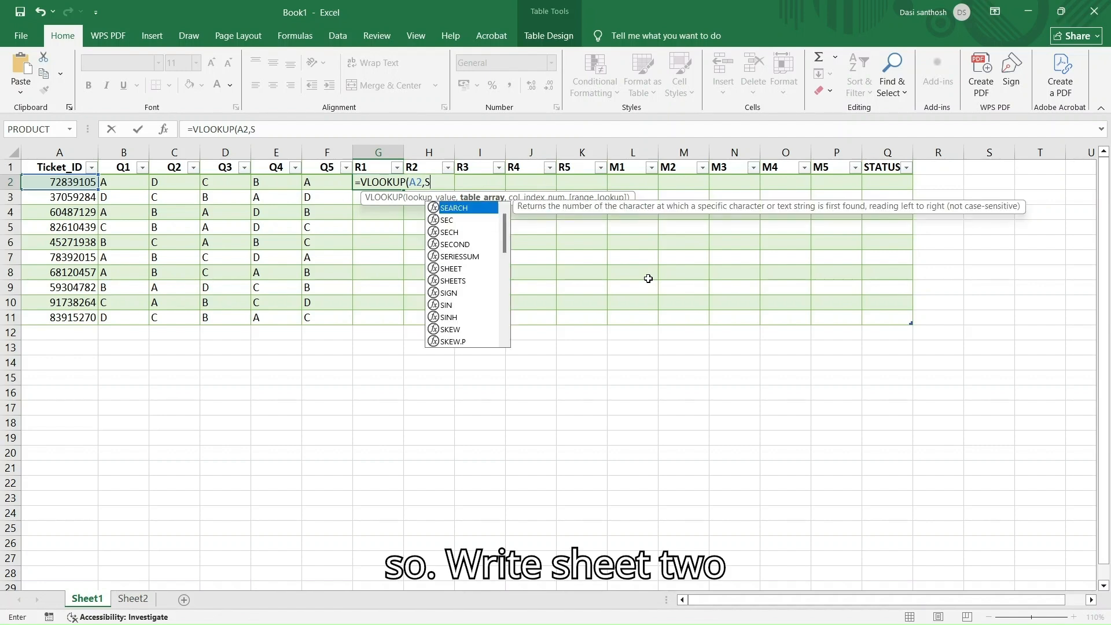
{"action": "type", "text": "heet2"}
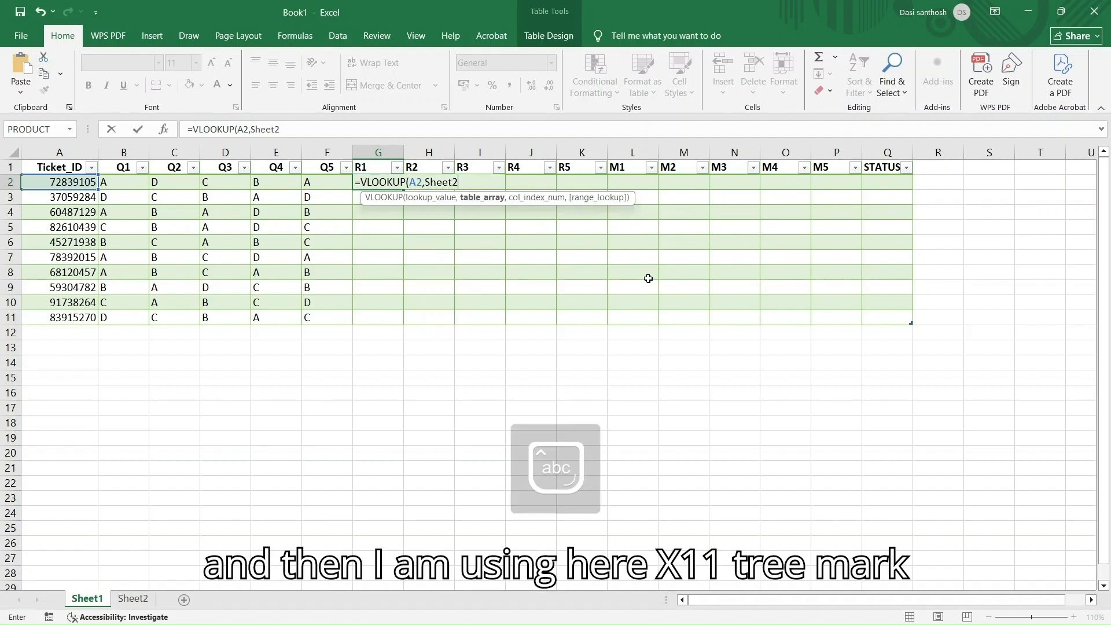
{"action": "type", "text": "!"}
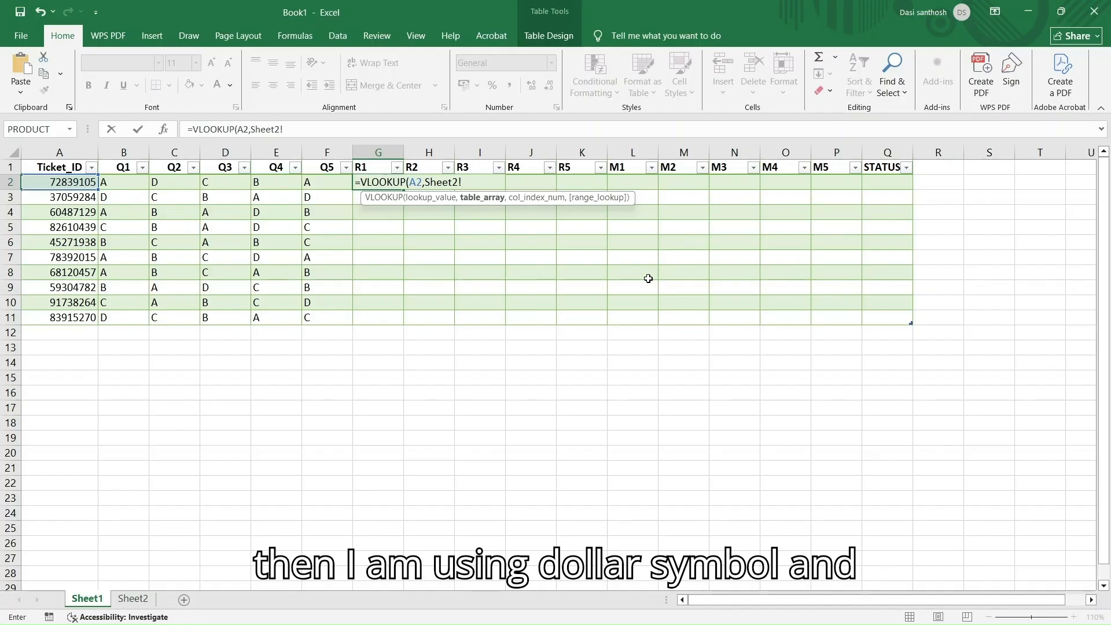
{"action": "type", "text": "$"}
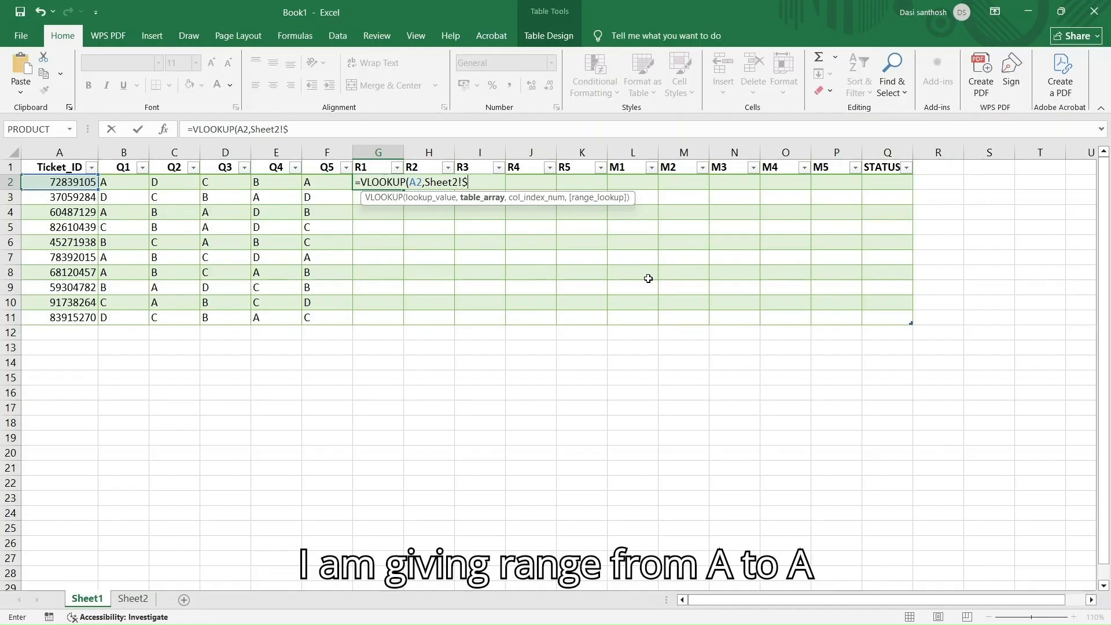
{"action": "type", "text": "A"}
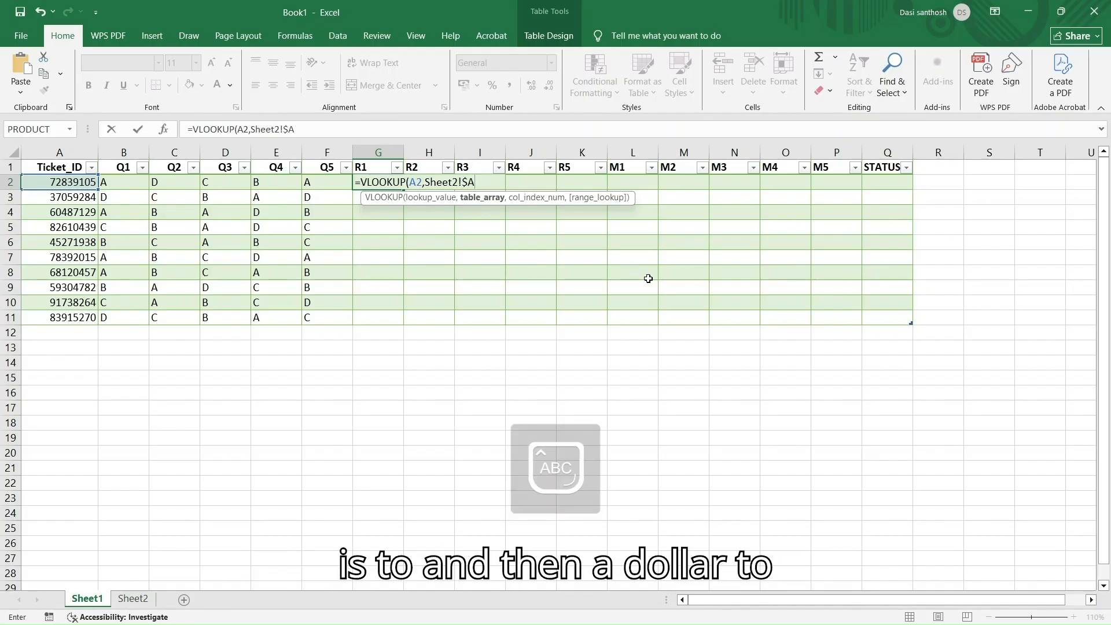
{"action": "type", "text": ":$F"}
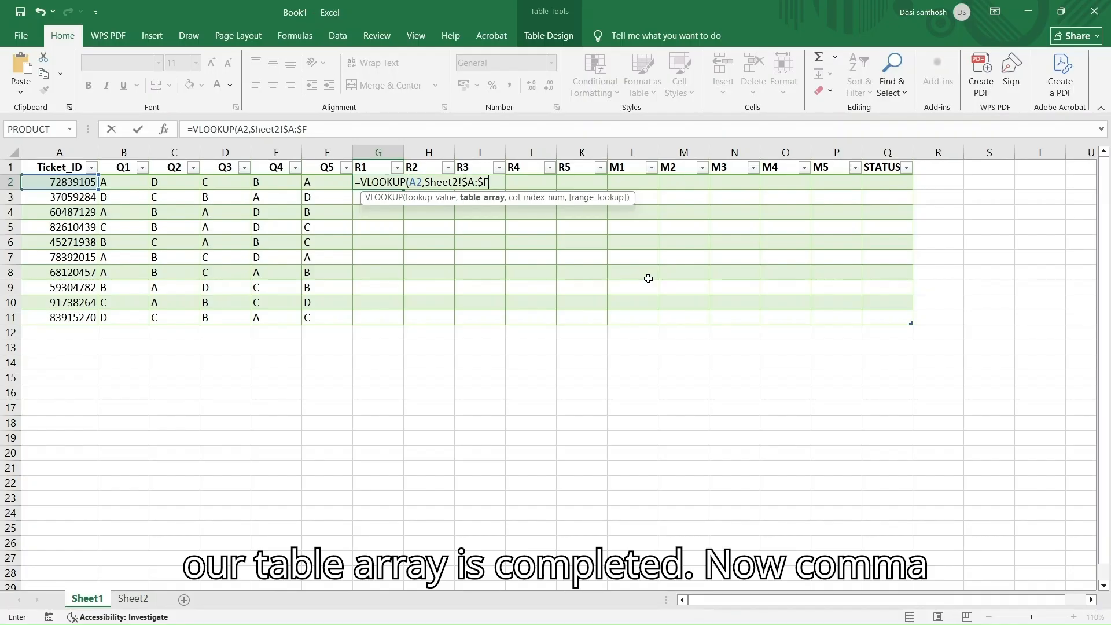
Step: Complete the R1 formula in G2 with column index 2 and exact match FALSE, filling the R1 column
{"action": "type", "text": ",2"}
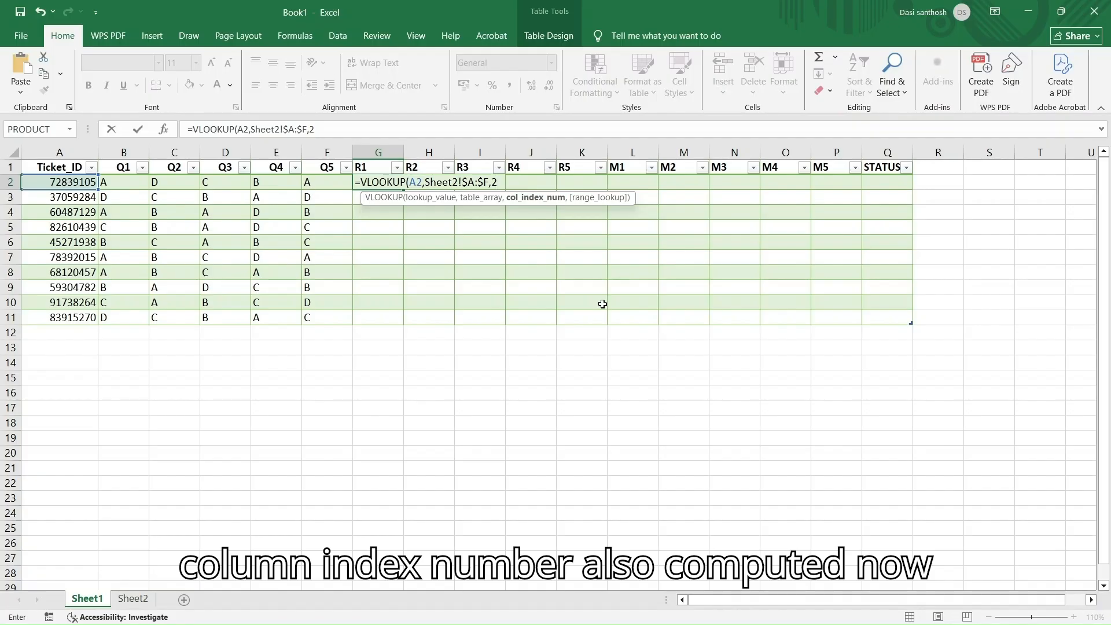
{"action": "type", "text": ","}
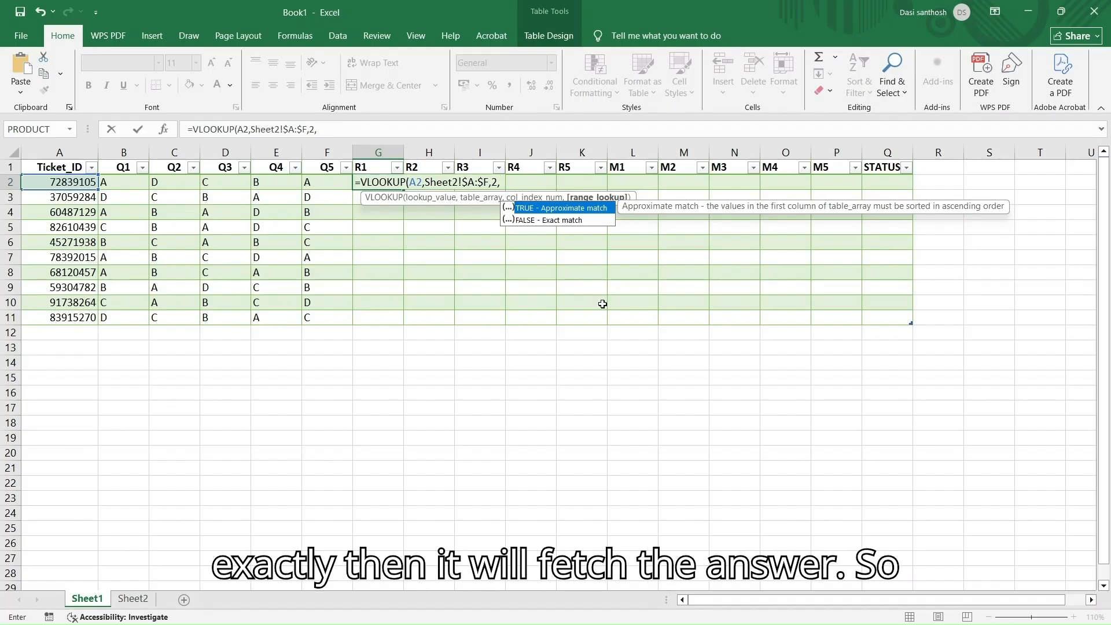
{"action": "type", "text": "FA"}
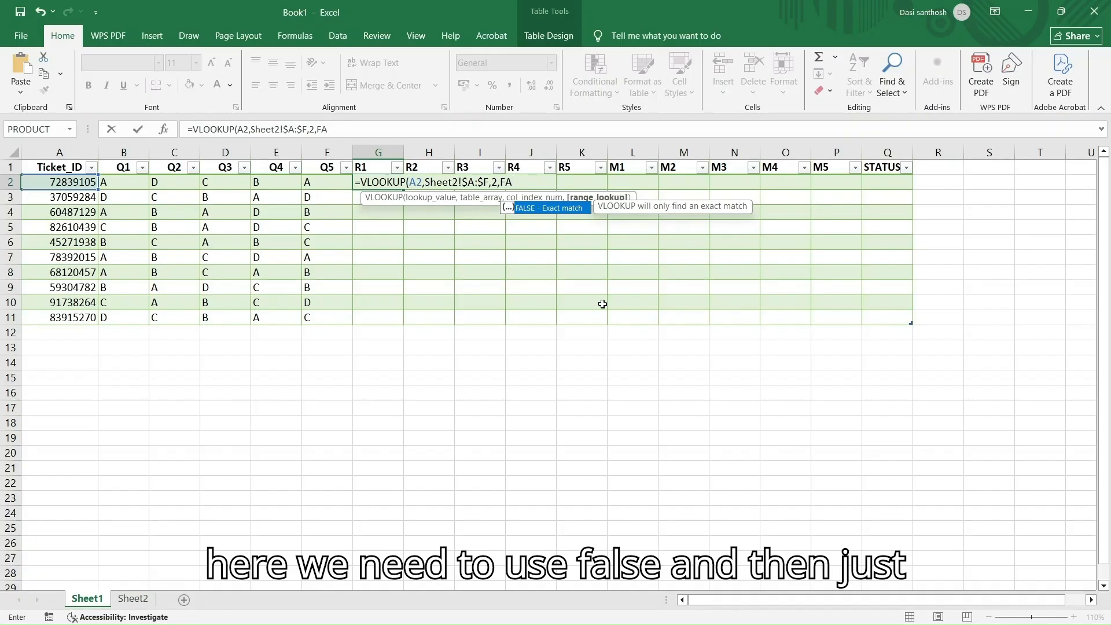
{"action": "type", "text": "LSE"}
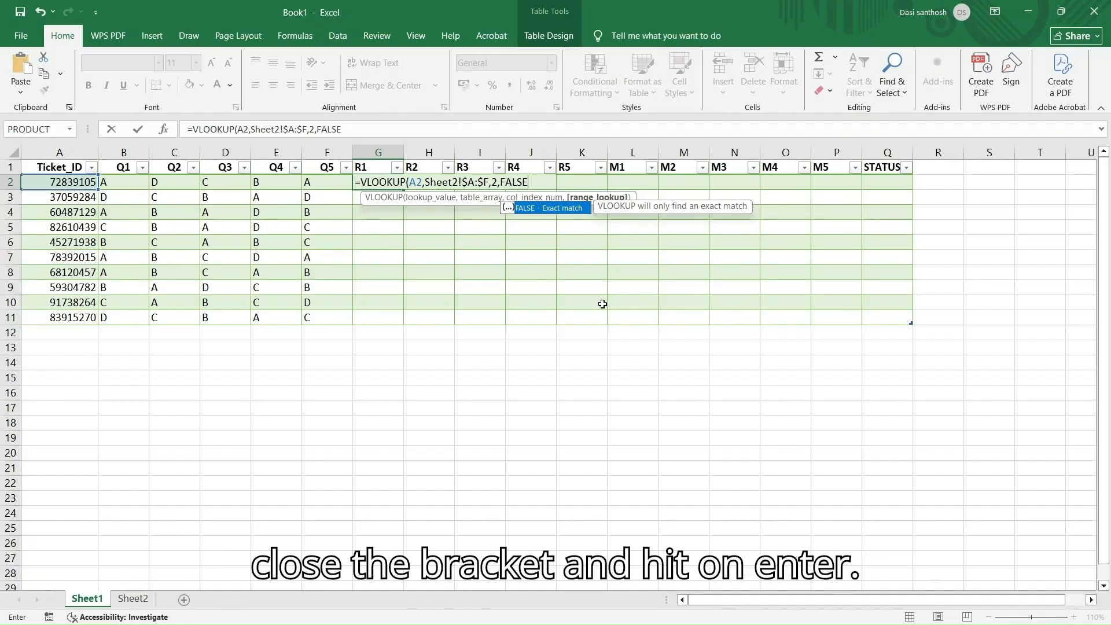
{"action": "type", "text": ")"}
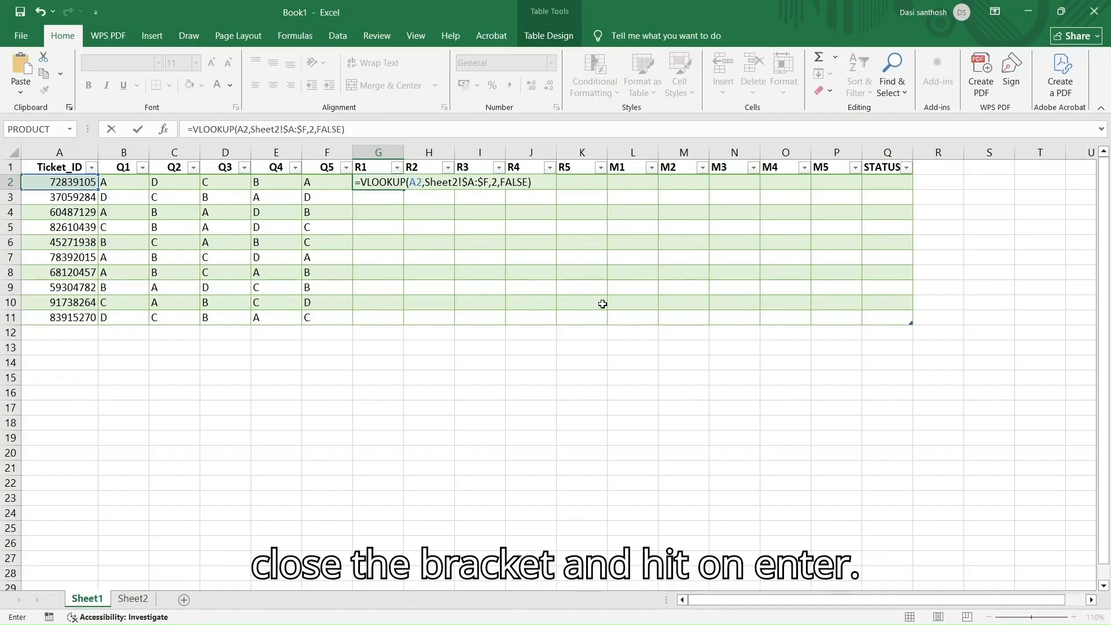
{"action": "key", "text": "Return"}
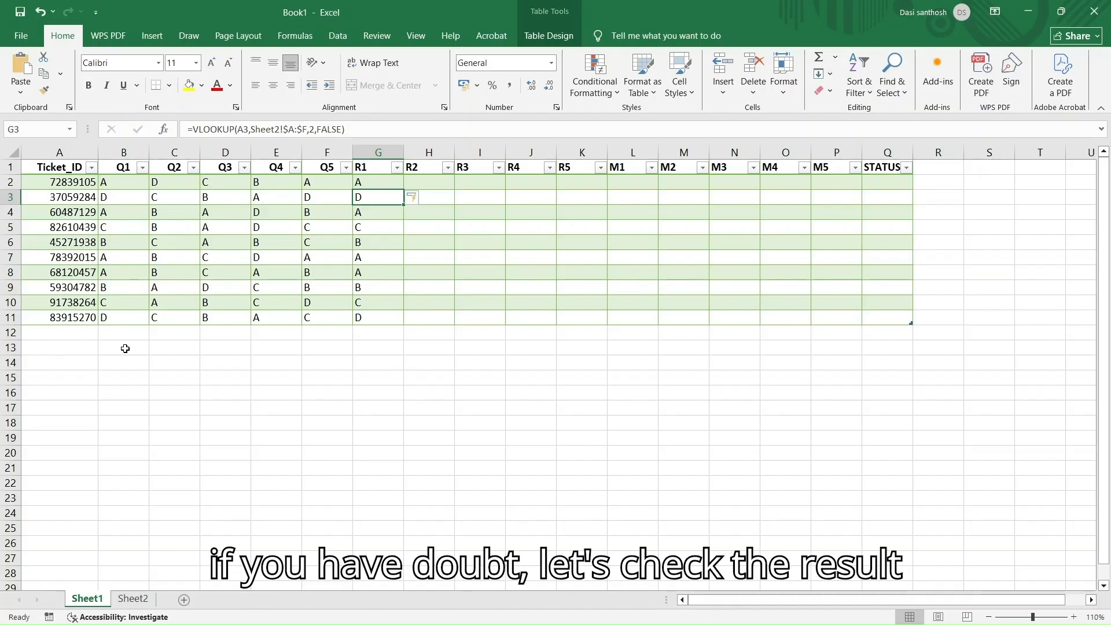
Step: Check the first ticket's R1 result against its Q1 answer on Sheet2, and review the Q2 to Q5 answer columns there
{"action": "left_click", "coordinate": [67, 181]}
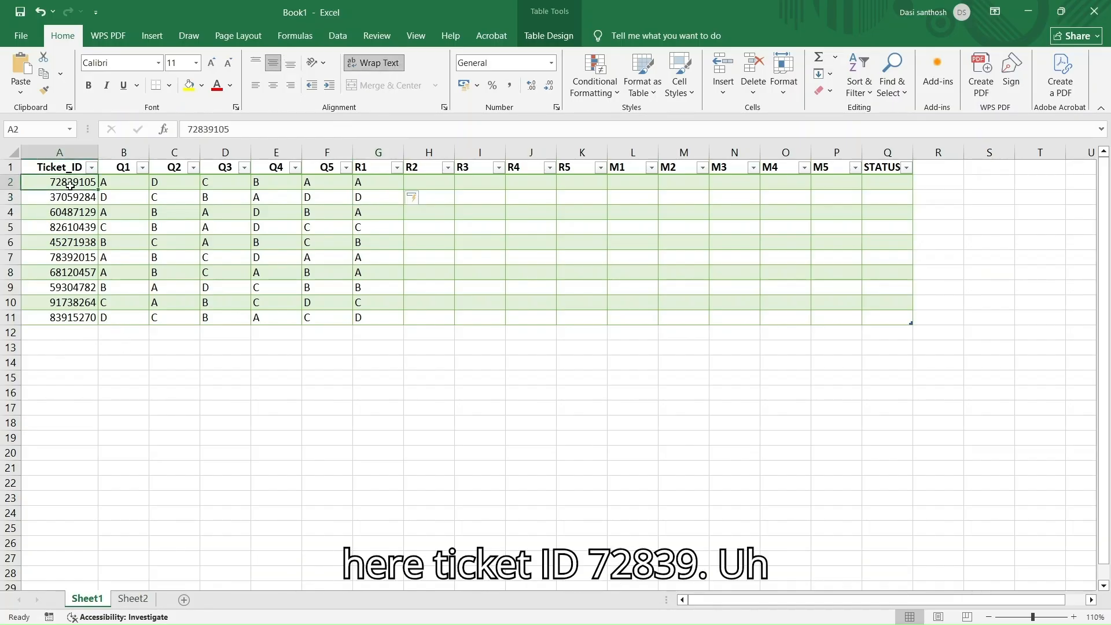
{"action": "left_click", "coordinate": [132, 599]}
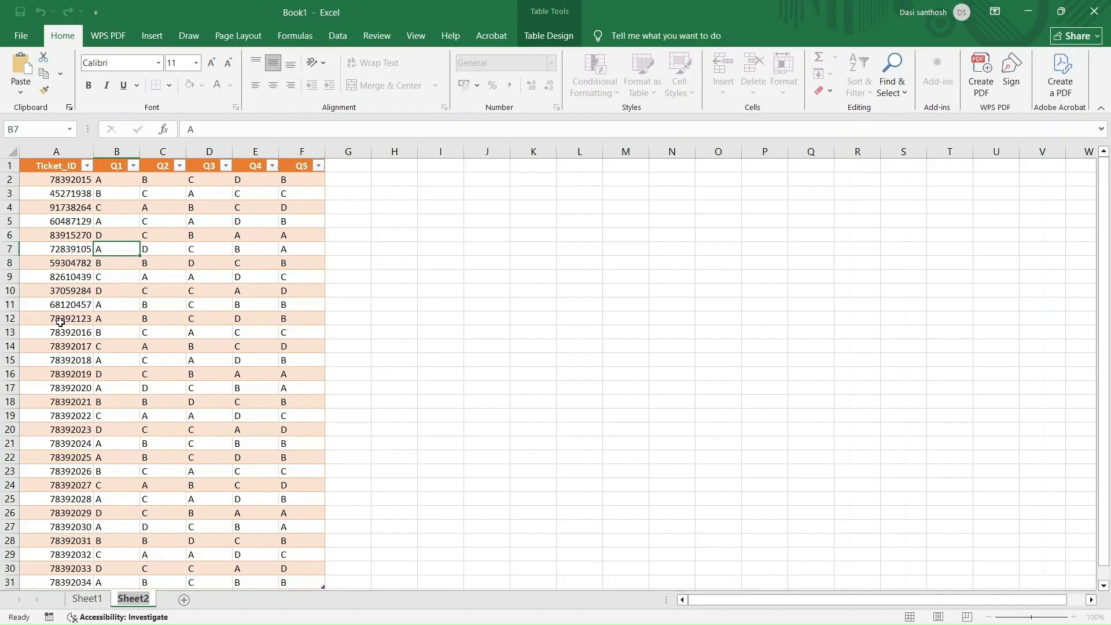
{"action": "left_click", "coordinate": [66, 249]}
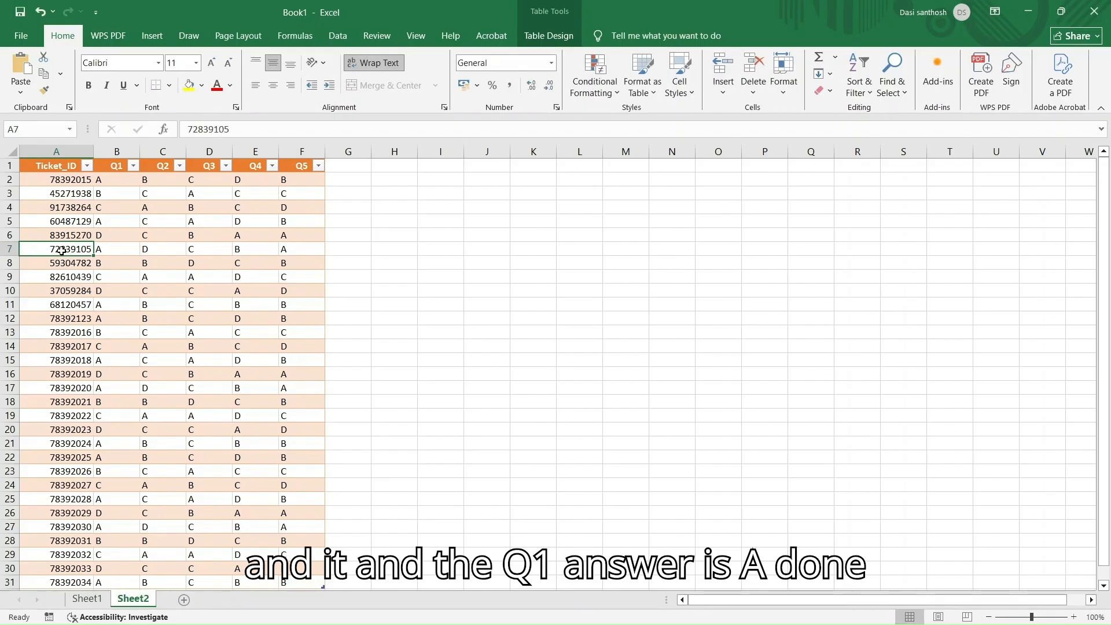
{"action": "left_click", "coordinate": [93, 602]}
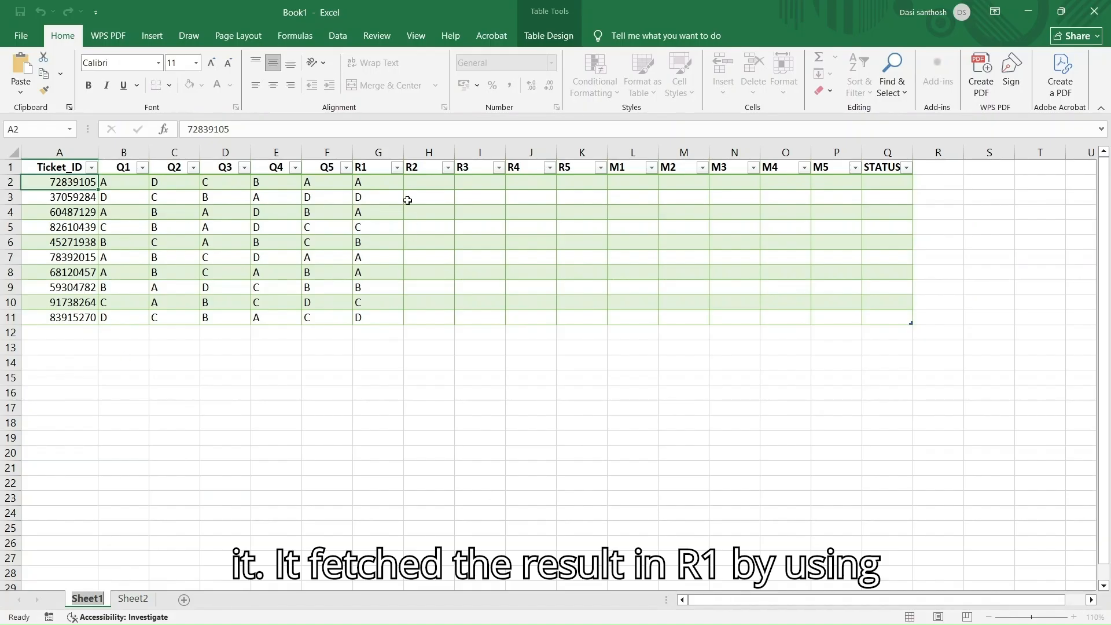
{"action": "left_click", "coordinate": [377, 181]}
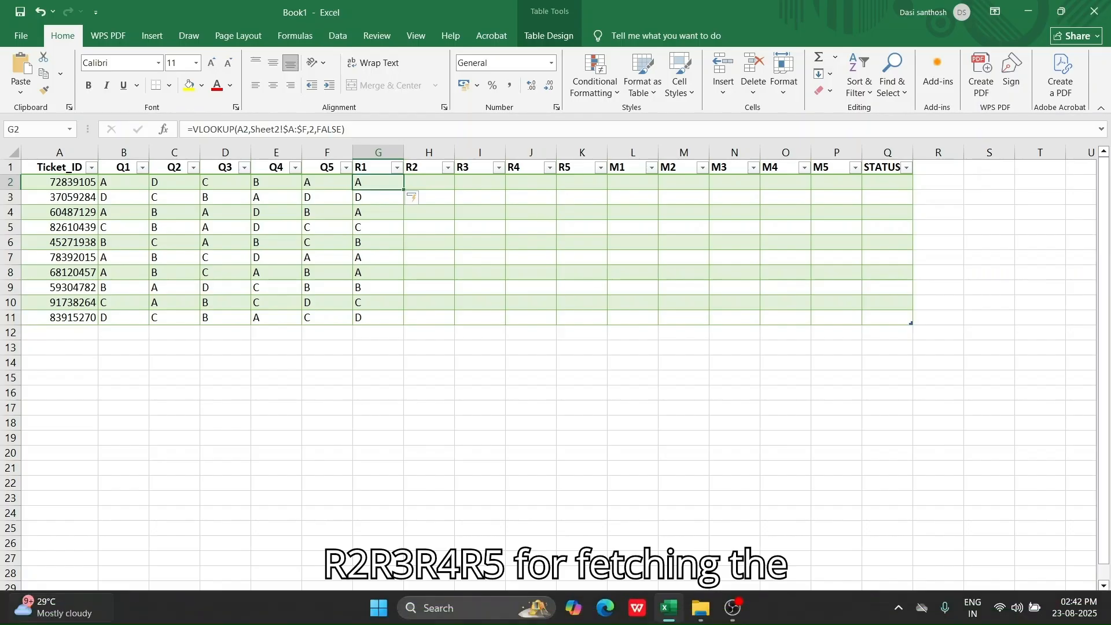
{"action": "left_click", "coordinate": [133, 599]}
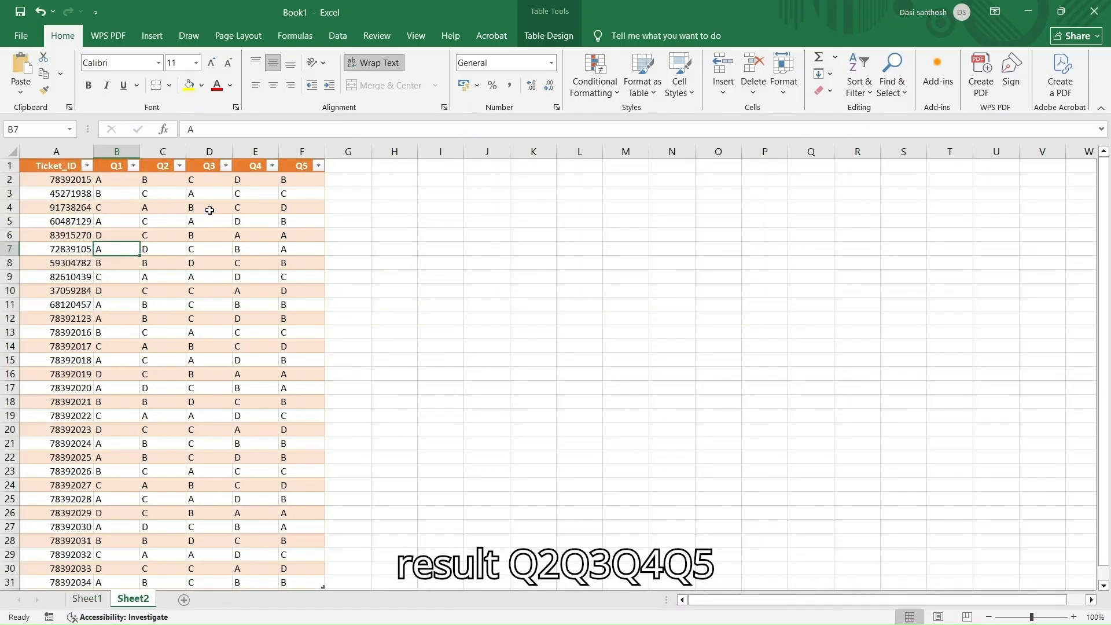
{"action": "left_click", "coordinate": [86, 599]}
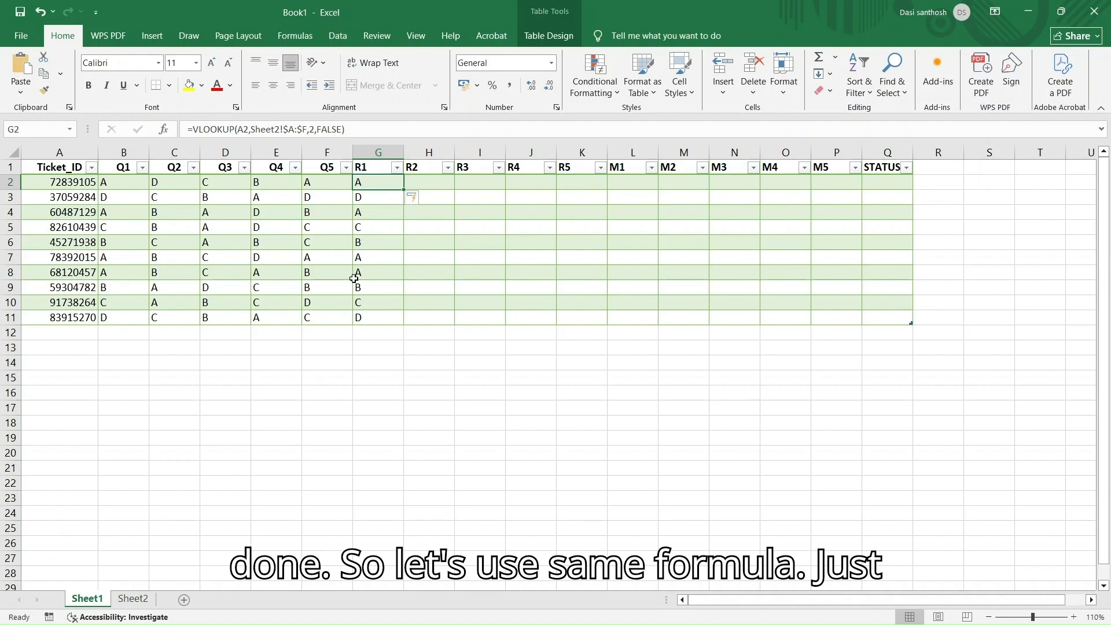
Step: Copy the full VLOOKUP formula text from cell G2 on Sheet1, leaving the R1 formula as it is
{"action": "left_click", "coordinate": [379, 178]}
{"action": "double_click", "coordinate": [379, 179]}
{"action": "key", "text": "ctrl+a"}
{"action": "left_click", "coordinate": [427, 438]}
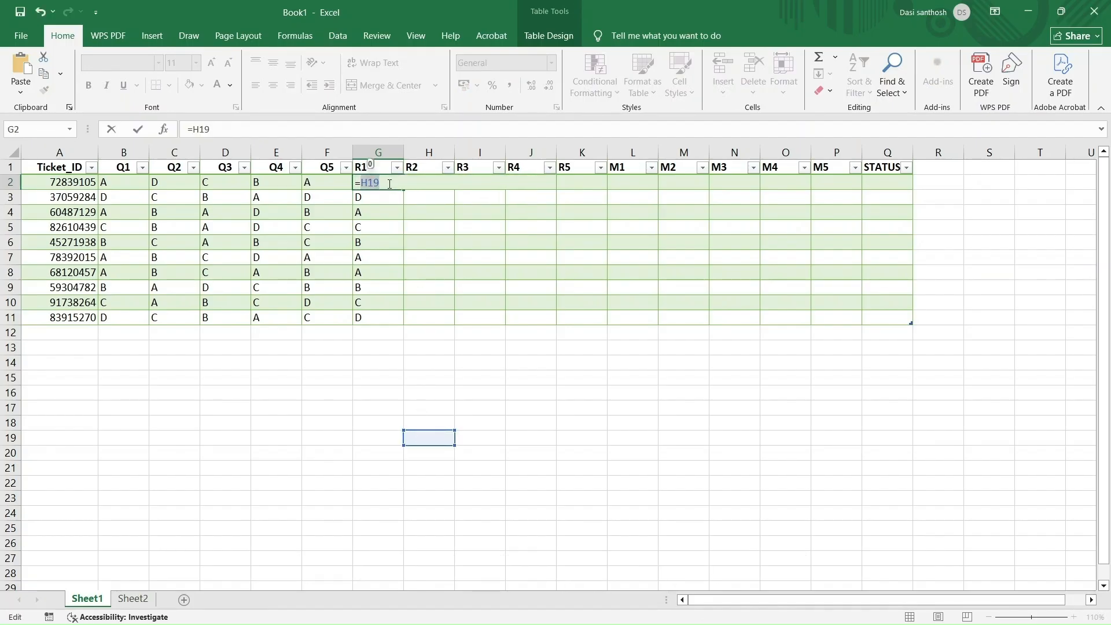
{"action": "key", "text": "ctrl+z"}
{"action": "key", "text": "ctrl+c"}
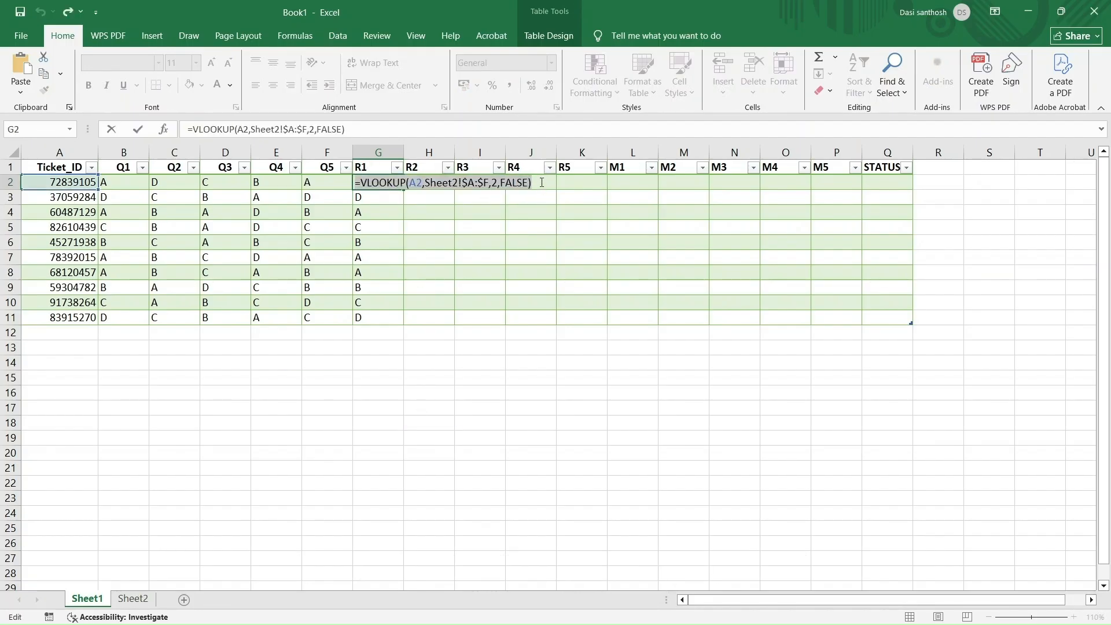
{"action": "key", "text": "Escape"}
Step: Fill the R2 column from cell H2 with the copied VLOOKUP formula, using column index 3
{"action": "left_click", "coordinate": [435, 184]}
{"action": "double_click", "coordinate": [435, 184]}
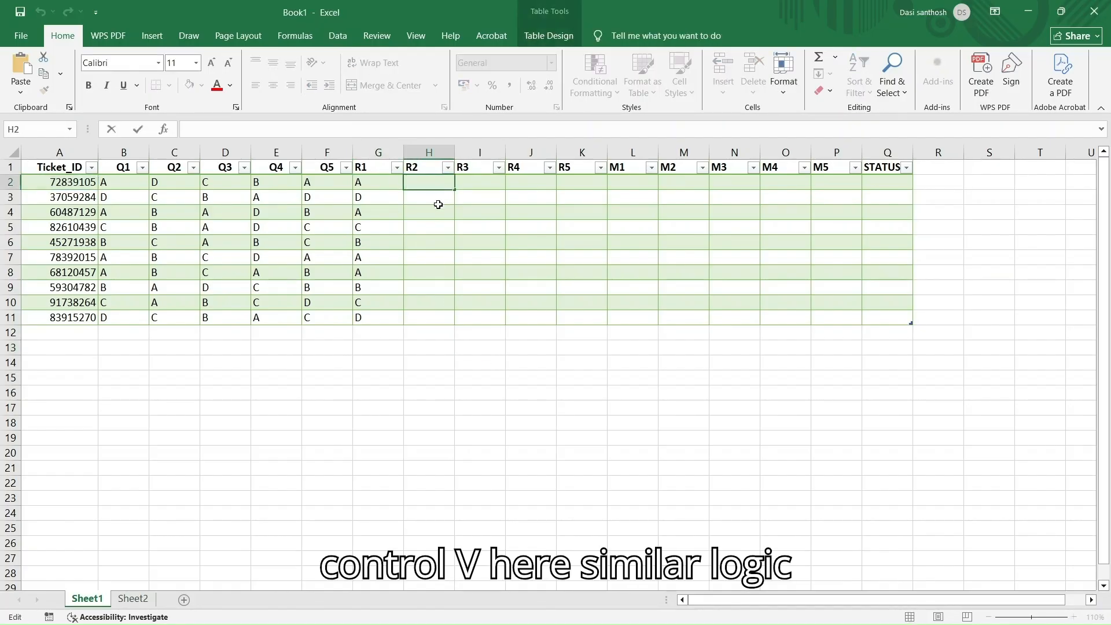
{"action": "key", "text": "ctrl+v"}
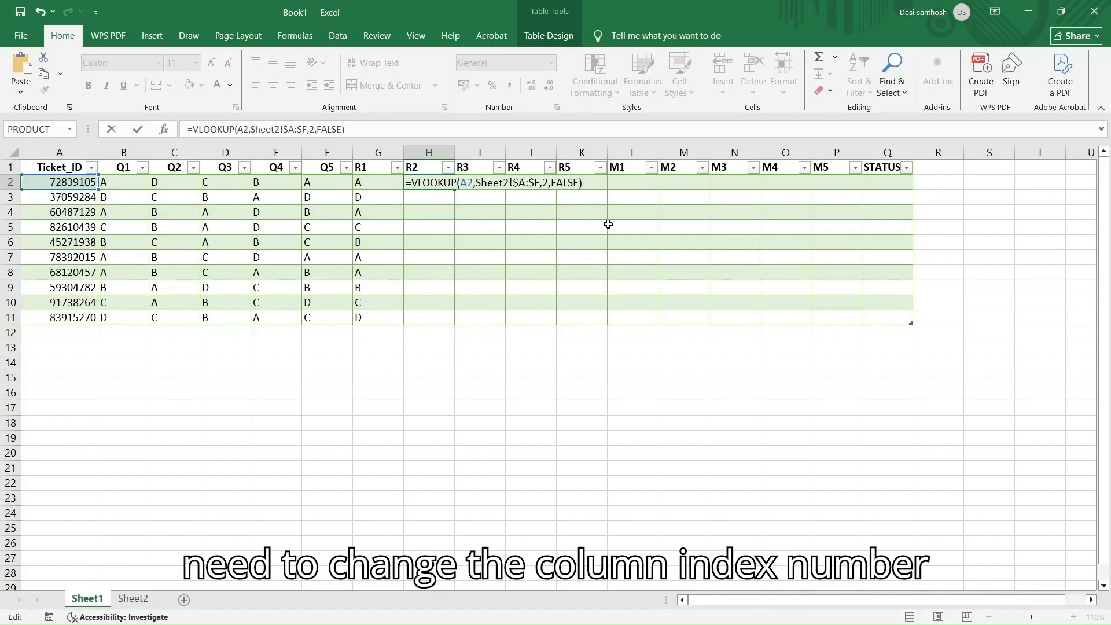
{"action": "left_click", "coordinate": [549, 182]}
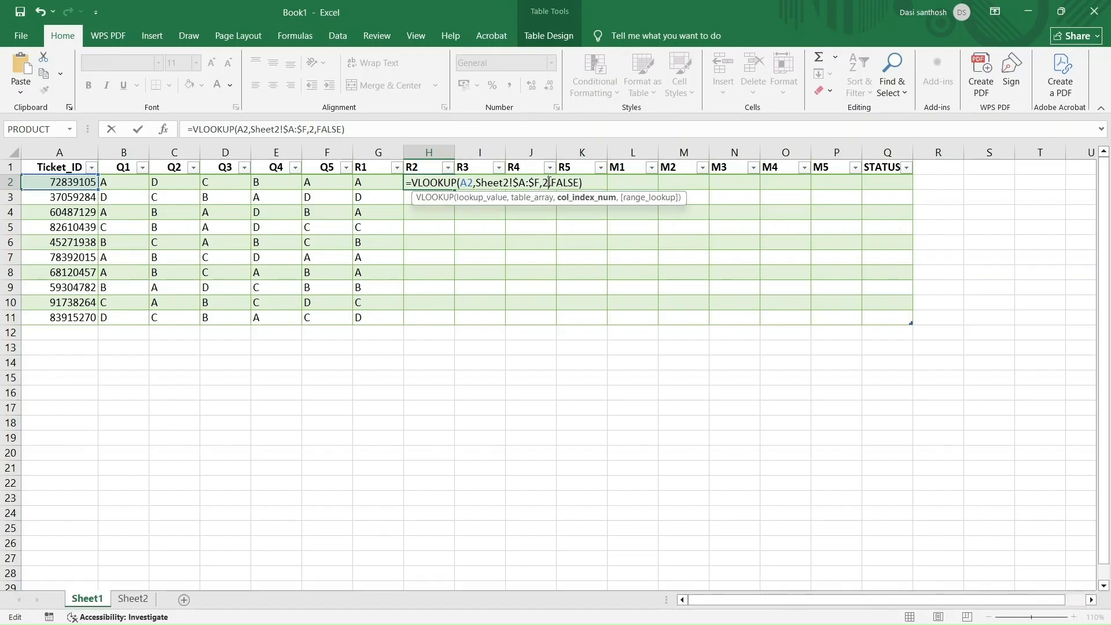
{"action": "key", "text": "BackSpace"}
{"action": "type", "text": "3"}
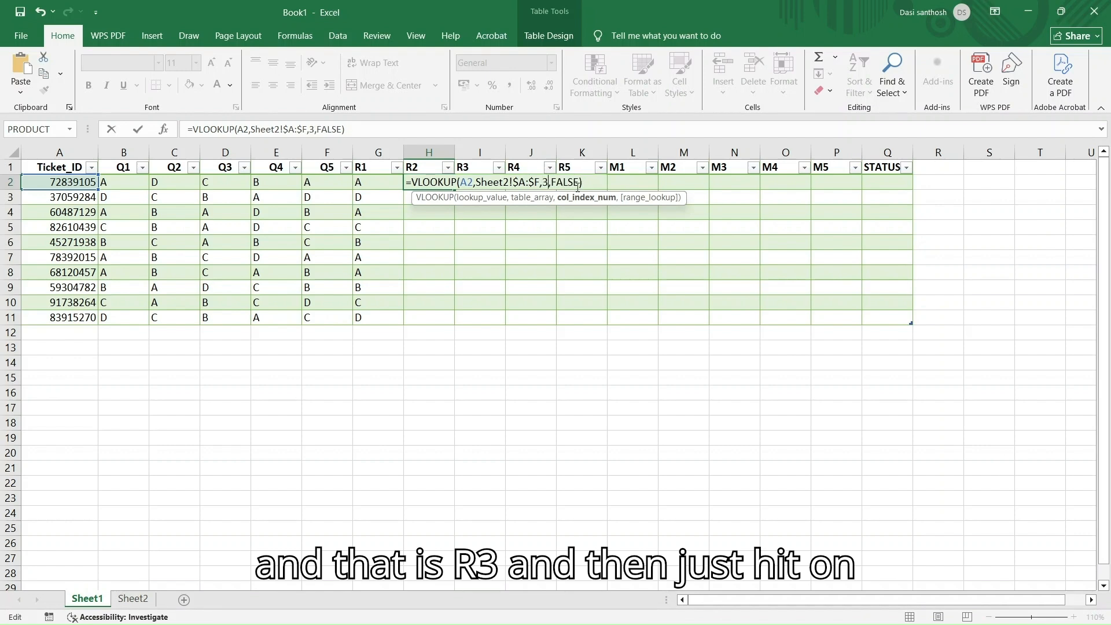
{"action": "key", "text": "Return"}
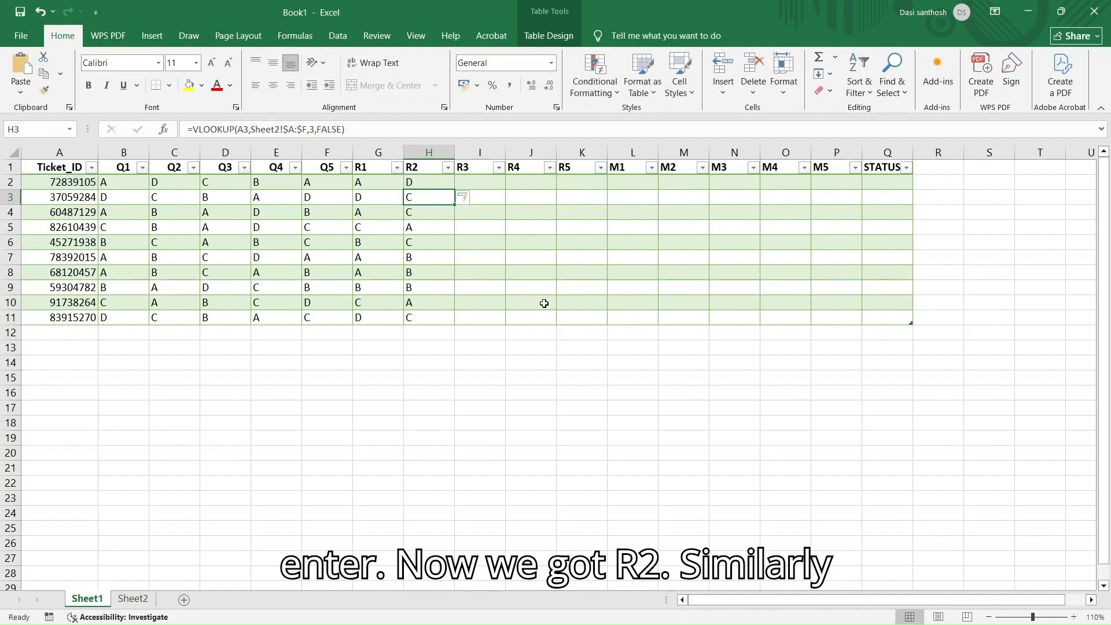
Step: Fill the R3 column from cell I2 with the copied VLOOKUP formula, using column index 4
{"action": "double_click", "coordinate": [476, 183]}
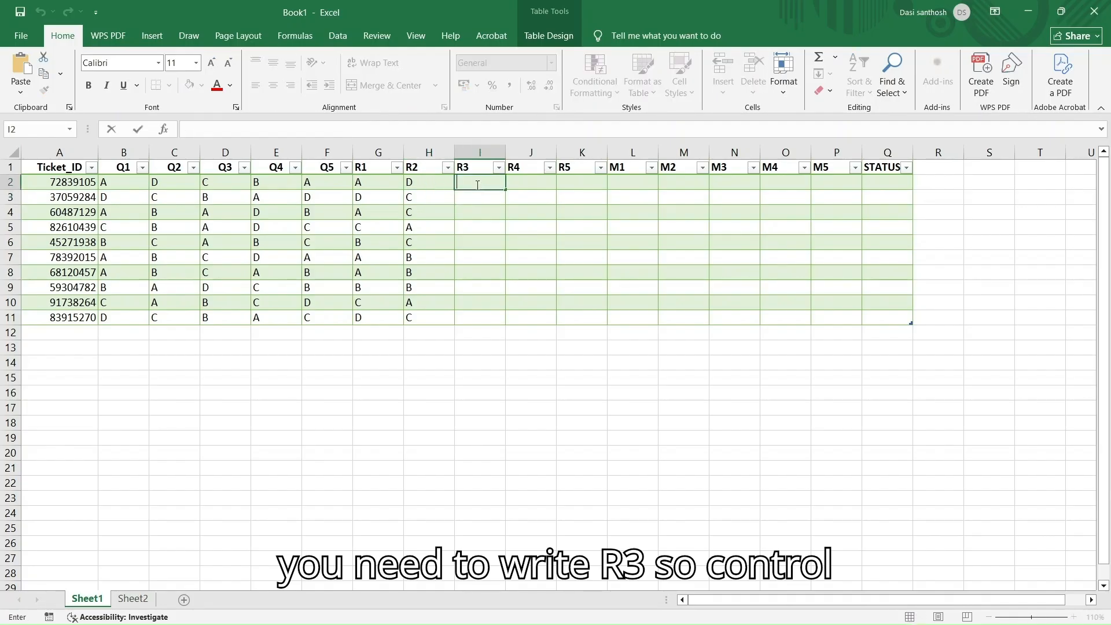
{"action": "key", "text": "ctrl+v"}
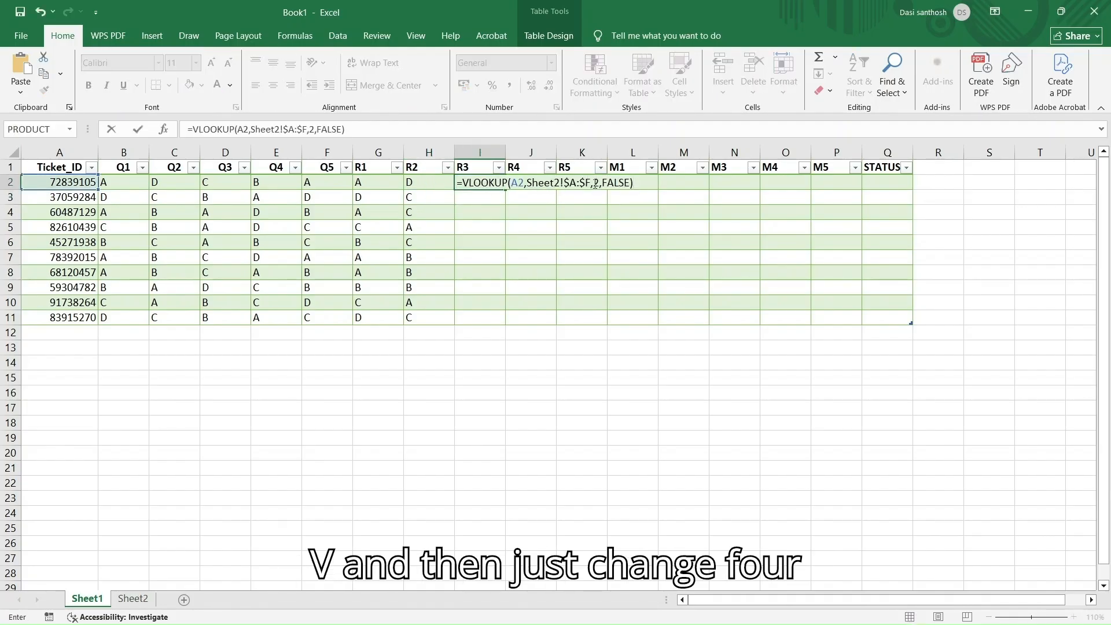
{"action": "double_click", "coordinate": [596, 183]}
{"action": "type", "text": "4"}
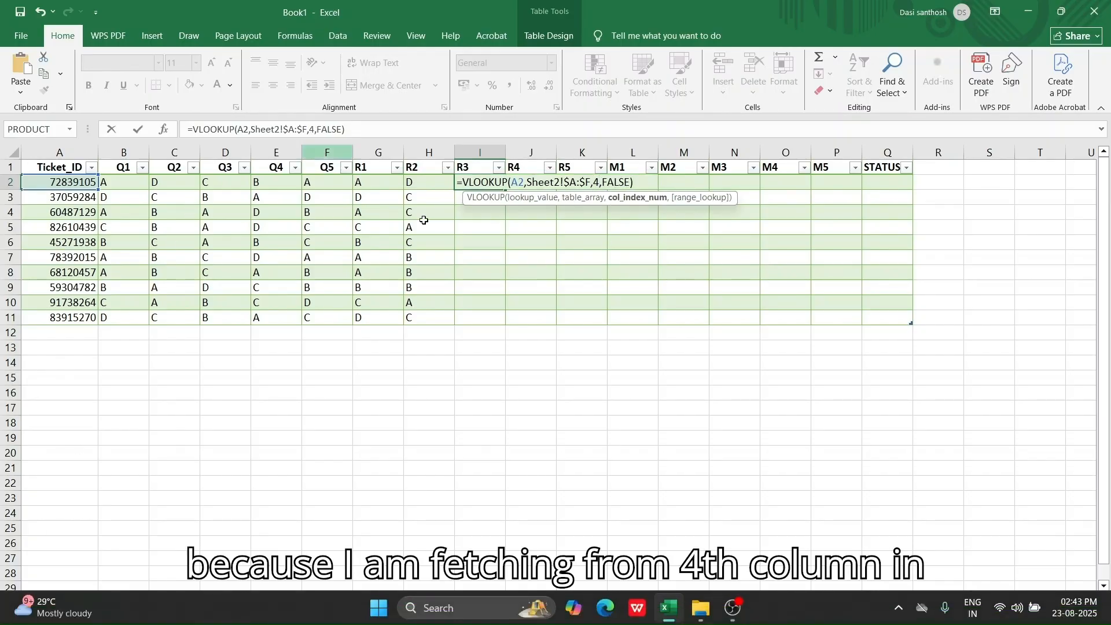
{"action": "key", "text": "Return"}
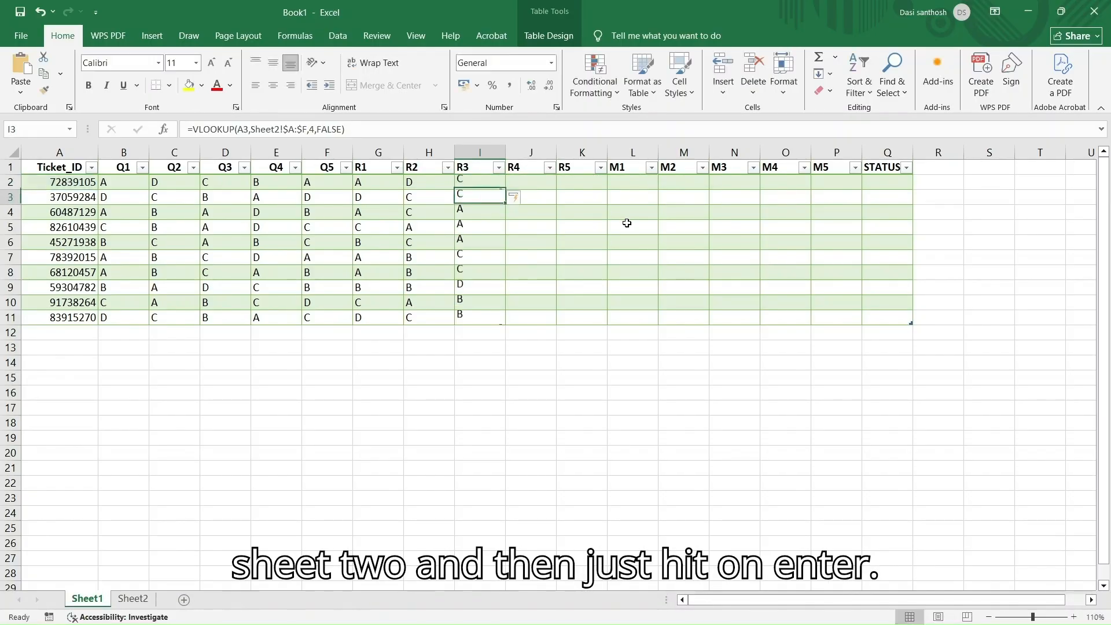
Step: Fill the R4 column from cell J2 with the copied VLOOKUP formula, using column index 5
{"action": "double_click", "coordinate": [535, 183]}
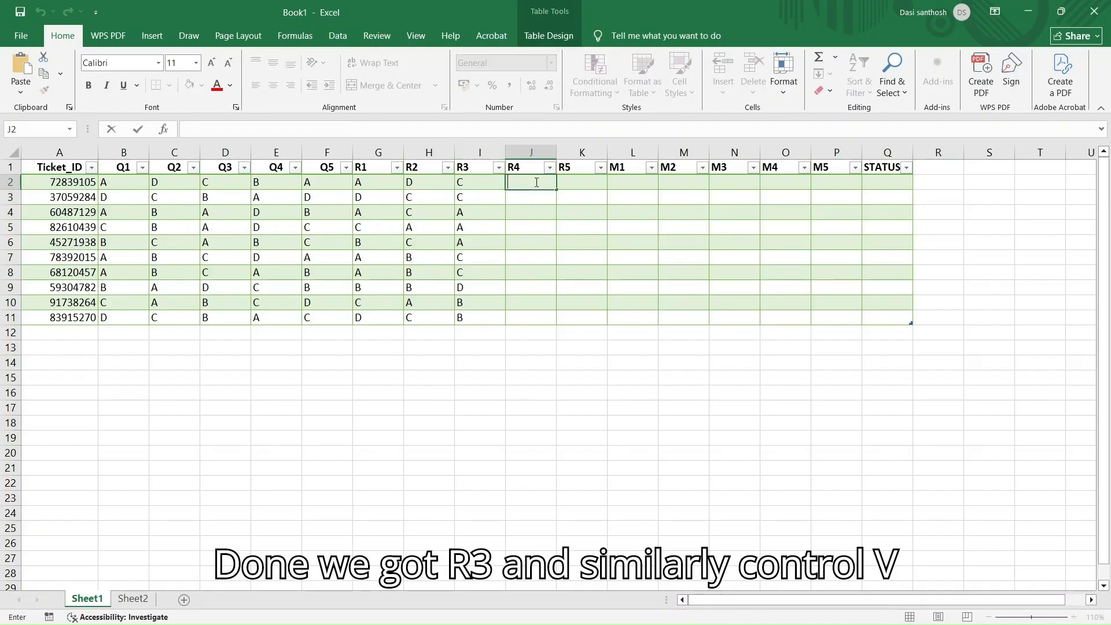
{"action": "key", "text": "ctrl+v"}
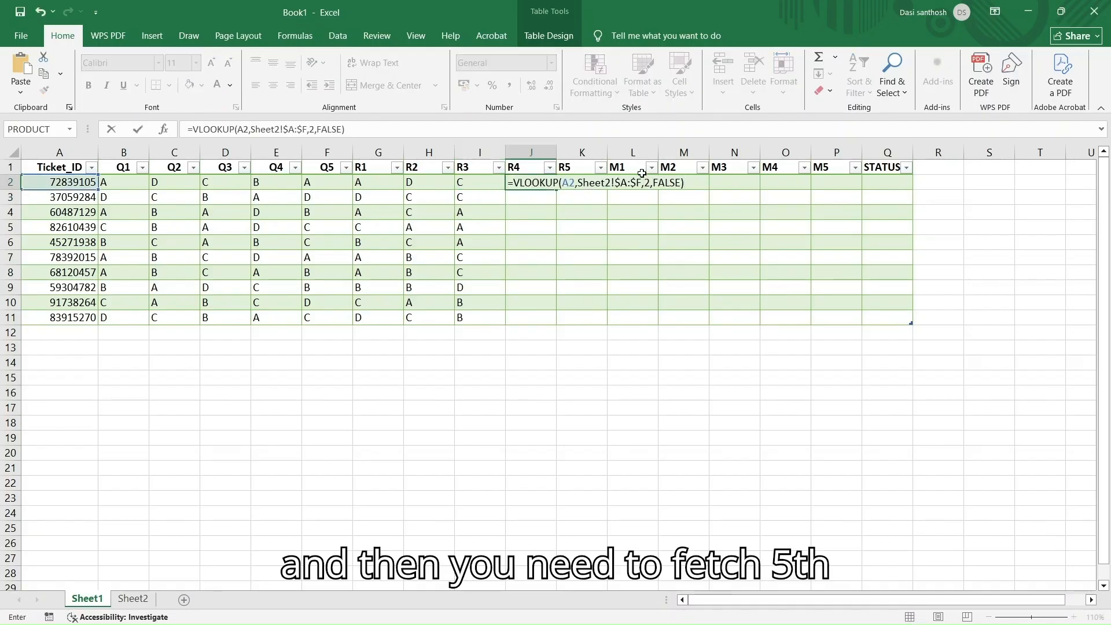
{"action": "left_click", "coordinate": [651, 183]}
{"action": "key", "text": "BackSpace"}
{"action": "type", "text": "5"}
{"action": "left_click", "coordinate": [681, 182]}
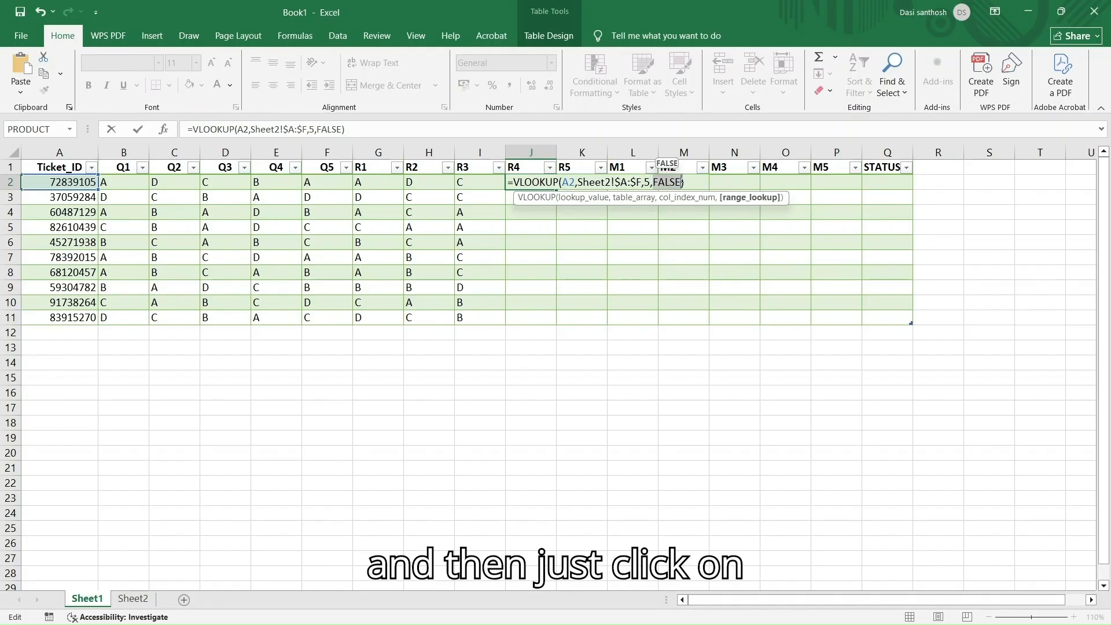
{"action": "left_click", "coordinate": [688, 182]}
{"action": "key", "text": "Return"}
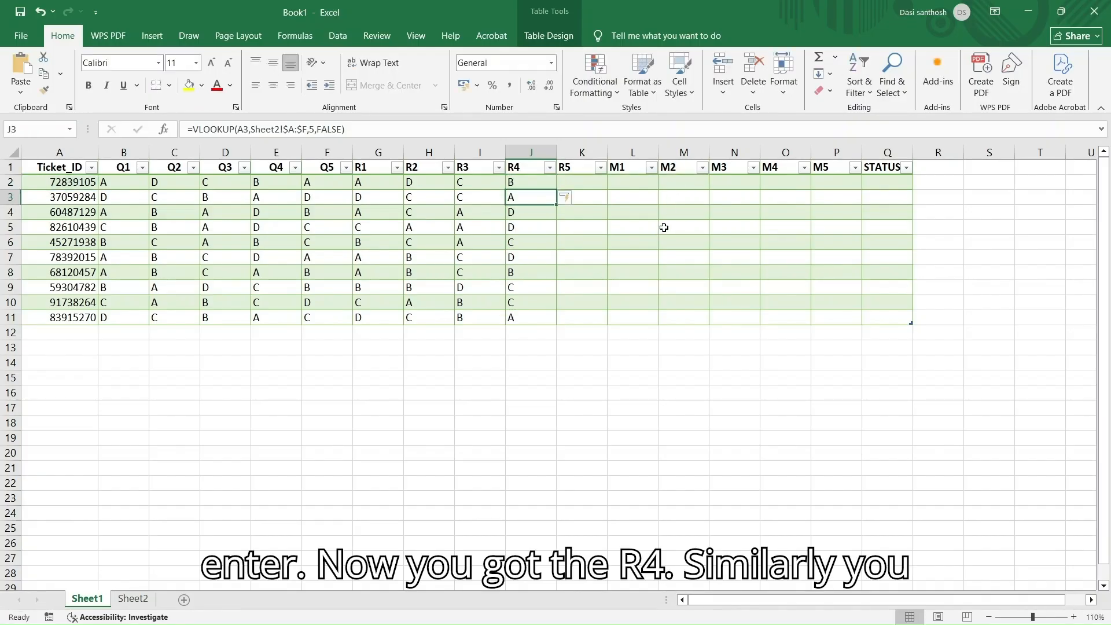
Step: Fill the R5 column from cell K2 with the copied VLOOKUP formula, using column index 6
{"action": "left_click", "coordinate": [583, 181]}
{"action": "double_click", "coordinate": [584, 180]}
{"action": "key", "text": "ctrl+v"}
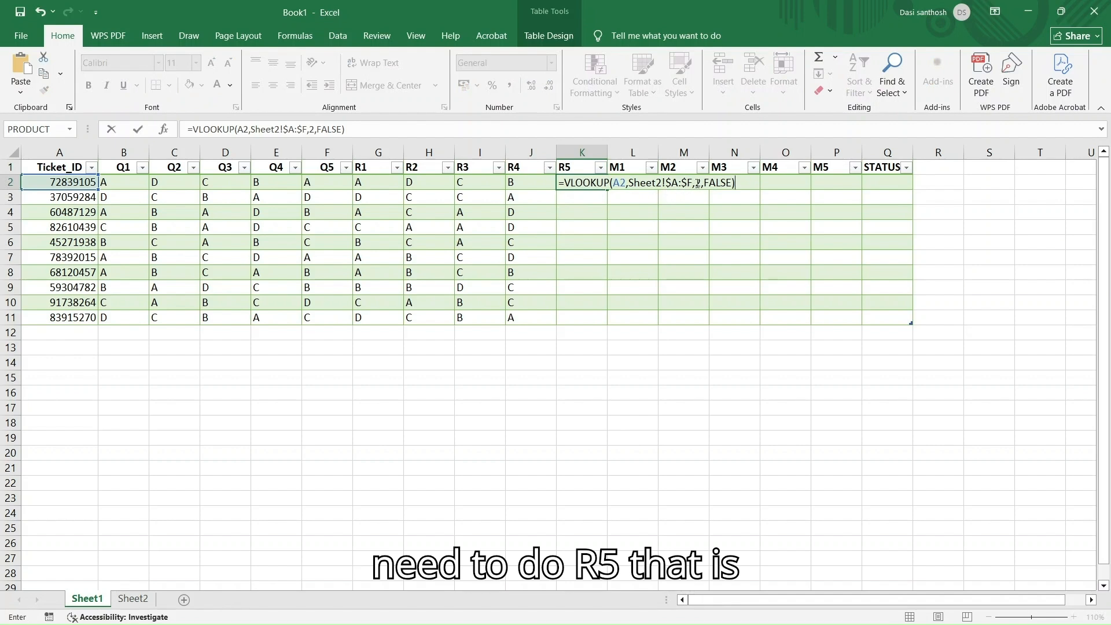
{"action": "left_click", "coordinate": [697, 183]}
{"action": "key", "text": "BackSpace"}
{"action": "type", "text": "6"}
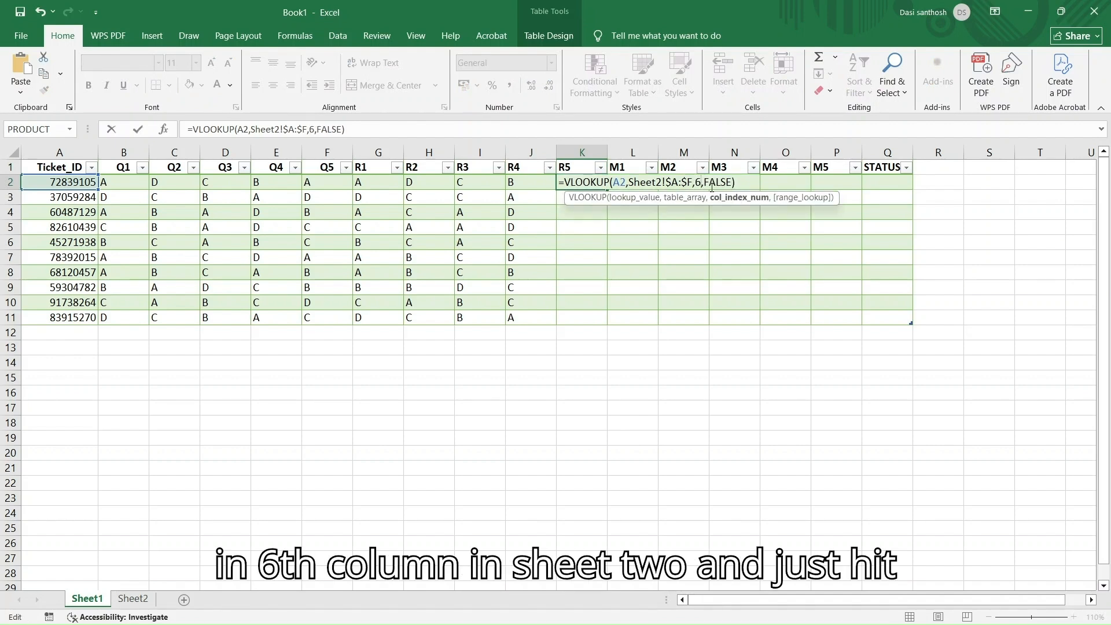
{"action": "key", "text": "Return"}
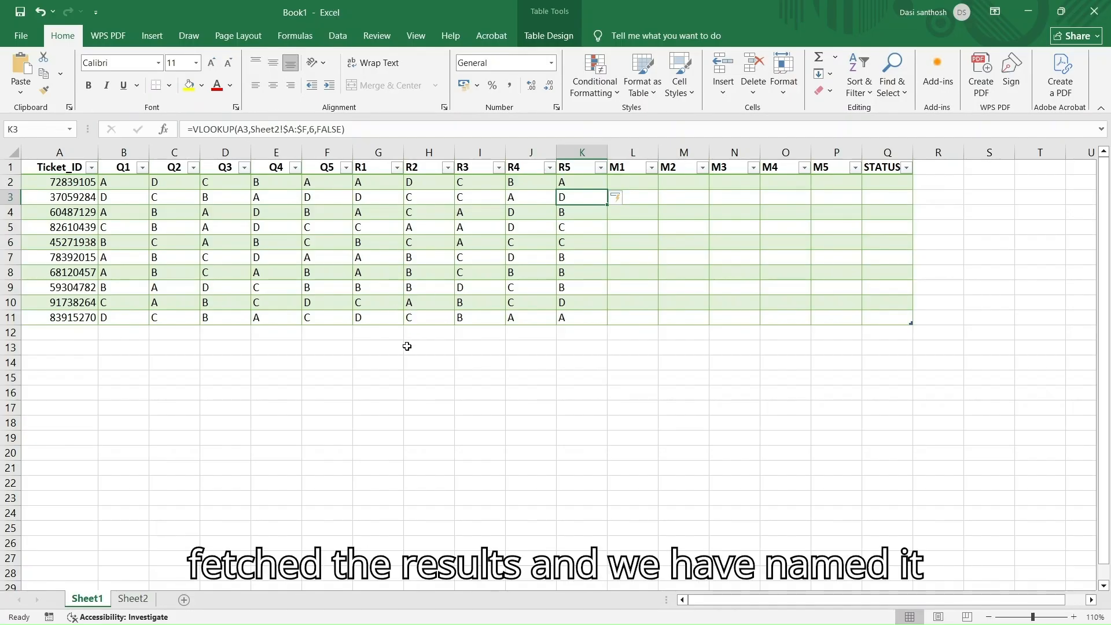
Step: Review the R1 to R5 headers and the Ticket_ID values that the lookups rely on
{"action": "left_click", "coordinate": [371, 168]}
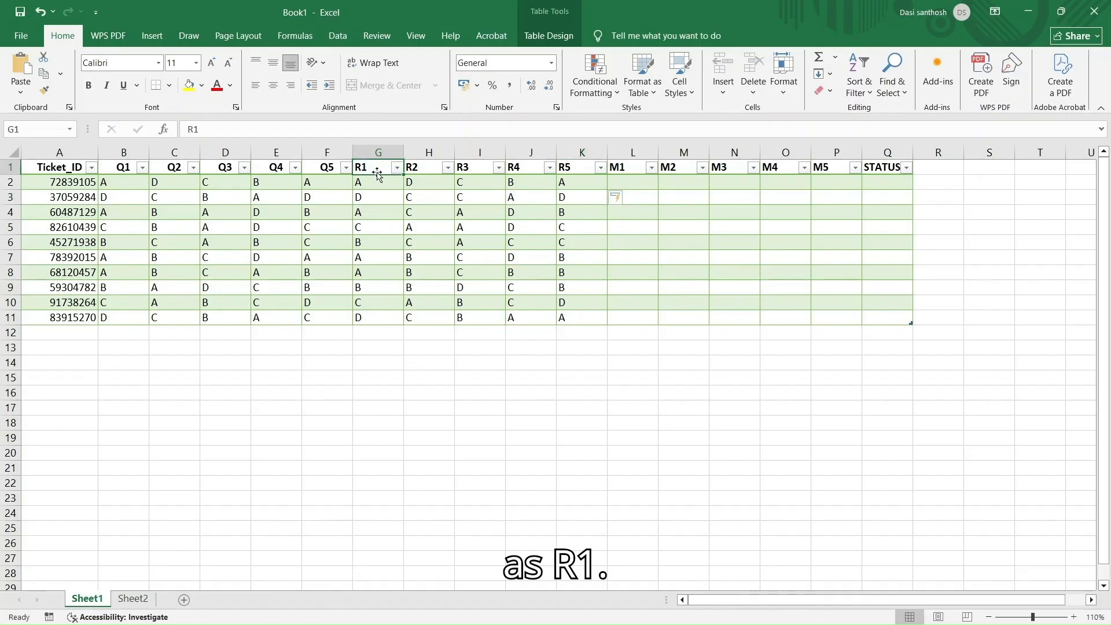
{"action": "left_click", "coordinate": [422, 168]}
{"action": "left_click", "coordinate": [483, 169]}
{"action": "left_click", "coordinate": [525, 166]}
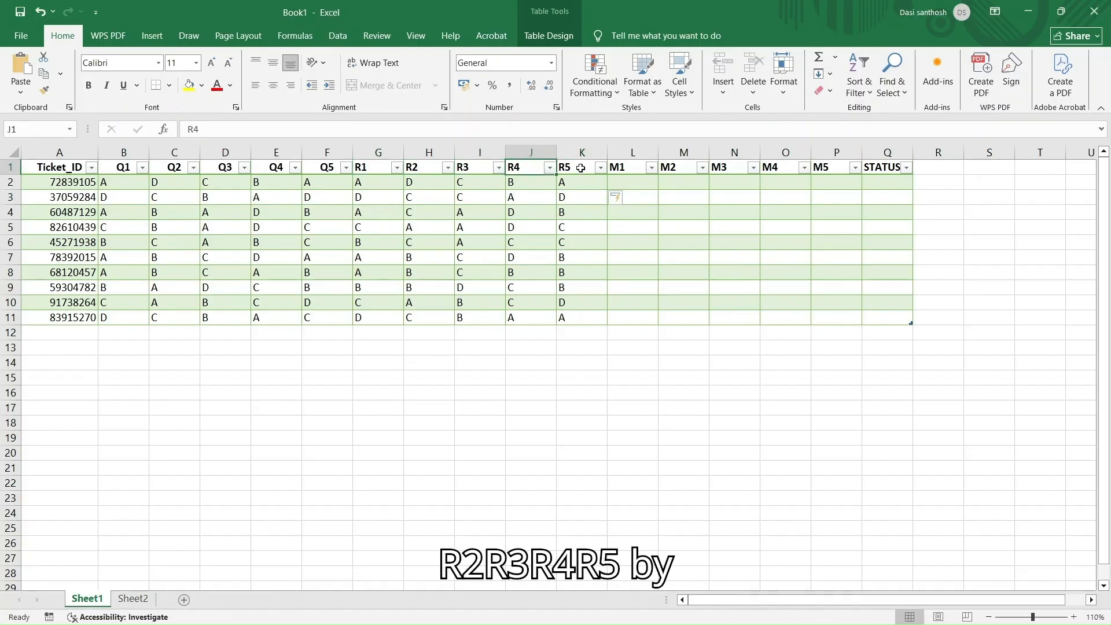
{"action": "left_click", "coordinate": [578, 169]}
{"action": "left_click", "coordinate": [52, 182]}
{"action": "left_click", "coordinate": [52, 212]}
{"action": "left_click", "coordinate": [64, 317]}
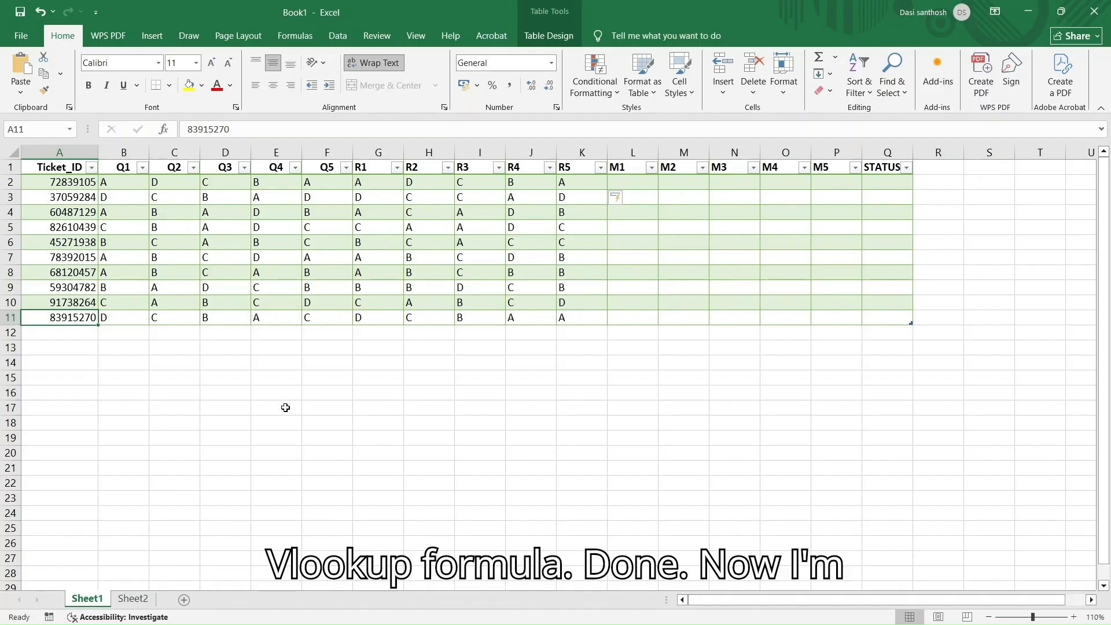
{"action": "left_click", "coordinate": [447, 393]}
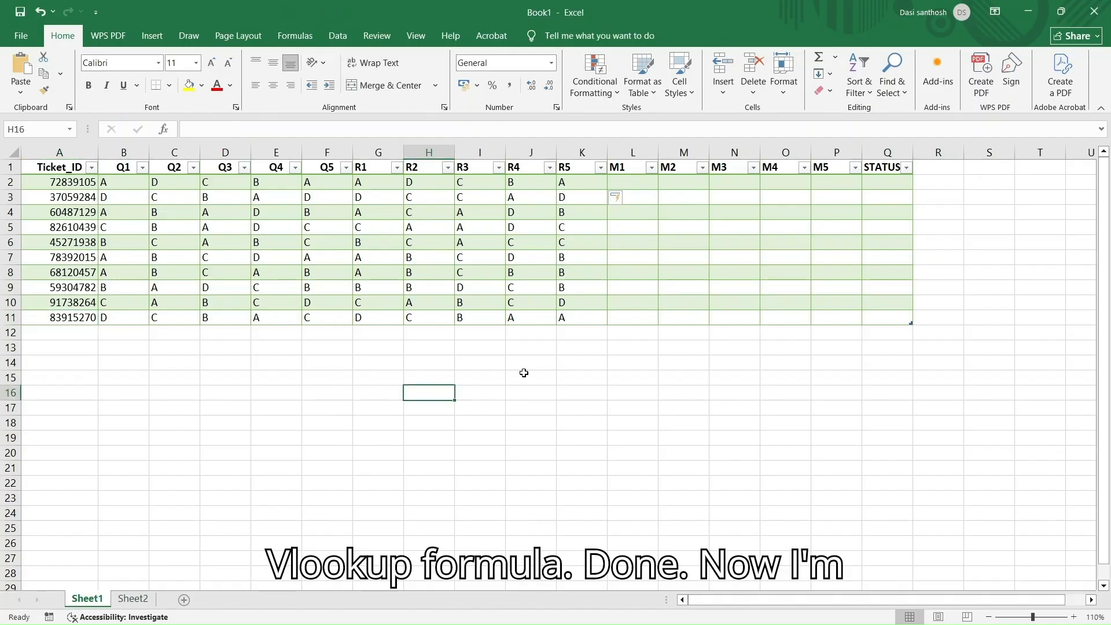
Step: Begin an IF formula in cell L2 under M1 that tests B2=G2 and returns "MATCH" when true
{"action": "left_click", "coordinate": [635, 184]}
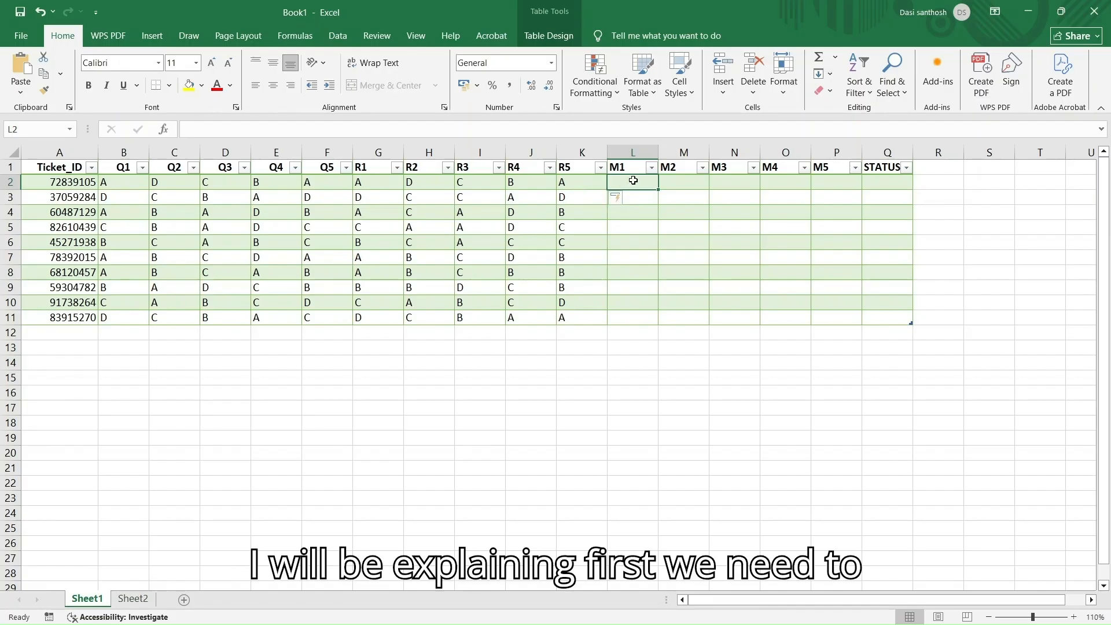
{"action": "type", "text": "="}
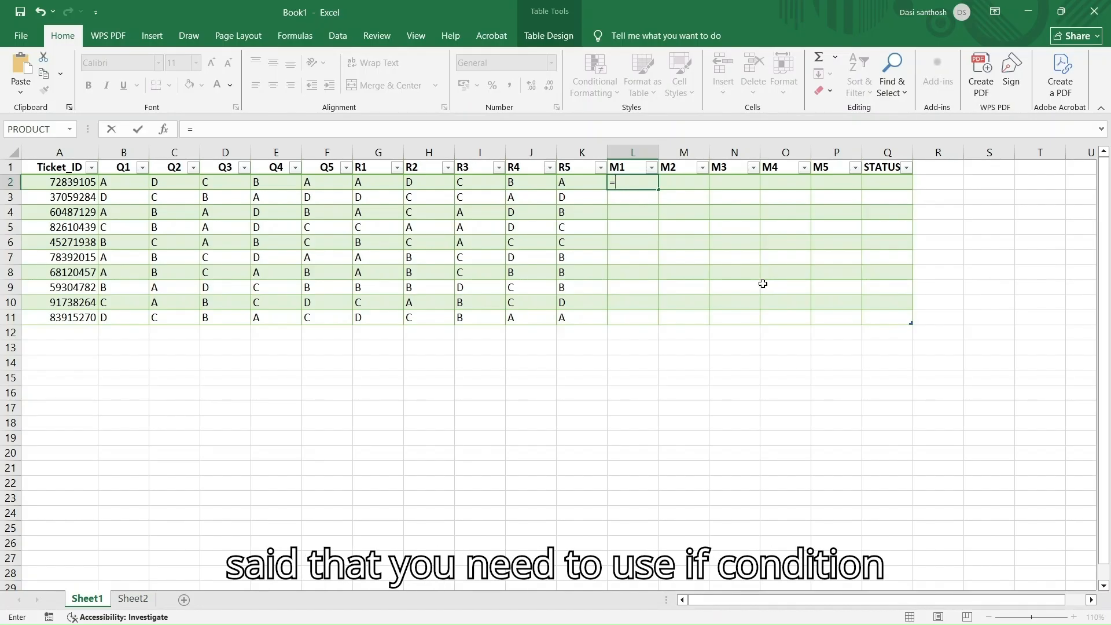
{"action": "type", "text": "IF"}
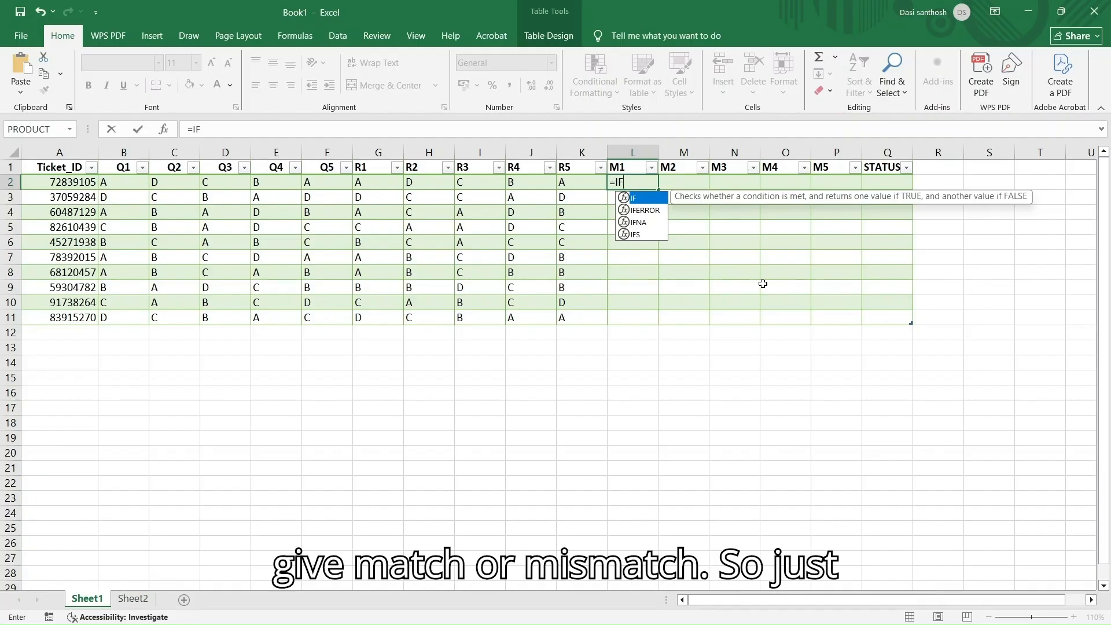
{"action": "type", "text": "("}
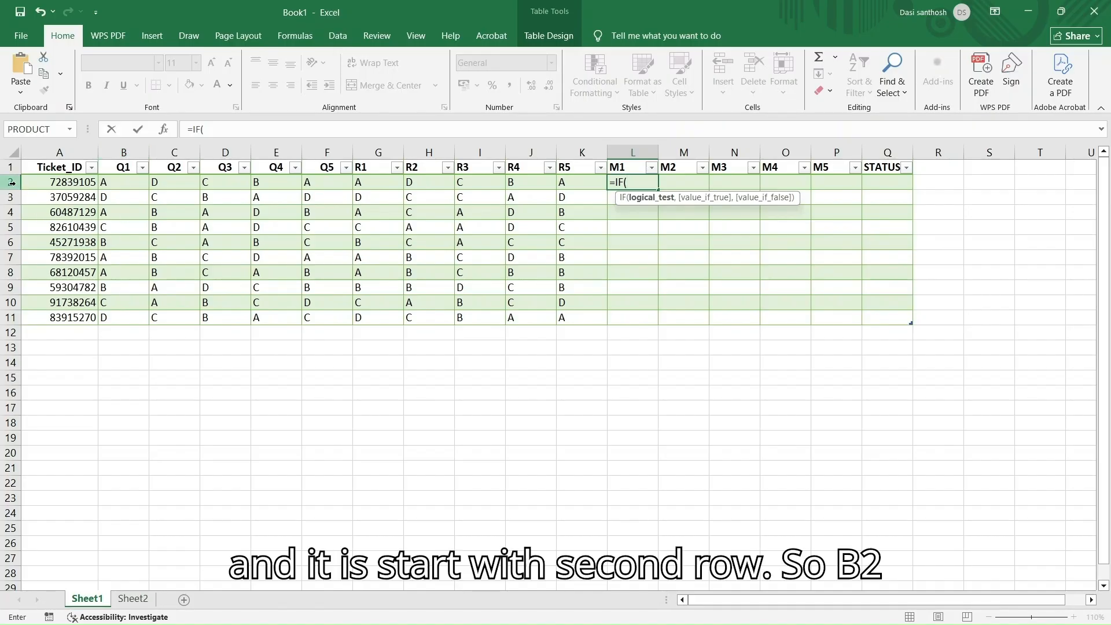
{"action": "type", "text": "B2="}
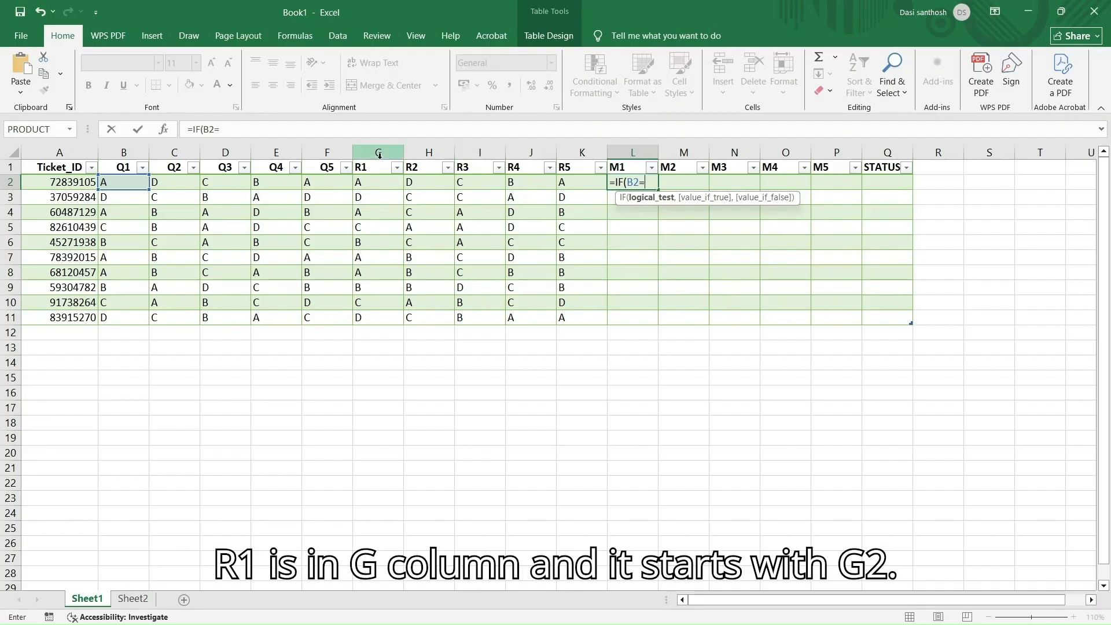
{"action": "type", "text": "G2,"}
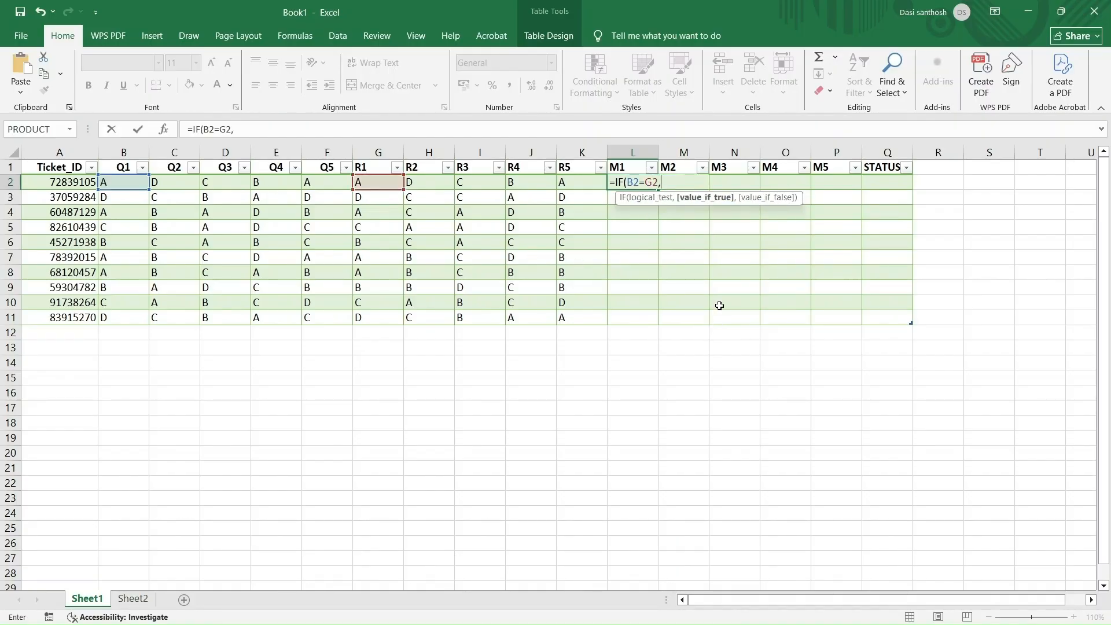
{"action": "type", "text": "\"MATCH\",\""}
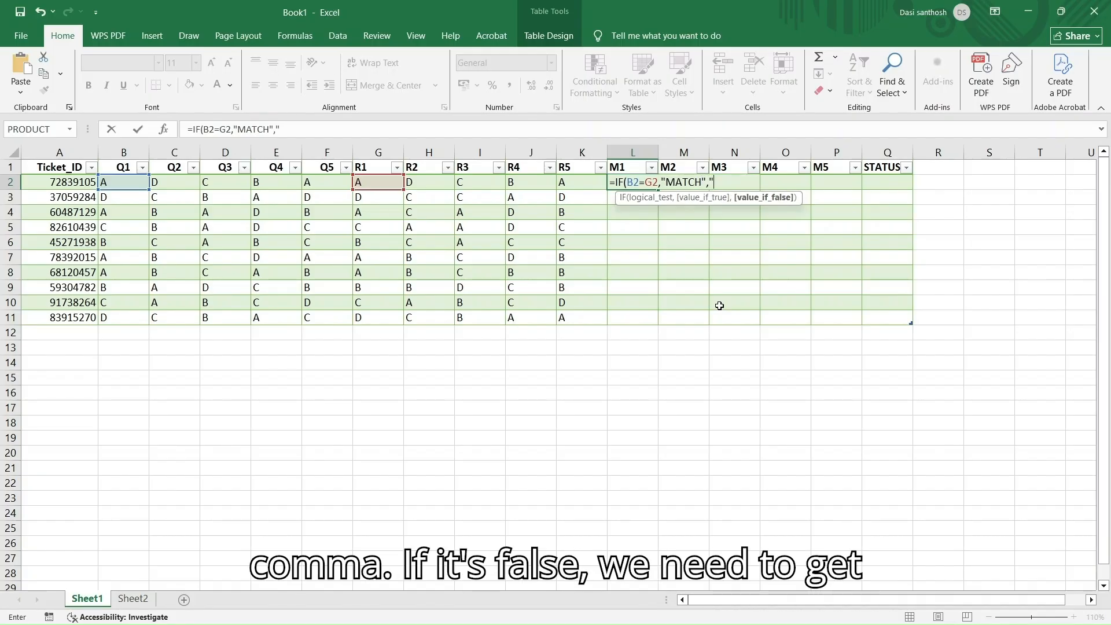
Step: Complete the M1 formula with "MSIMATCH" as the false value and enter it to fill the column
{"action": "type", "text": "FALSE"}
{"action": "key", "text": "BackSpace"}
{"action": "key", "text": "BackSpace"}
{"action": "key", "text": "BackSpace"}
{"action": "key", "text": "BackSpace"}
{"action": "key", "text": "BackSpace"}
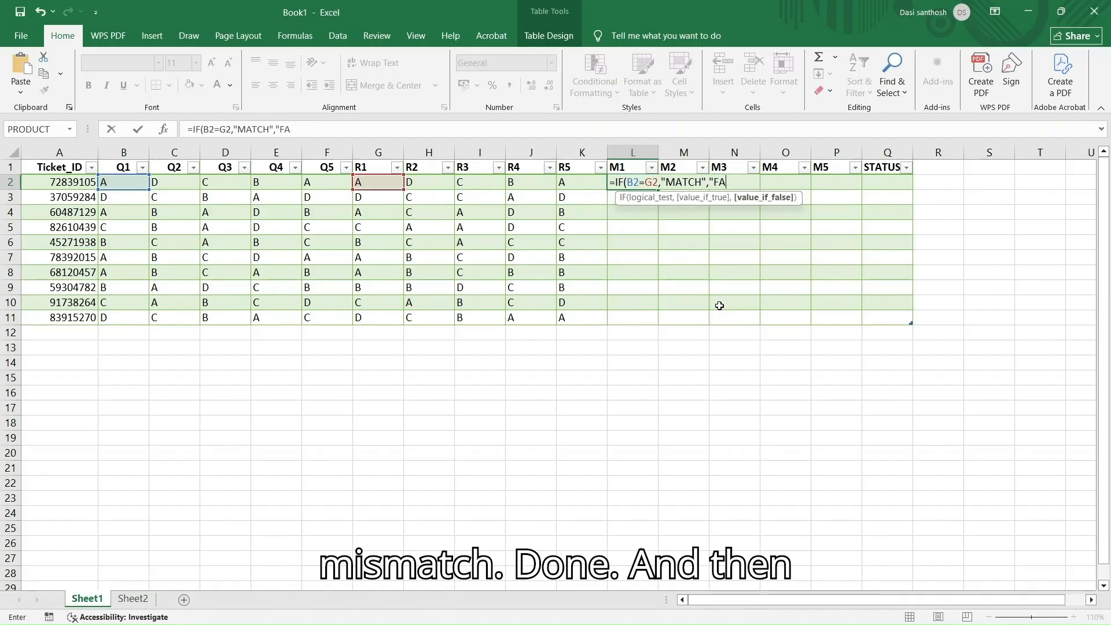
{"action": "type", "text": "MSIMATCH"}
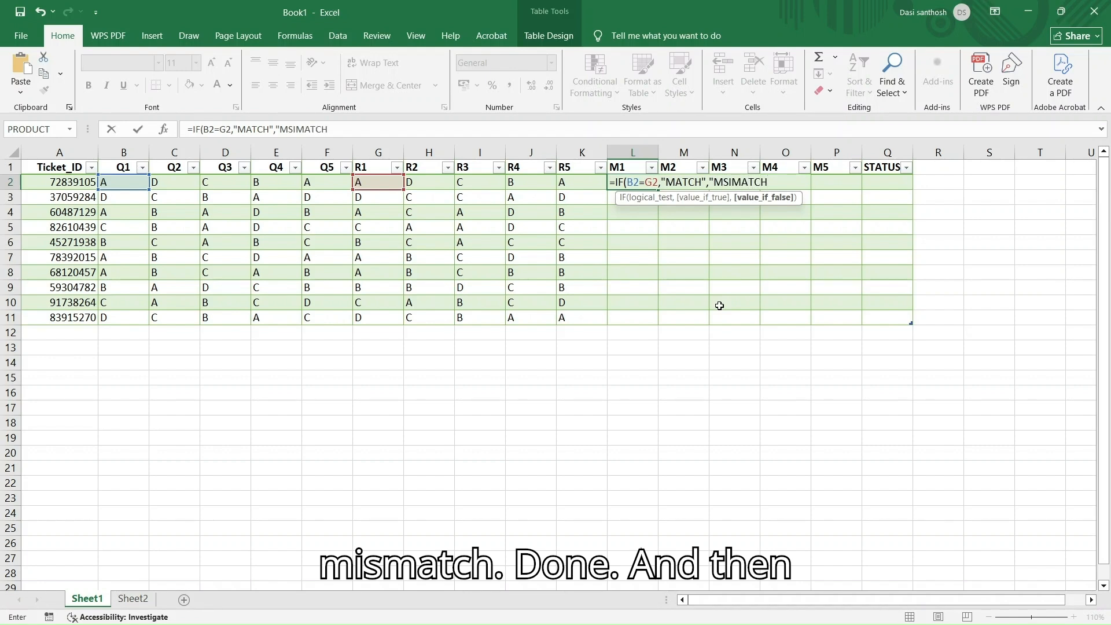
{"action": "type", "text": "\")"}
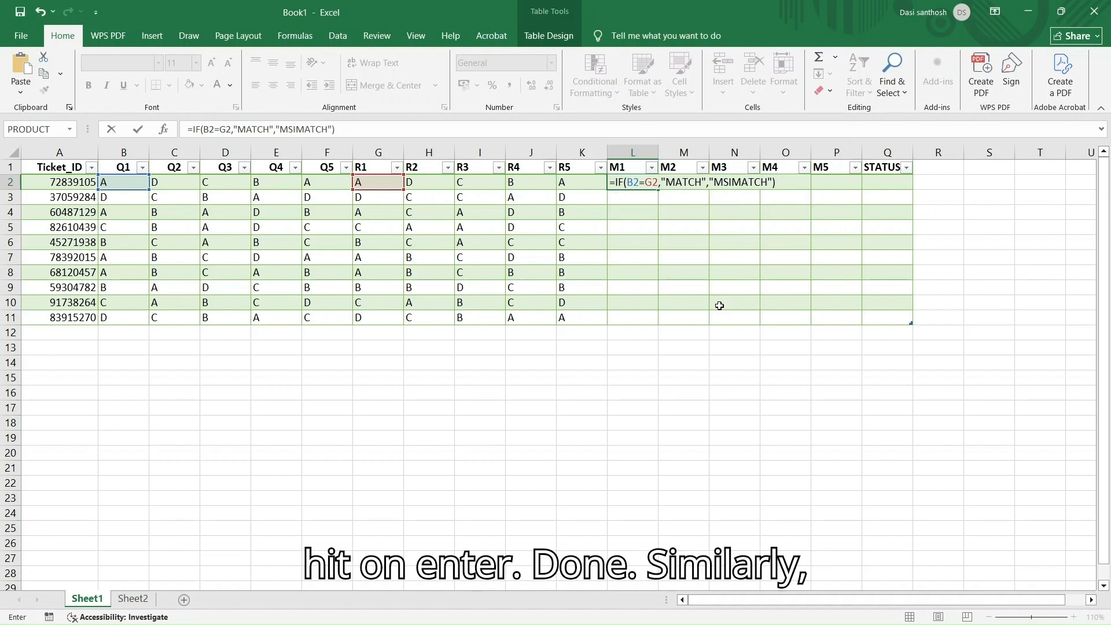
{"action": "key", "text": "Return"}
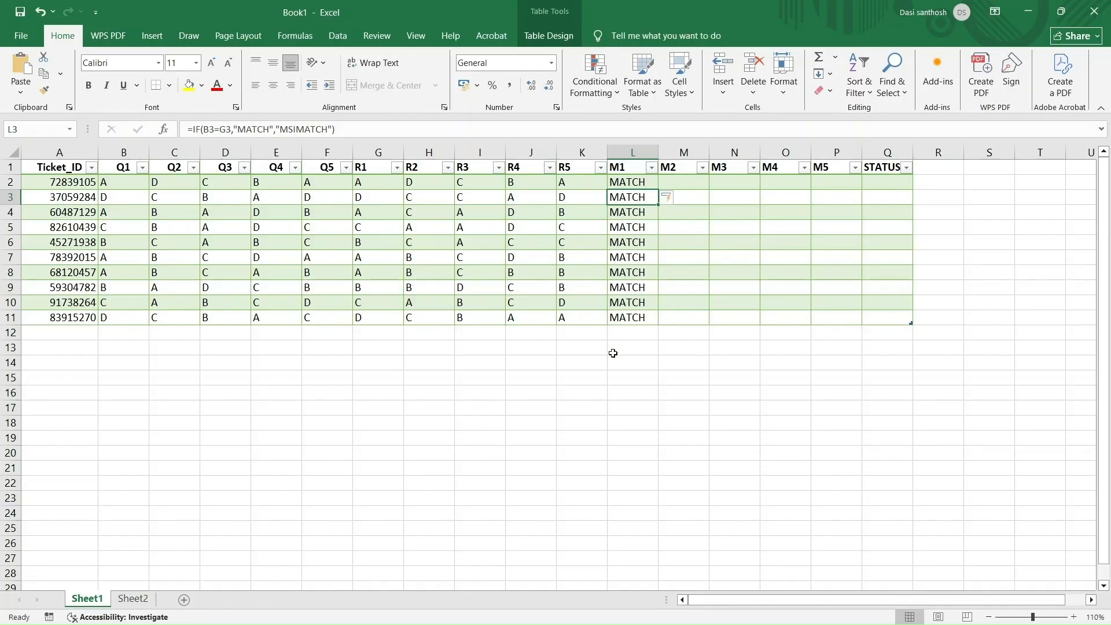
Step: Fill the M1 formula down from cell L2 through row 7 and select the remaining M1 cells, L9 to L11
{"action": "left_click", "coordinate": [681, 182]}
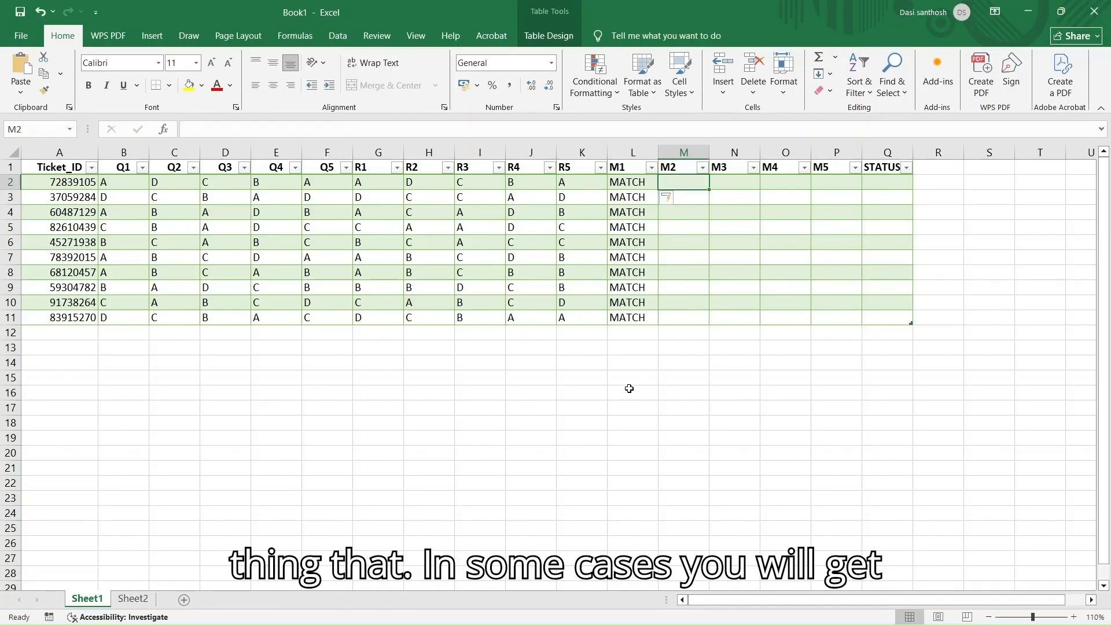
{"action": "left_click", "coordinate": [634, 182]}
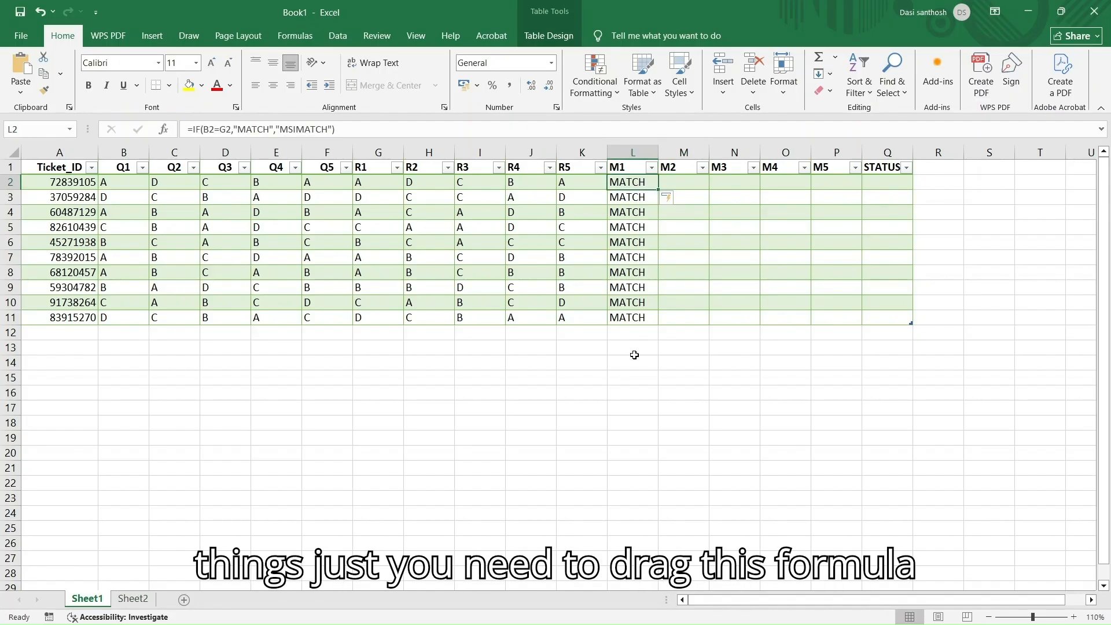
{"action": "left_click_drag", "start_coordinate": [658, 196], "coordinate": [658, 249]}
{"action": "left_click_drag", "start_coordinate": [653, 287], "coordinate": [653, 318]}
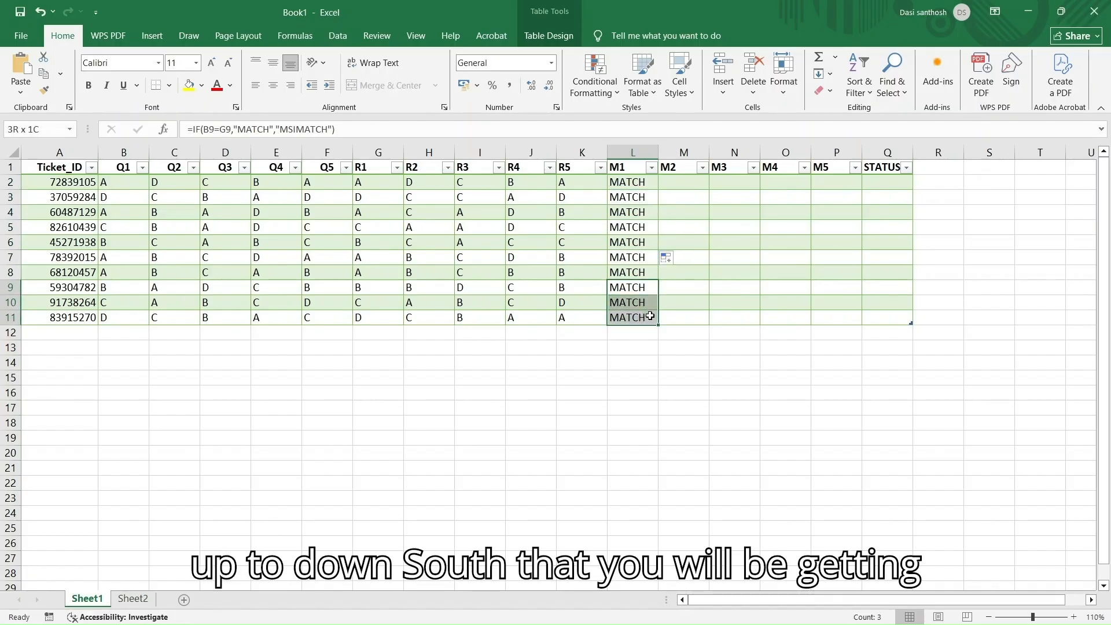
Step: Inspect the M1 formulas in cells L6 and L2 to compare their row references, leaving both formulas as they are
{"action": "left_click", "coordinate": [648, 184]}
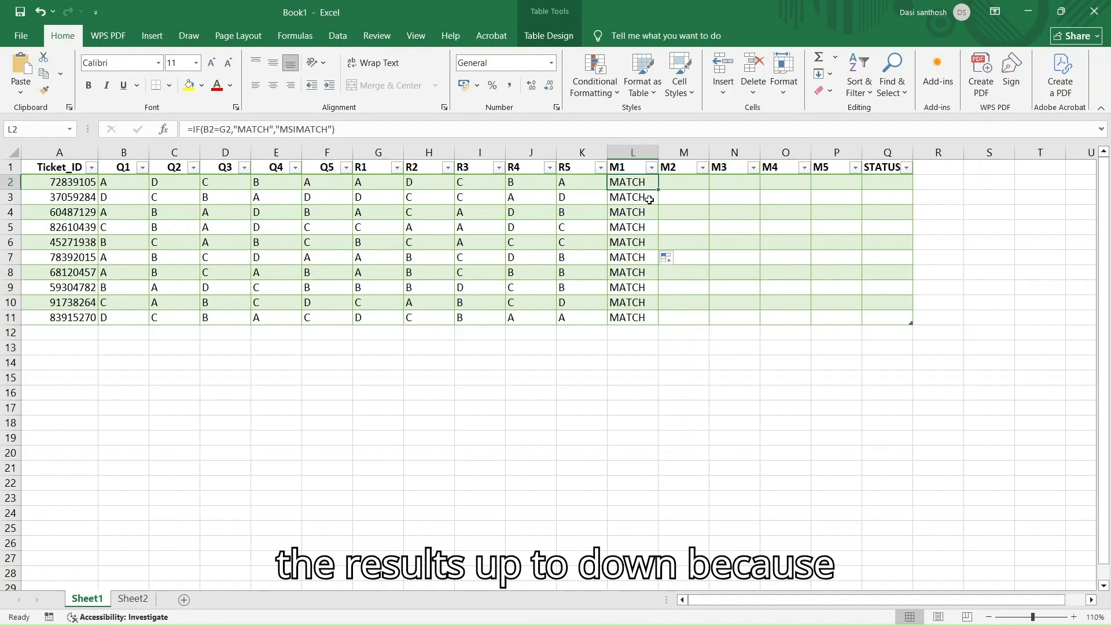
{"action": "double_click", "coordinate": [638, 243]}
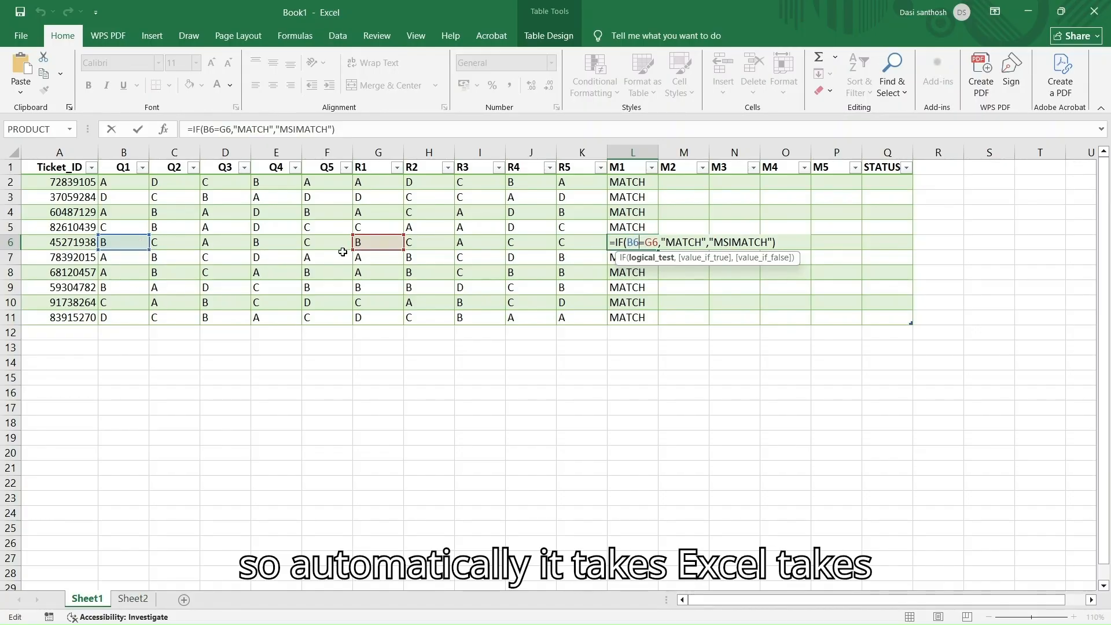
{"action": "double_click", "coordinate": [644, 184]}
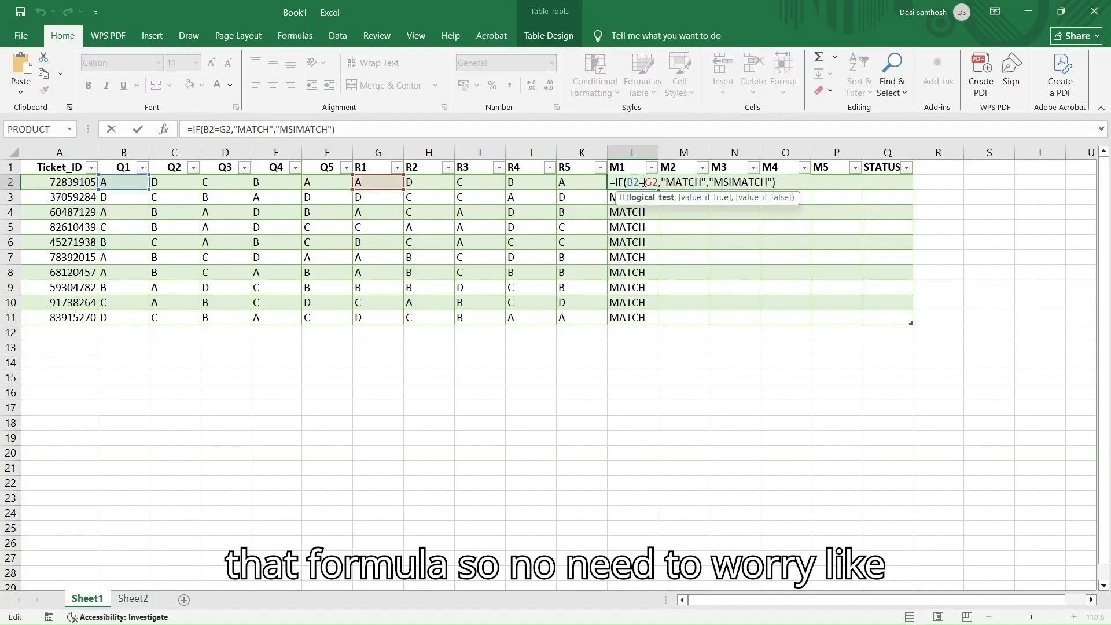
{"action": "left_click", "coordinate": [632, 255]}
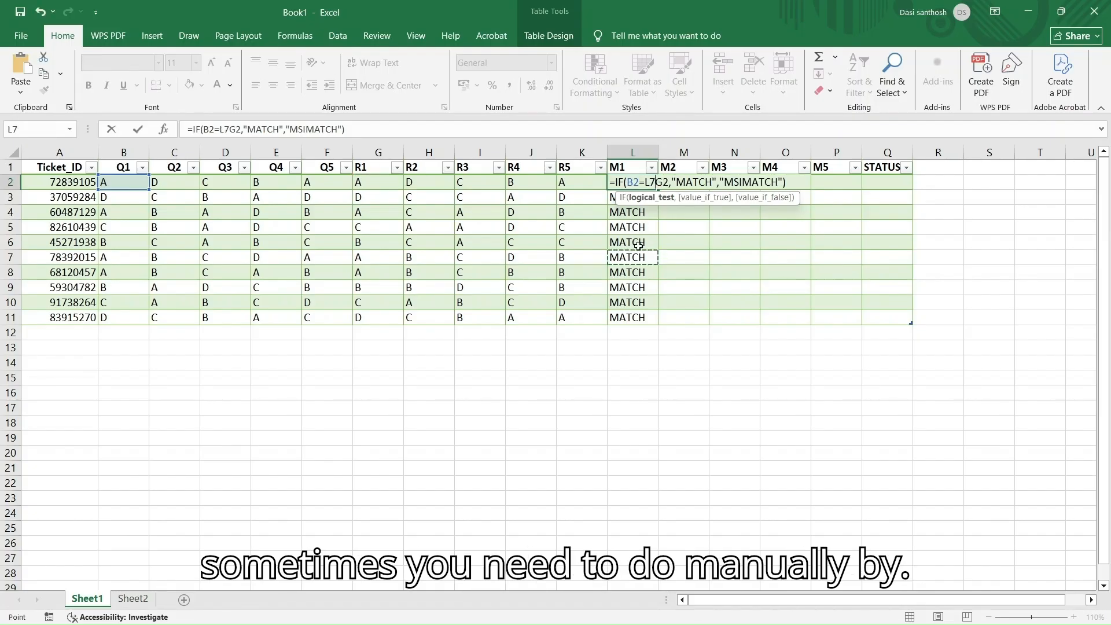
{"action": "key", "text": "ctrl+z"}
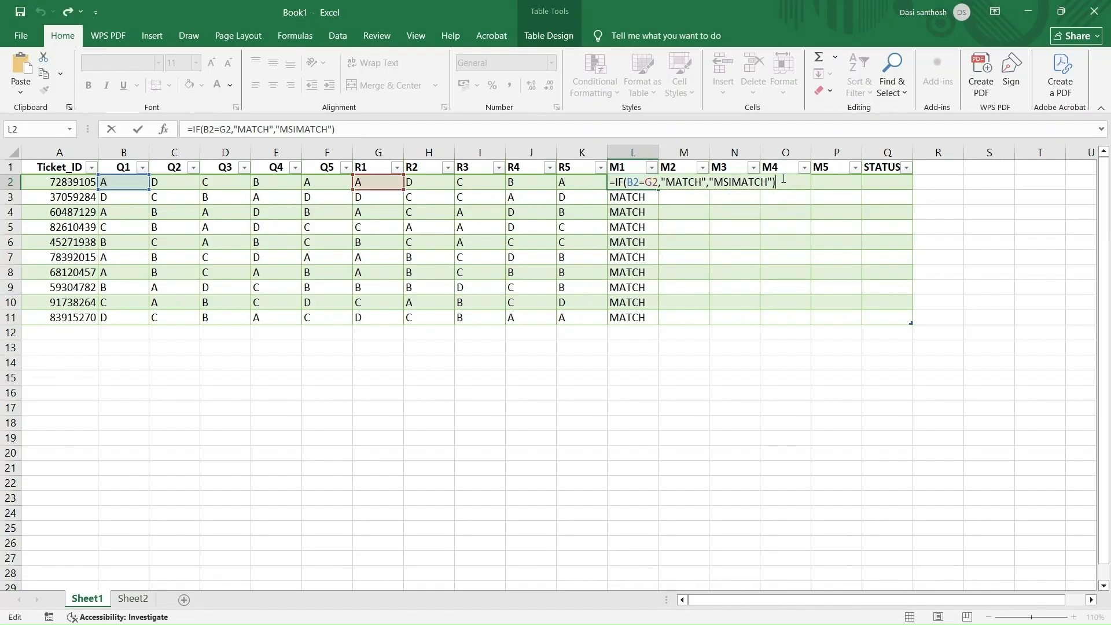
{"action": "left_click", "coordinate": [665, 392]}
{"action": "left_click", "coordinate": [680, 182]}
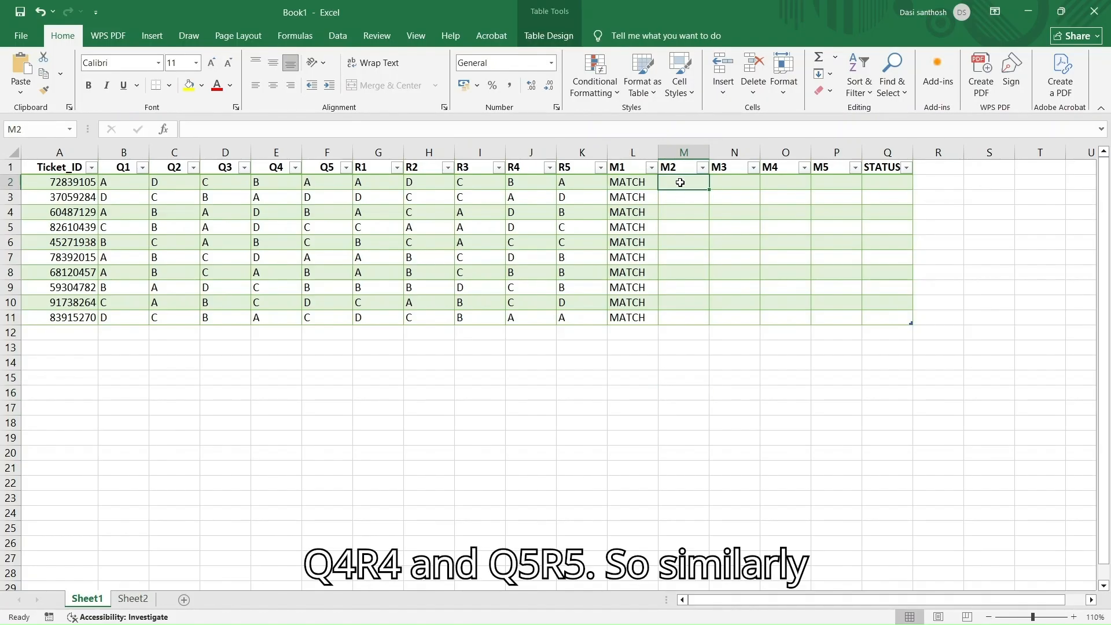
{"action": "double_click", "coordinate": [685, 182]}
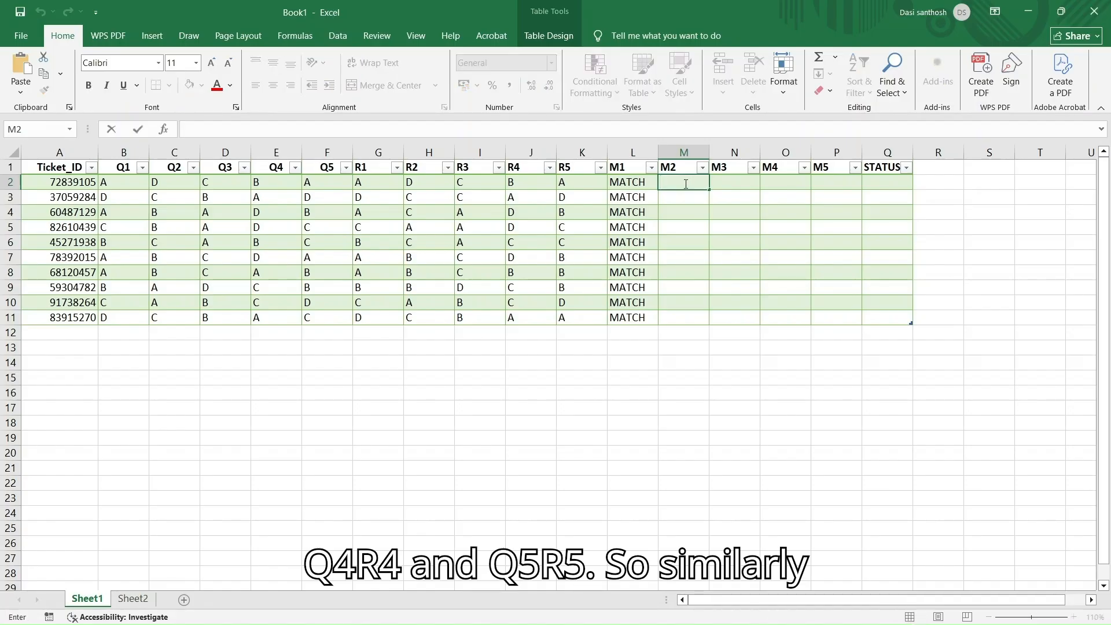
{"action": "type", "text": "=VLOOKUP(A2,Sheet2!$A:$F,2,FALSE)"}
{"action": "key", "text": "Escape"}
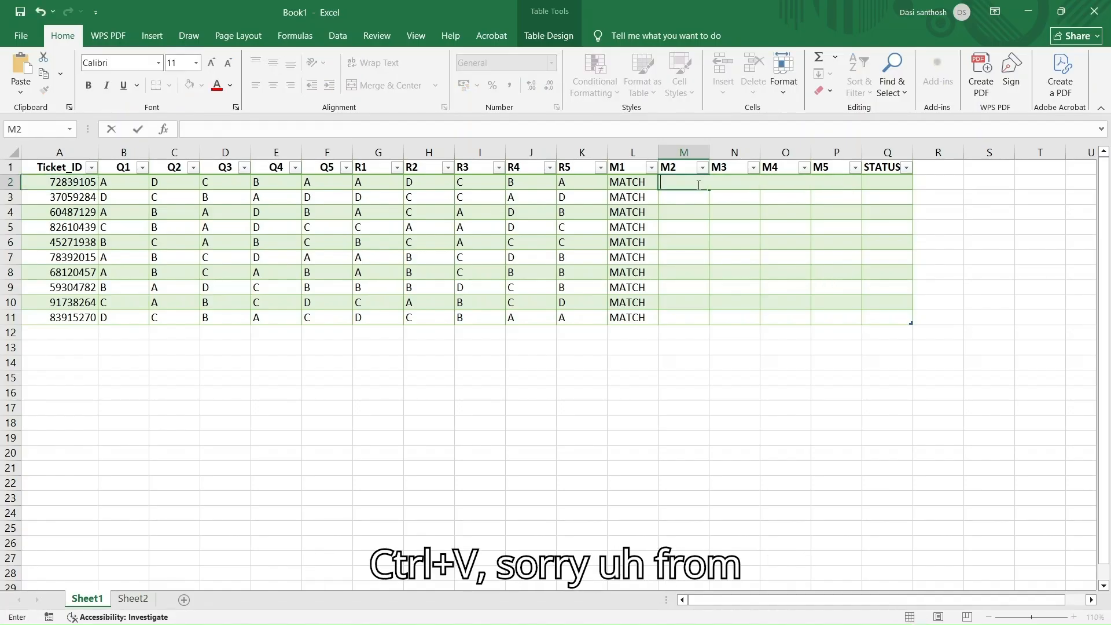
Step: Copy the full IF formula text from cell L2, leaving the M1 formula as it is
{"action": "left_click", "coordinate": [632, 182]}
{"action": "double_click", "coordinate": [636, 179]}
{"action": "key", "text": "ctrl+a"}
{"action": "key", "text": "ctrl+c"}
{"action": "left_click", "coordinate": [679, 394]}
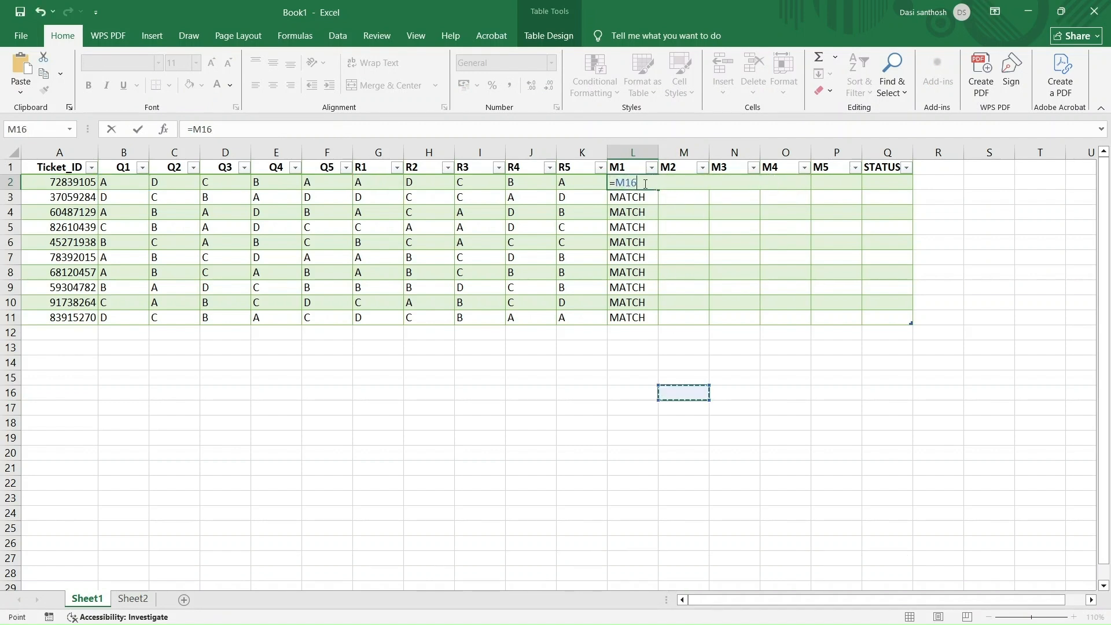
{"action": "key", "text": "ctrl+z"}
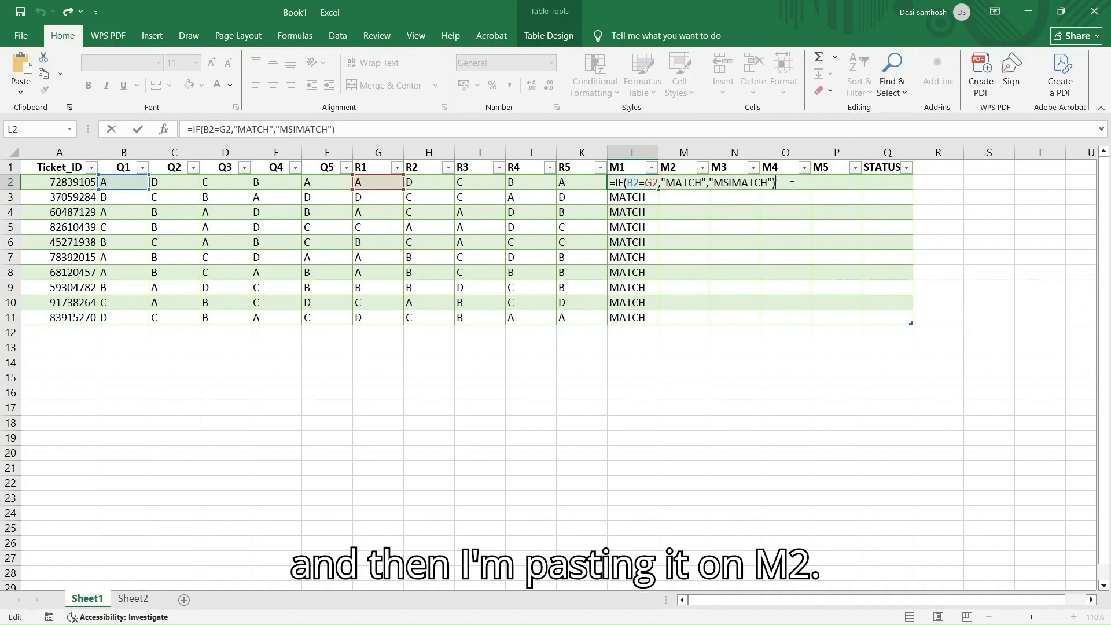
{"action": "key", "text": "Escape"}
Step: Paste the copied IF formula into cell M2 and change its first compared reference to C2
{"action": "left_click", "coordinate": [683, 184]}
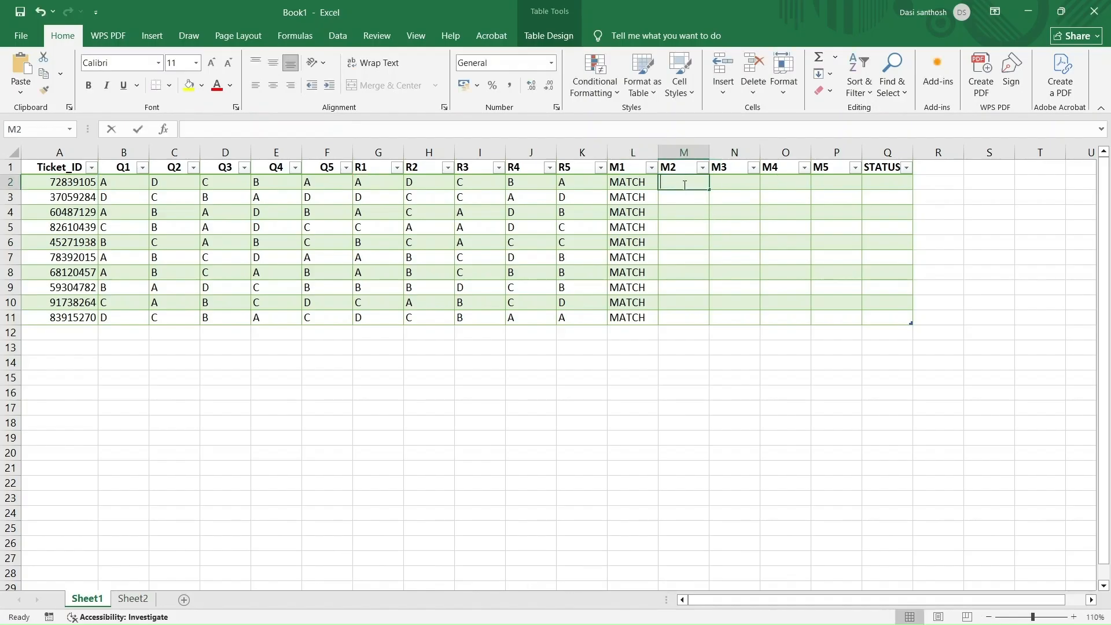
{"action": "double_click", "coordinate": [683, 185]}
{"action": "key", "text": "ctrl+v"}
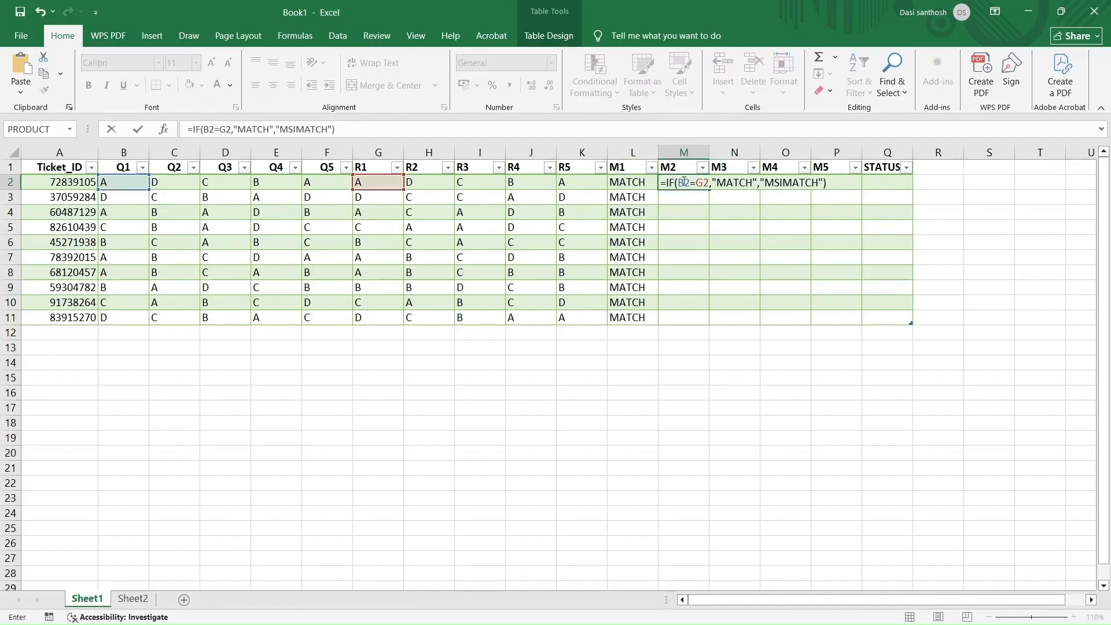
{"action": "left_click", "coordinate": [687, 182]}
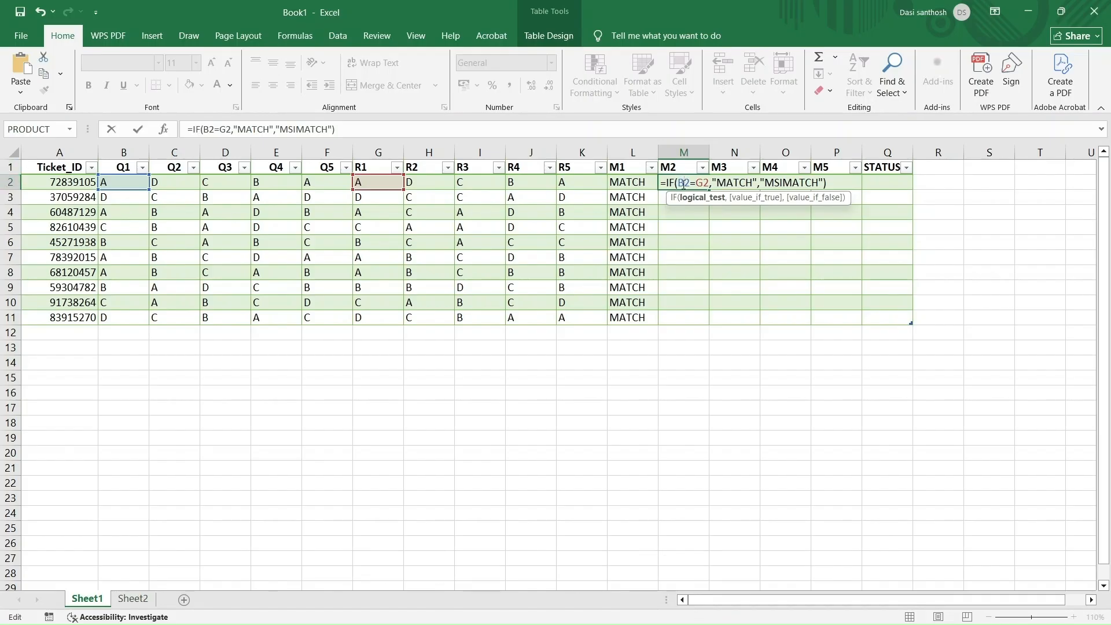
{"action": "key", "text": "Delete"}
{"action": "type", "text": "C"}
Step: Set the second compared reference in the M2 formula to H2, enter it to fill the column, and auto-fit column M
{"action": "key", "text": "Right"}
{"action": "key", "text": "Right"}
{"action": "key", "text": "Right"}
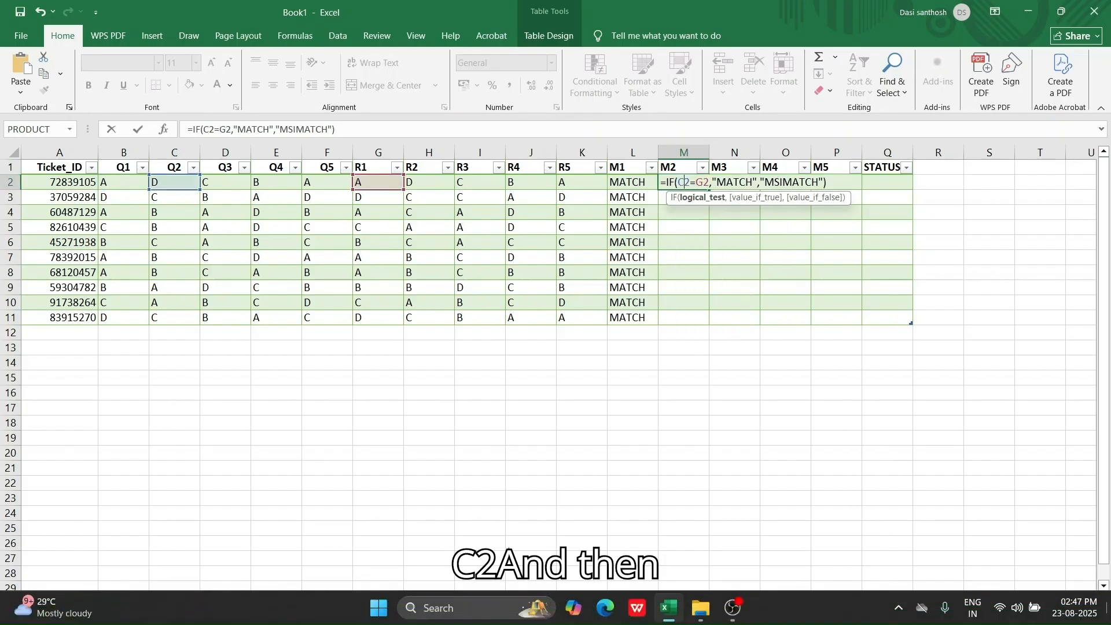
{"action": "key", "text": "BackSpace"}
{"action": "type", "text": "H"}
{"action": "key", "text": "Return"}
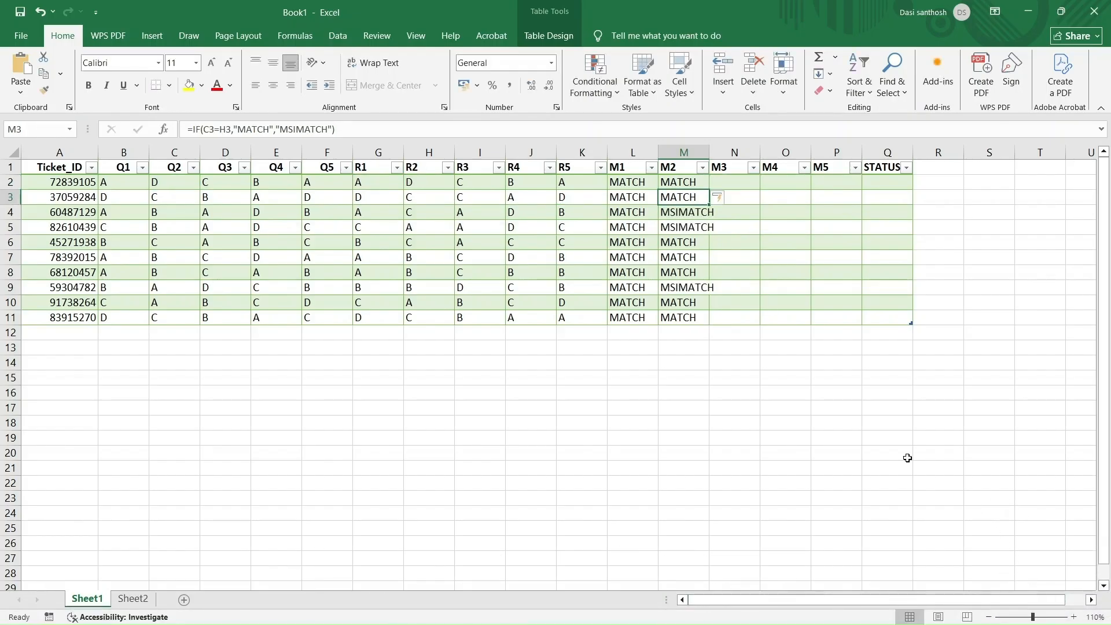
{"action": "double_click", "coordinate": [709, 152]}
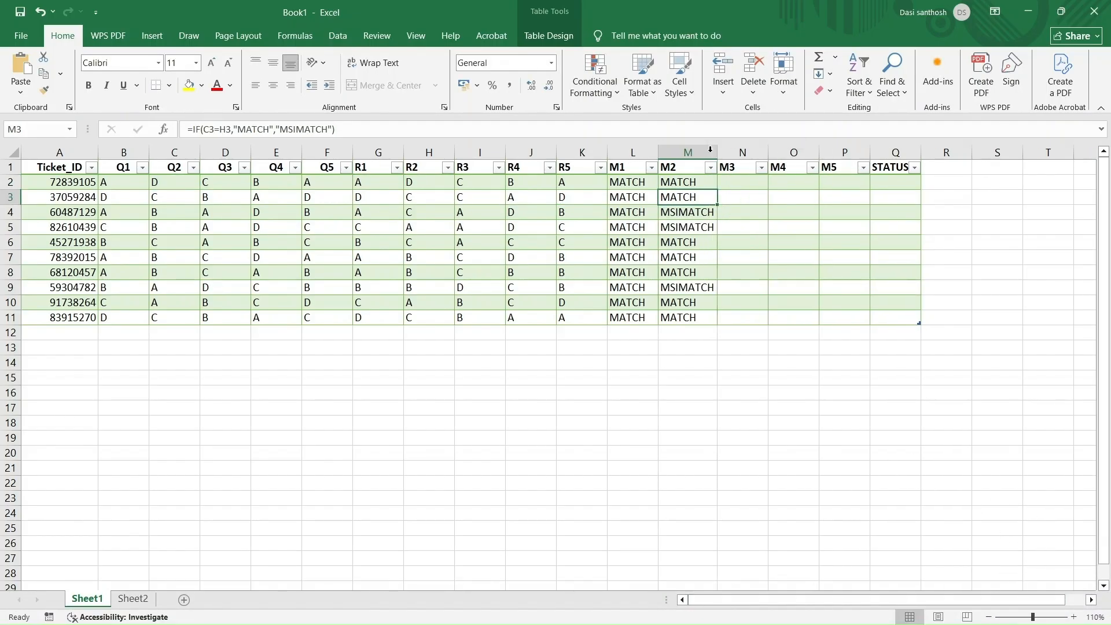
Step: Paste the copied IF formula into cell N2 under M3 and change its first compared reference to D2
{"action": "left_click", "coordinate": [740, 183]}
{"action": "key", "text": "ctrl+v"}
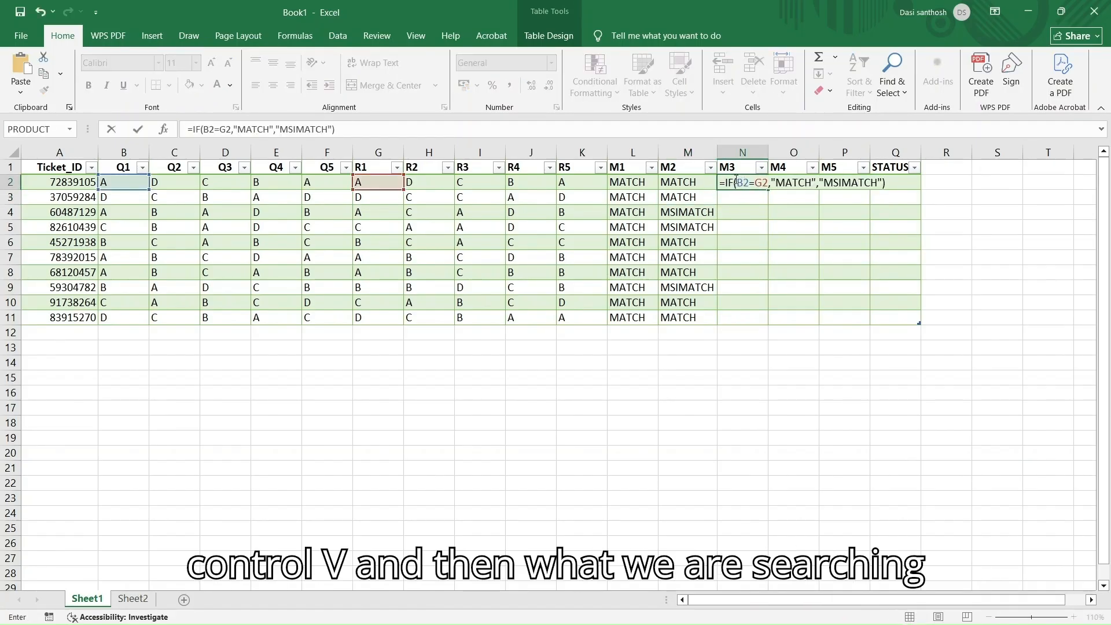
{"action": "left_click", "coordinate": [736, 183]}
{"action": "double_click", "coordinate": [742, 183]}
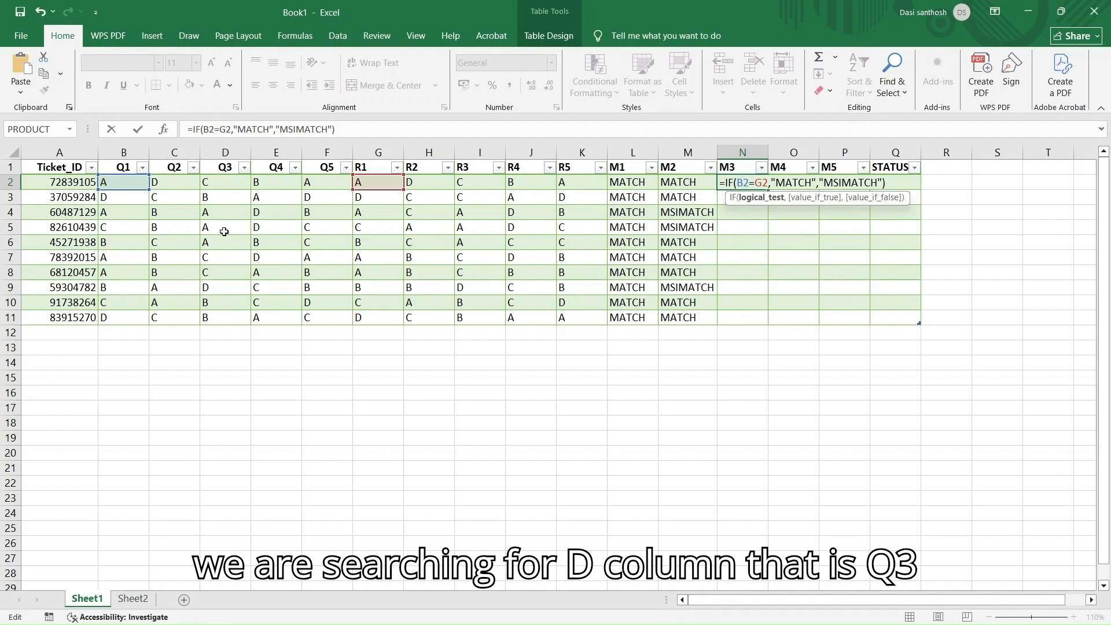
{"action": "key", "text": "BackSpace"}
{"action": "type", "text": "D2"}
{"action": "key", "text": "BackSpace"}
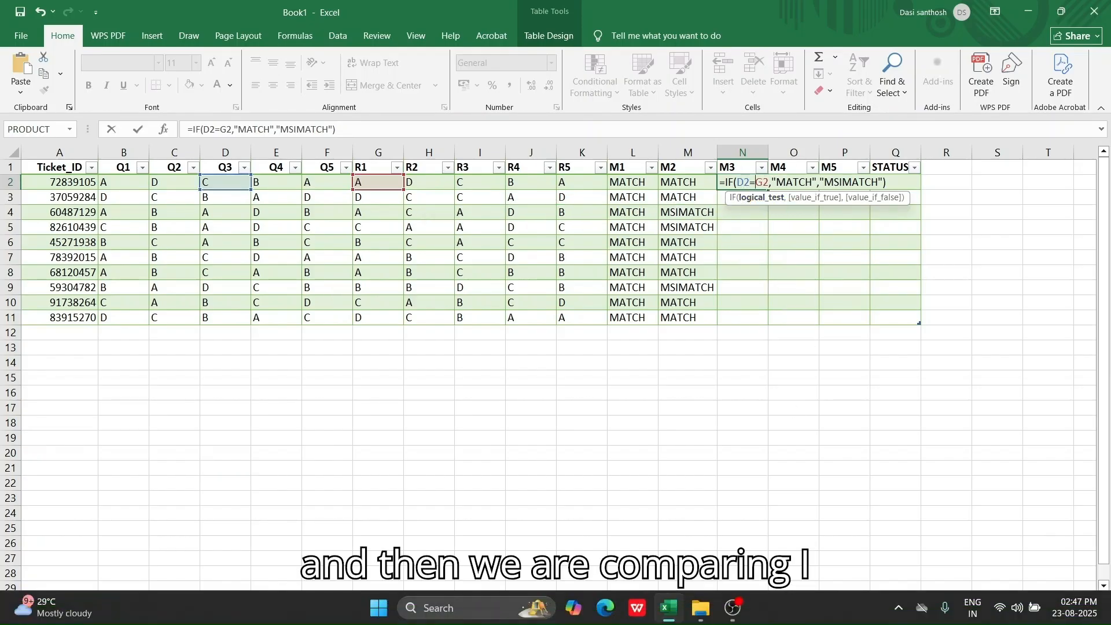
Step: Set the second compared reference in the M3 formula to I2, enter it to fill the column, and auto-fit column N
{"action": "key", "text": "BackSpace"}
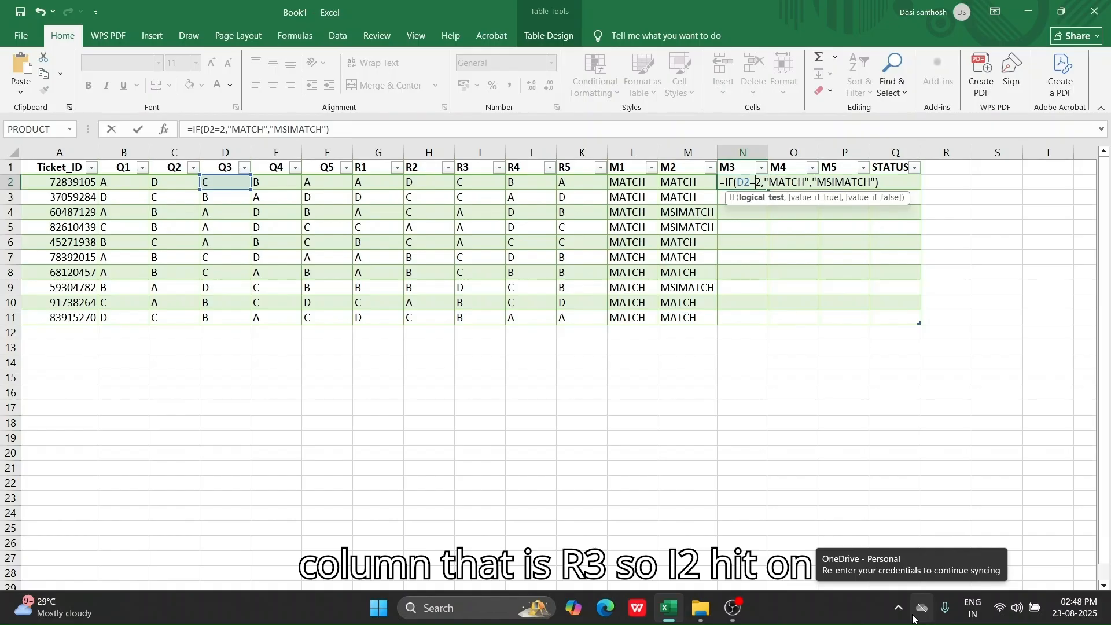
{"action": "type", "text": "I"}
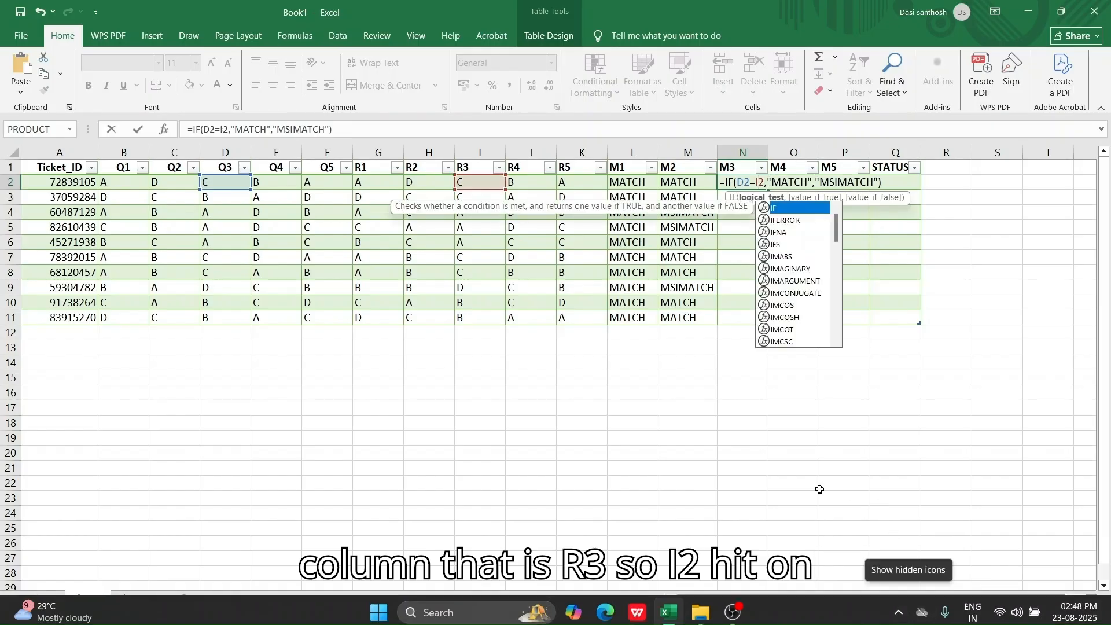
{"action": "key", "text": "Return"}
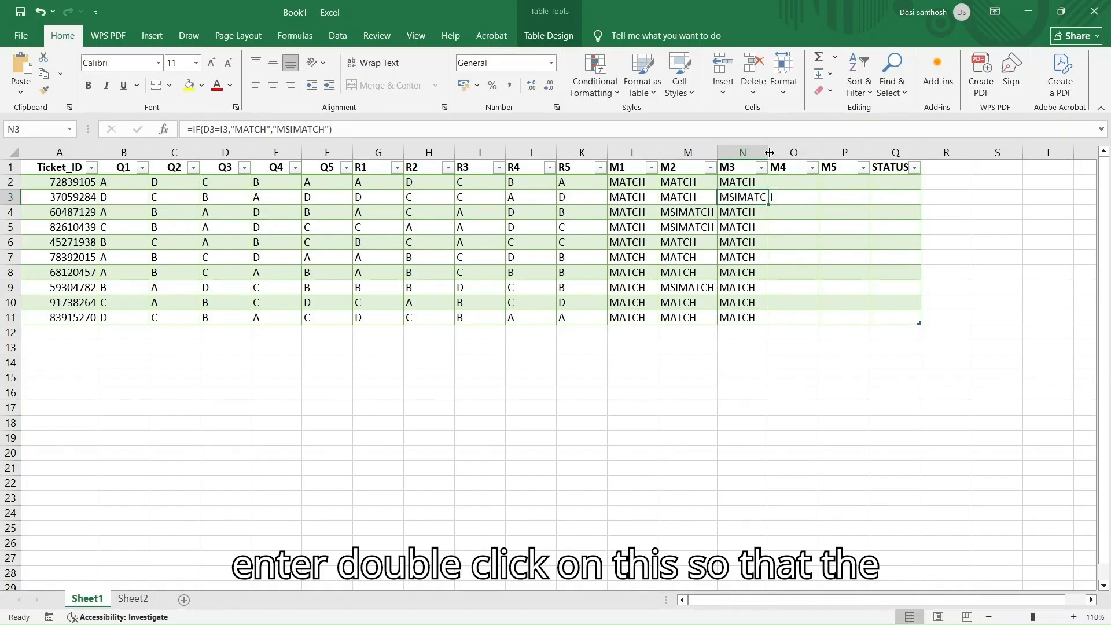
{"action": "double_click", "coordinate": [769, 152]}
Step: Paste the copied IF formula into cell O2 under M4 and change its first compared reference to E2
{"action": "left_click", "coordinate": [796, 181]}
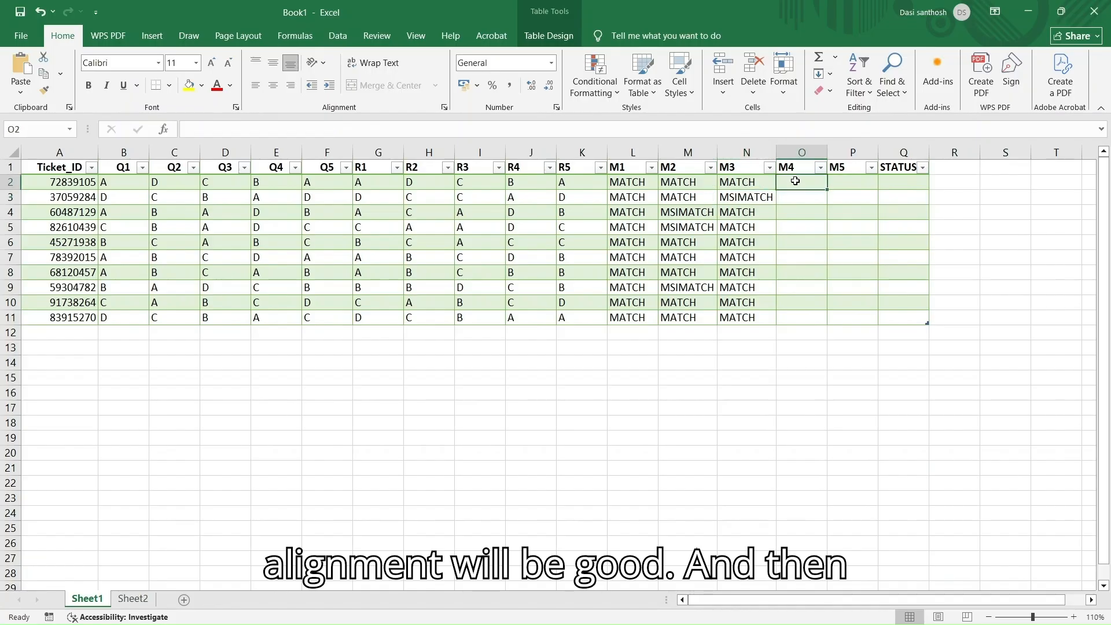
{"action": "double_click", "coordinate": [796, 180]}
{"action": "type", "text": "=IF(B2=G2,\"MATCH\",\"MSIMATCH\")"}
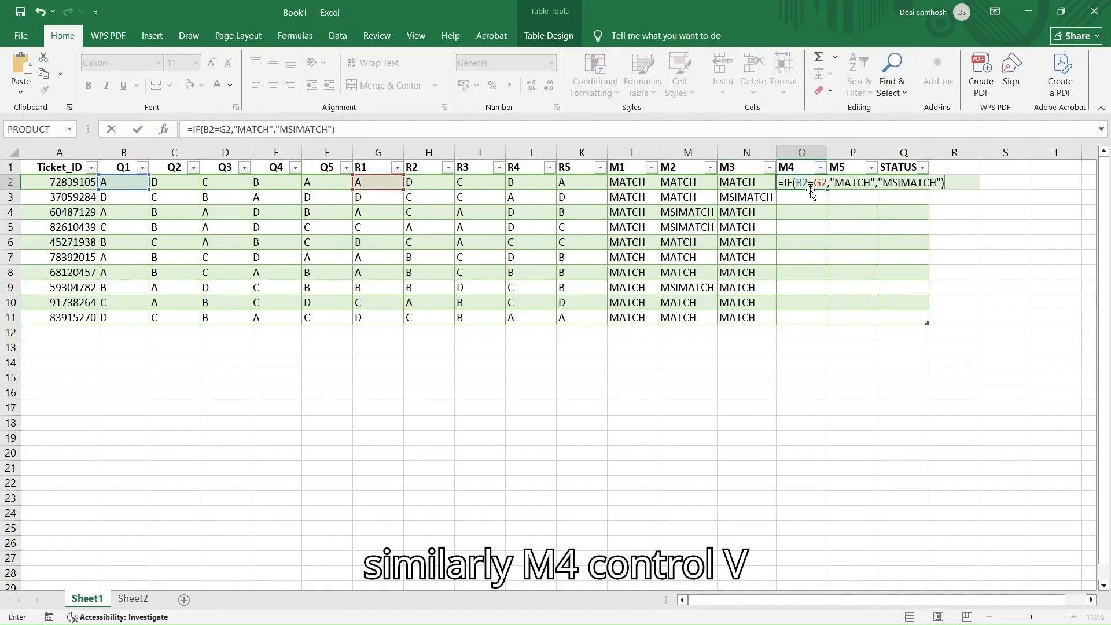
{"action": "left_click", "coordinate": [799, 182]}
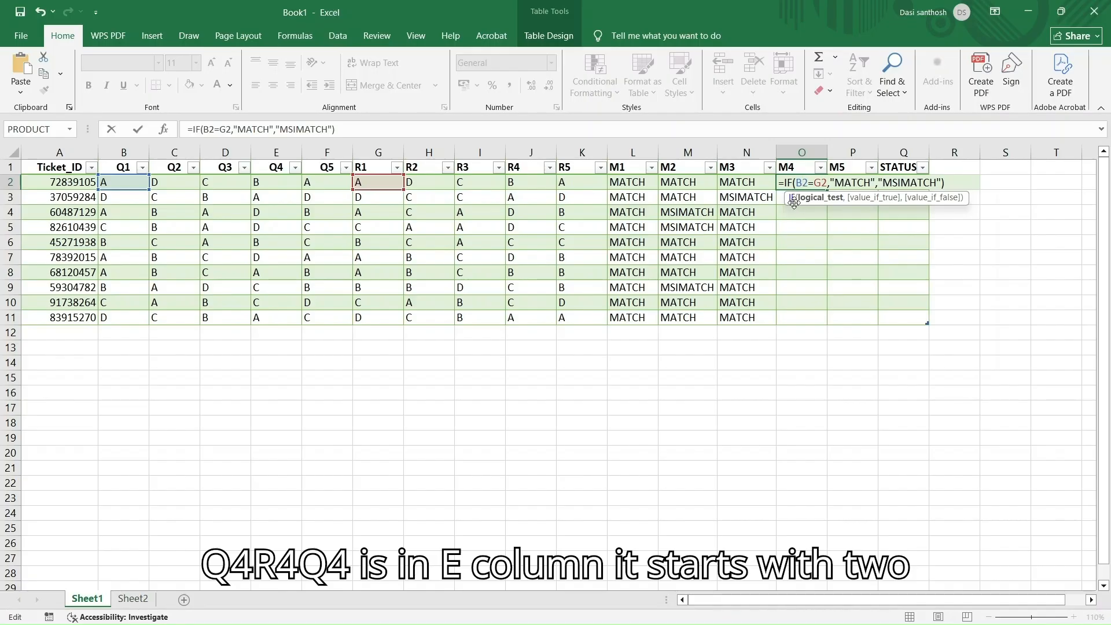
{"action": "key", "text": "BackSpace"}
{"action": "type", "text": "E"}
Step: Set the second compared reference in the M4 formula to J2, enter it to fill the column, and auto-fit column O
{"action": "key", "text": "Right"}
{"action": "key", "text": "Right"}
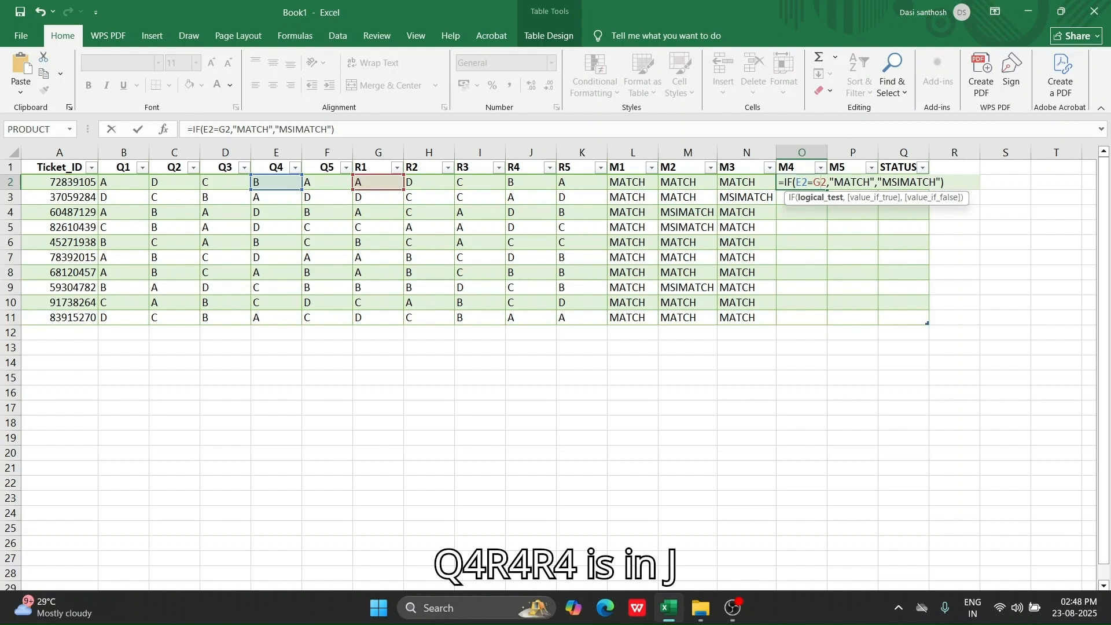
{"action": "key", "text": "BackSpace"}
{"action": "type", "text": "J"}
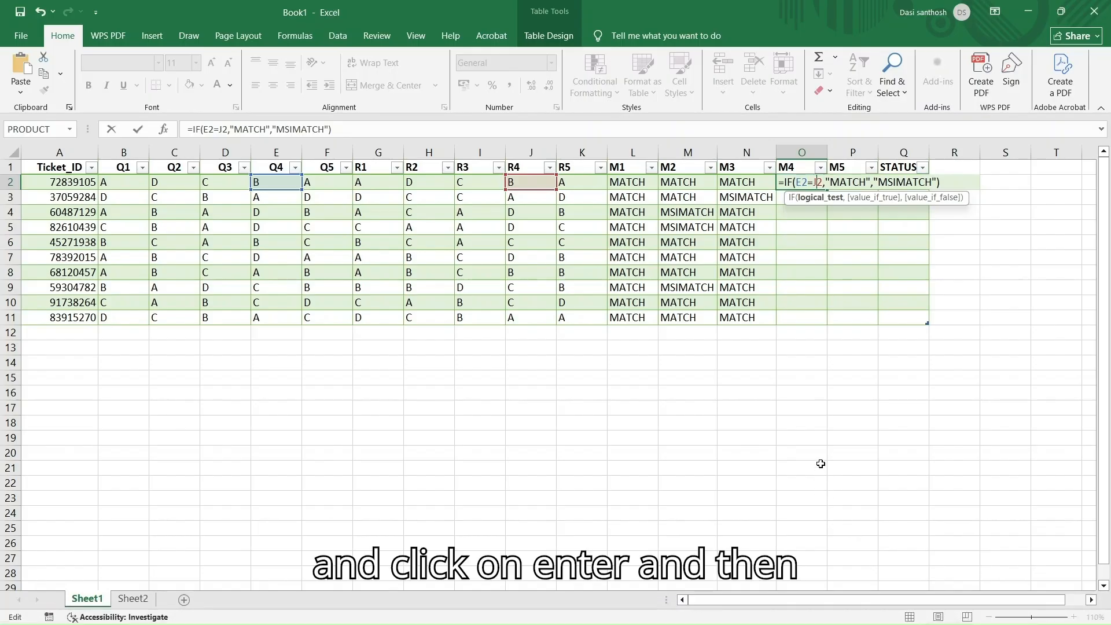
{"action": "key", "text": "Return"}
{"action": "double_click", "coordinate": [828, 153]}
Step: Paste the copied IF formula into cell P2 under M5 and change its first compared reference to F2
{"action": "double_click", "coordinate": [854, 185]}
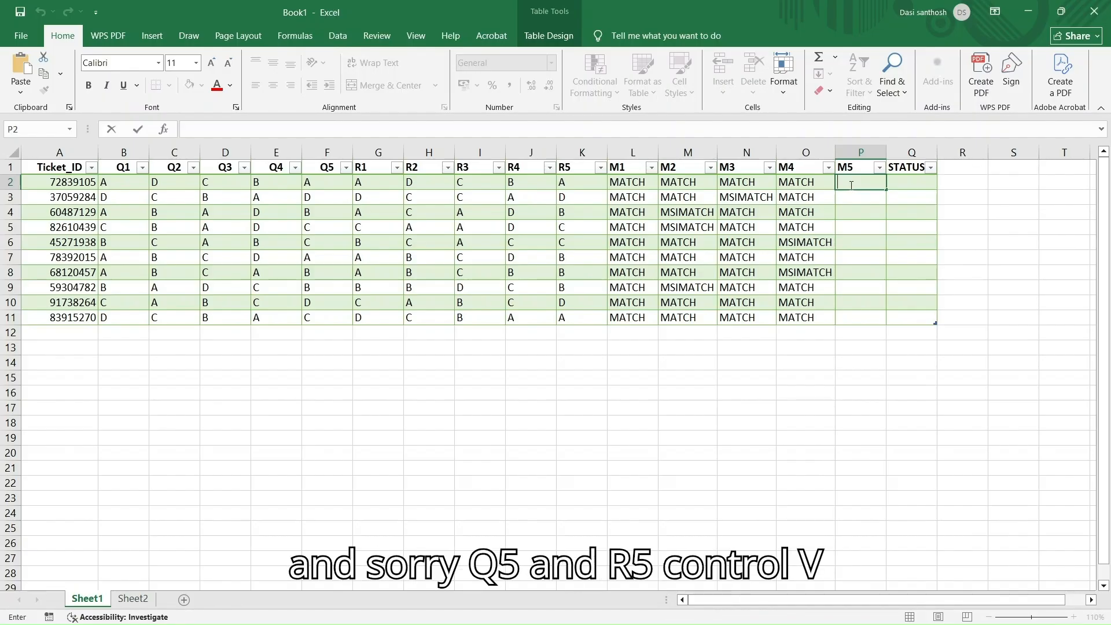
{"action": "type", "text": "=IF(B2=G2,\"MATCH\",\"MSIMATCH\")"}
{"action": "double_click", "coordinate": [861, 182]}
{"action": "left_click", "coordinate": [859, 184]}
{"action": "double_click", "coordinate": [860, 184]}
{"action": "left_click", "coordinate": [860, 183]}
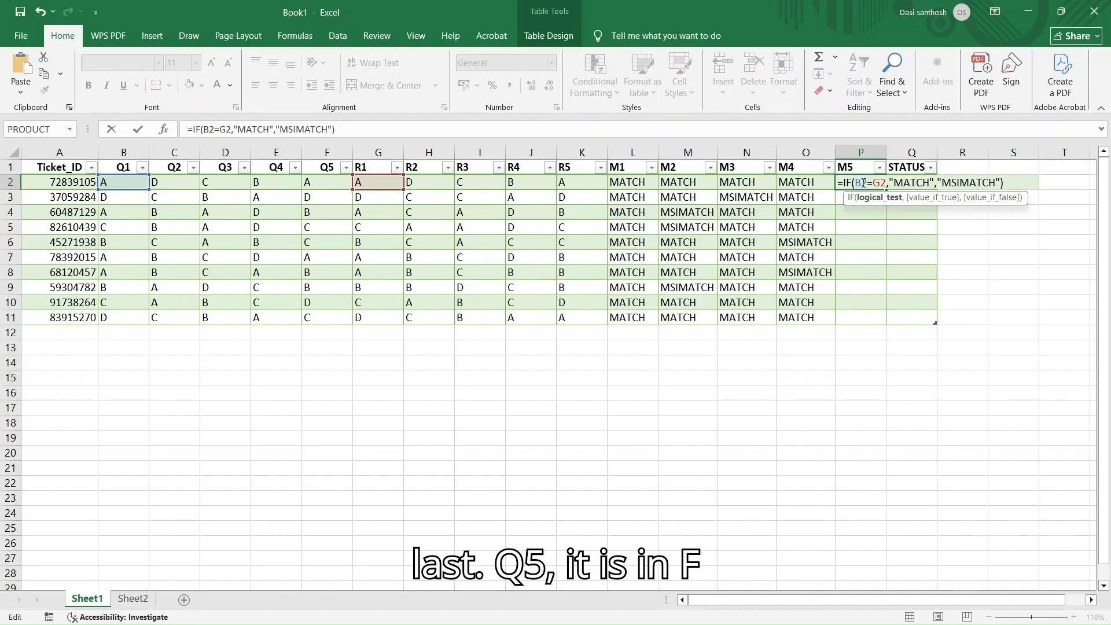
{"action": "key", "text": "BackSpace"}
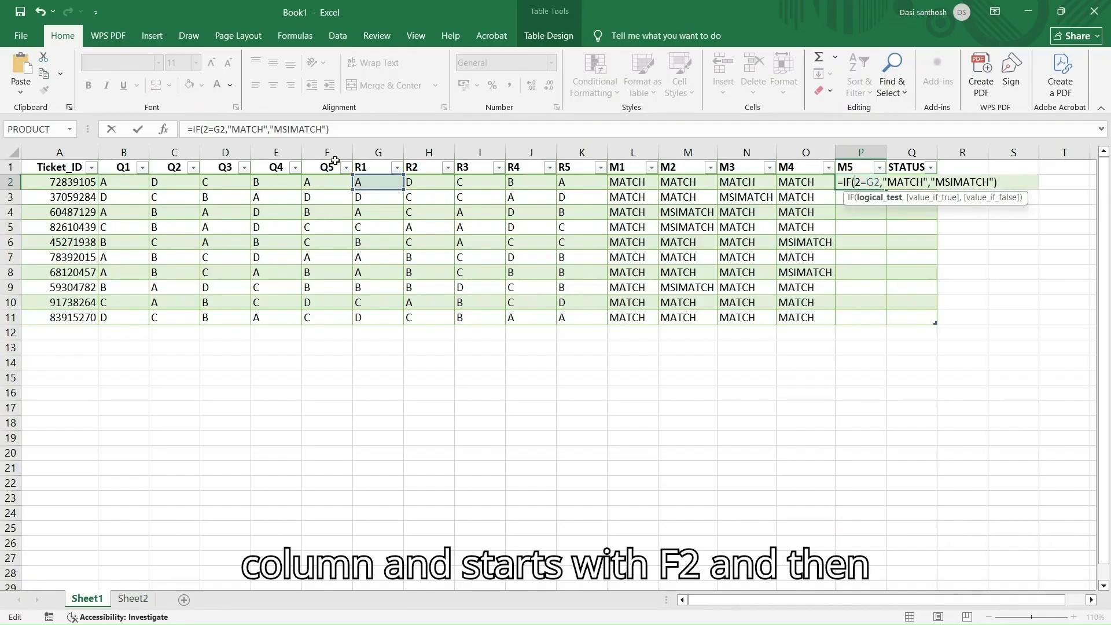
{"action": "type", "text": "F"}
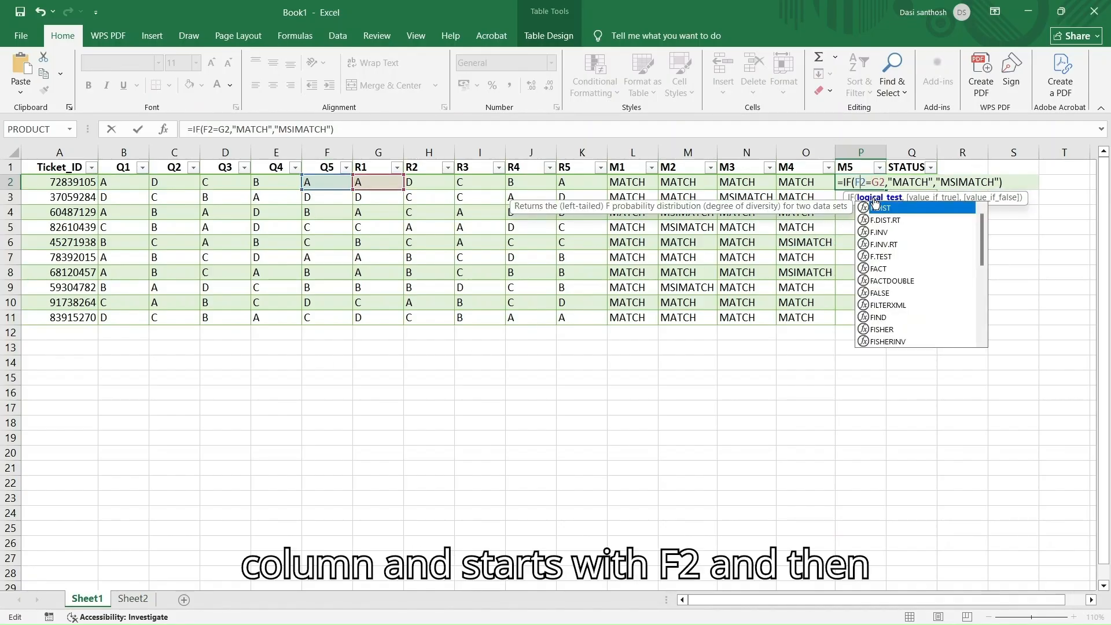
Step: Set the second compared reference in the M5 formula to K2, enter it to fill the column, and auto-fit column P
{"action": "left_click", "coordinate": [880, 183]}
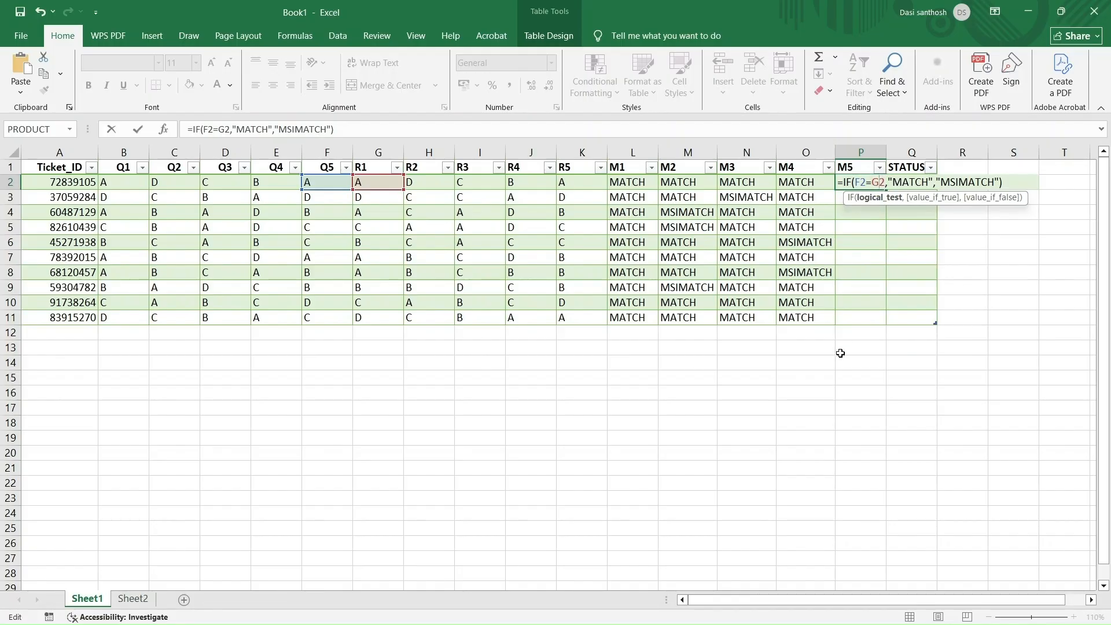
{"action": "key", "text": "BackSpace"}
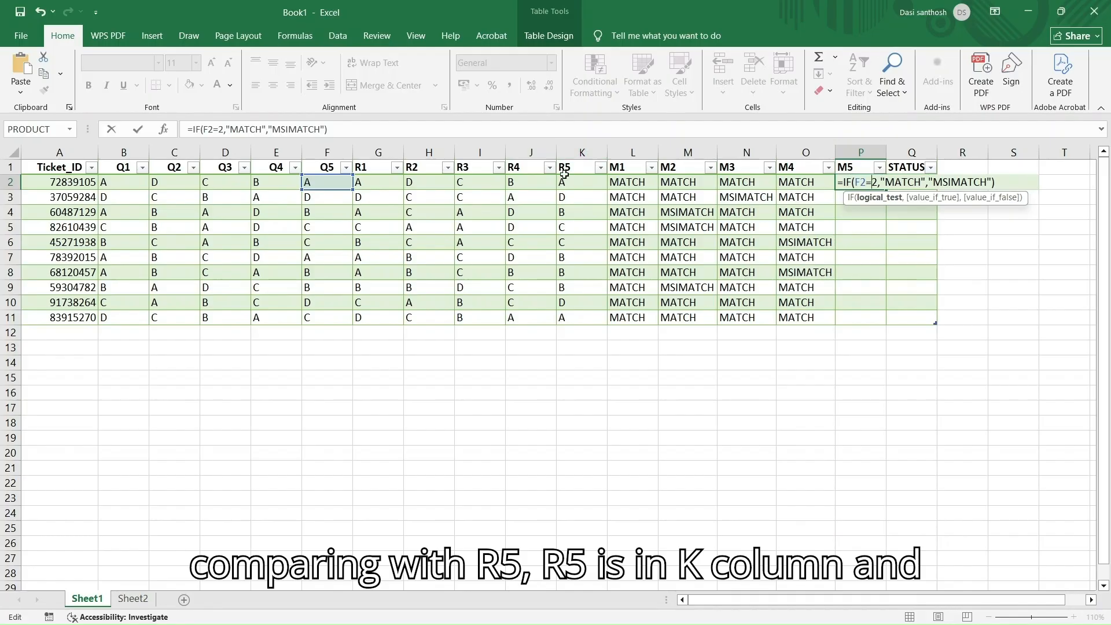
{"action": "type", "text": "K"}
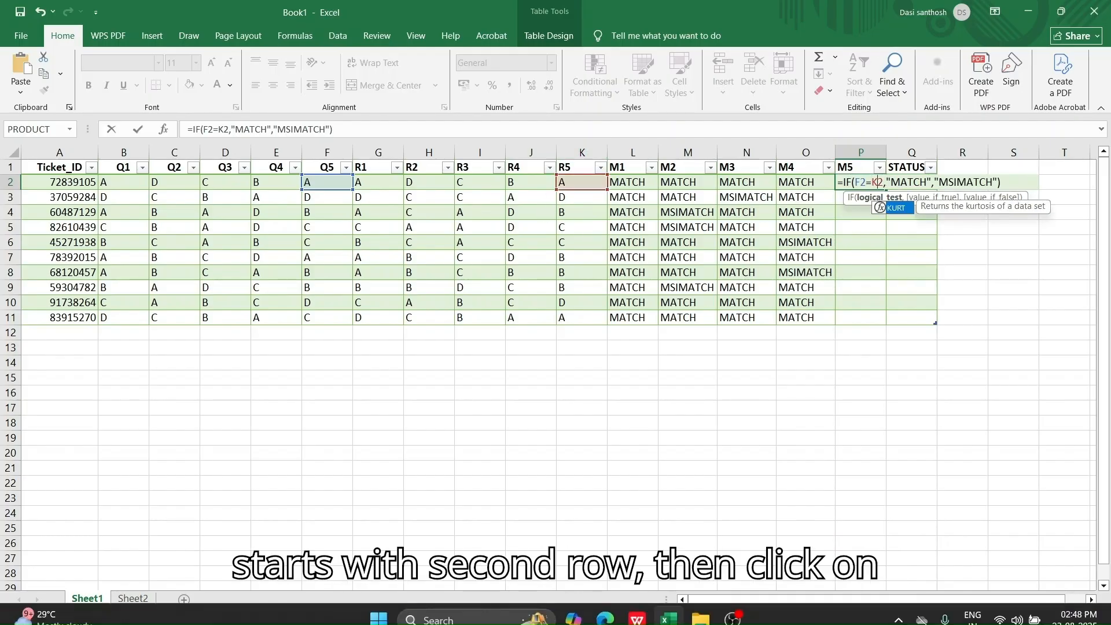
{"action": "key", "text": "Return"}
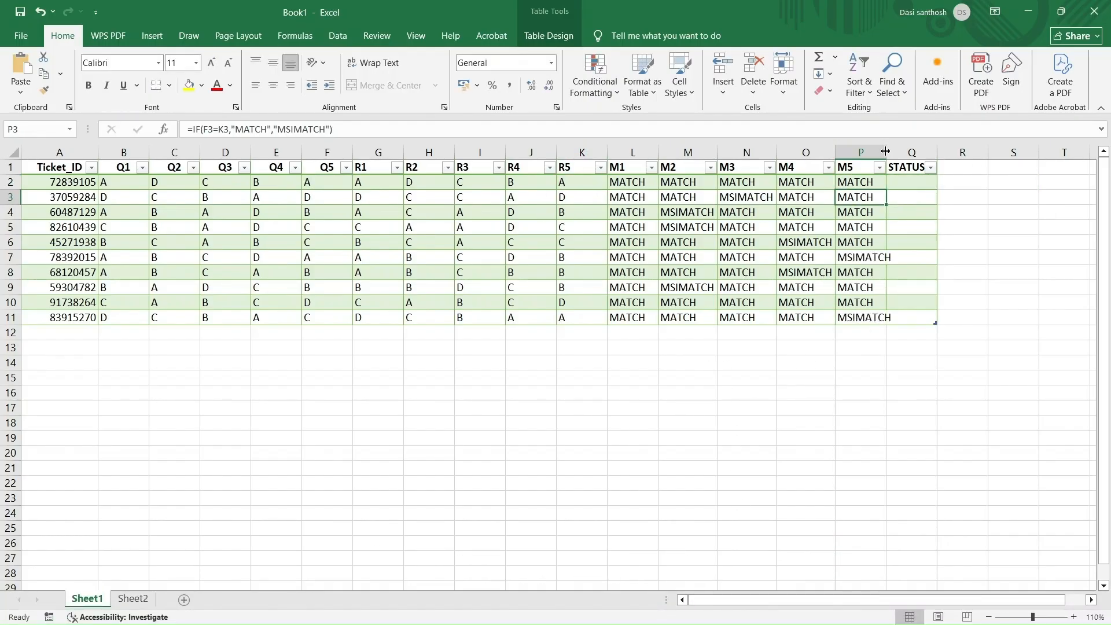
{"action": "double_click", "coordinate": [888, 151]}
{"action": "left_click", "coordinate": [799, 496]}
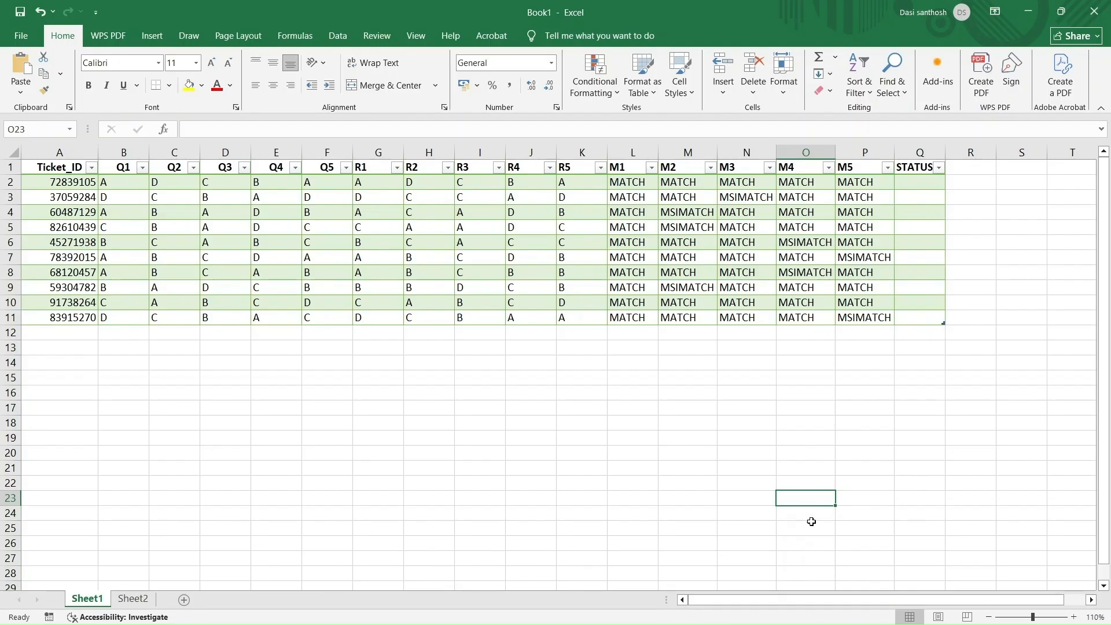
Step: Begin an IF formula with a nested AND in cell Q2 under STATUS, using B2=G2 as the first condition
{"action": "left_click", "coordinate": [912, 184]}
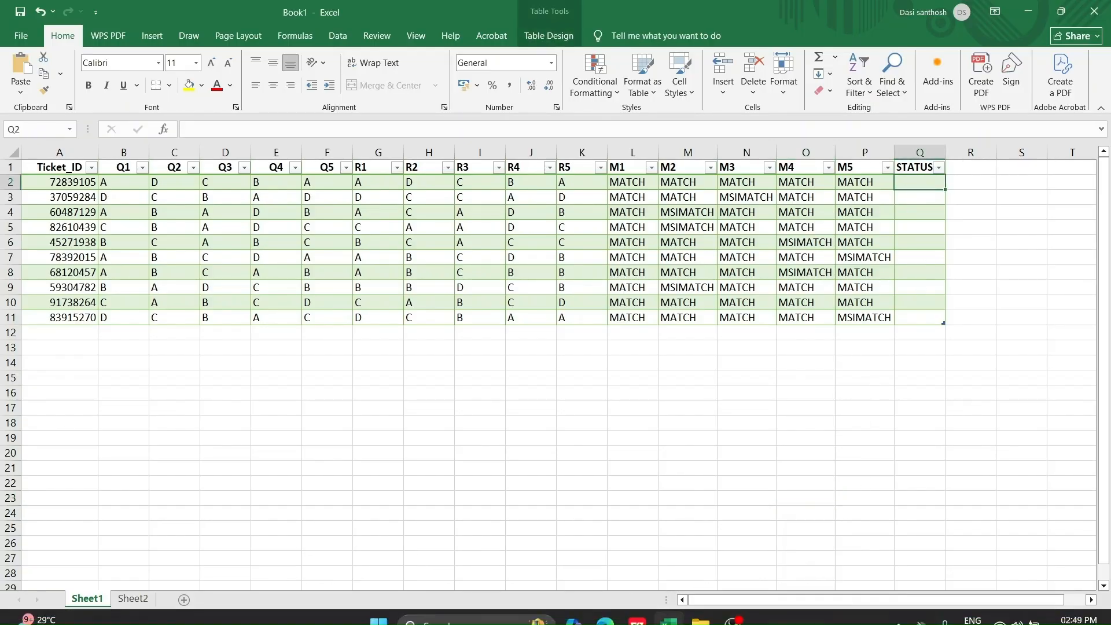
{"action": "double_click", "coordinate": [907, 184]}
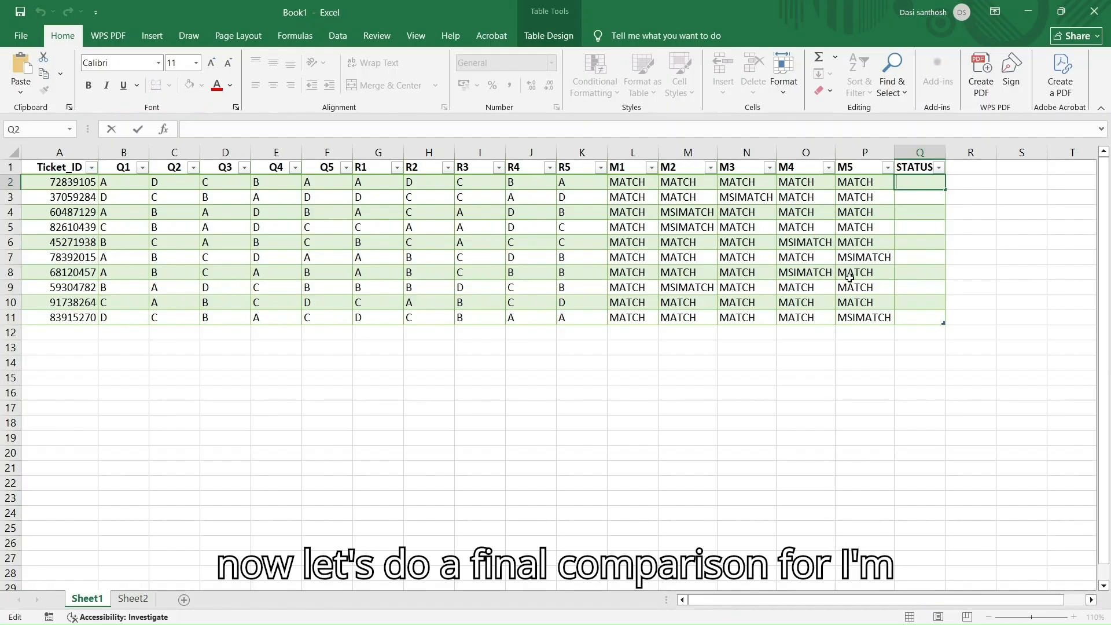
{"action": "type", "text": "=IF"}
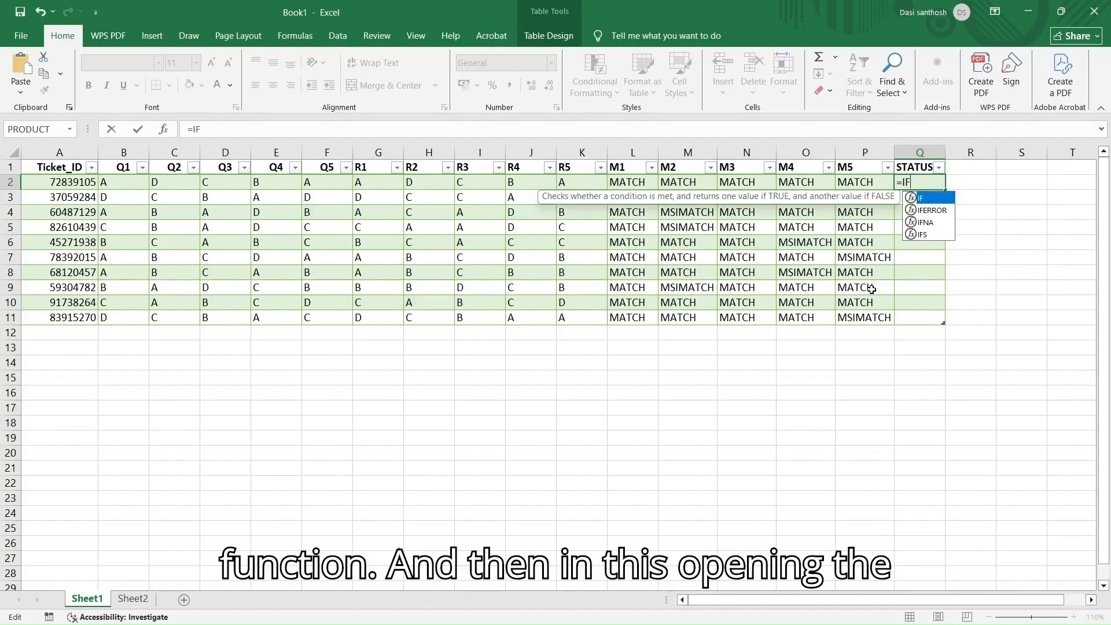
{"action": "type", "text": "("}
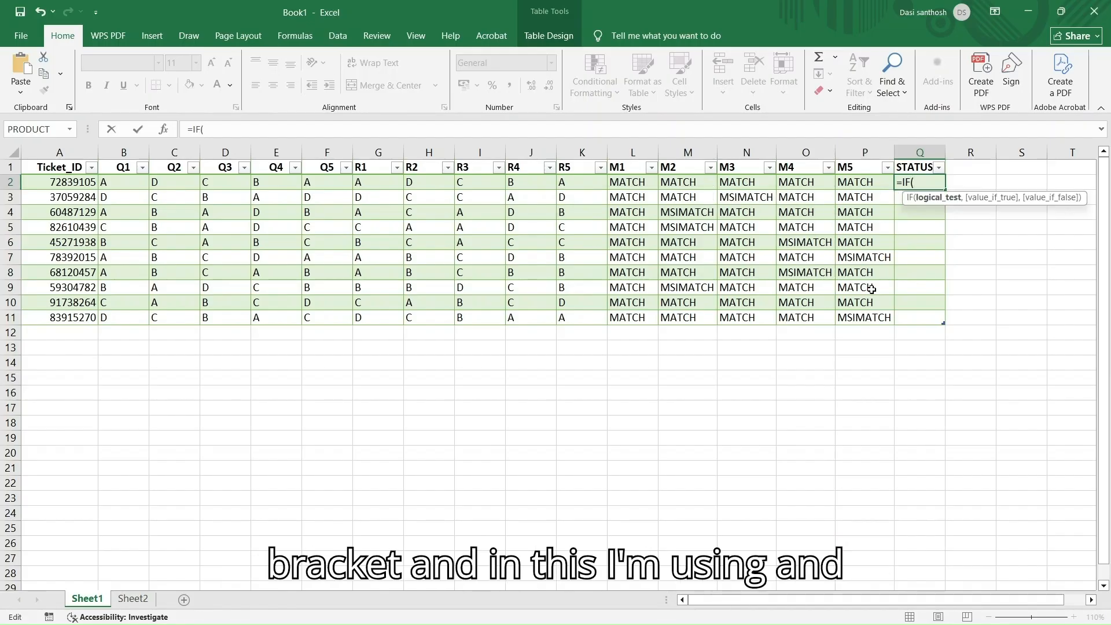
{"action": "type", "text": "AND("}
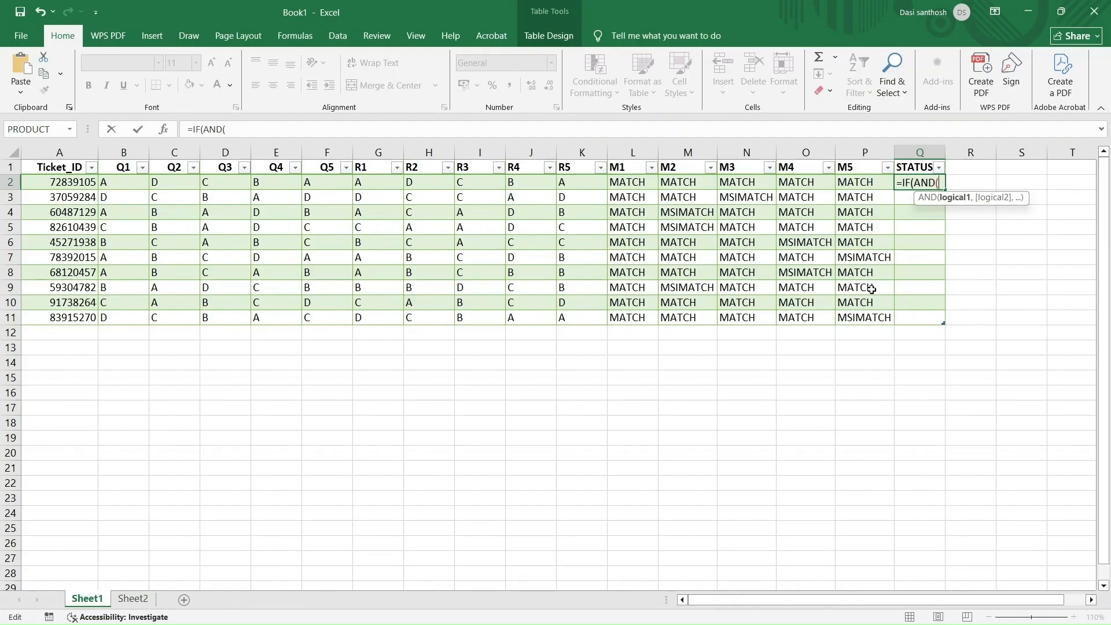
{"action": "type", "text": "Q1"}
{"action": "key", "text": "BackSpace"}
{"action": "key", "text": "BackSpace"}
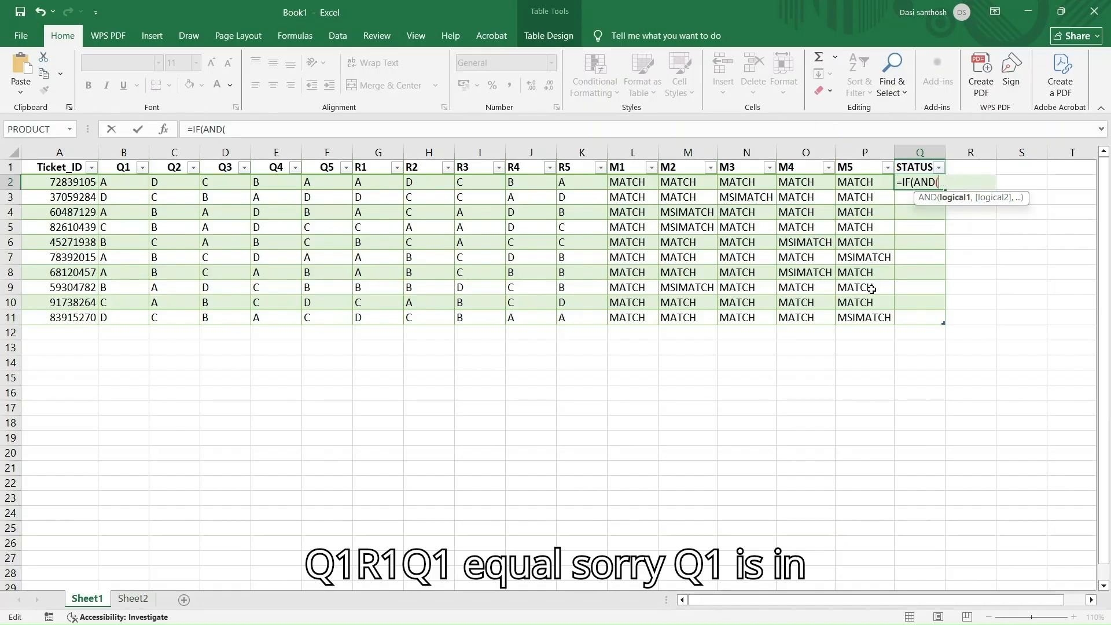
{"action": "type", "text": "B2"}
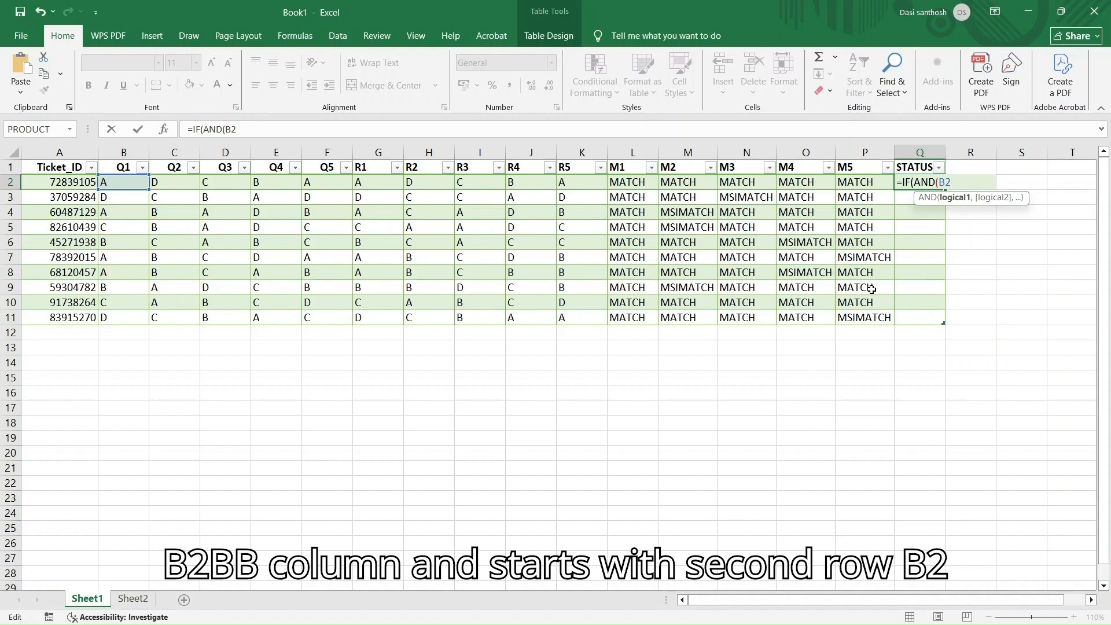
{"action": "type", "text": "="}
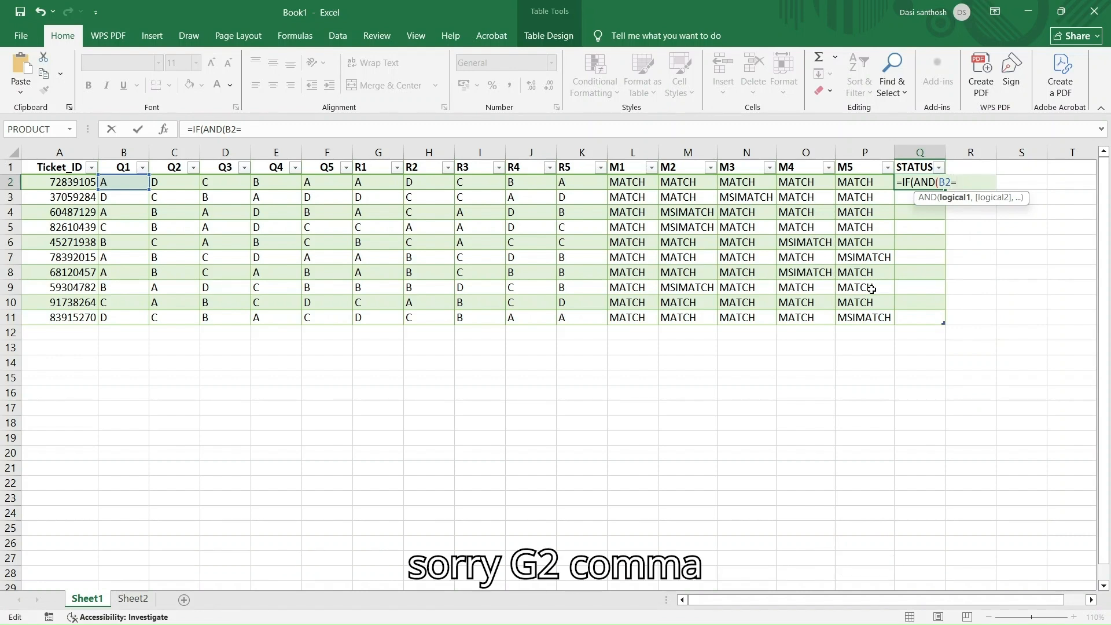
{"action": "type", "text": "G2,"}
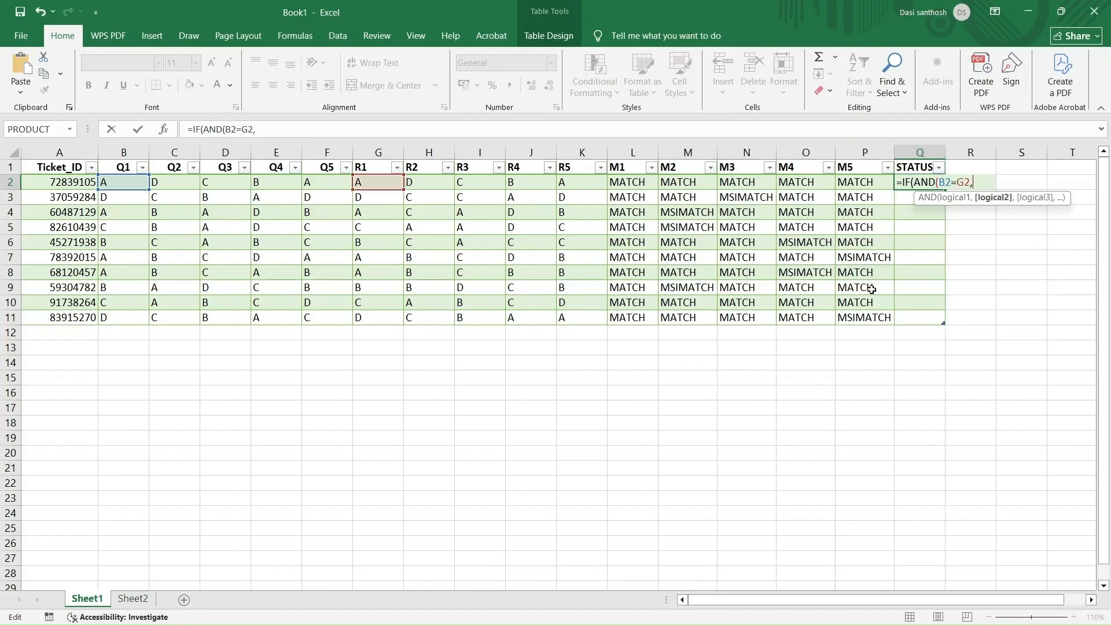
Step: Add the conditions C2=H2, D2=I2, E2=J2 and F2=K2 to the STATUS formula and close the AND function
{"action": "type", "text": "C"}
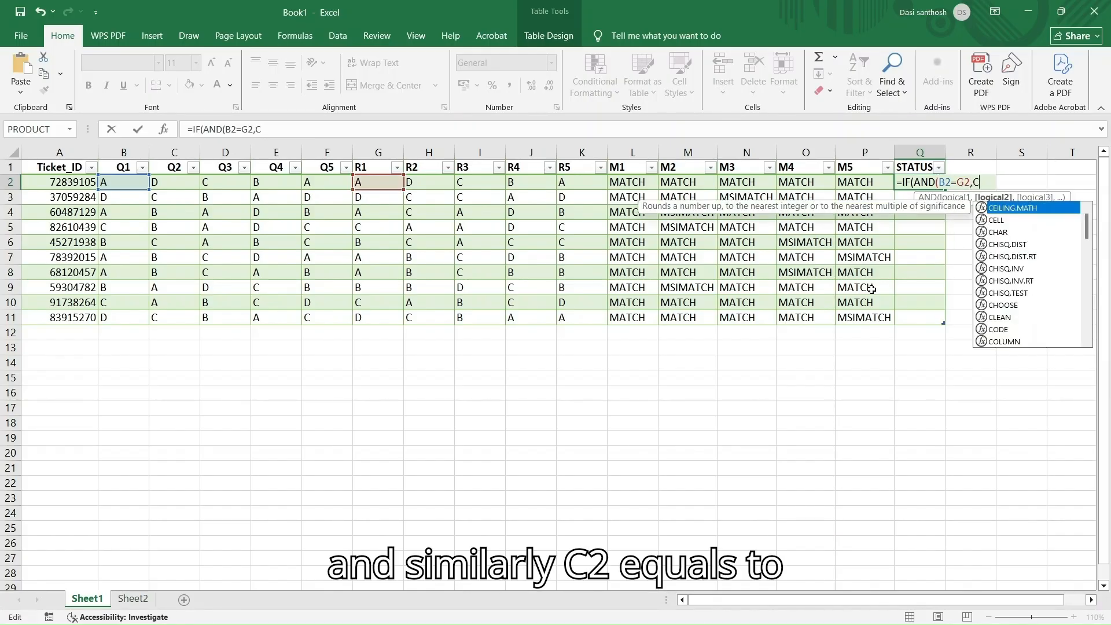
{"action": "type", "text": "2=H"}
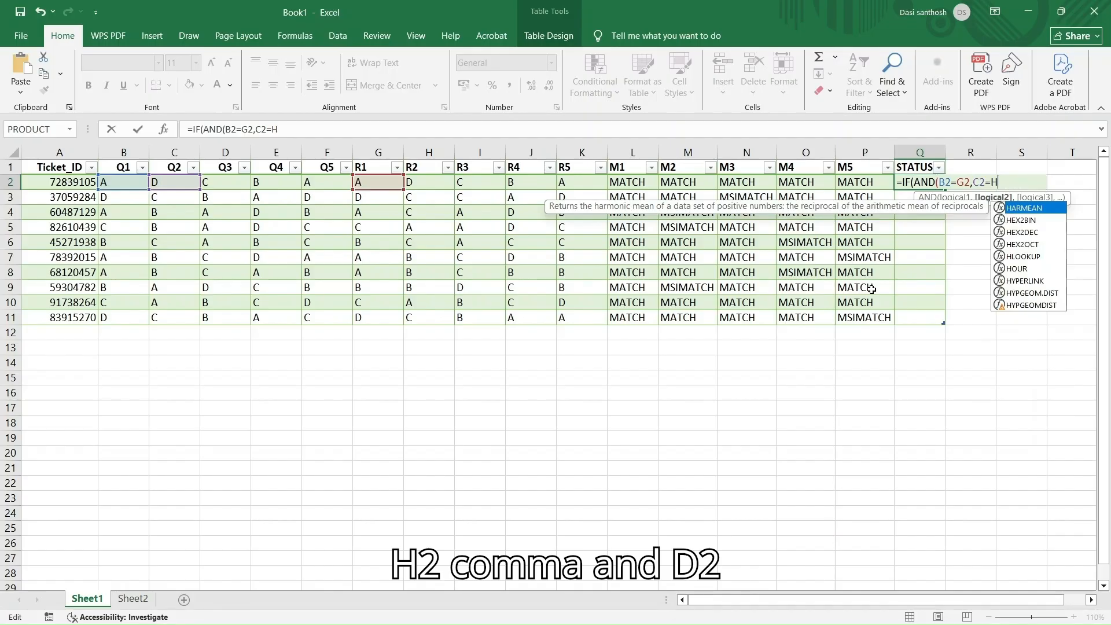
{"action": "type", "text": "2,"}
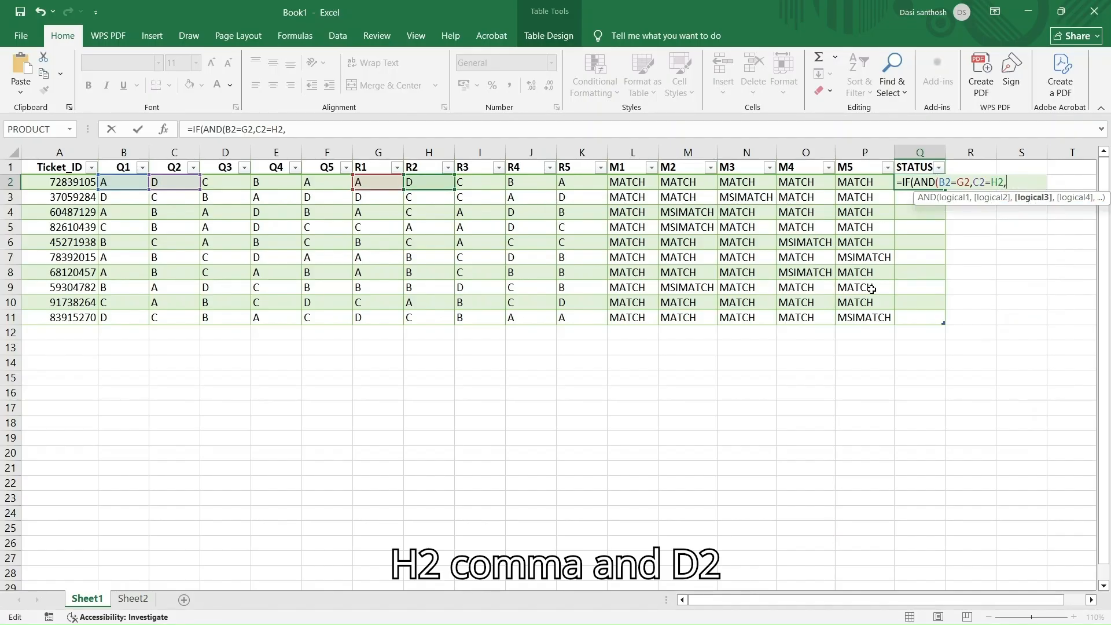
{"action": "type", "text": "D2=I2"}
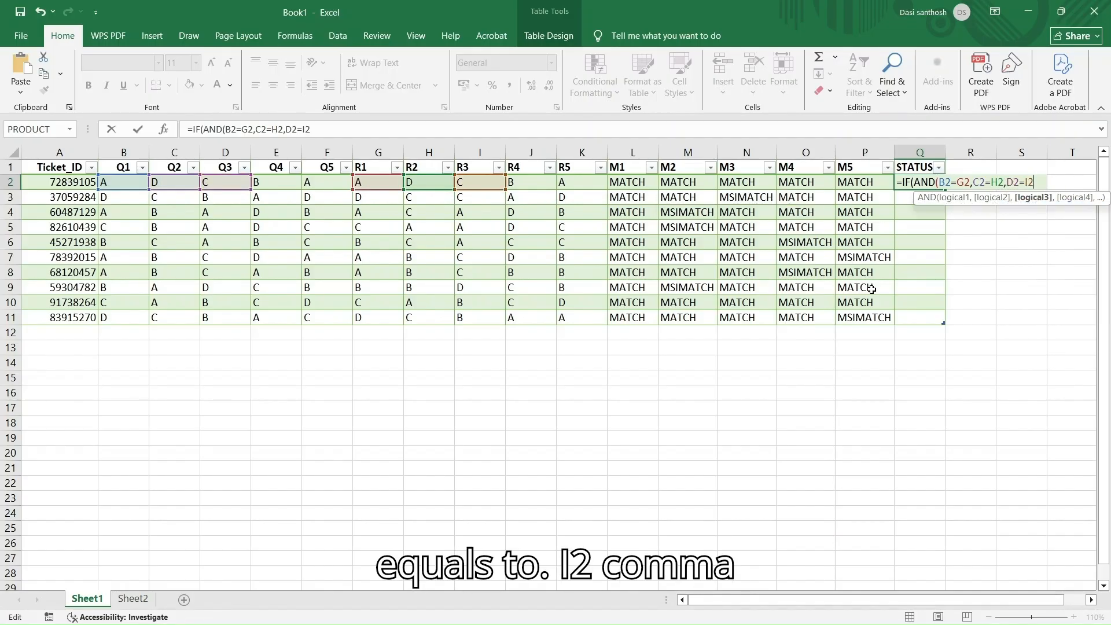
{"action": "type", "text": ","}
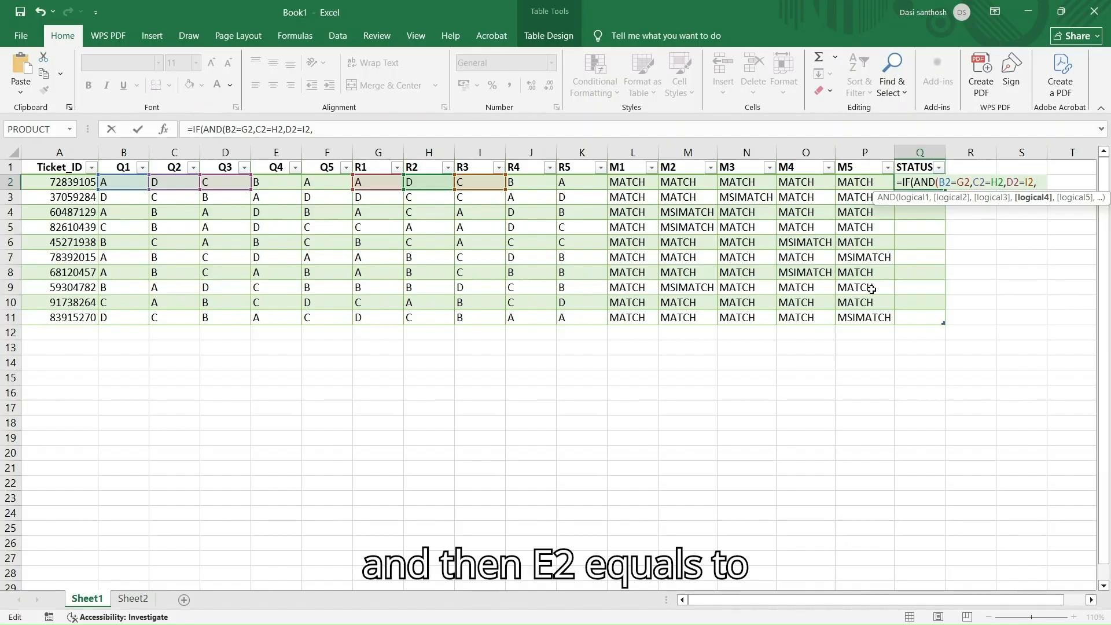
{"action": "type", "text": "E2"}
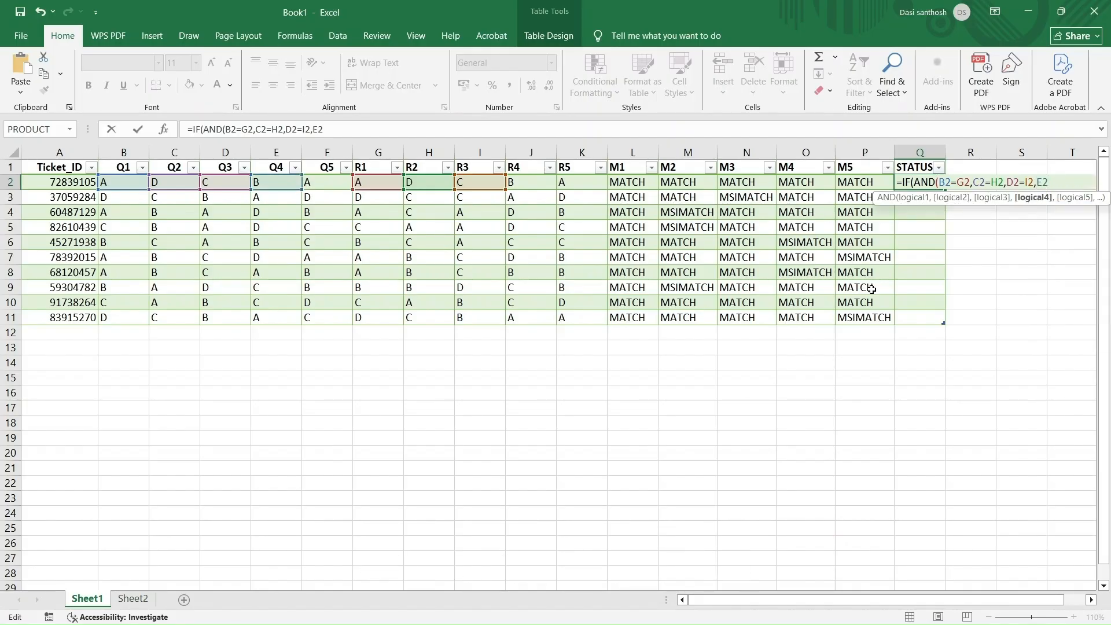
{"action": "type", "text": "="}
{"action": "type", "text": "J"}
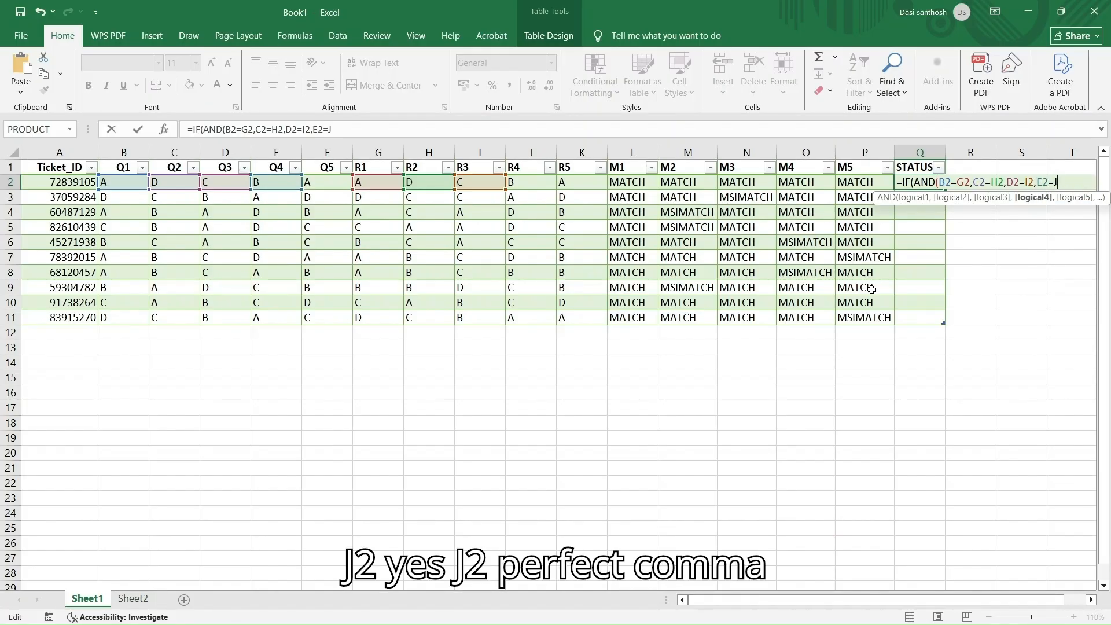
{"action": "type", "text": "2,F2"}
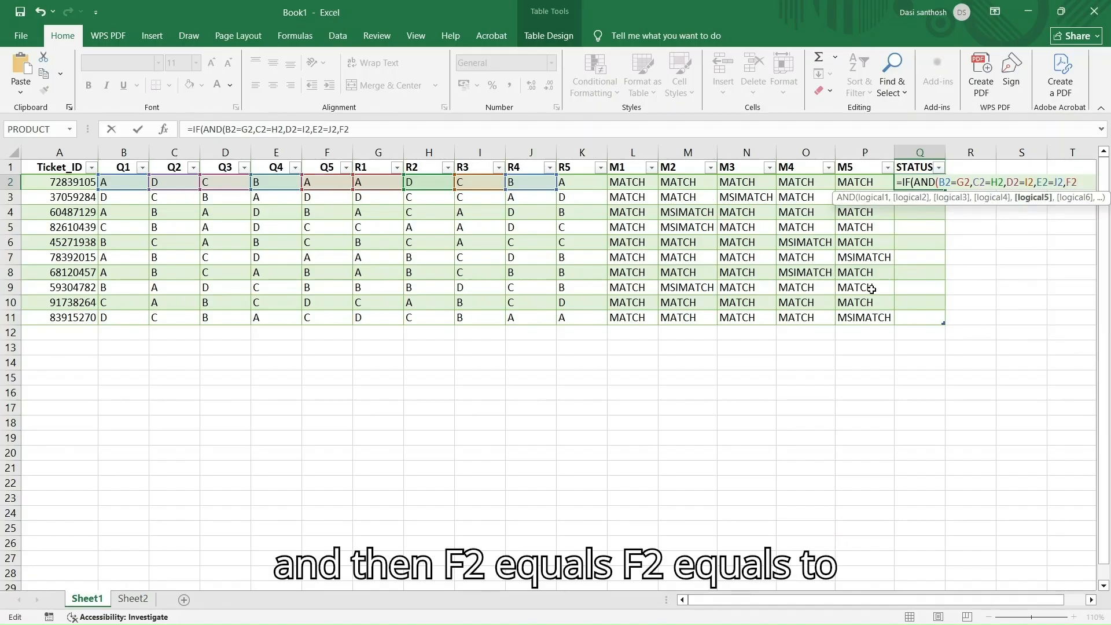
{"action": "type", "text": "=K2"}
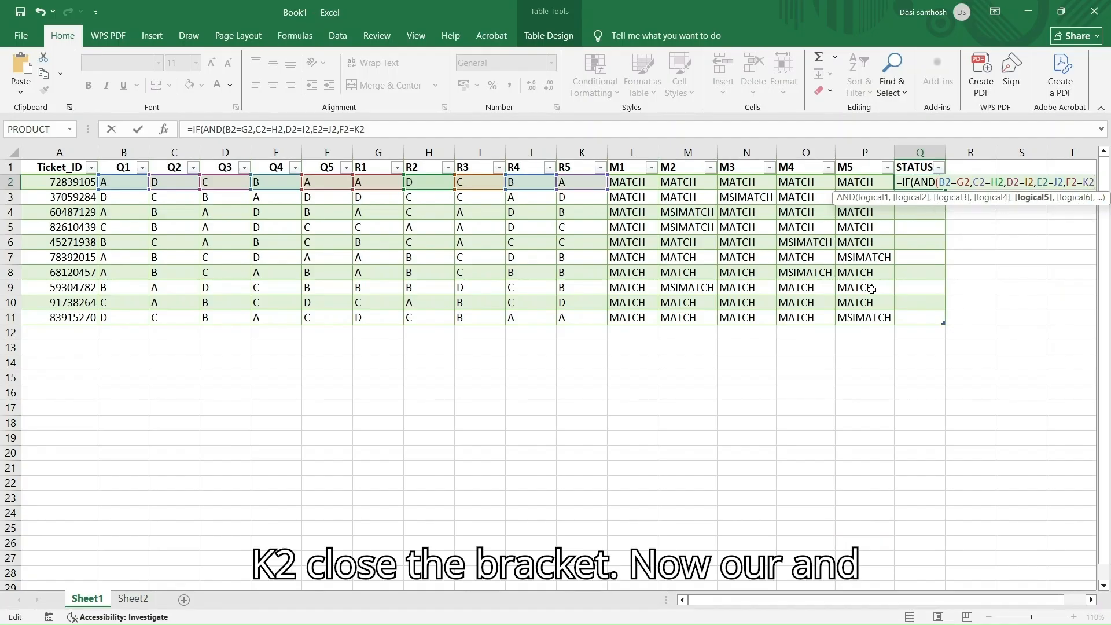
{"action": "type", "text": ")"}
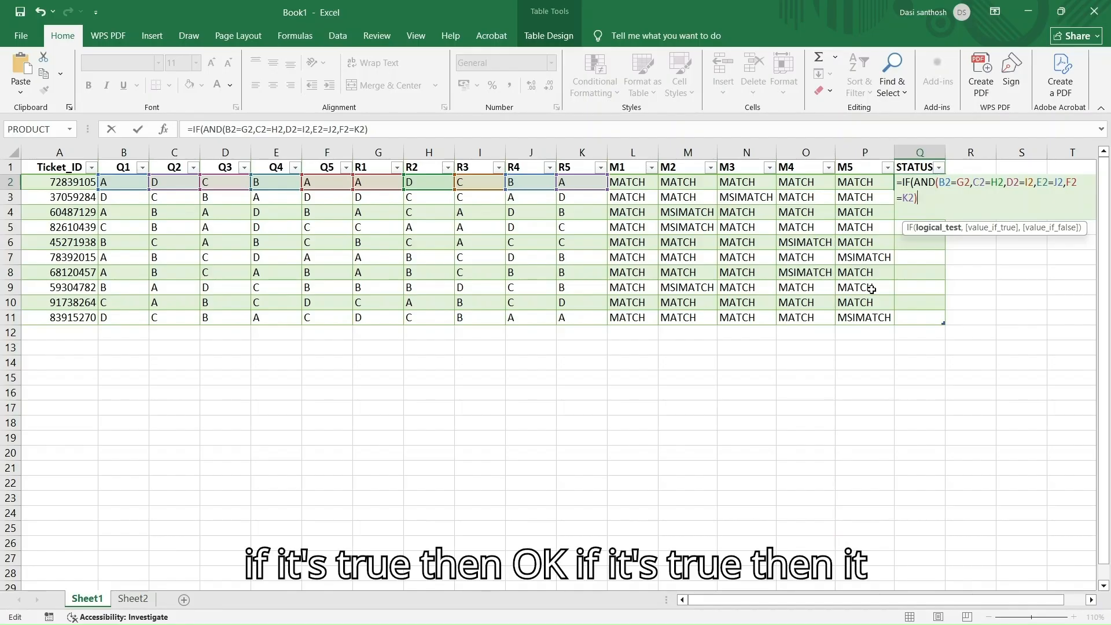
Step: Complete the STATUS formula with "MATCH" as the true result and "MISMATCH" as the false result
{"action": "type", "text": ",\"MA"}
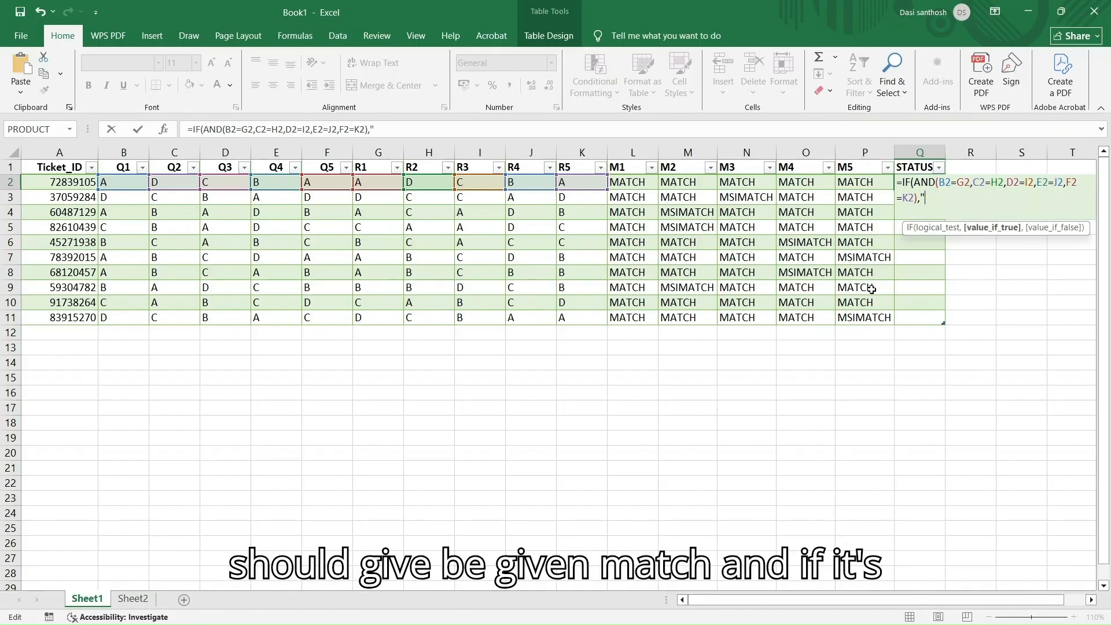
{"action": "type", "text": "TCH\",,IS,"}
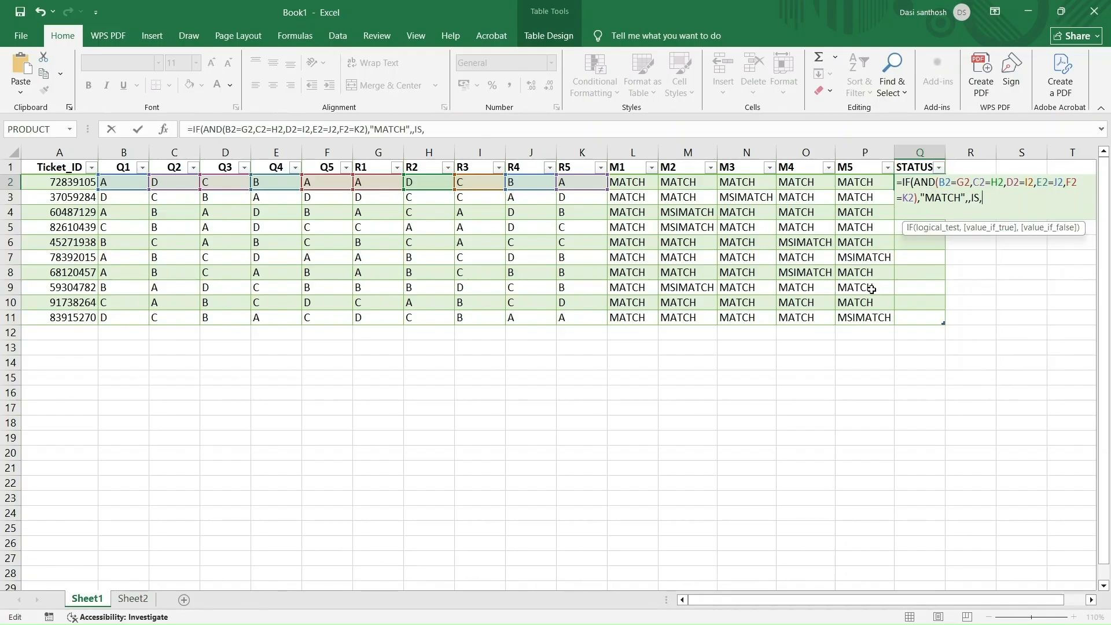
{"action": "key", "text": "BackSpace"}
{"action": "key", "text": "BackSpace"}
{"action": "key", "text": "BackSpace"}
{"action": "key", "text": "BackSpace"}
{"action": "type", "text": "MISMATCH\""}
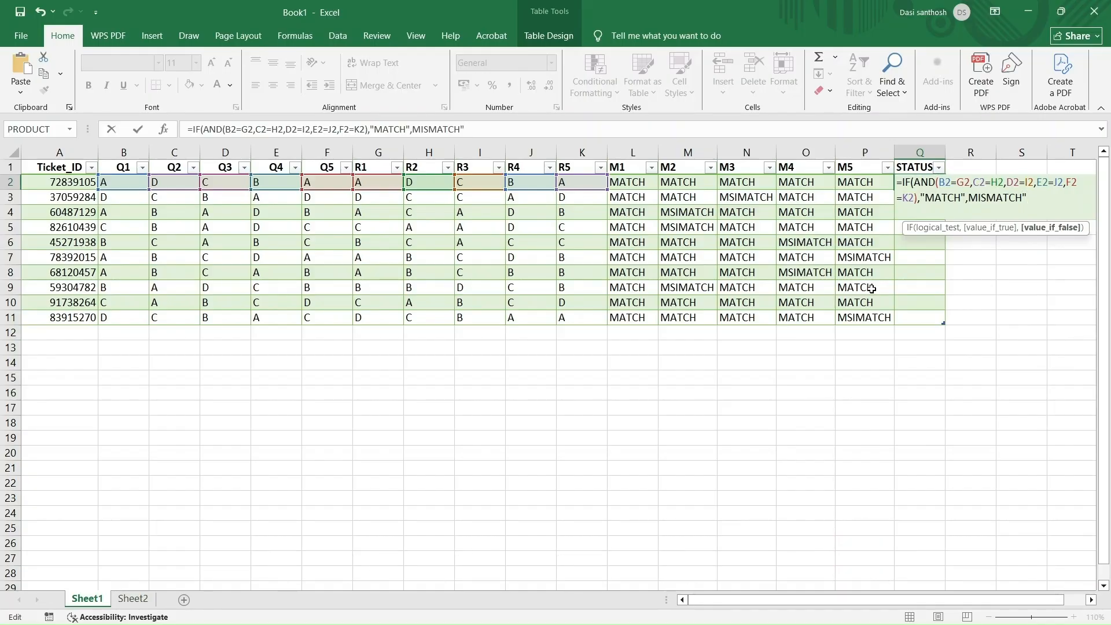
{"action": "type", "text": "\""}
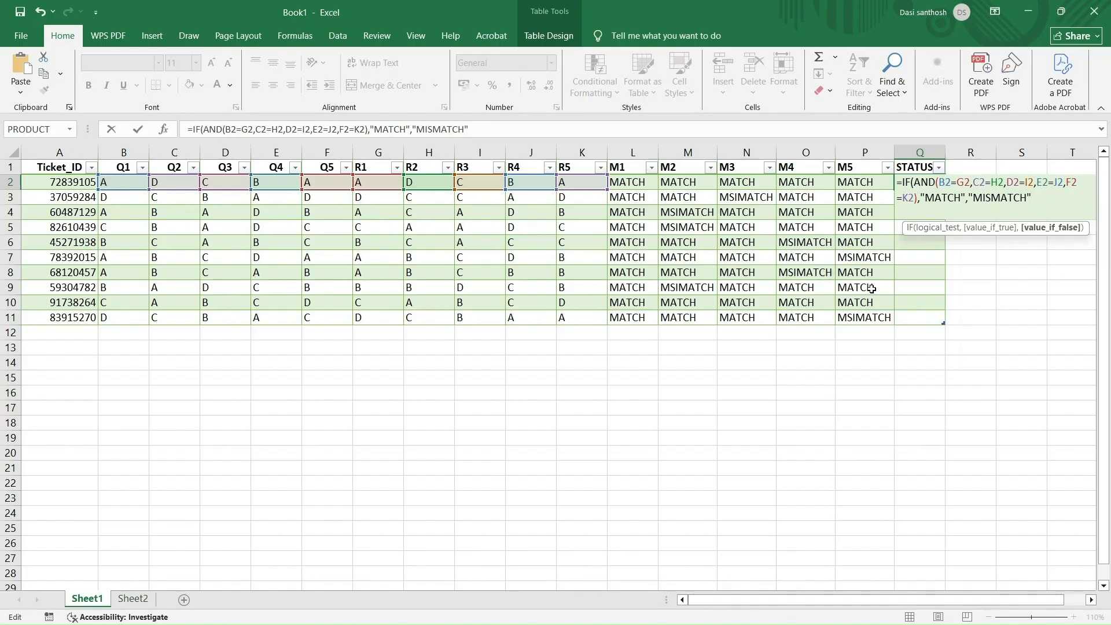
{"action": "type", "text": ")"}
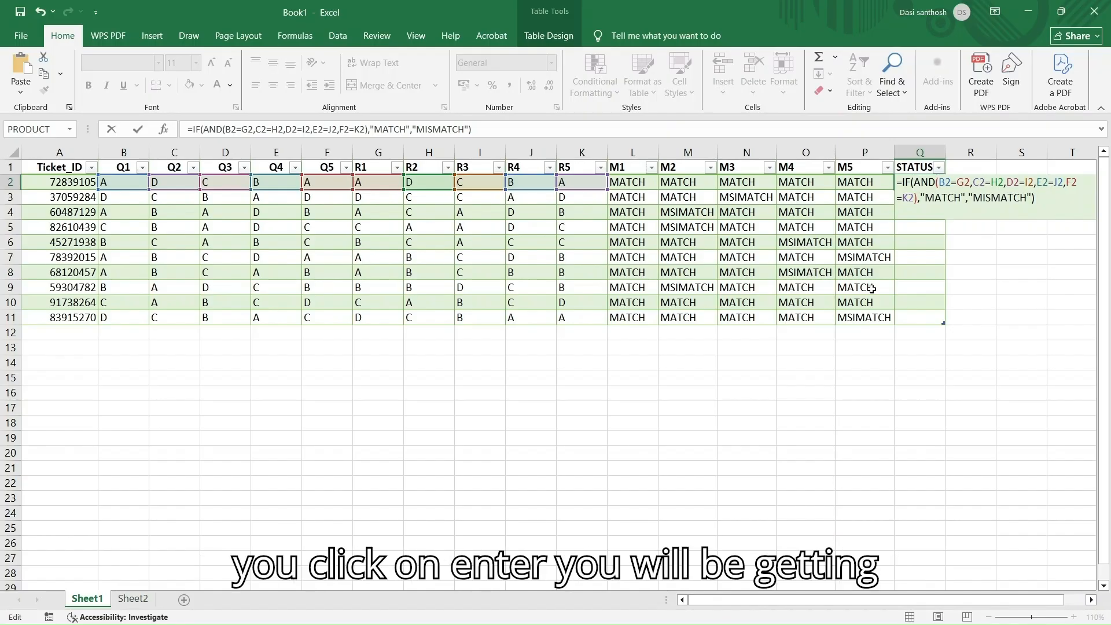
Step: Enter the STATUS formula to fill the column and auto-fit the width of column Q
{"action": "key", "text": "Return"}
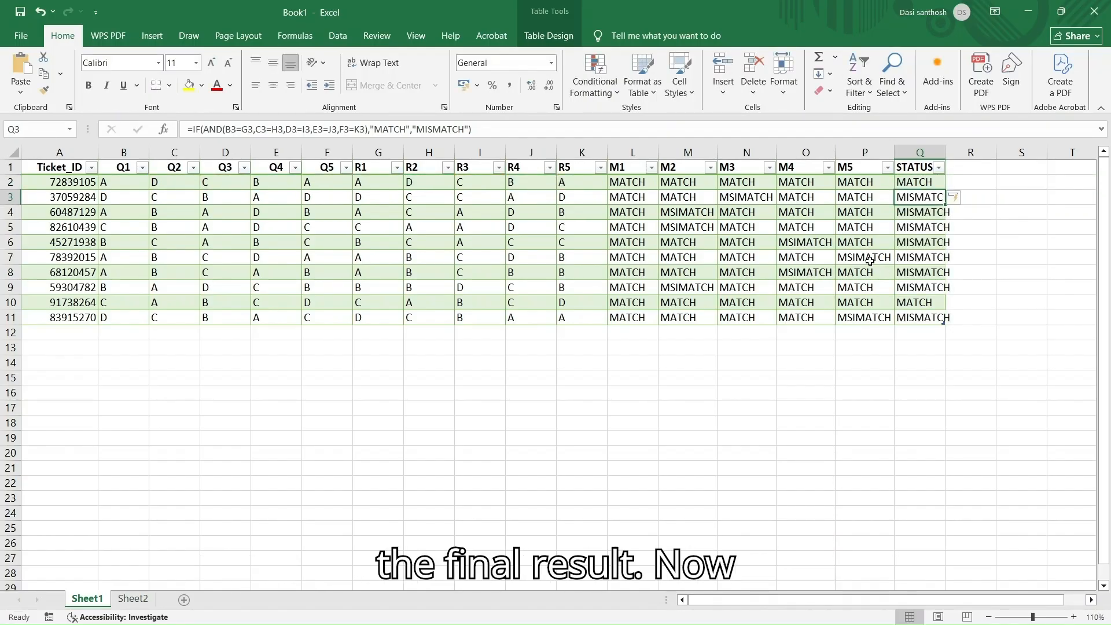
{"action": "double_click", "coordinate": [945, 146]}
{"action": "left_click", "coordinate": [918, 346]}
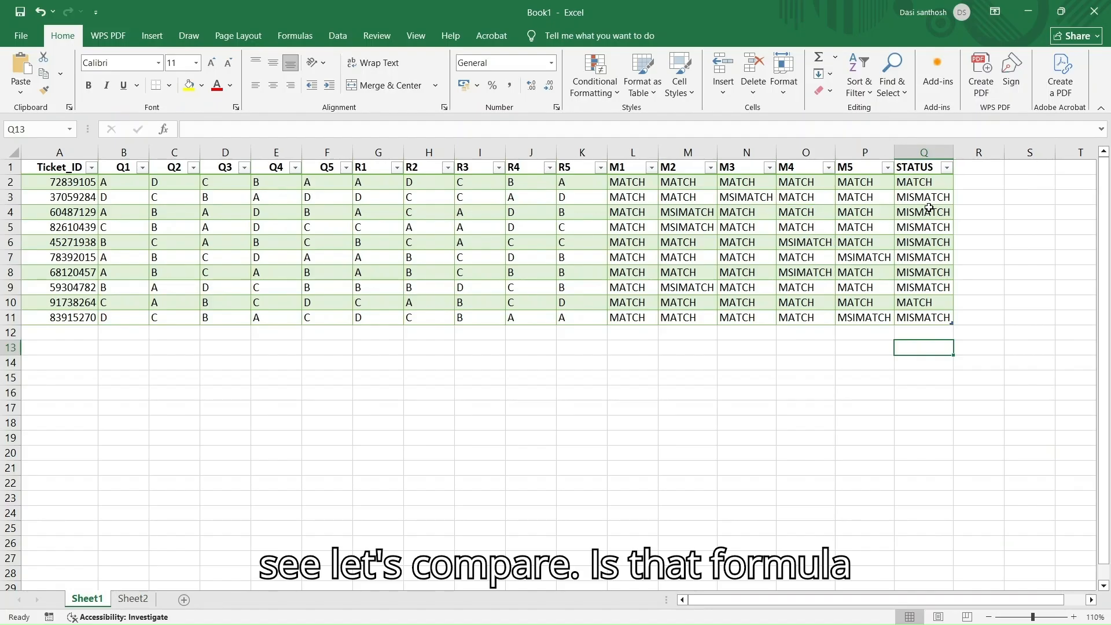
{"action": "left_click", "coordinate": [676, 180]}
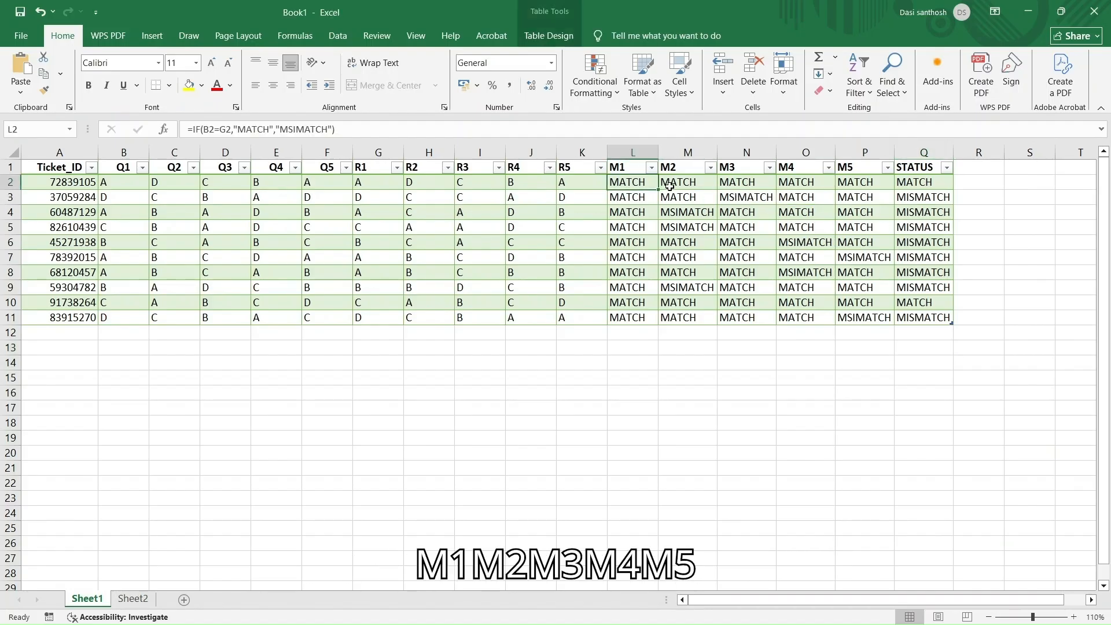
{"action": "double_click", "coordinate": [700, 182]}
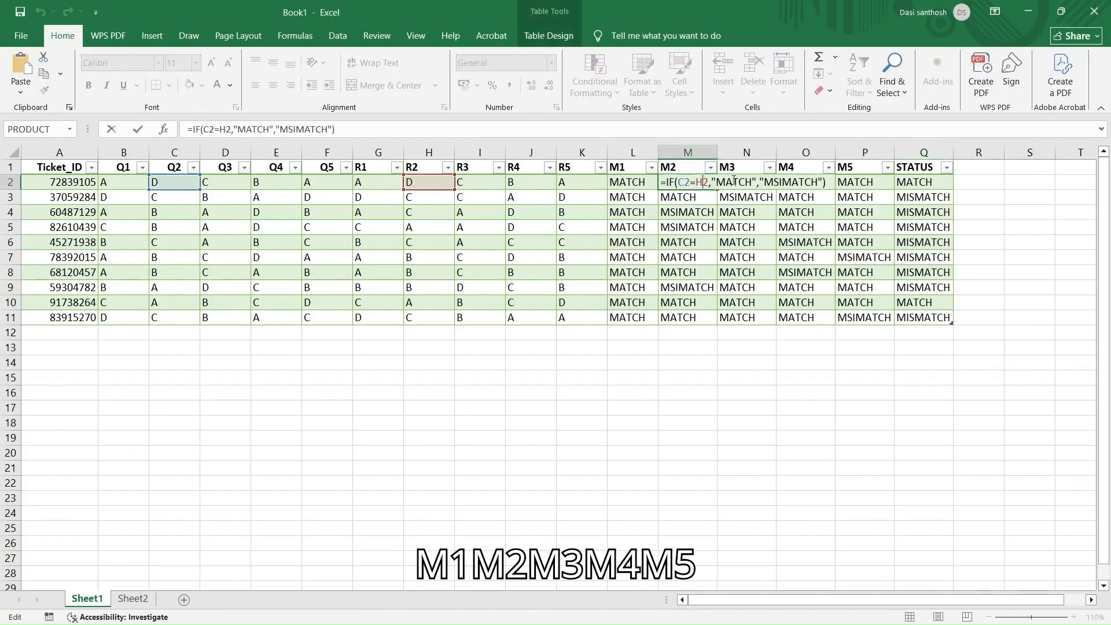
{"action": "left_click", "coordinate": [829, 183]}
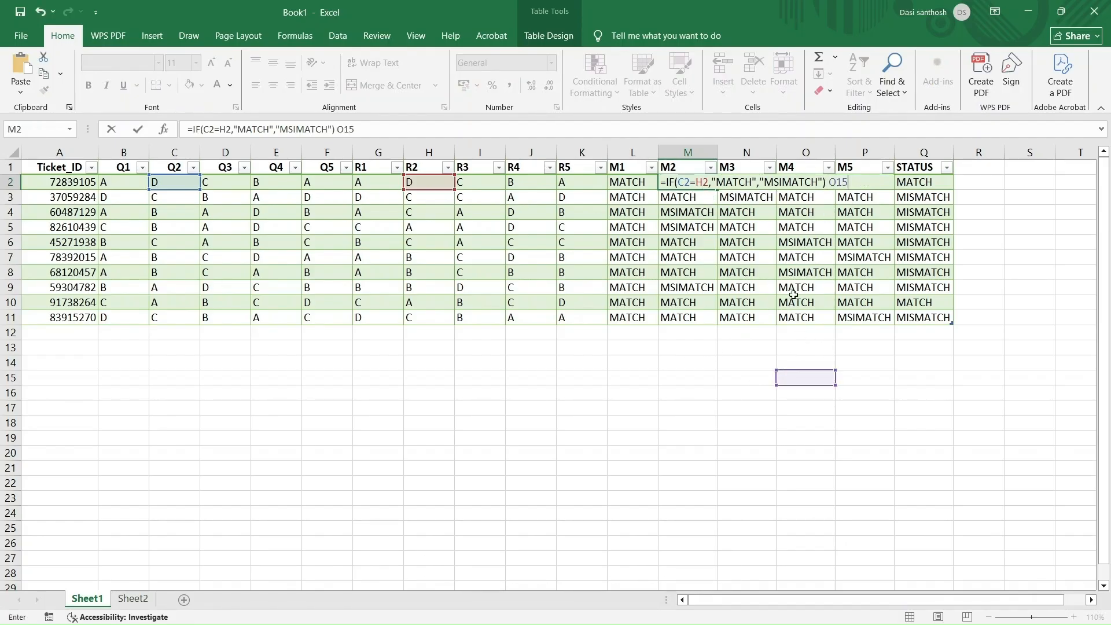
{"action": "key", "text": "BackSpace"}
{"action": "key", "text": "BackSpace"}
{"action": "key", "text": "BackSpace"}
{"action": "left_click", "coordinate": [841, 203]}
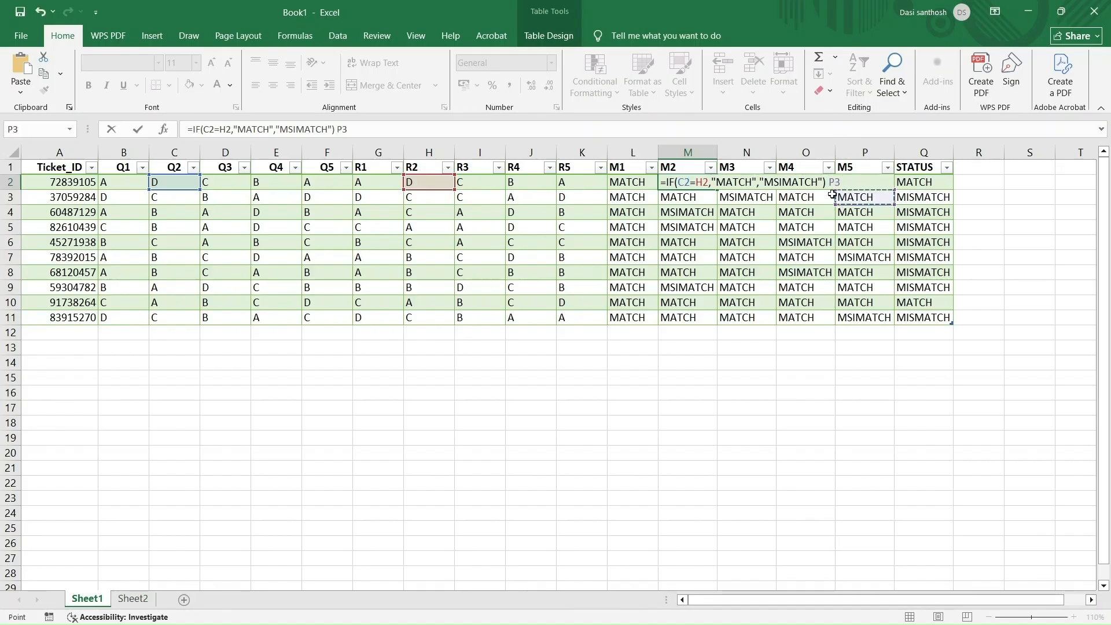
{"action": "key", "text": "BackSpace"}
{"action": "key", "text": "BackSpace"}
{"action": "key", "text": "BackSpace"}
{"action": "left_click", "coordinate": [812, 182]}
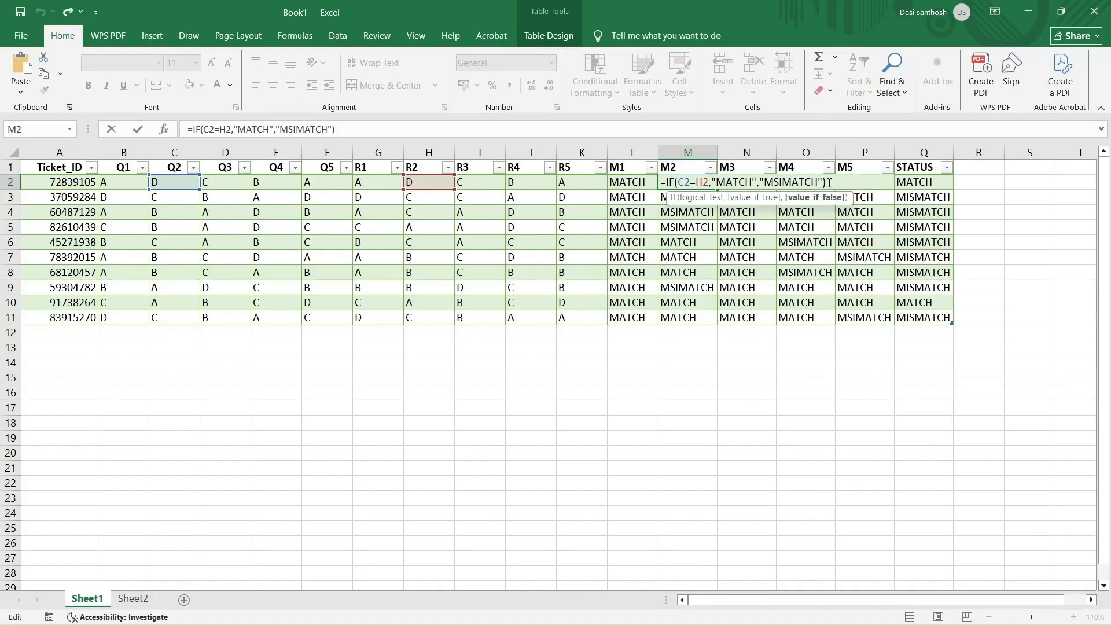
{"action": "left_click", "coordinate": [829, 183]}
{"action": "left_click", "coordinate": [802, 233]}
{"action": "key", "text": "BackSpace"}
{"action": "key", "text": "BackSpace"}
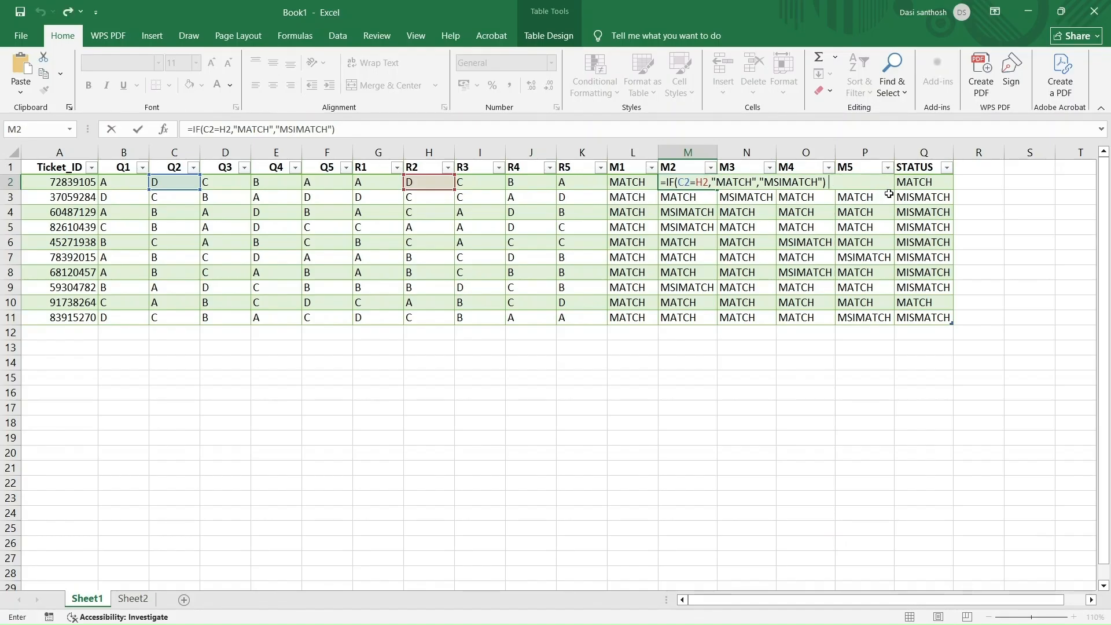
{"action": "key", "text": "BackSpace"}
{"action": "left_click", "coordinate": [979, 182]}
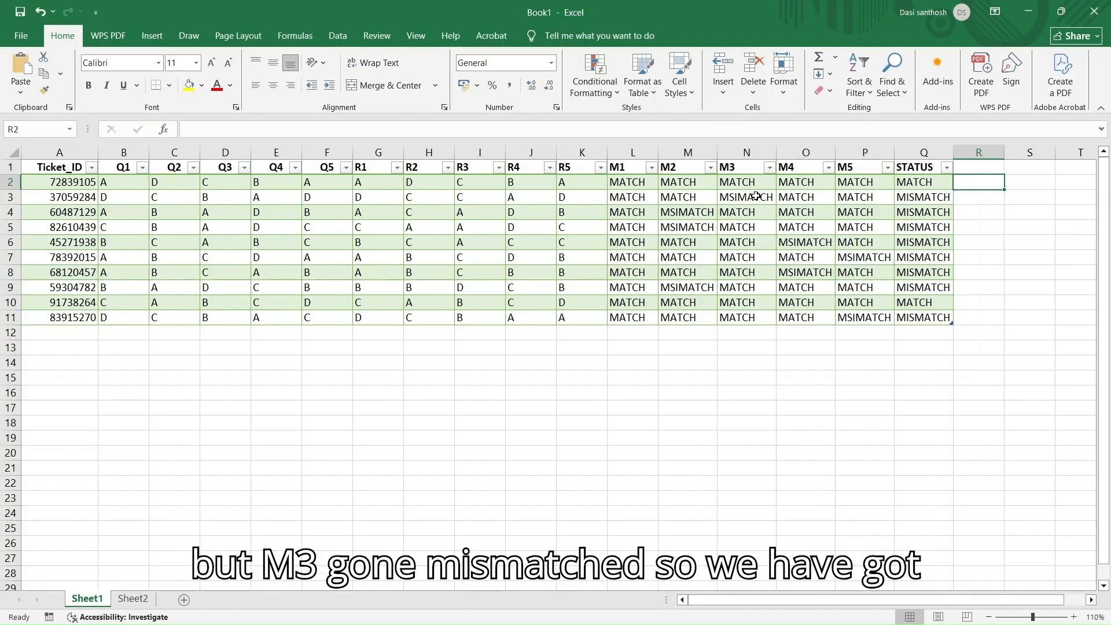
Step: Check the STATUS result and formula in cell Q3 against that row's M1–M5 values
{"action": "left_click", "coordinate": [924, 198]}
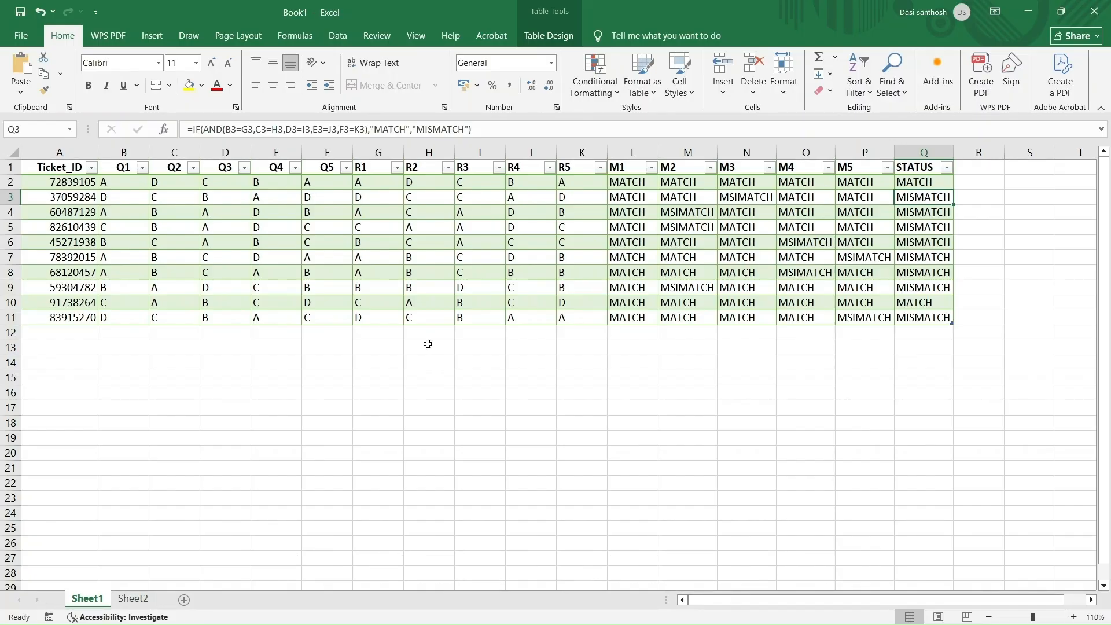
{"action": "left_click", "coordinate": [624, 361]}
{"action": "left_click", "coordinate": [981, 317]}
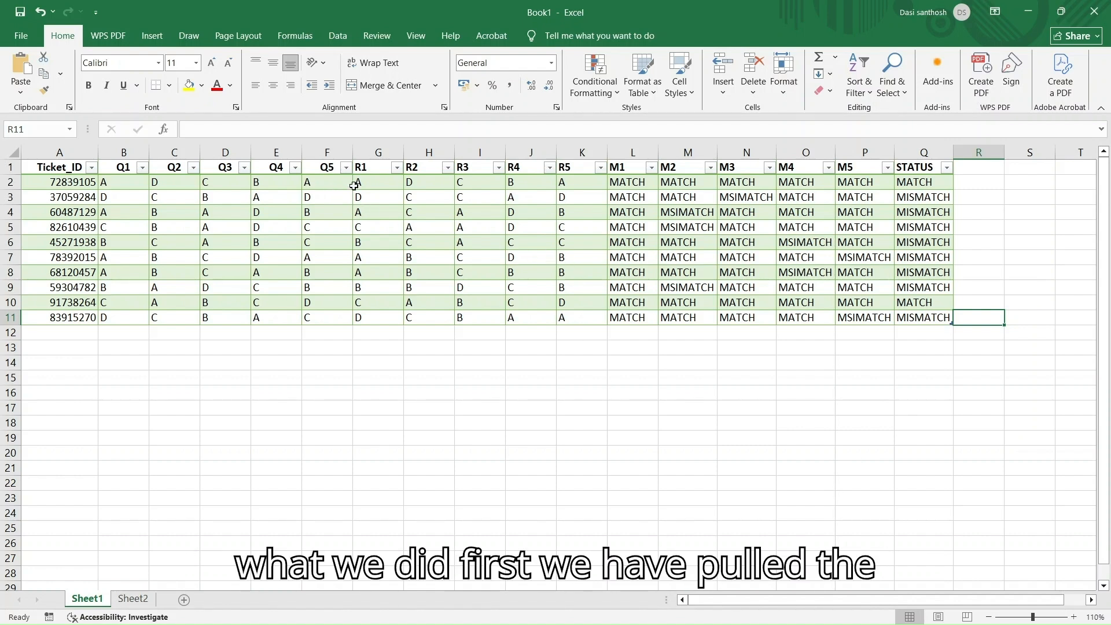
Step: Review the VLOOKUP, IF and IF/AND formulas in the R1, M1 and STATUS cells of row 2
{"action": "double_click", "coordinate": [377, 181]}
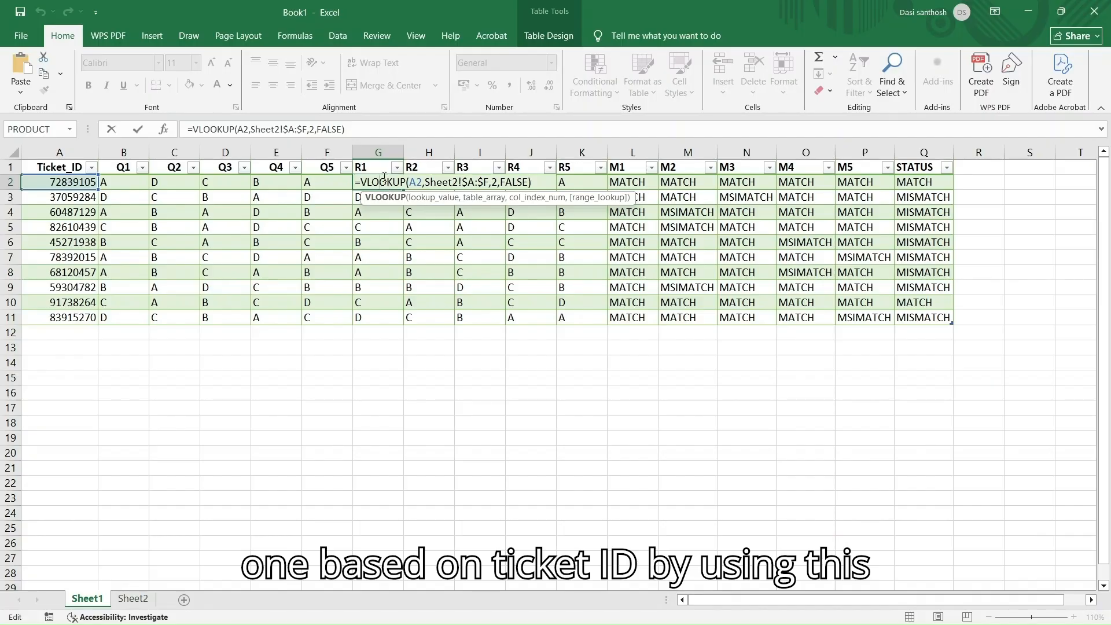
{"action": "left_click", "coordinate": [542, 179]}
{"action": "left_click", "coordinate": [527, 363]}
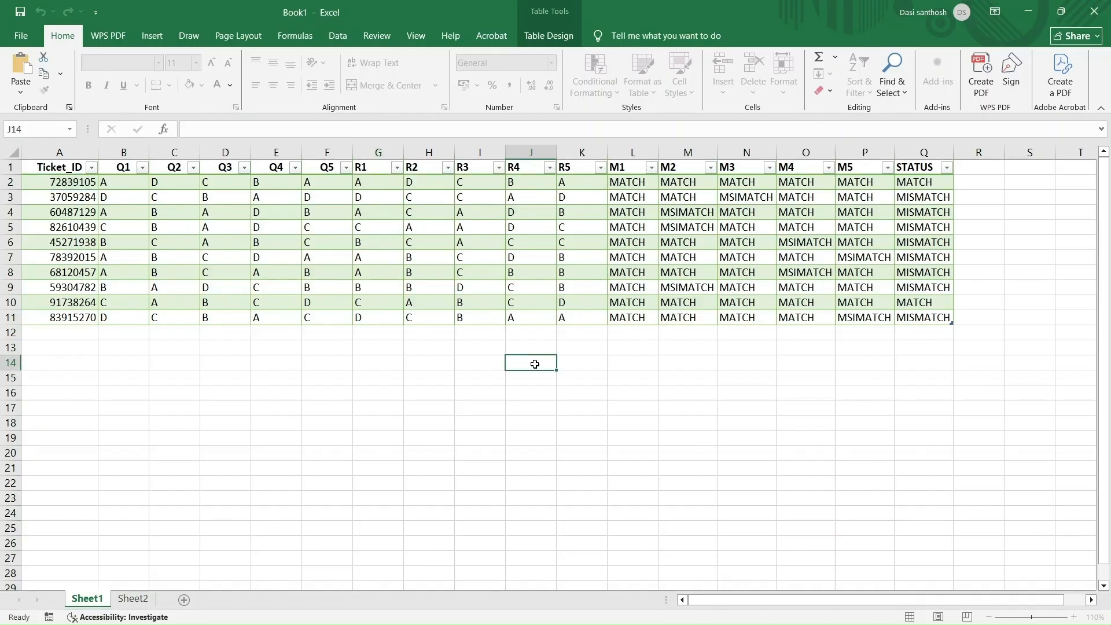
{"action": "left_click", "coordinate": [638, 181]}
{"action": "double_click", "coordinate": [639, 181]}
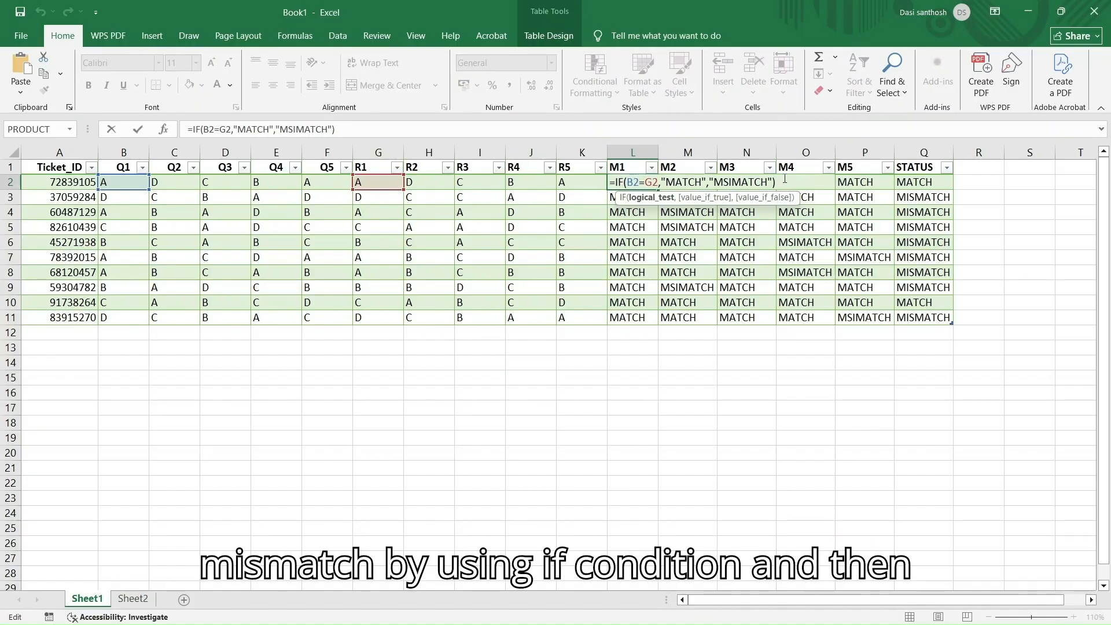
{"action": "left_click", "coordinate": [785, 179]}
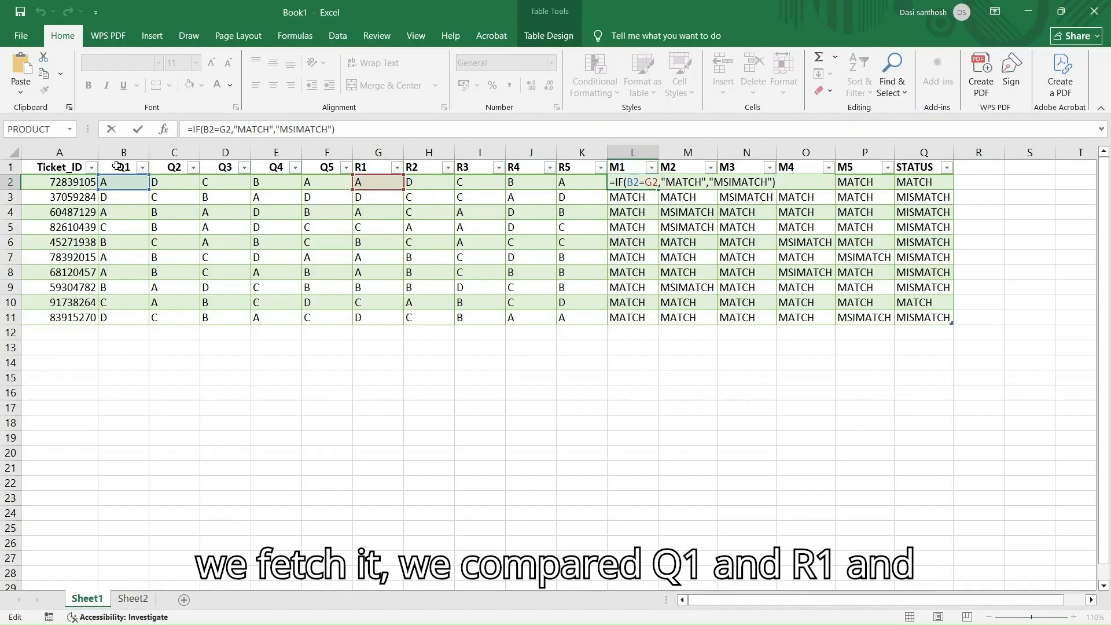
{"action": "left_click", "coordinate": [637, 405]}
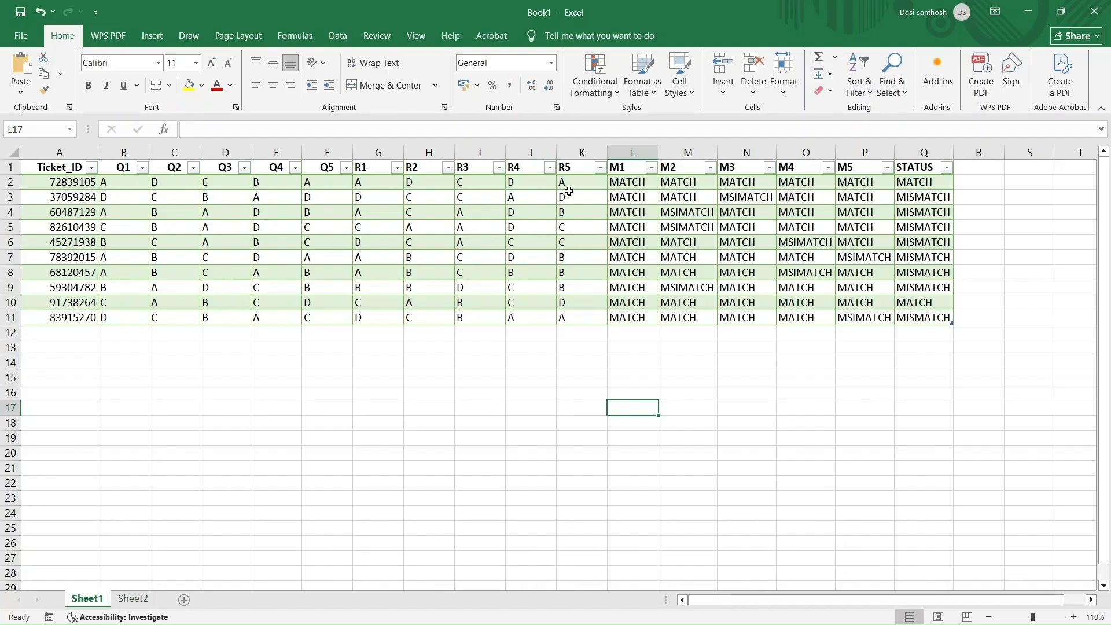
{"action": "double_click", "coordinate": [915, 183]}
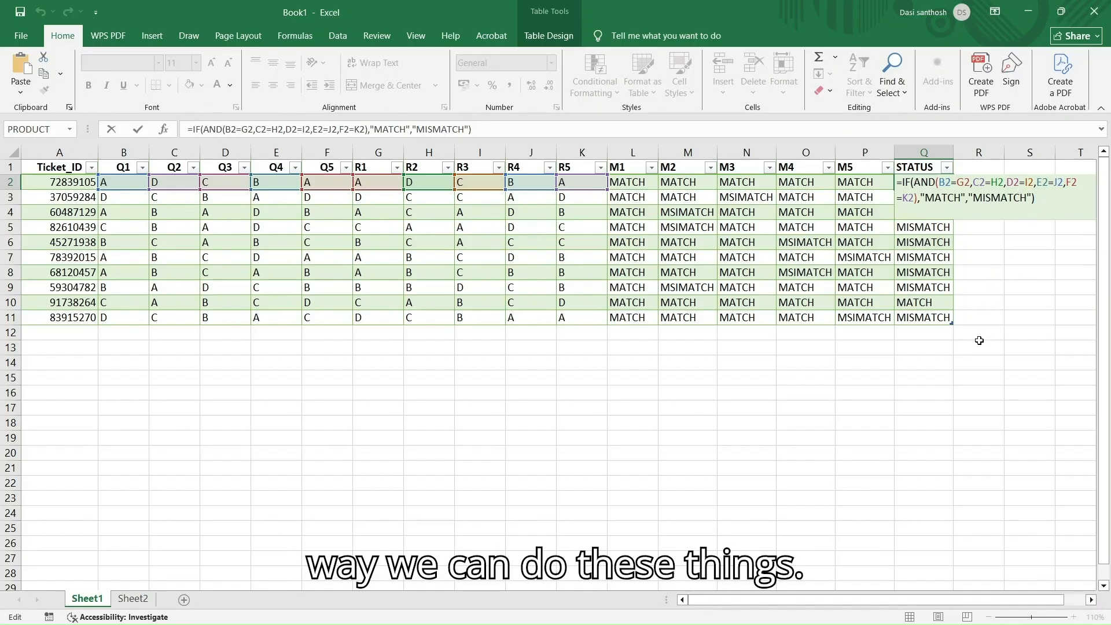
{"action": "key", "text": "Return"}
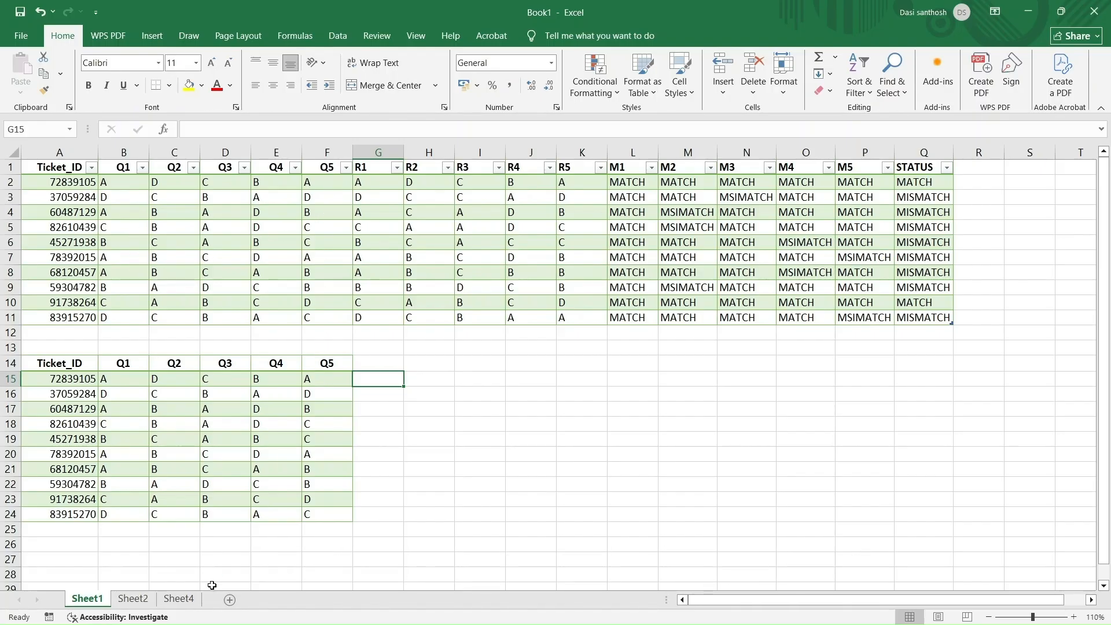
Step: Look over the Sheet2 responses and the second ticket table in rows 14 to 24 of Sheet1
{"action": "left_click", "coordinate": [142, 599]}
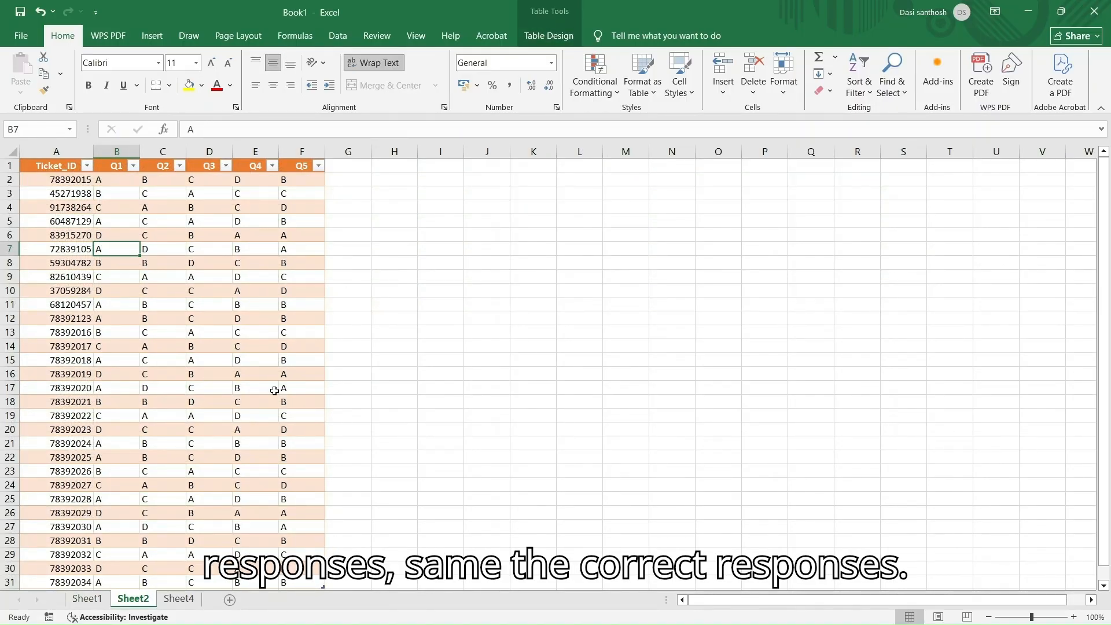
{"action": "left_click", "coordinate": [88, 599]}
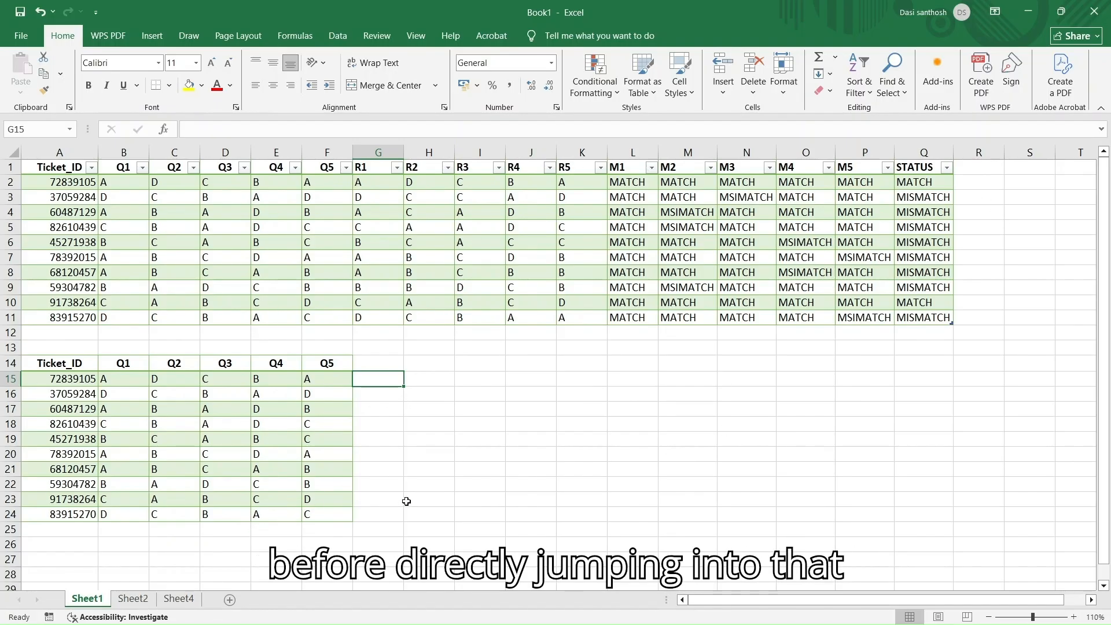
{"action": "scroll", "coordinate": [392, 503], "scroll_direction": "down", "scroll_amount": 2}
{"action": "scroll", "coordinate": [394, 502], "scroll_direction": "down", "scroll_amount": 1}
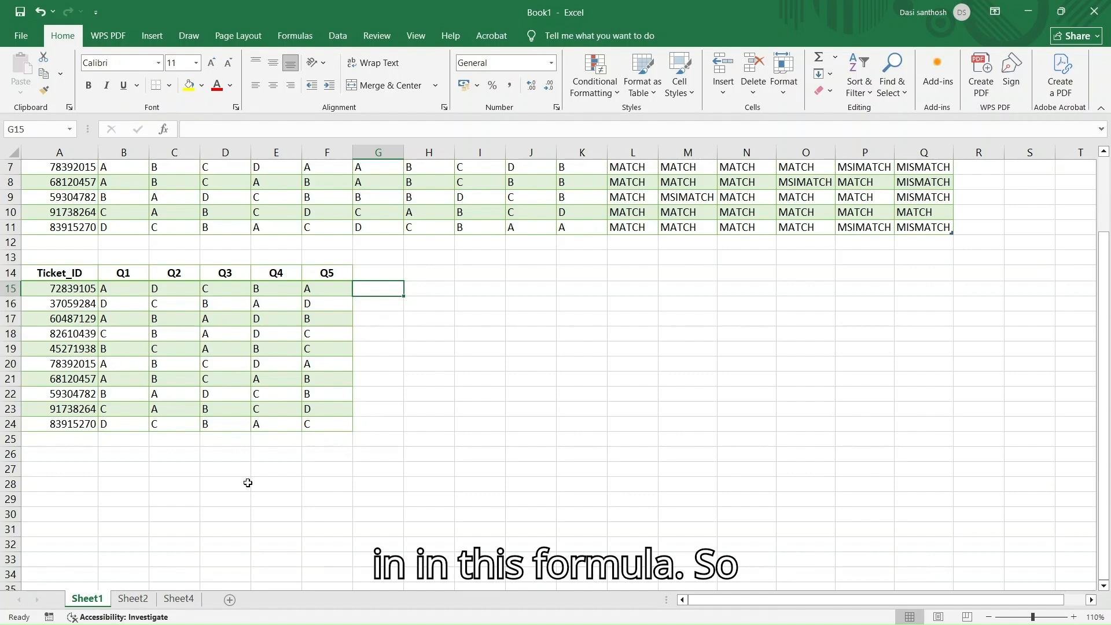
Step: Open the function notes on Sheet4 and auto-fit the width of the USES column
{"action": "left_click", "coordinate": [177, 598]}
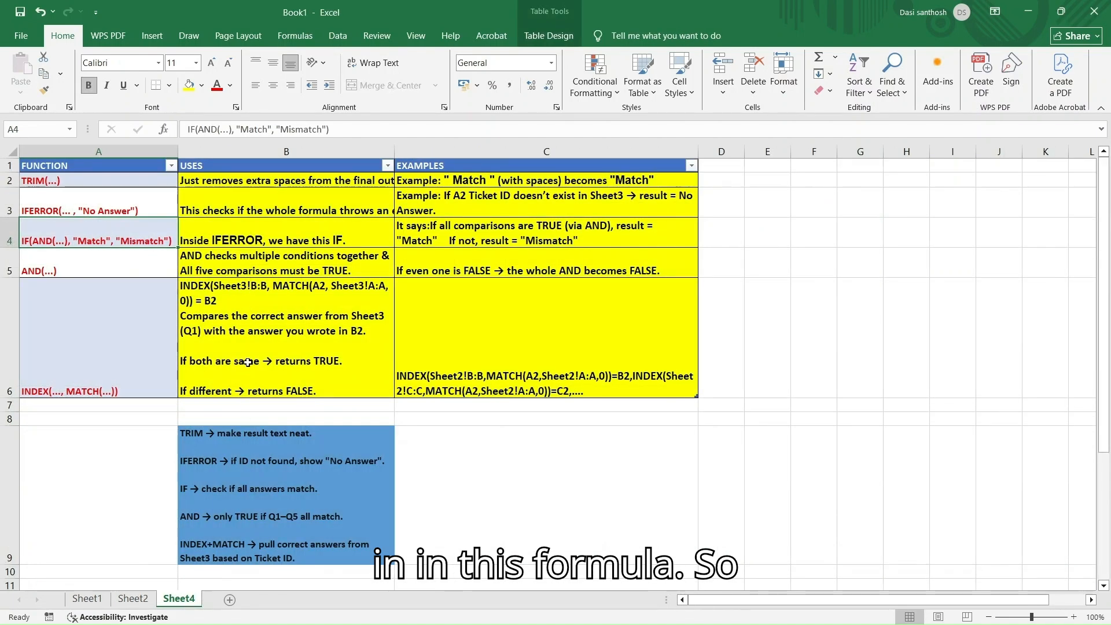
{"action": "left_click", "coordinate": [106, 184]}
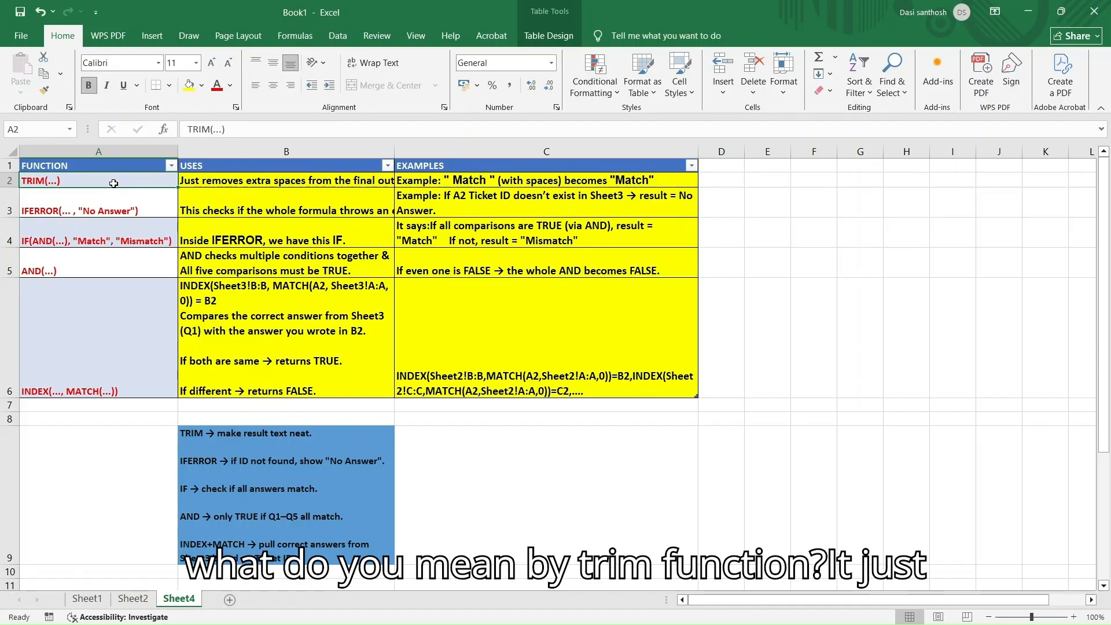
{"action": "left_click", "coordinate": [234, 186]}
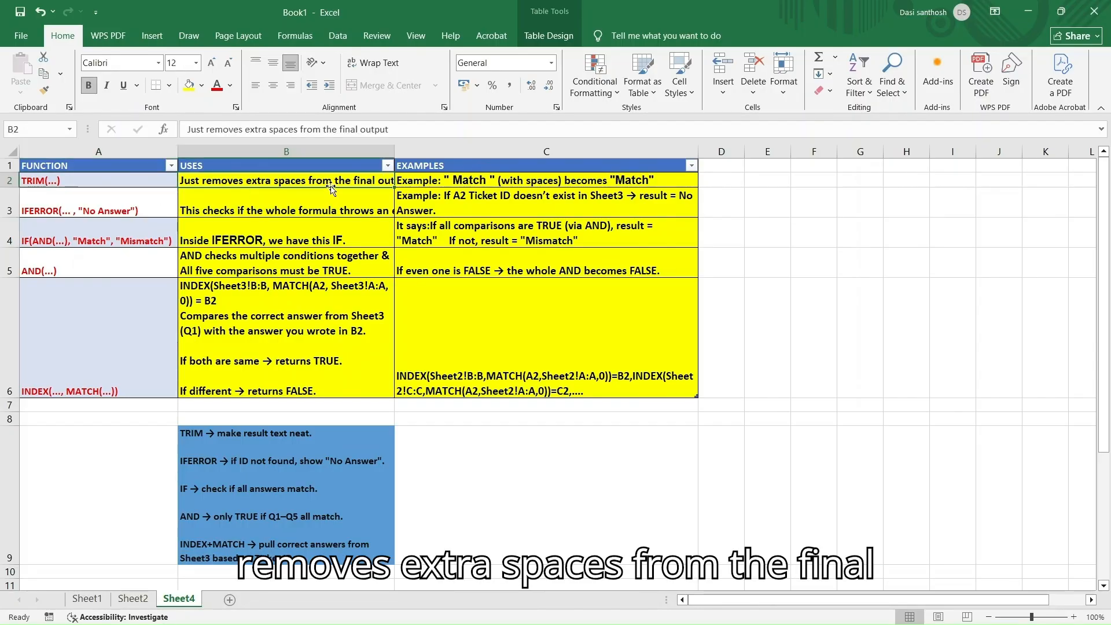
{"action": "double_click", "coordinate": [395, 151]}
{"action": "left_click", "coordinate": [395, 151]}
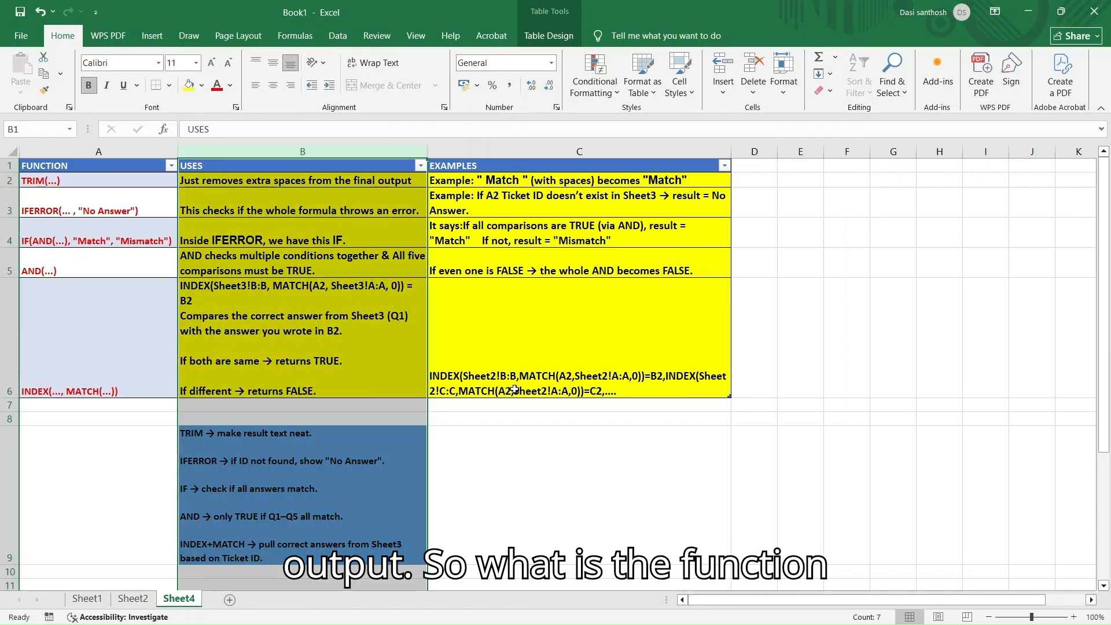
{"action": "left_click", "coordinate": [550, 437]}
Step: Read the uses and examples of TRIM and IFERROR on Sheet4, referring to the ticket IDs on Sheet2
{"action": "left_click", "coordinate": [99, 178]}
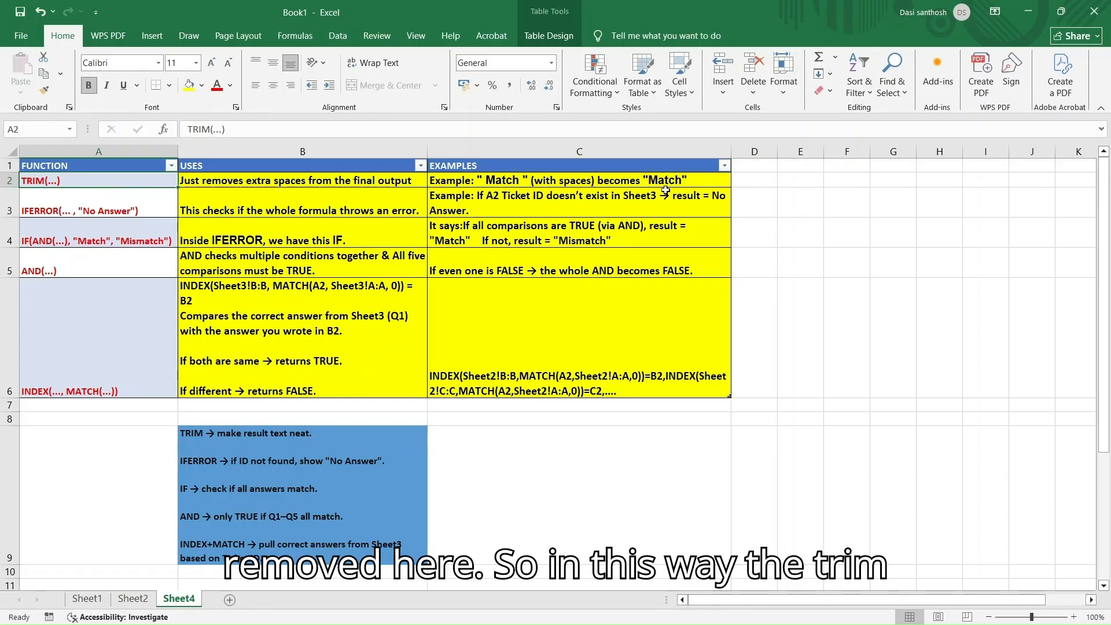
{"action": "left_click", "coordinate": [9, 180]}
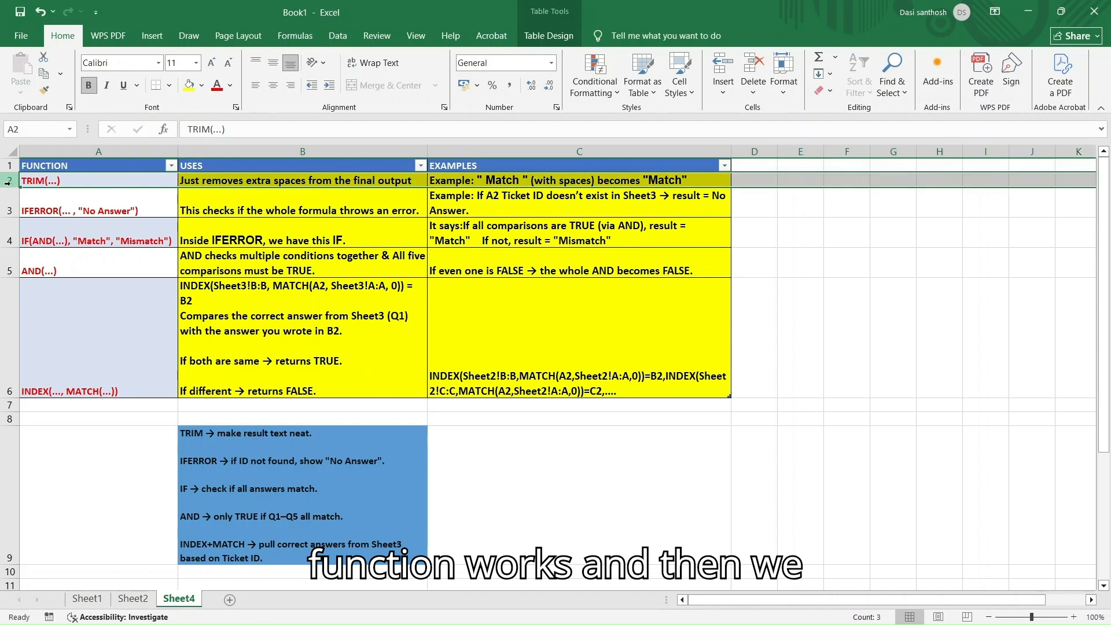
{"action": "left_click", "coordinate": [637, 496]}
{"action": "double_click", "coordinate": [128, 212]}
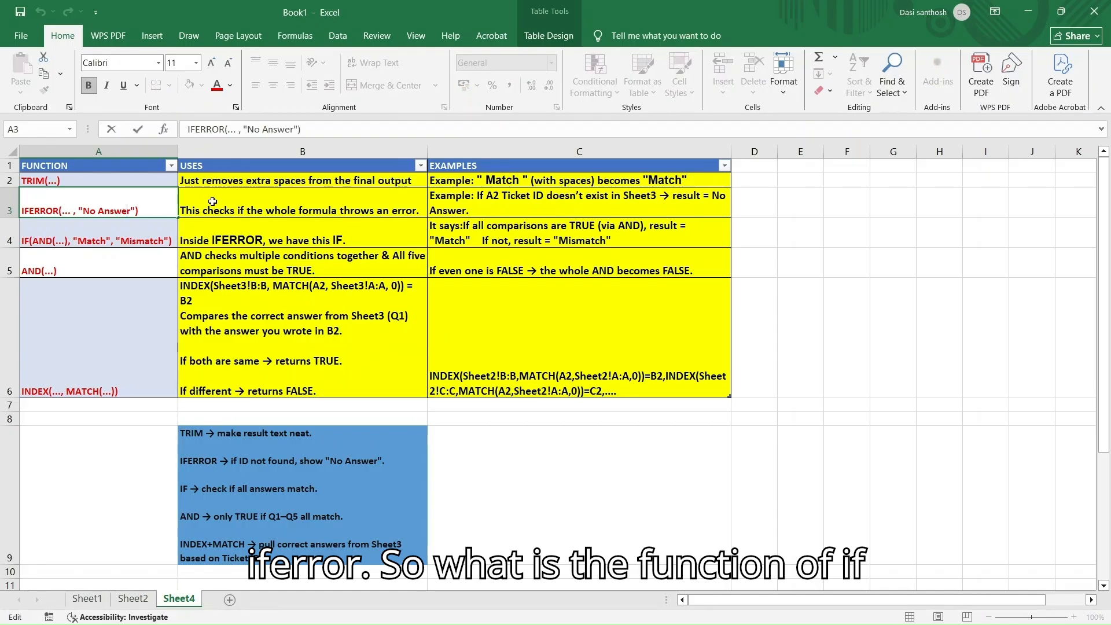
{"action": "left_click", "coordinate": [191, 206]}
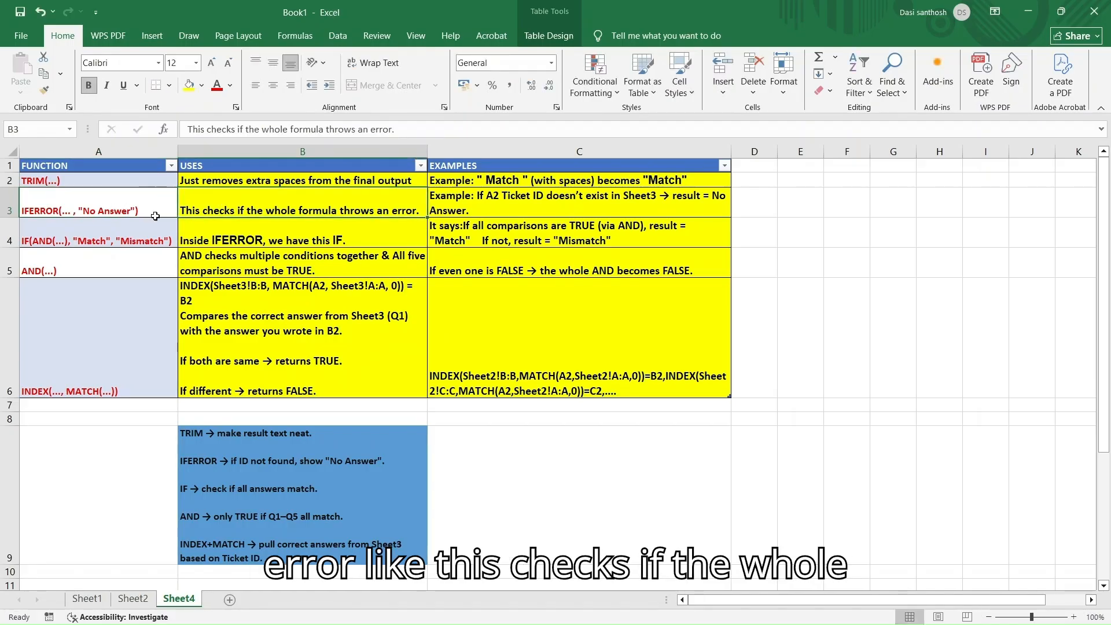
{"action": "left_click", "coordinate": [494, 199]}
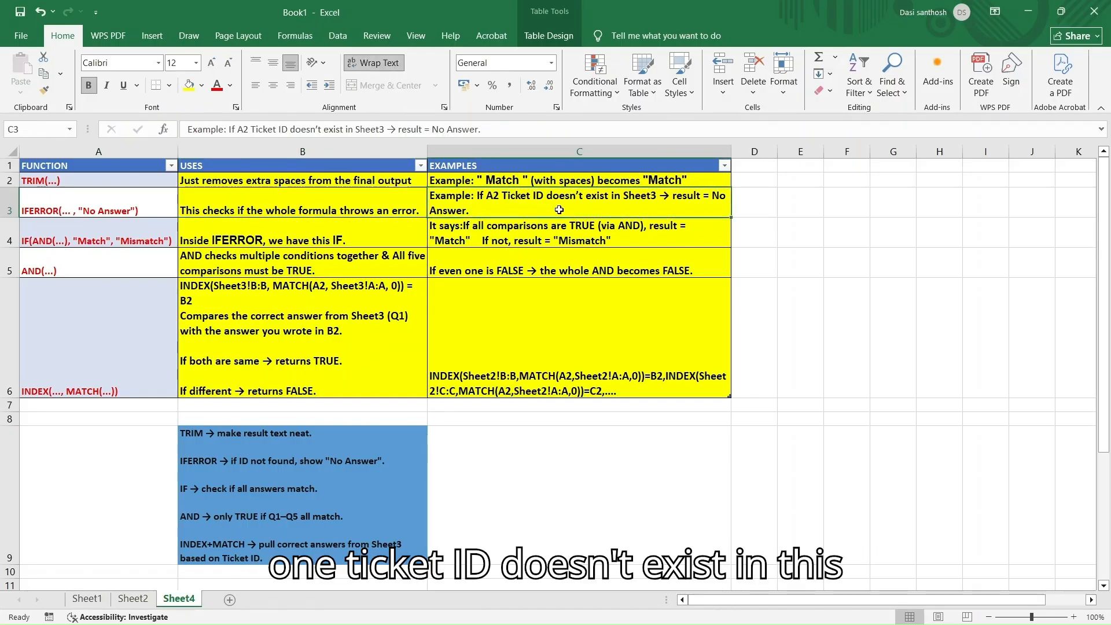
{"action": "left_click", "coordinate": [132, 601]}
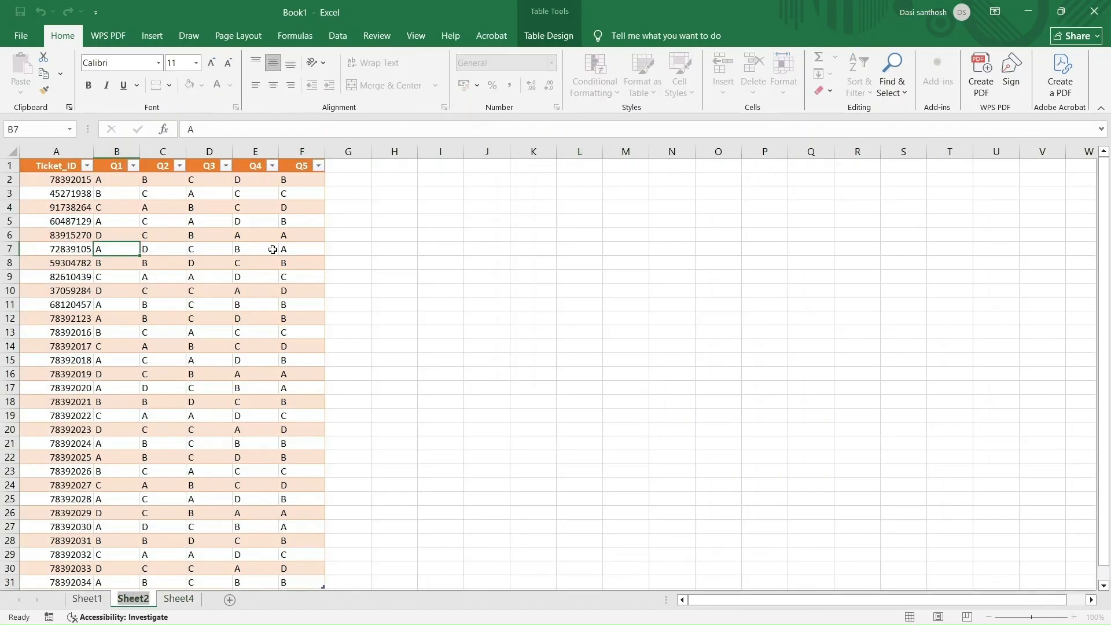
{"action": "left_click", "coordinate": [188, 598]}
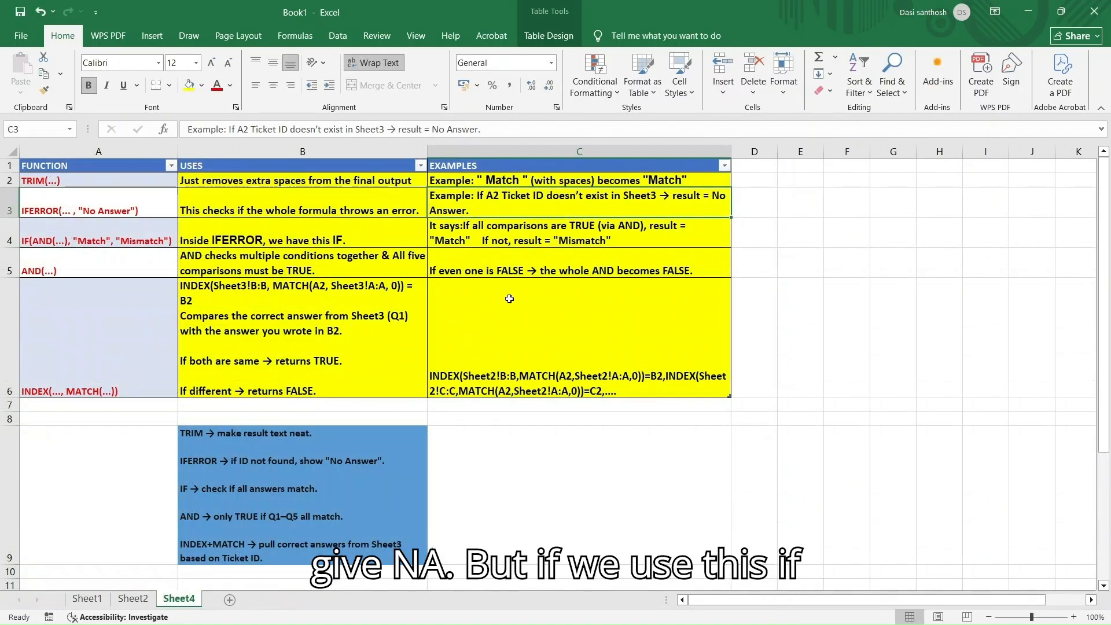
{"action": "left_click", "coordinate": [83, 203]}
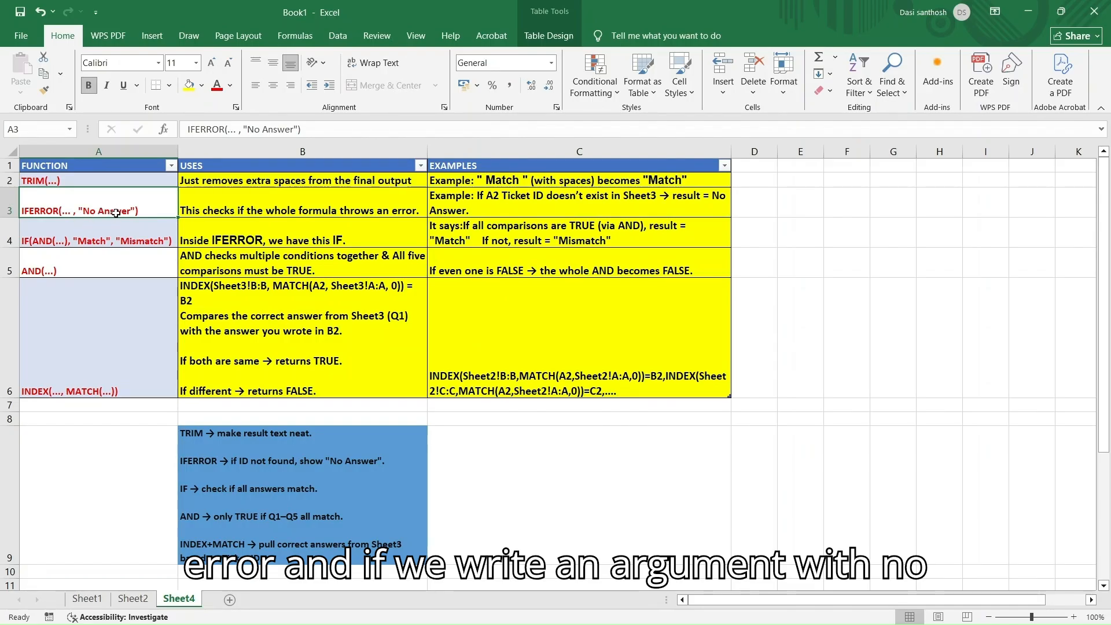
{"action": "left_click", "coordinate": [516, 198]}
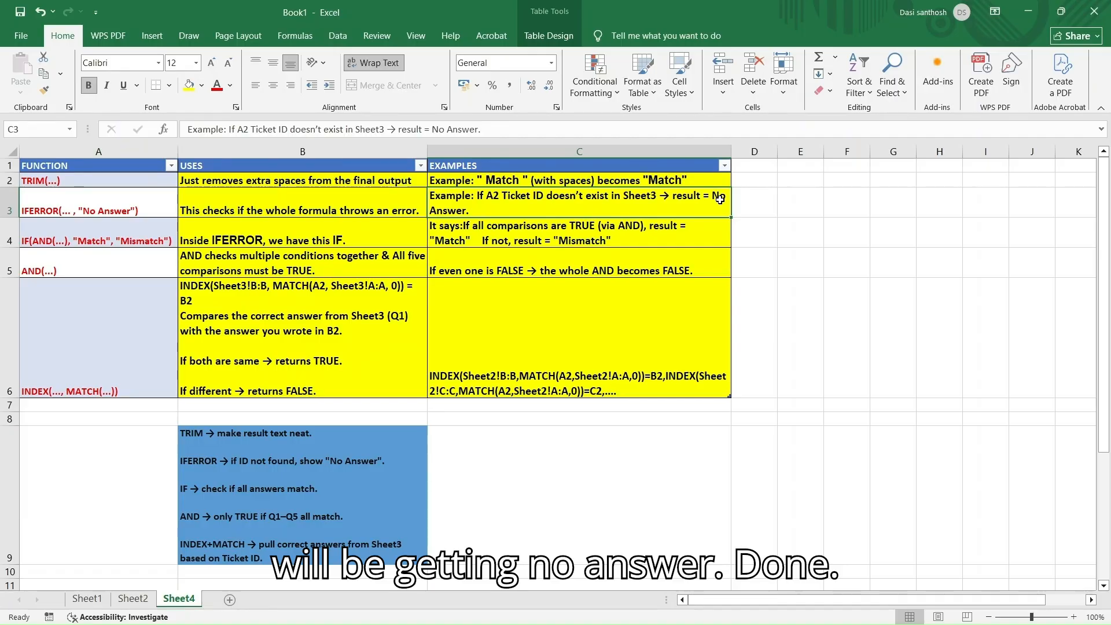
Step: Examine the IF(AND(...)) note on Sheet4 alongside the STATUS column on Sheet1
{"action": "left_click", "coordinate": [80, 238]}
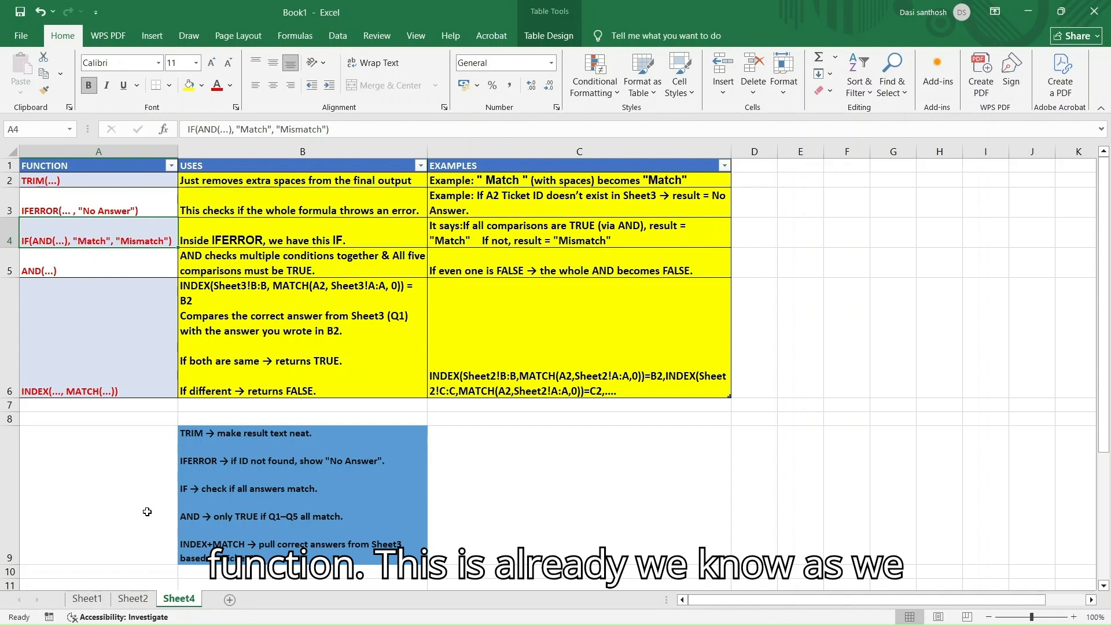
{"action": "left_click", "coordinate": [86, 599]}
{"action": "scroll", "coordinate": [527, 425], "scroll_direction": "up", "scroll_amount": 1}
{"action": "scroll", "coordinate": [527, 426], "scroll_direction": "up", "scroll_amount": 2}
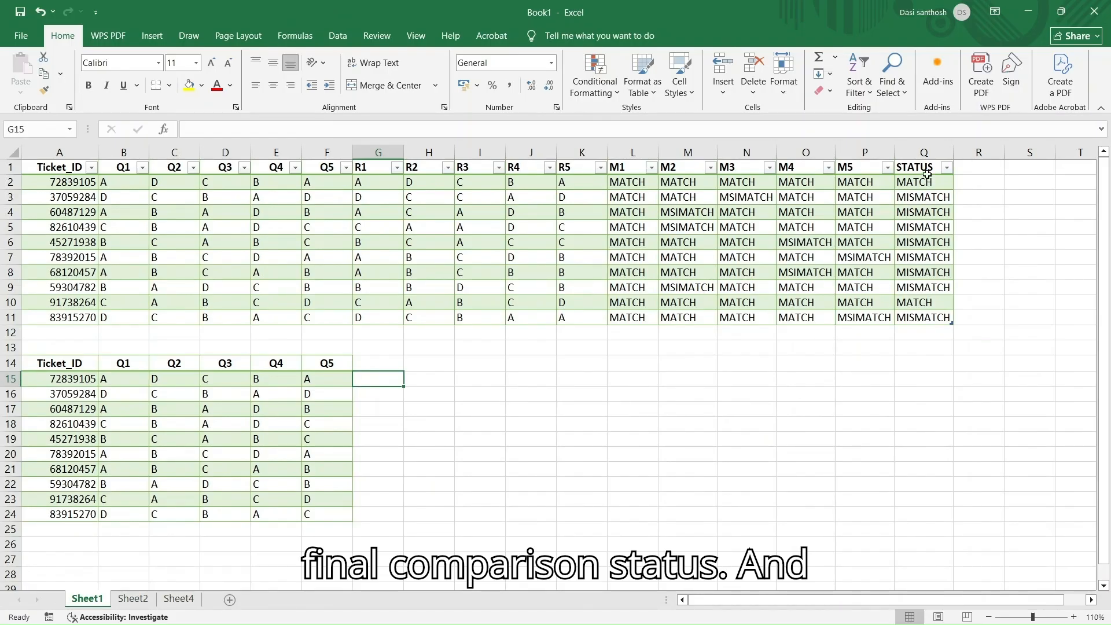
{"action": "left_click", "coordinate": [179, 599]}
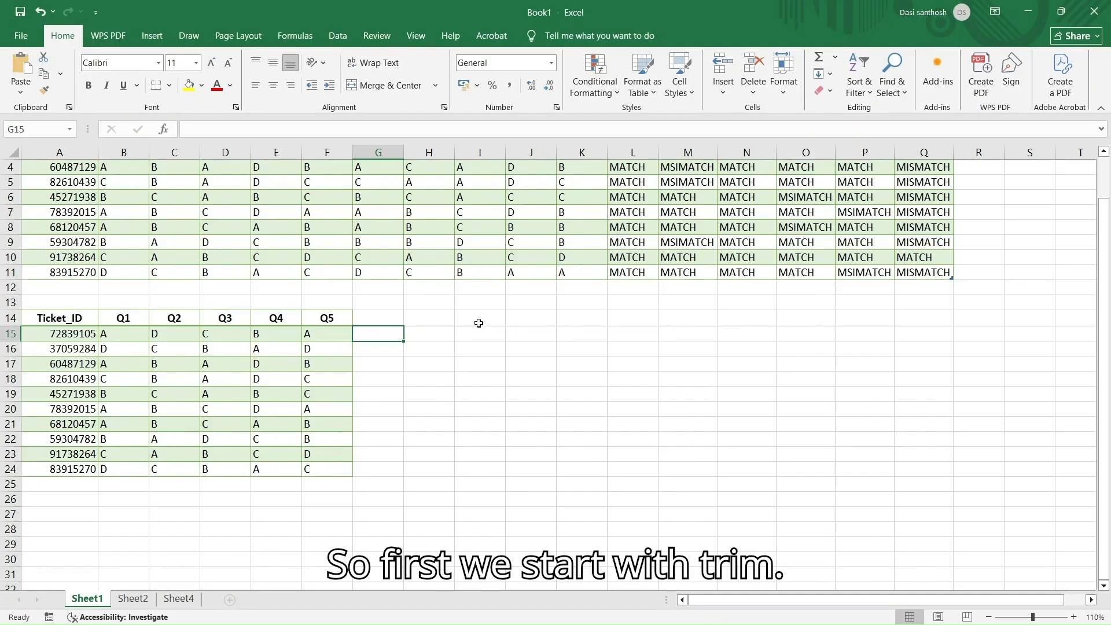
Step: Begin a formula in cell G15 of Sheet1 with IFERROR nested inside TRIM
{"action": "type", "text": "=T"}
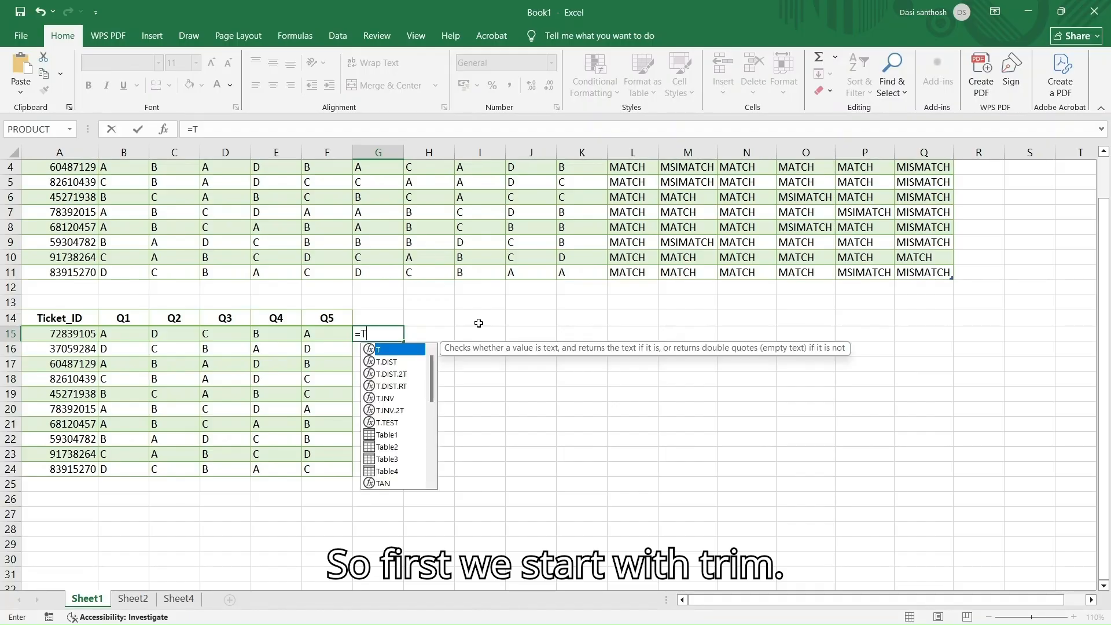
{"action": "type", "text": "RIM("}
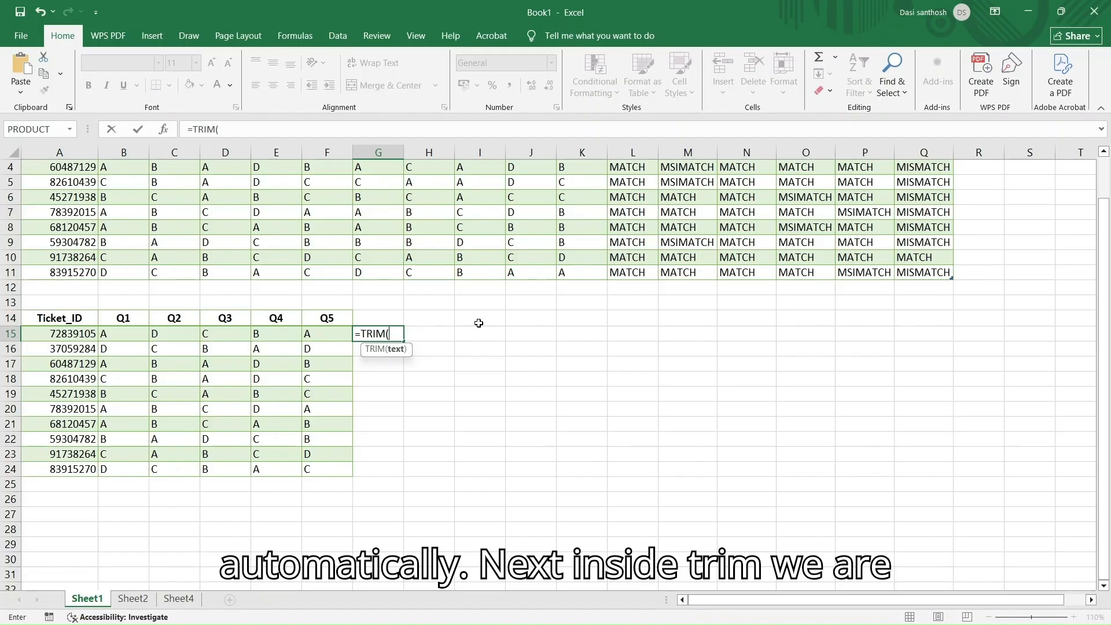
{"action": "type", "text": "IFE"}
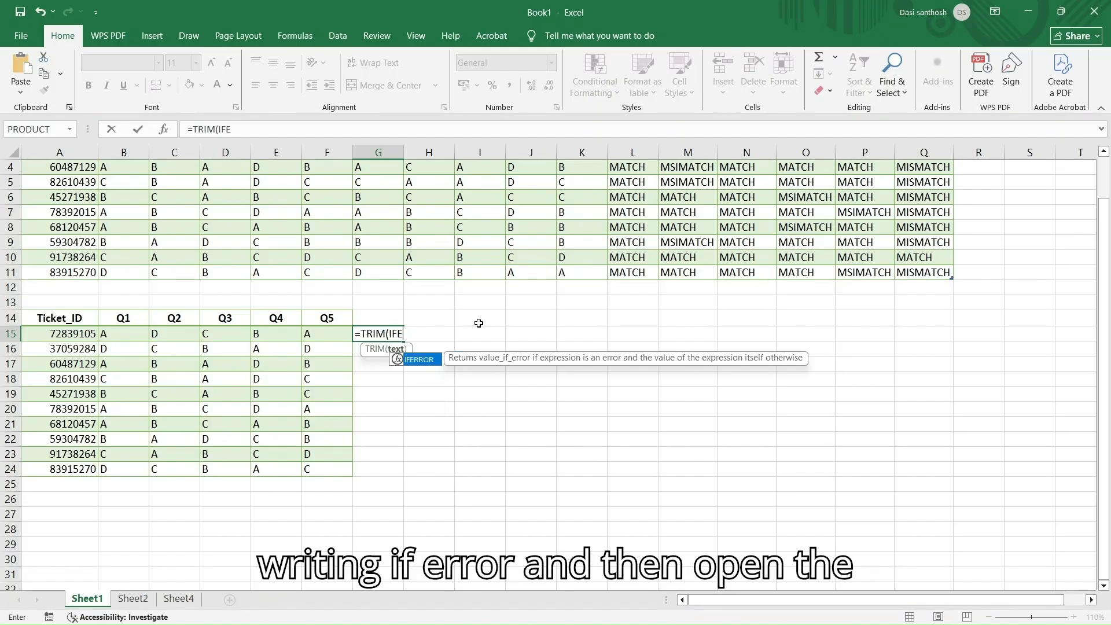
{"action": "type", "text": "RROR("}
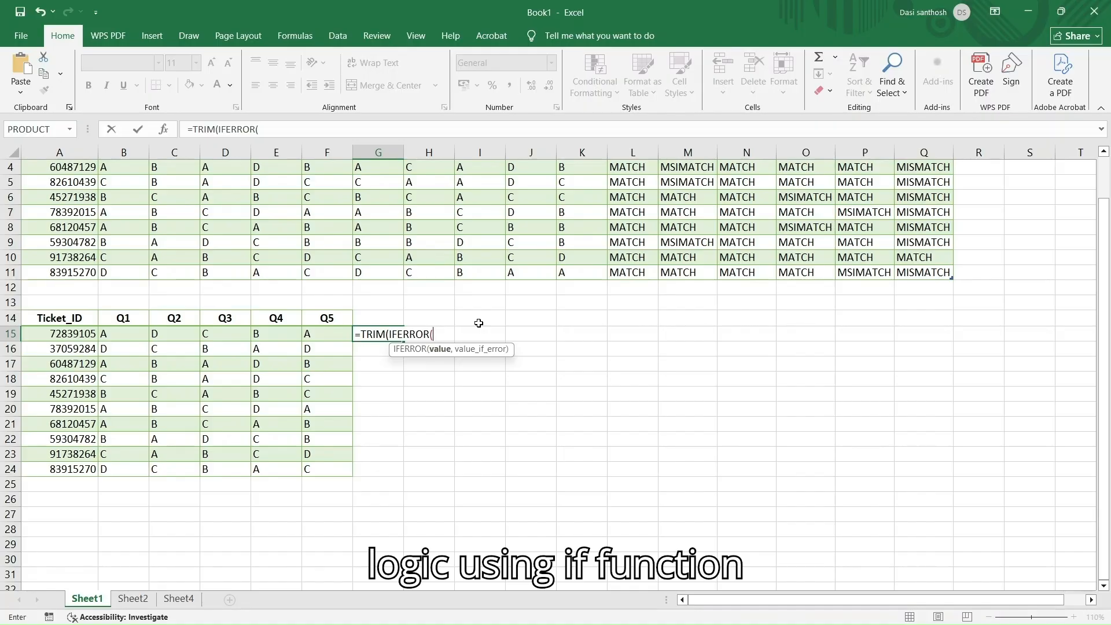
Step: Nest an IF inside IFERROR in the G15 formula, using AND(...) as a placeholder for its logical test
{"action": "type", "text": "IF"}
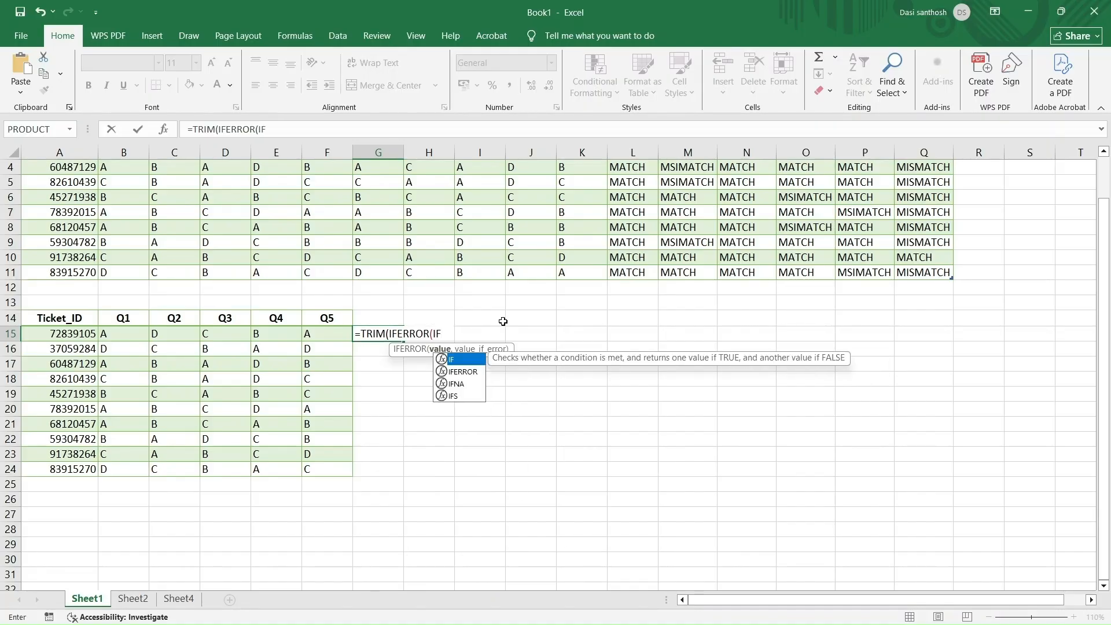
{"action": "type", "text": "(AND"}
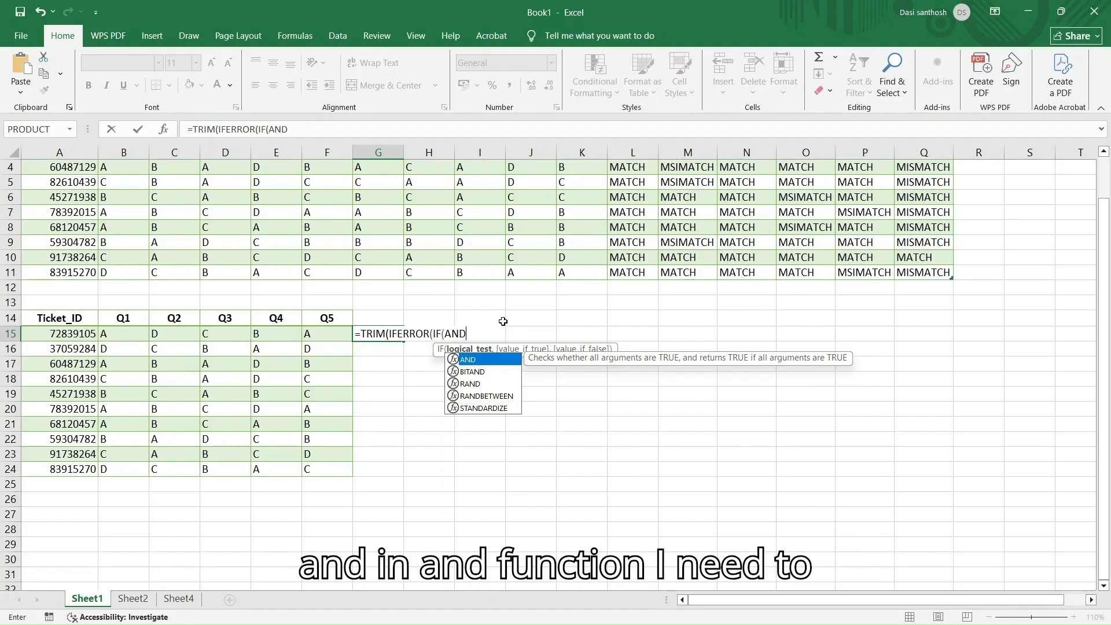
{"action": "type", "text": "("}
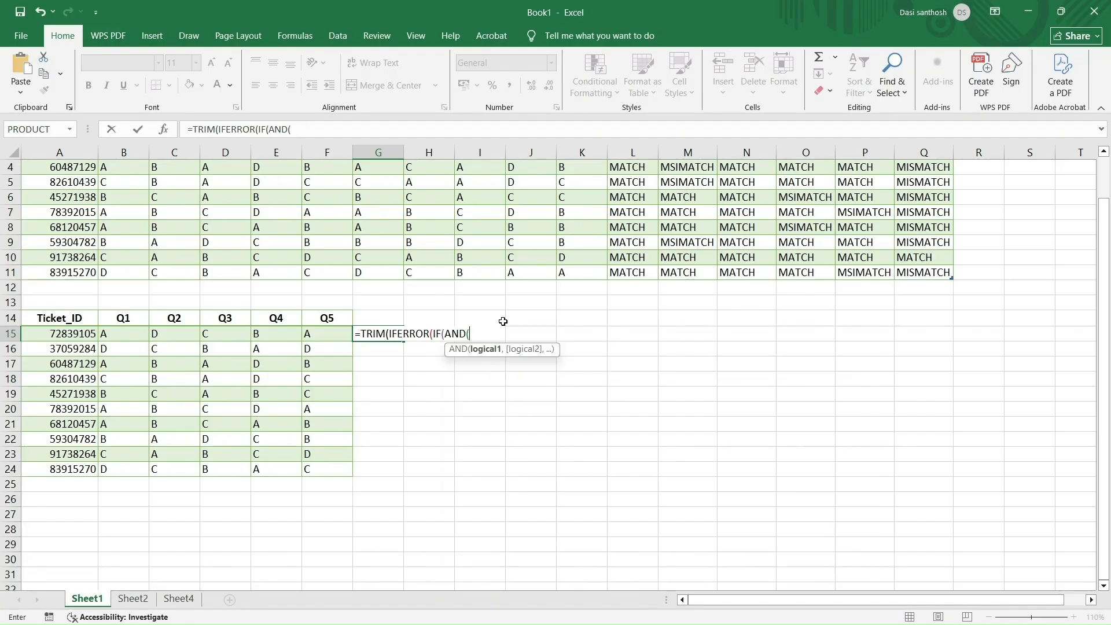
{"action": "type", "text": "...)"}
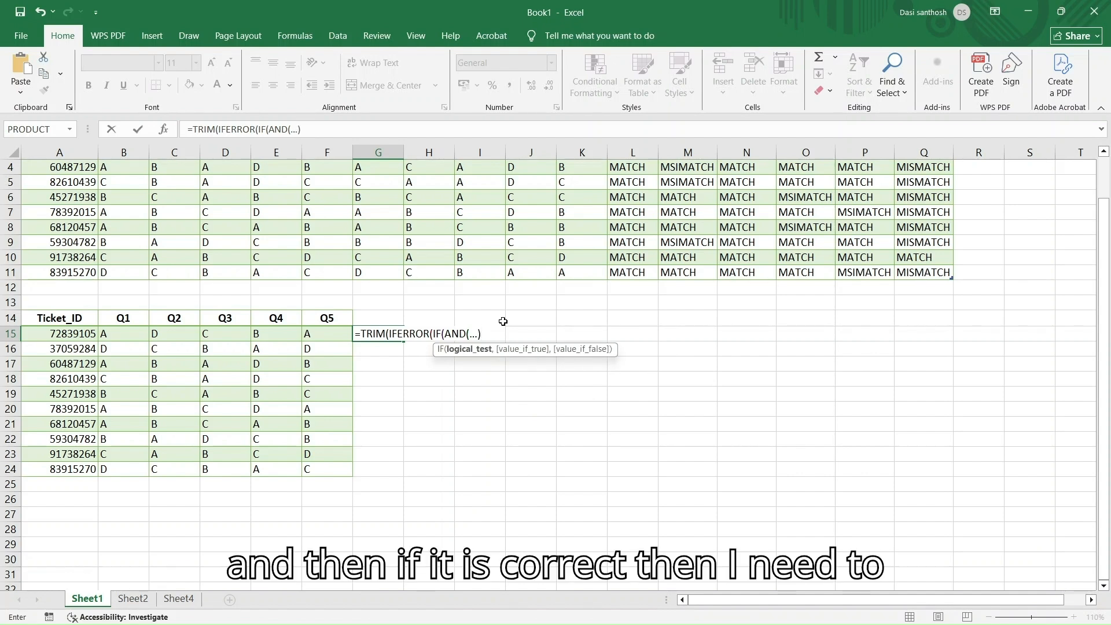
Step: Give the IF "MATCH" as its true result and "MISMATCH" as its false result, and close the IF
{"action": "type", "text": ","}
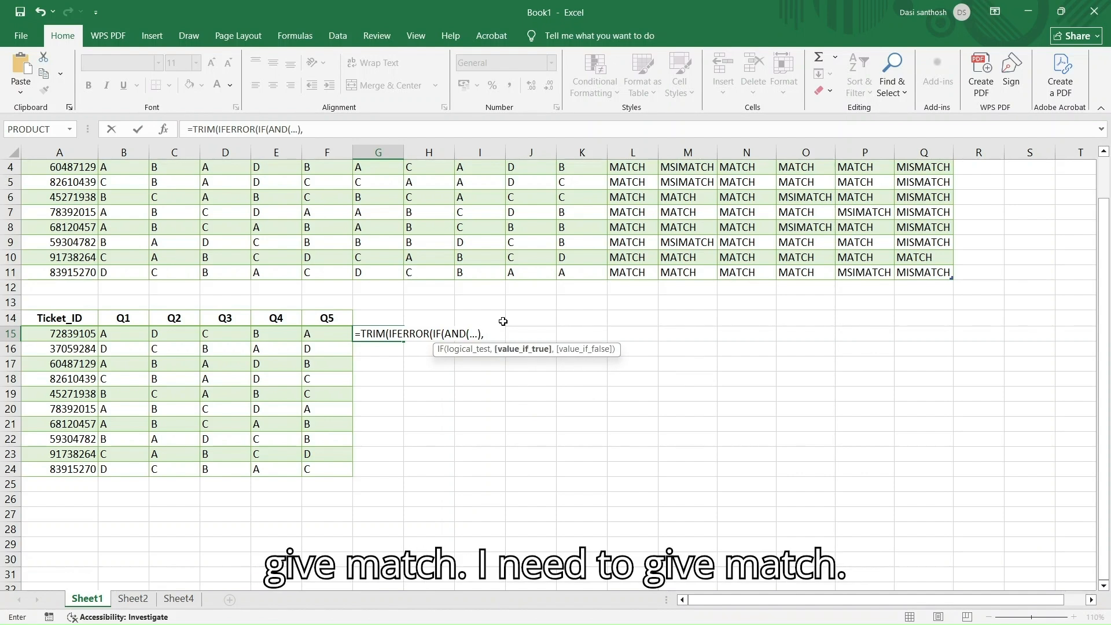
{"action": "type", "text": "\"MATCH\""}
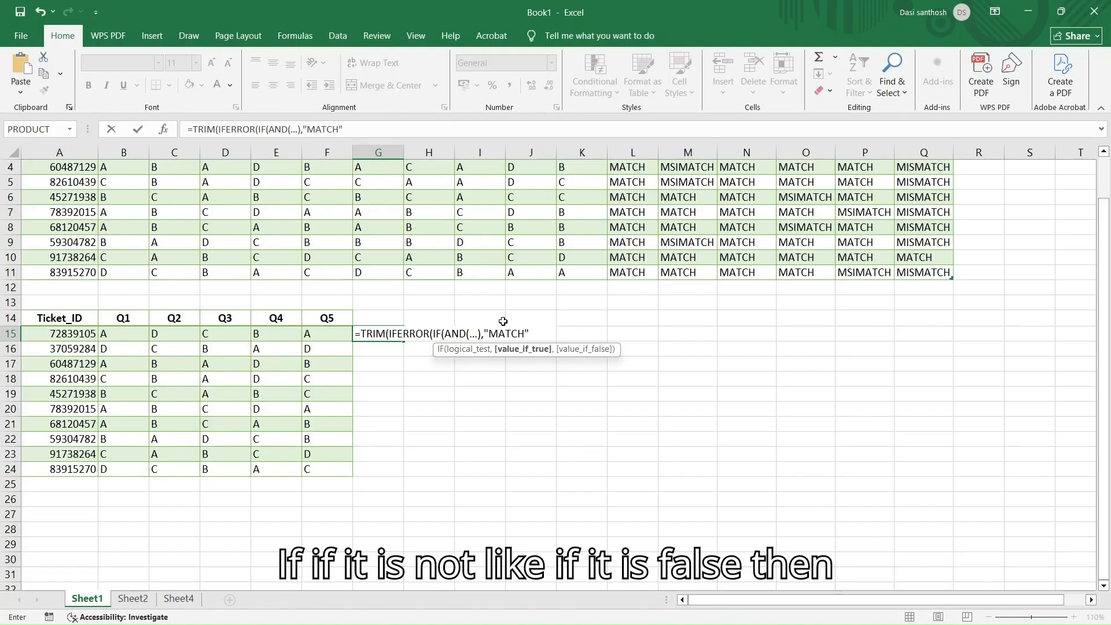
{"action": "type", "text": ","}
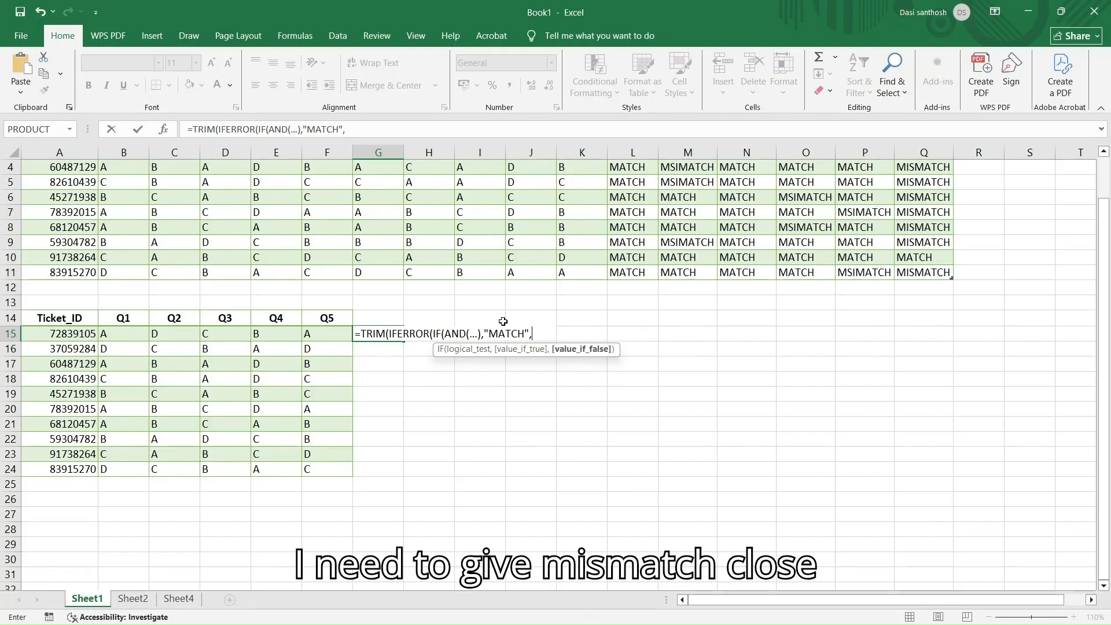
{"action": "type", "text": "\"MIS"}
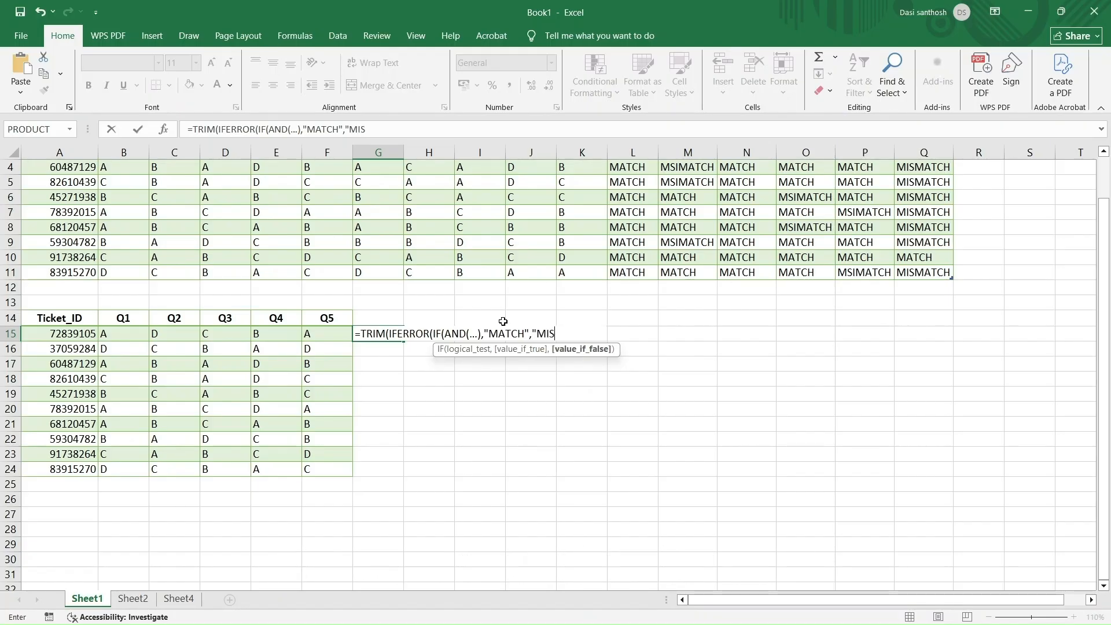
{"action": "type", "text": "MATCH\""}
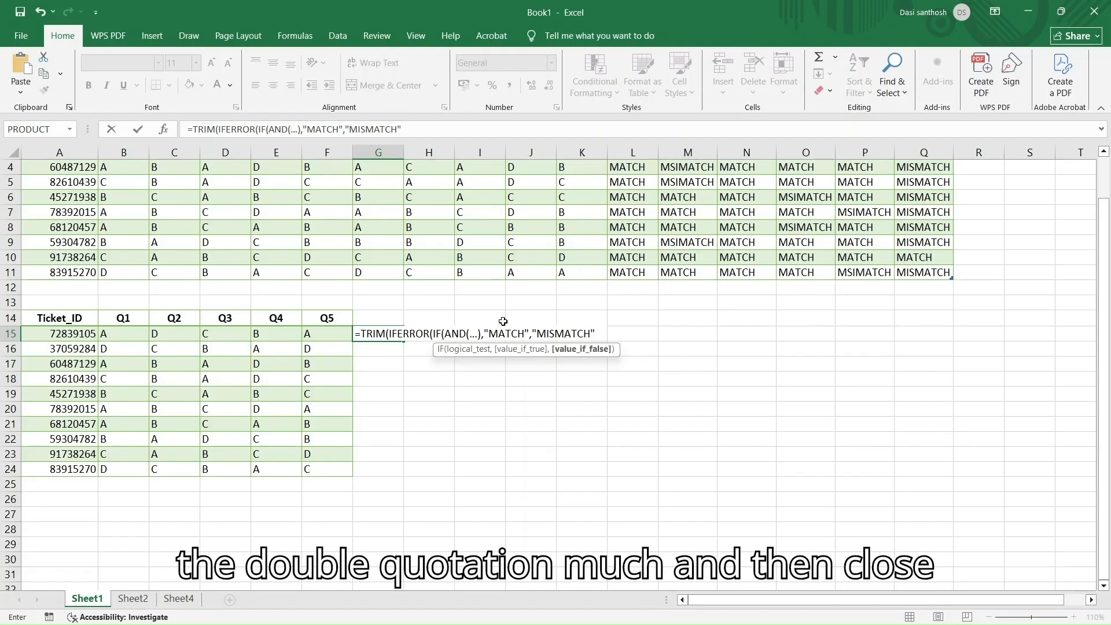
{"action": "type", "text": ")"}
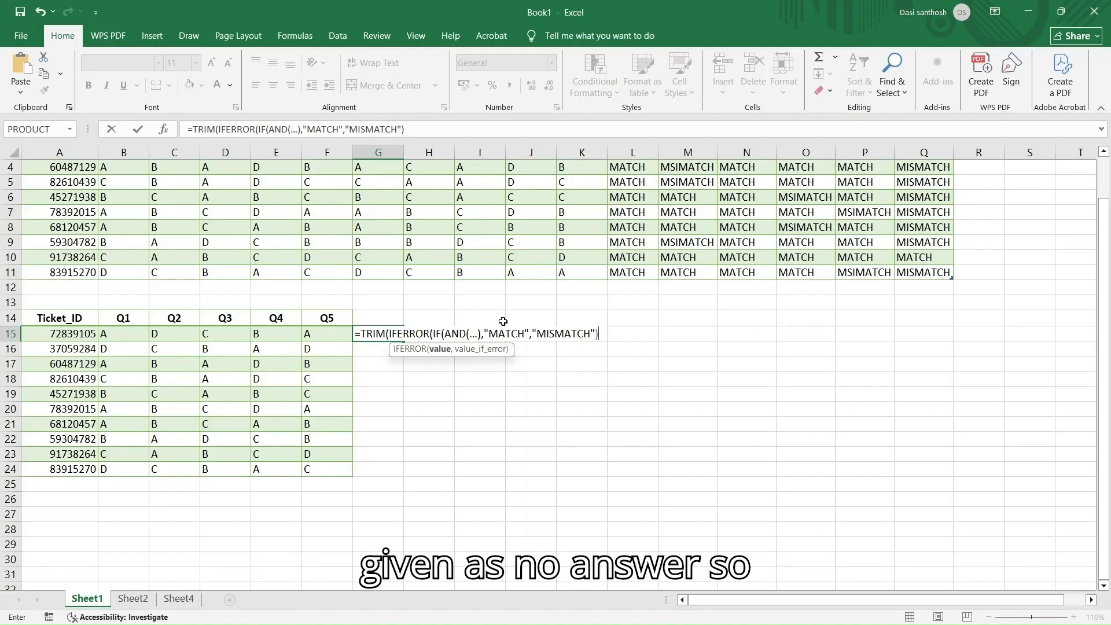
Step: Set the IFERROR fallback to "NO ANSWER" and close the IFERROR and TRIM functions
{"action": "type", "text": ","}
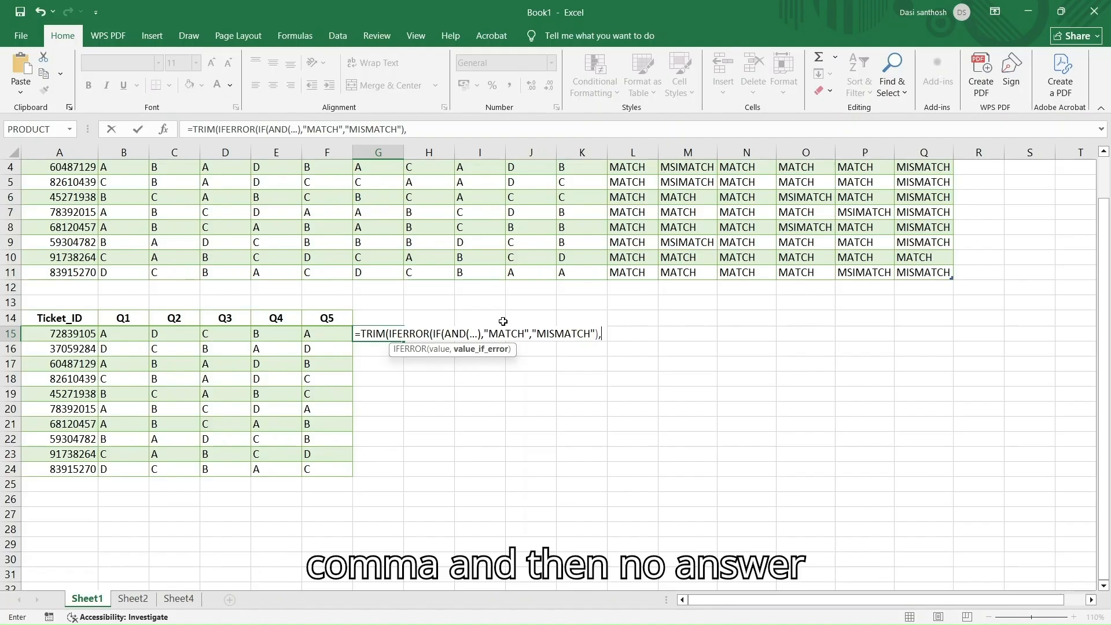
{"action": "type", "text": "\"NO ANSQW"}
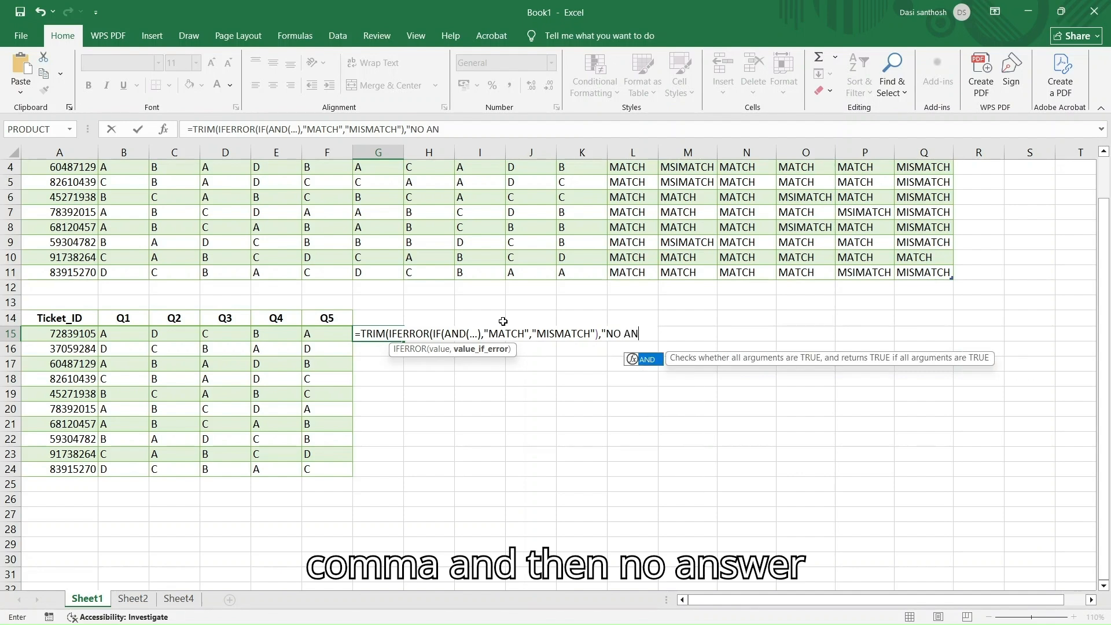
{"action": "key", "text": "BackSpace"}
{"action": "key", "text": "BackSpace"}
{"action": "type", "text": "WER"}
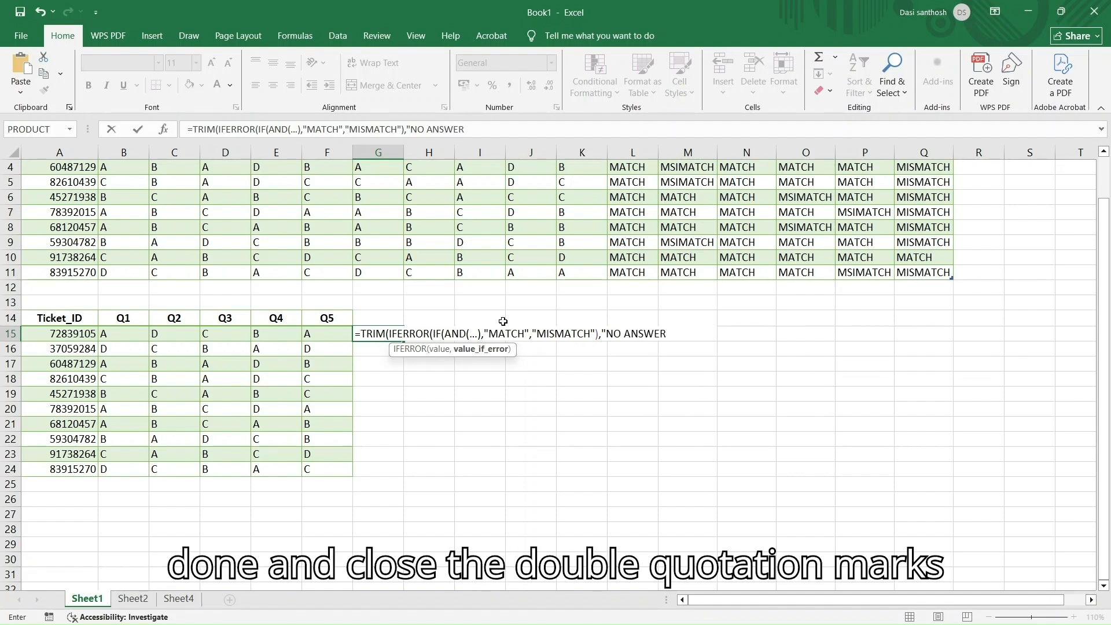
{"action": "type", "text": "\""}
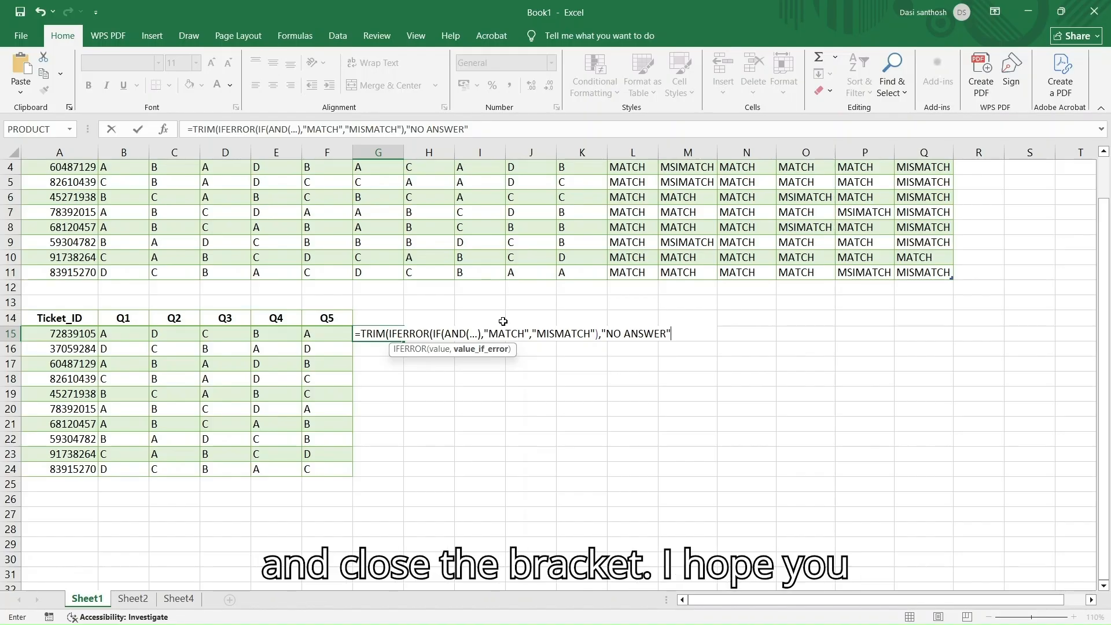
{"action": "type", "text": ")"}
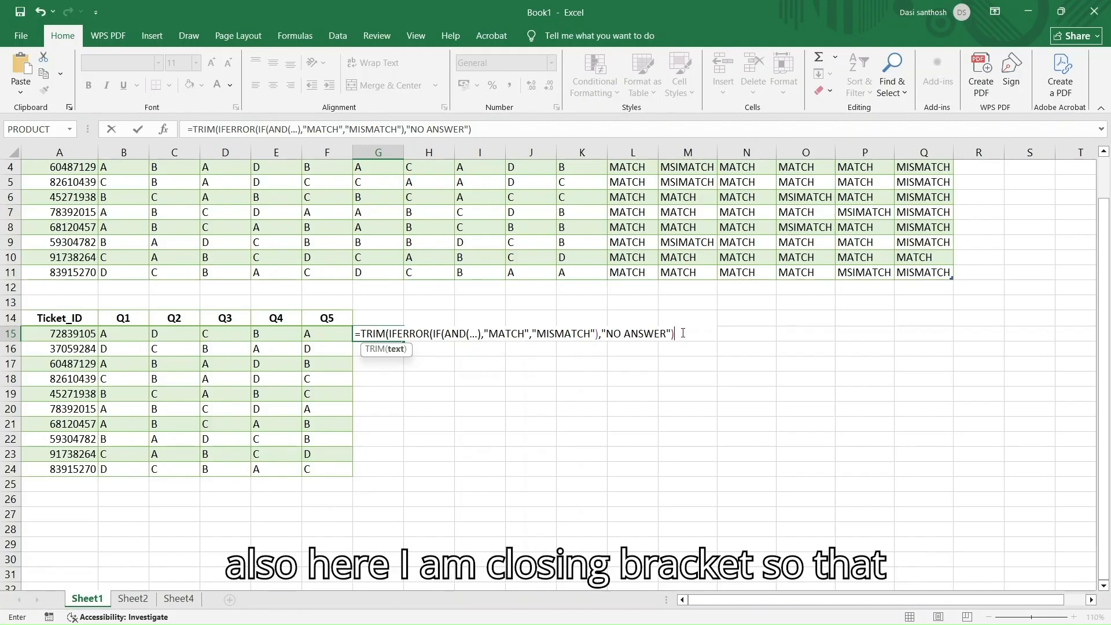
{"action": "type", "text": ")"}
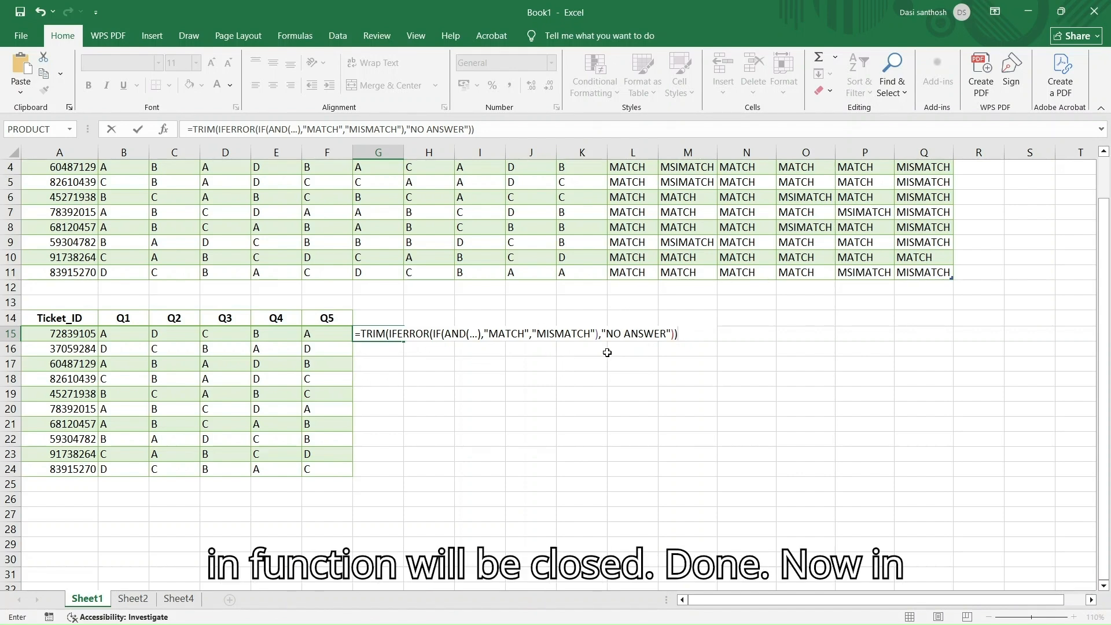
Step: Clear the "..." placeholder from the AND function in the G15 formula, keeping its brackets open for conditions
{"action": "left_click", "coordinate": [472, 333]}
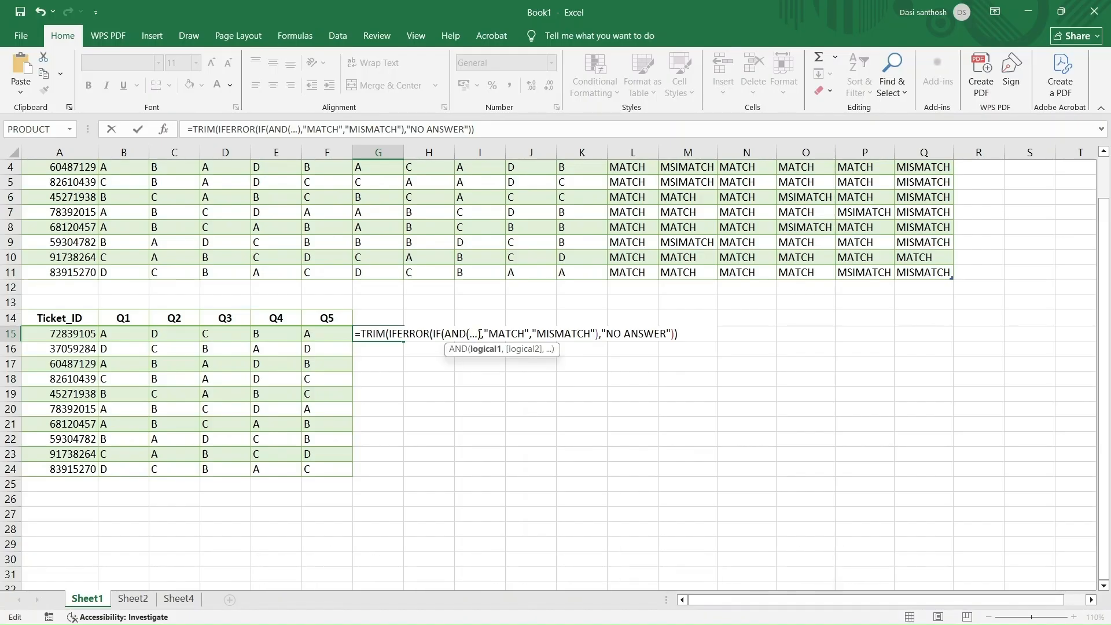
{"action": "key", "text": "BackSpace"}
{"action": "key", "text": "BackSpace"}
{"action": "key", "text": "BackSpace"}
{"action": "key", "text": "BackSpace"}
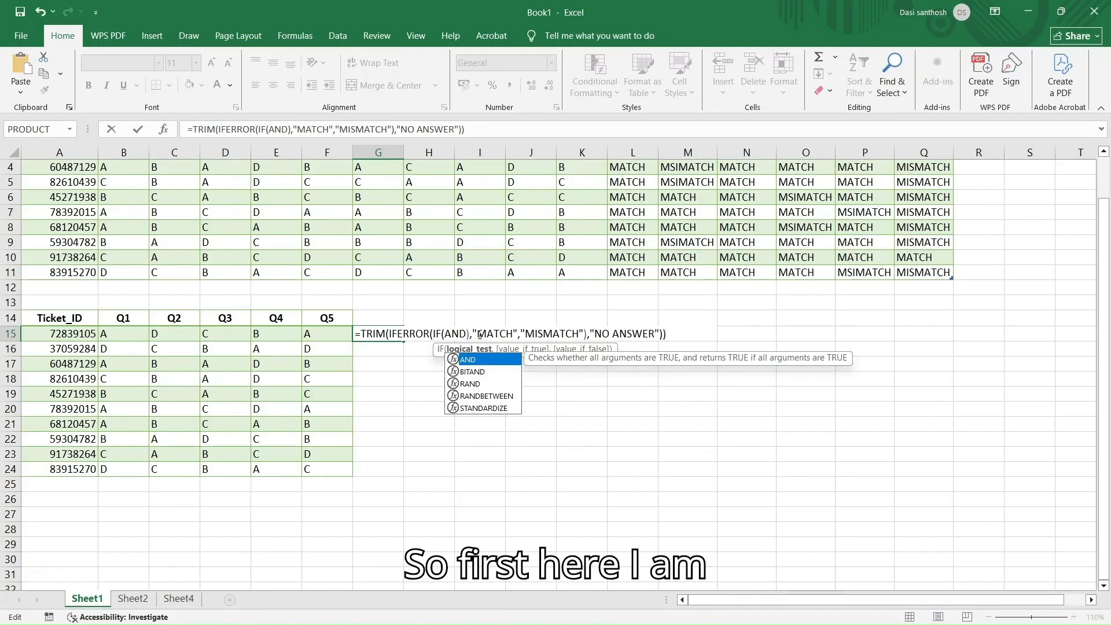
{"action": "type", "text": "("}
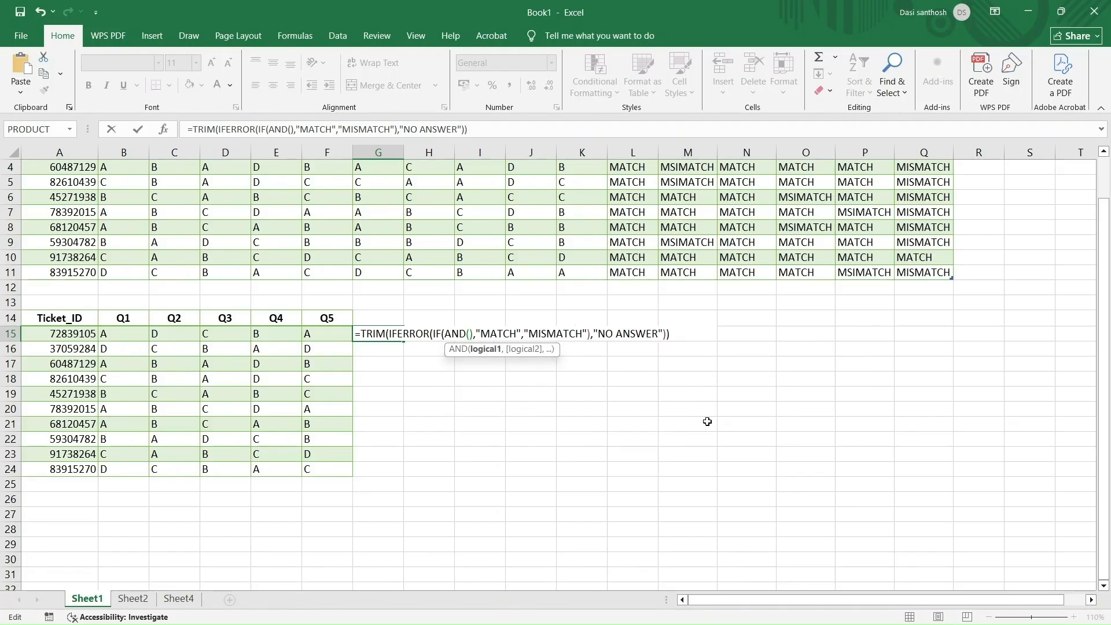
Step: Start the first AND condition with an INDEX function that uses Sheet2!B:B as its array
{"action": "type", "text": "INDE"}
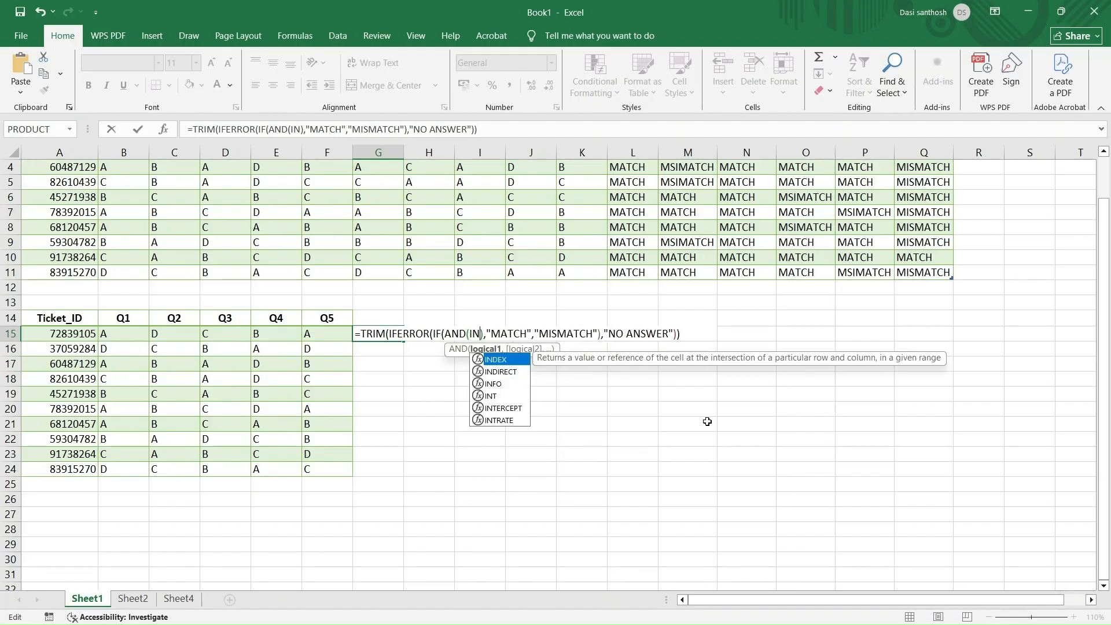
{"action": "type", "text": "X("}
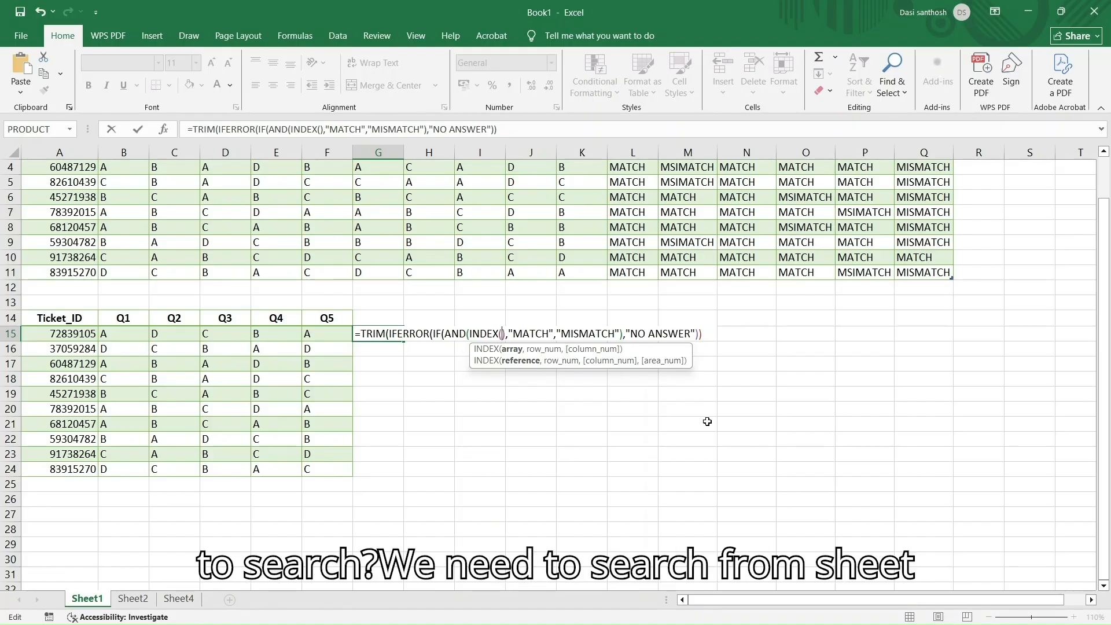
{"action": "type", "text": "Sheet2"}
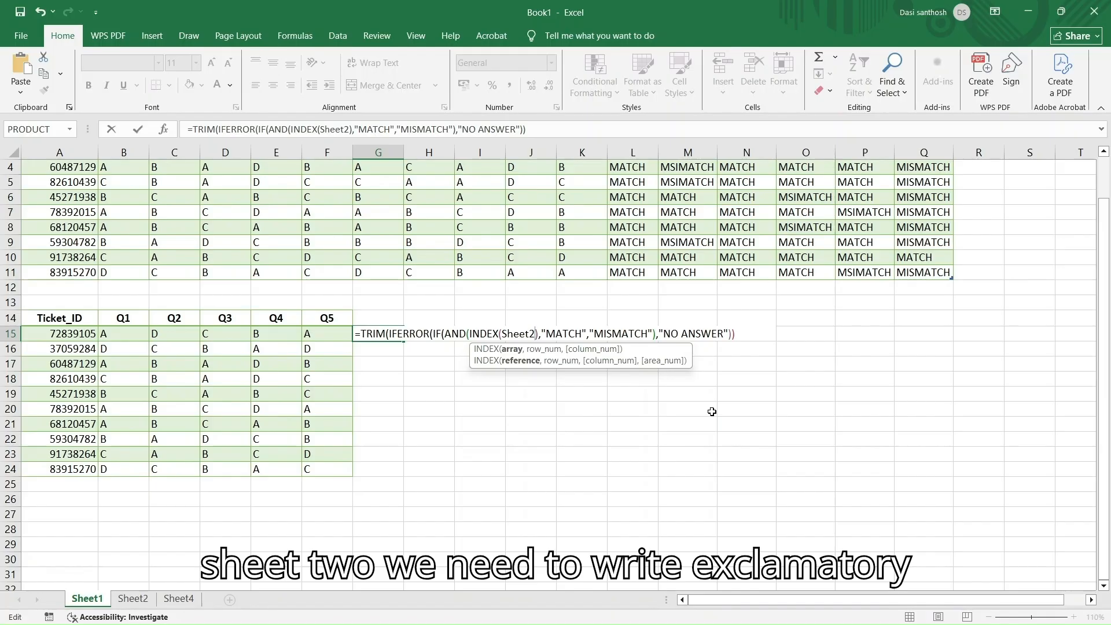
{"action": "type", "text": "!"}
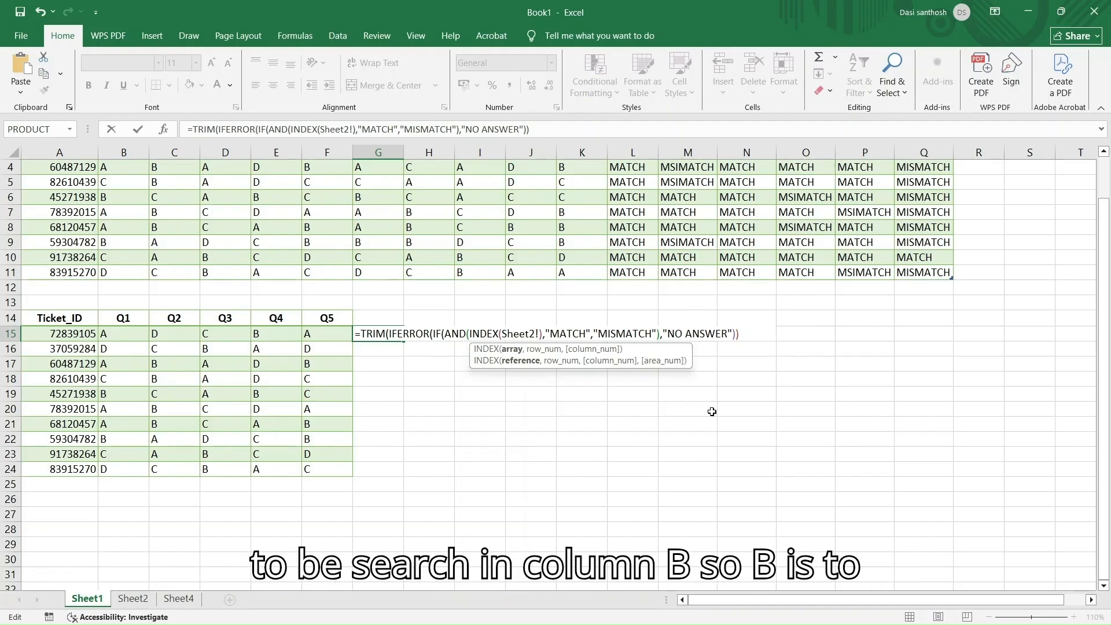
{"action": "type", "text": "B:B"}
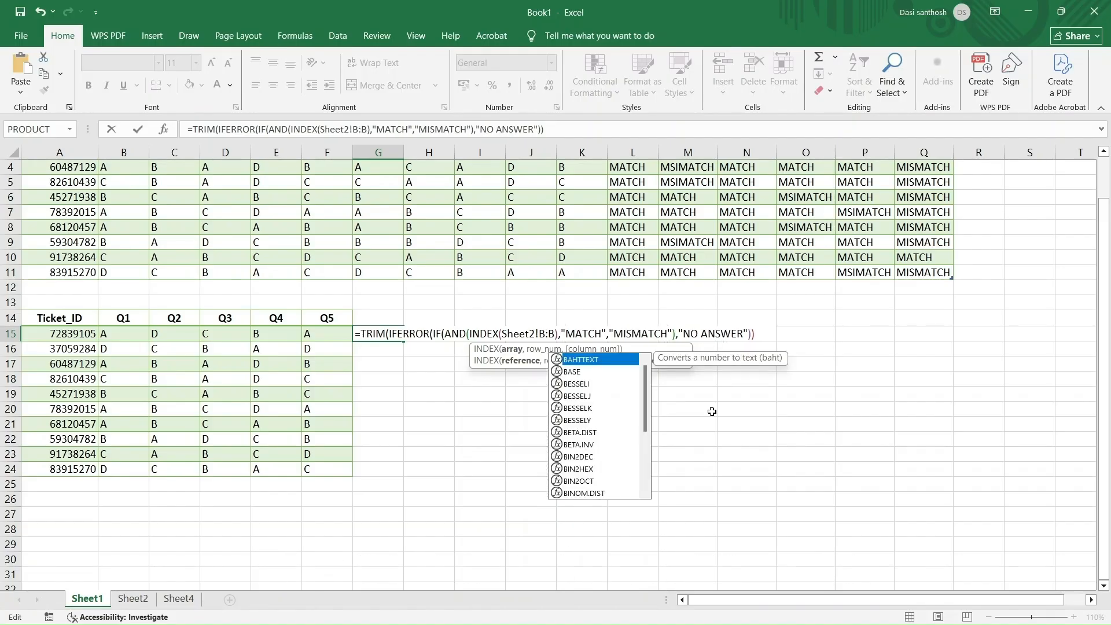
{"action": "type", "text": ", "}
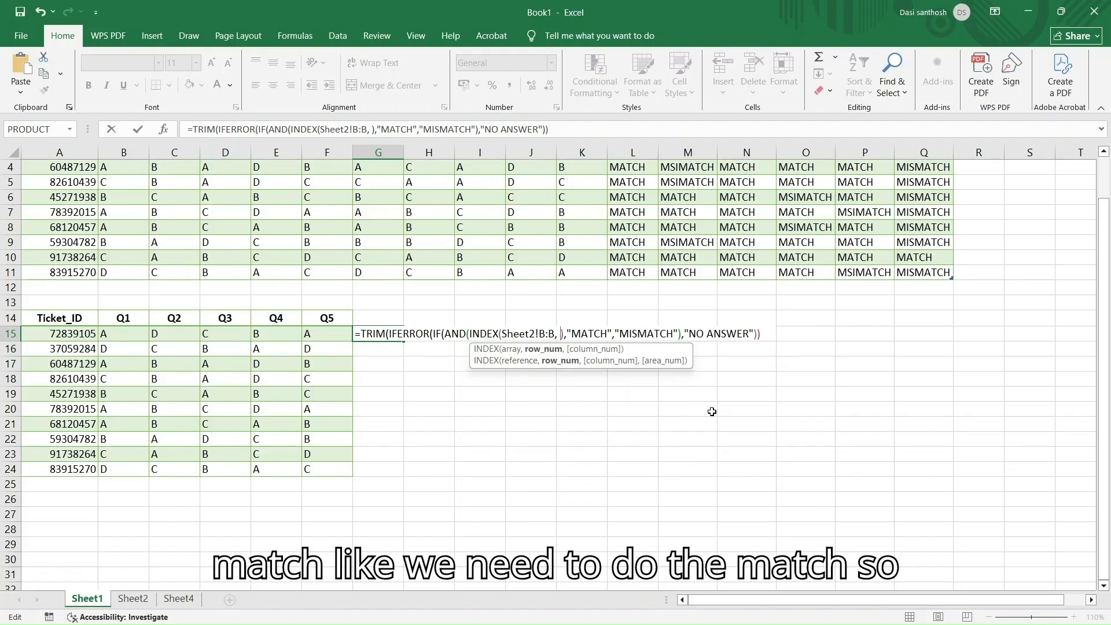
Step: Nest MATCH(A15,Sheet2!A:A,0) as the row number of the INDEX function, with exact matching
{"action": "type", "text": "MATCH"}
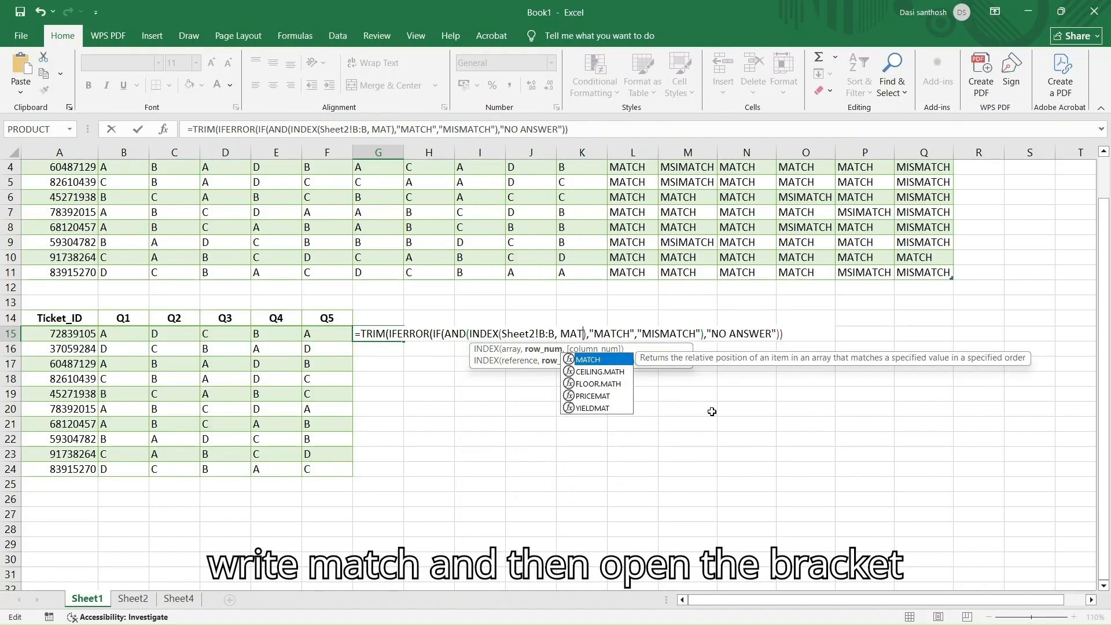
{"action": "type", "text": "("}
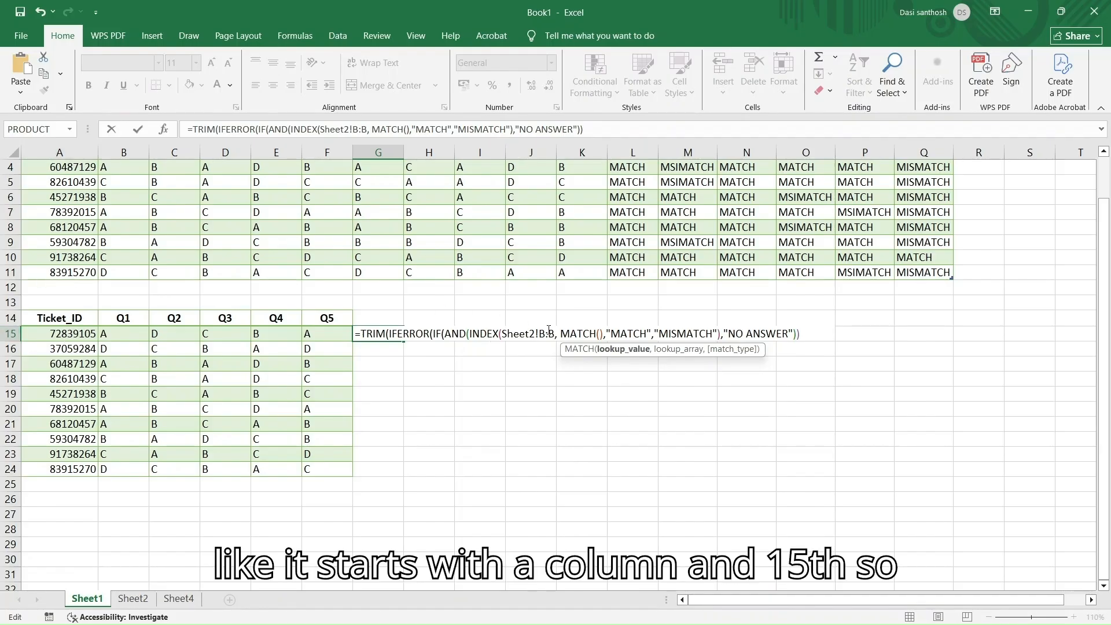
{"action": "type", "text": "A15"}
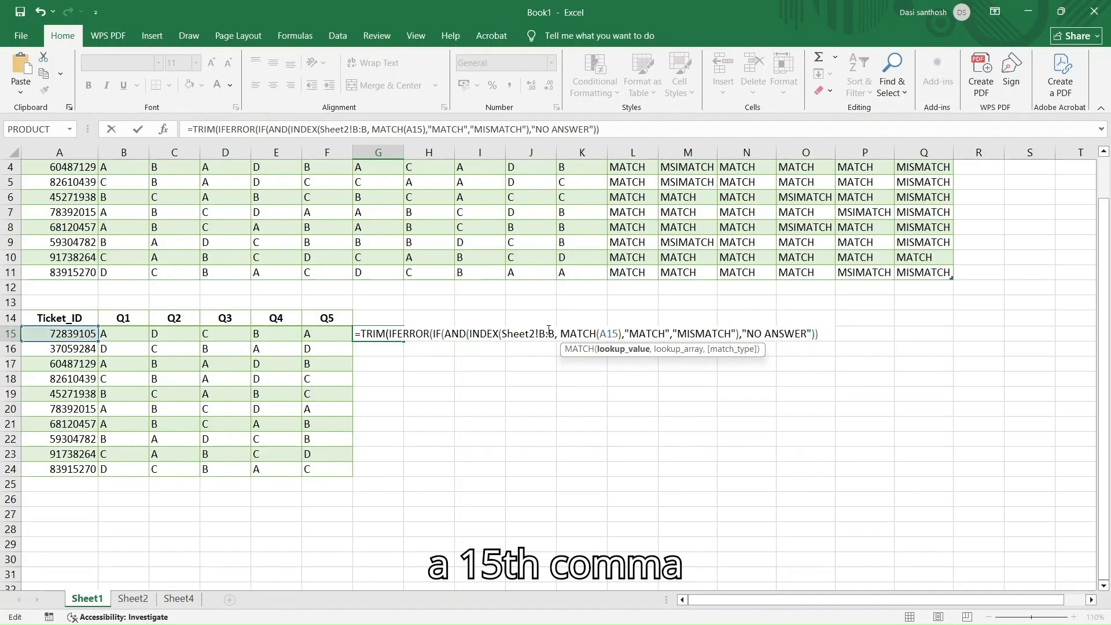
{"action": "type", "text": ","}
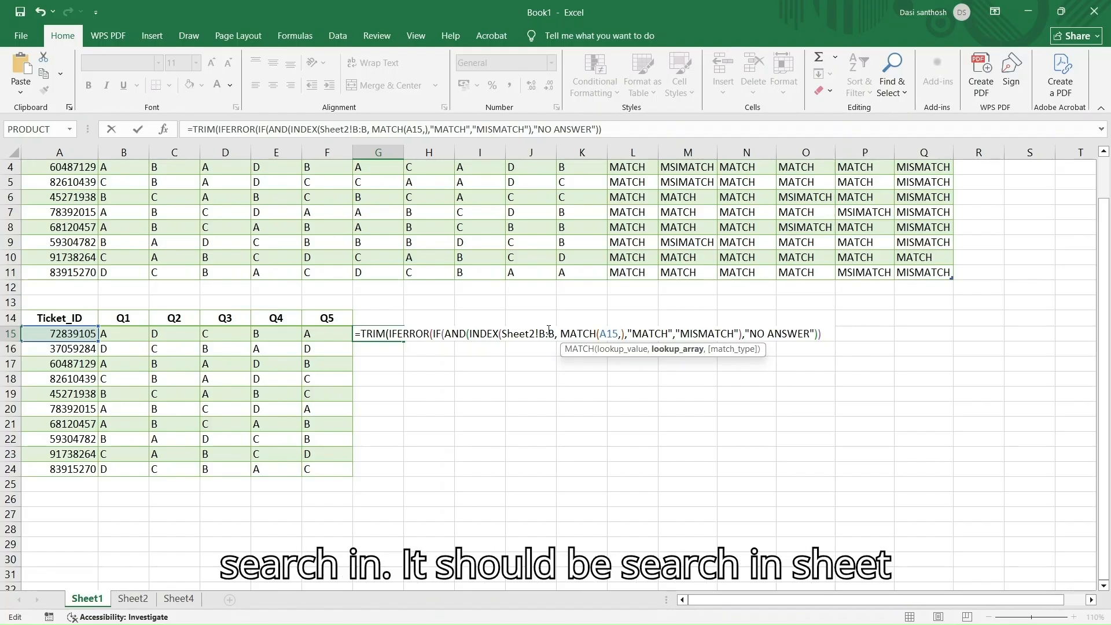
{"action": "type", "text": "Sheet2"}
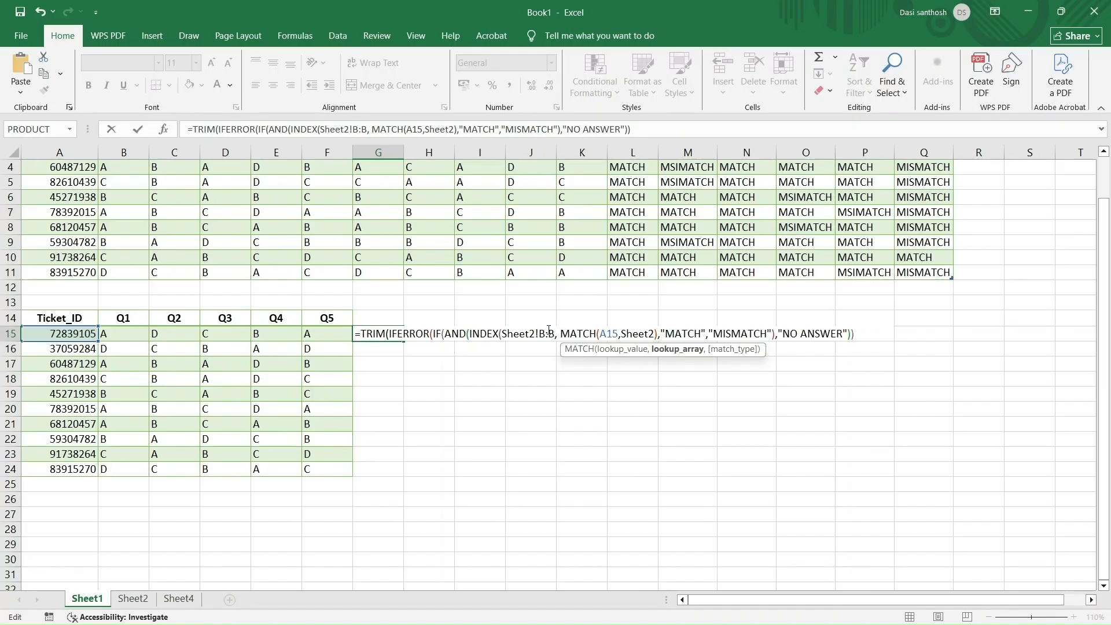
{"action": "type", "text": "!"}
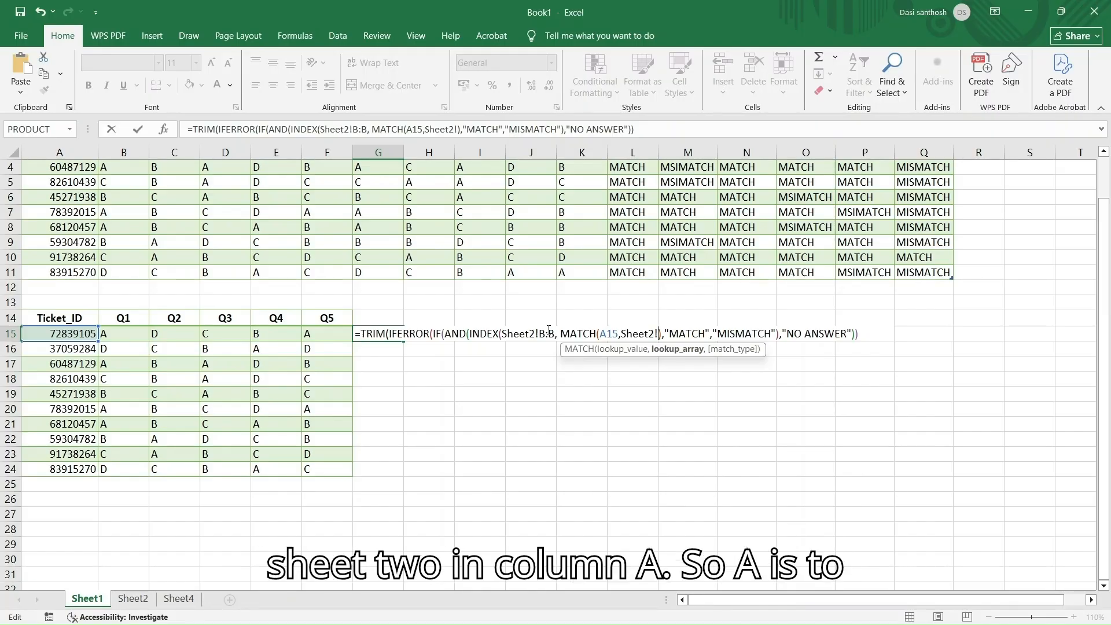
{"action": "type", "text": "A:A"}
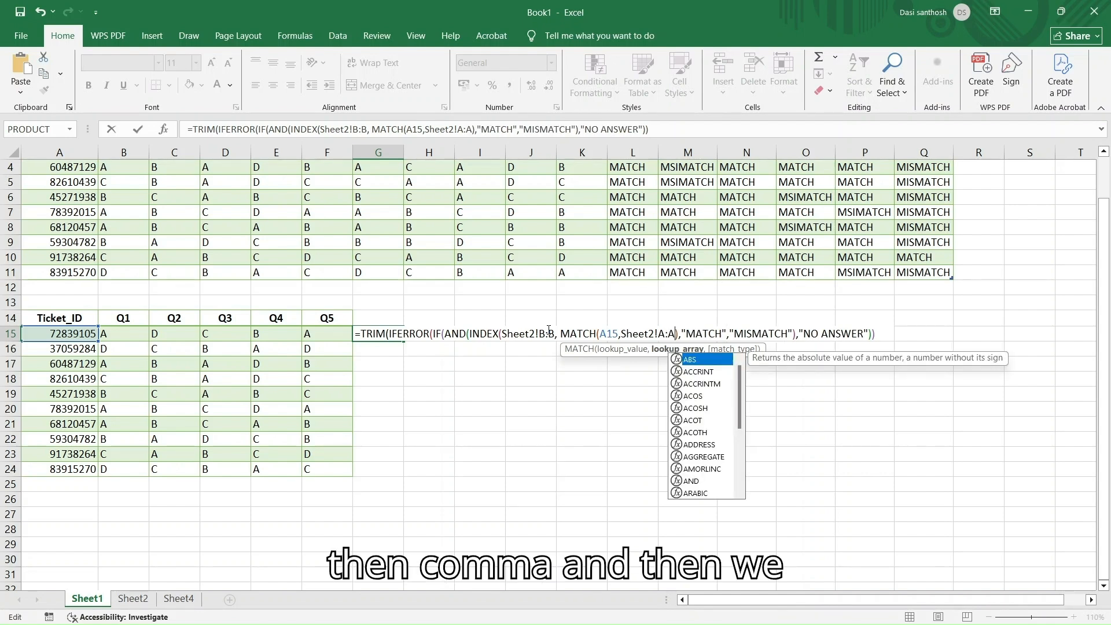
{"action": "type", "text": ","}
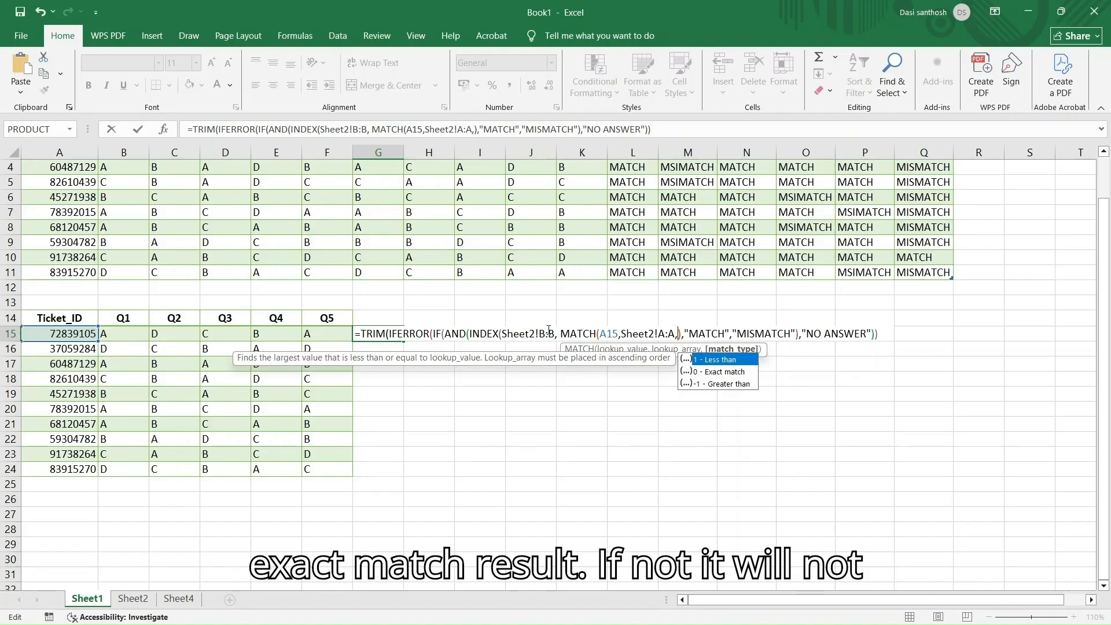
{"action": "type", "text": "0"}
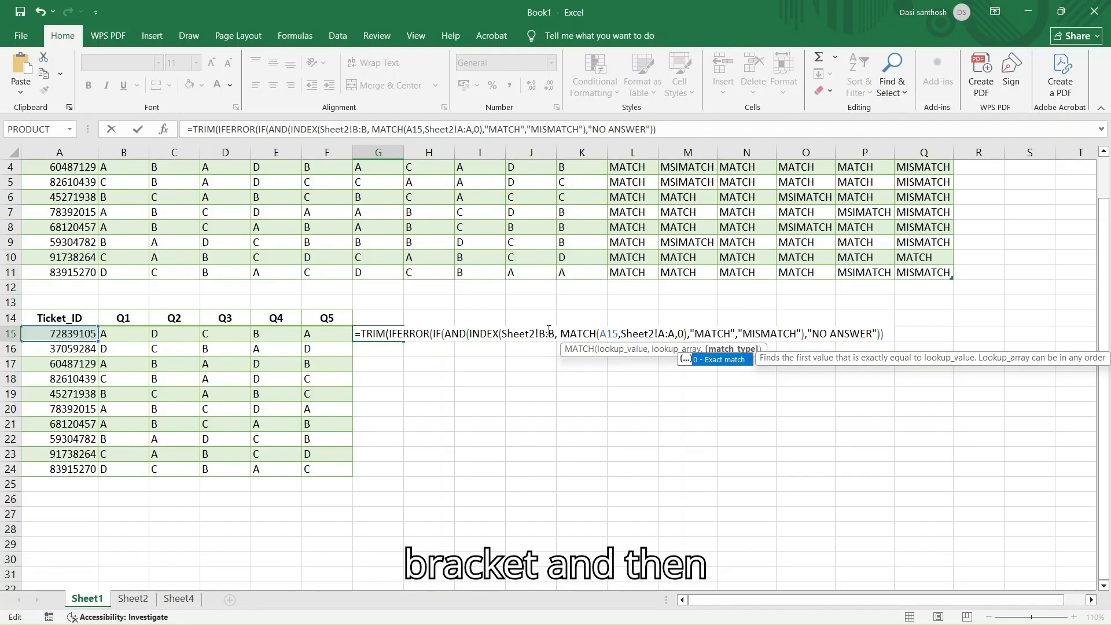
{"action": "type", "text": "))"}
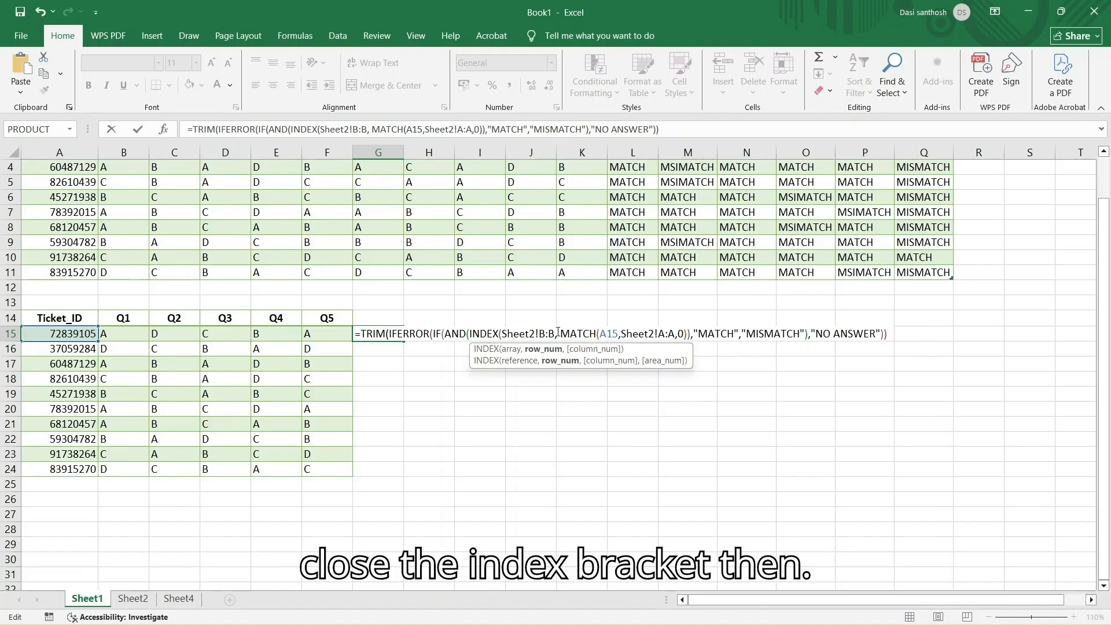
Step: Close the INDEX function in the G15 formula and compare its result with B15 using =B15
{"action": "type", "text": ")"}
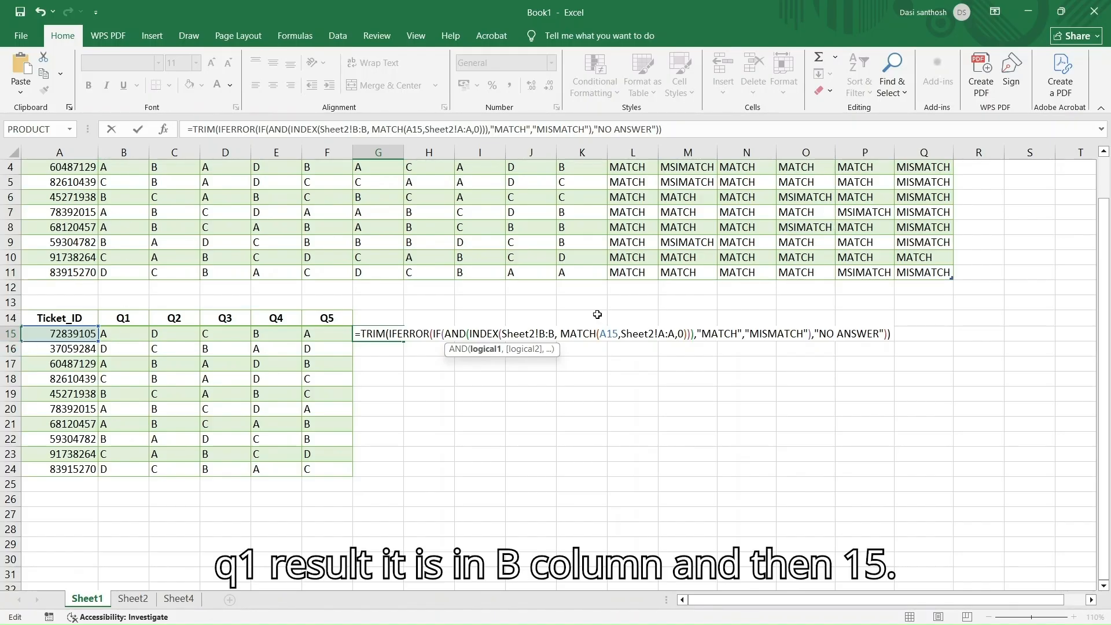
{"action": "type", "text": "="}
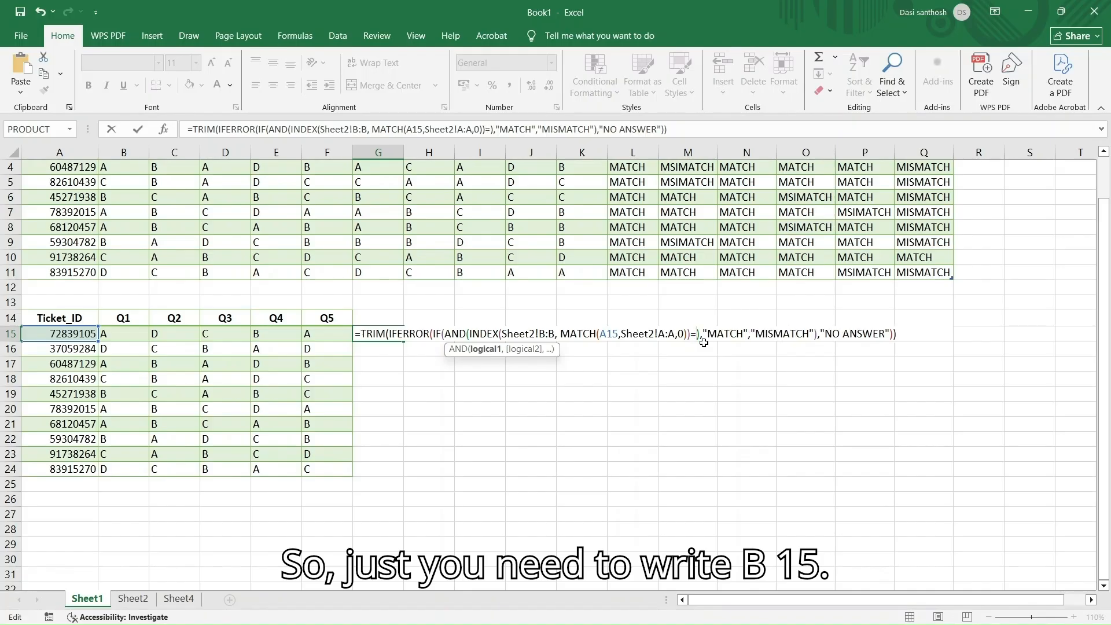
{"action": "type", "text": "B15"}
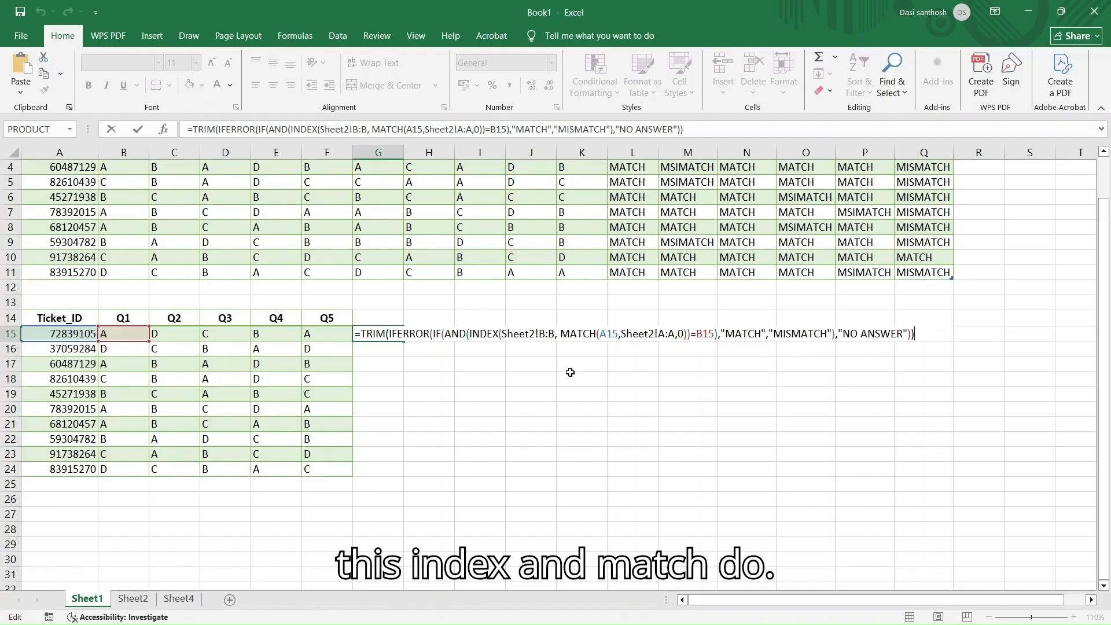
Step: Duplicate the whole INDEX/MATCH=B15 comparison as a second, comma-separated condition of the AND function
{"action": "left_click", "coordinate": [690, 335]}
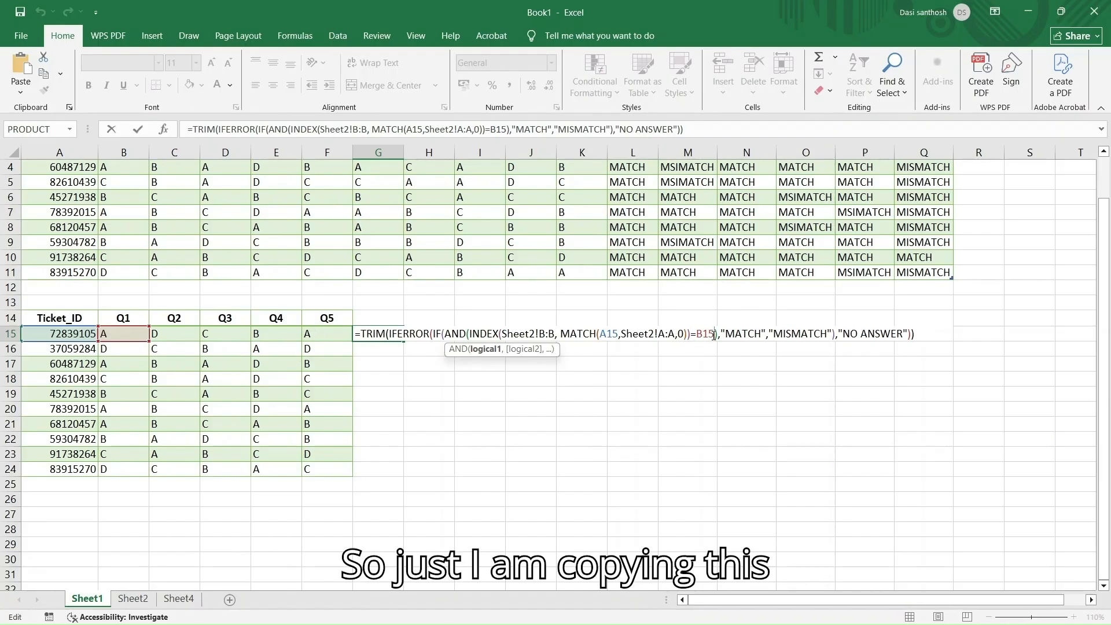
{"action": "left_click_drag", "start_coordinate": [471, 338], "coordinate": [715, 343]}
{"action": "key", "text": "ctrl+c"}
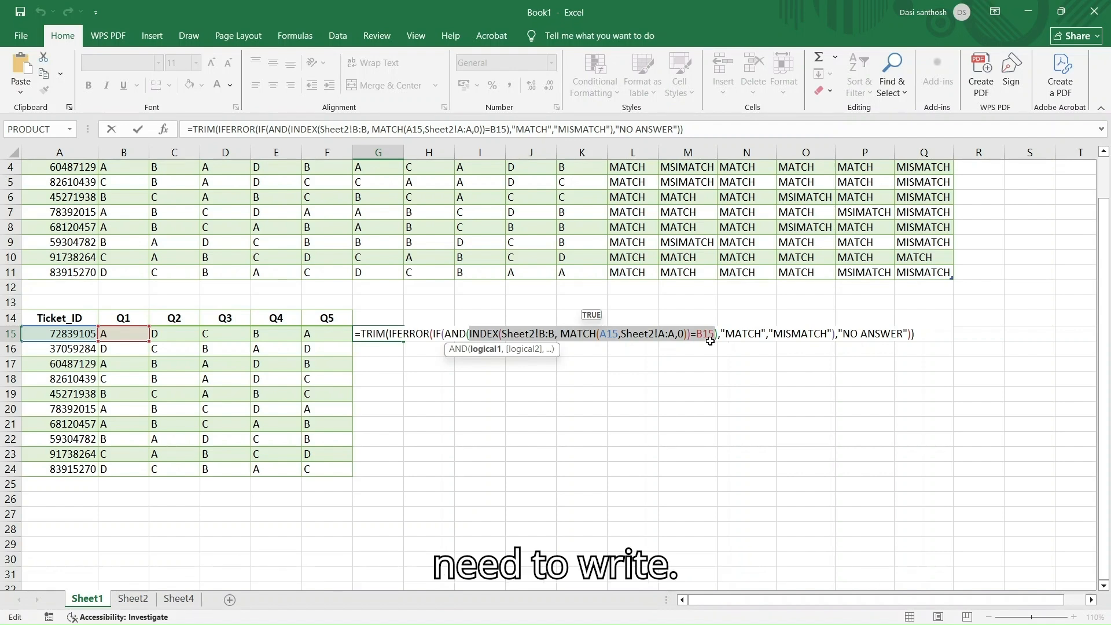
{"action": "key", "text": "F9"}
{"action": "key", "text": "ctrl+z"}
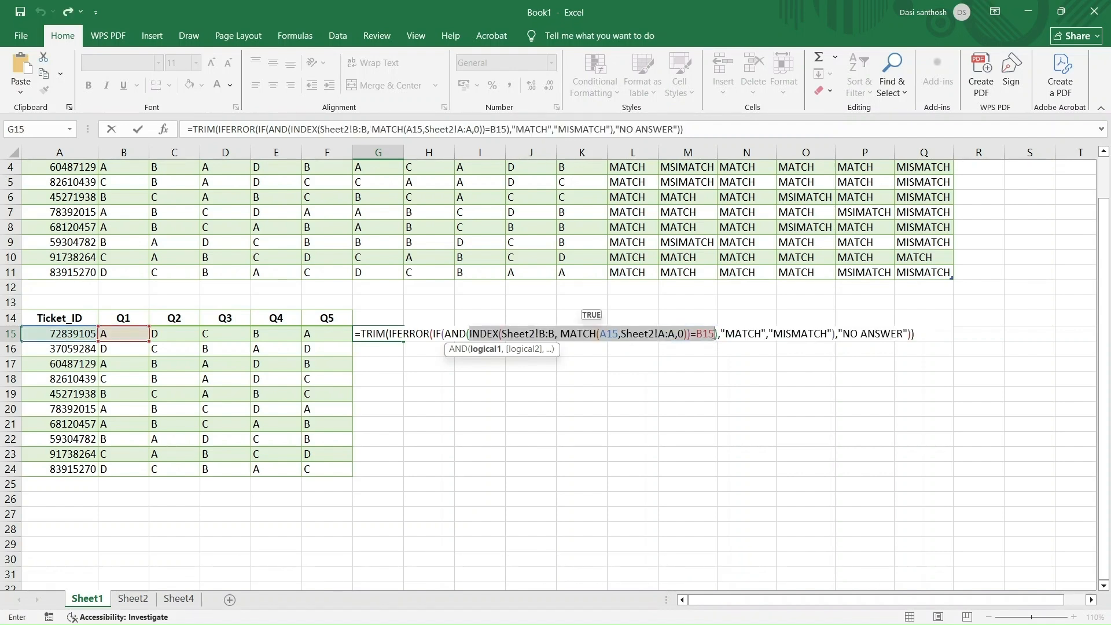
{"action": "left_click", "coordinate": [714, 340]}
{"action": "type", "text": ","}
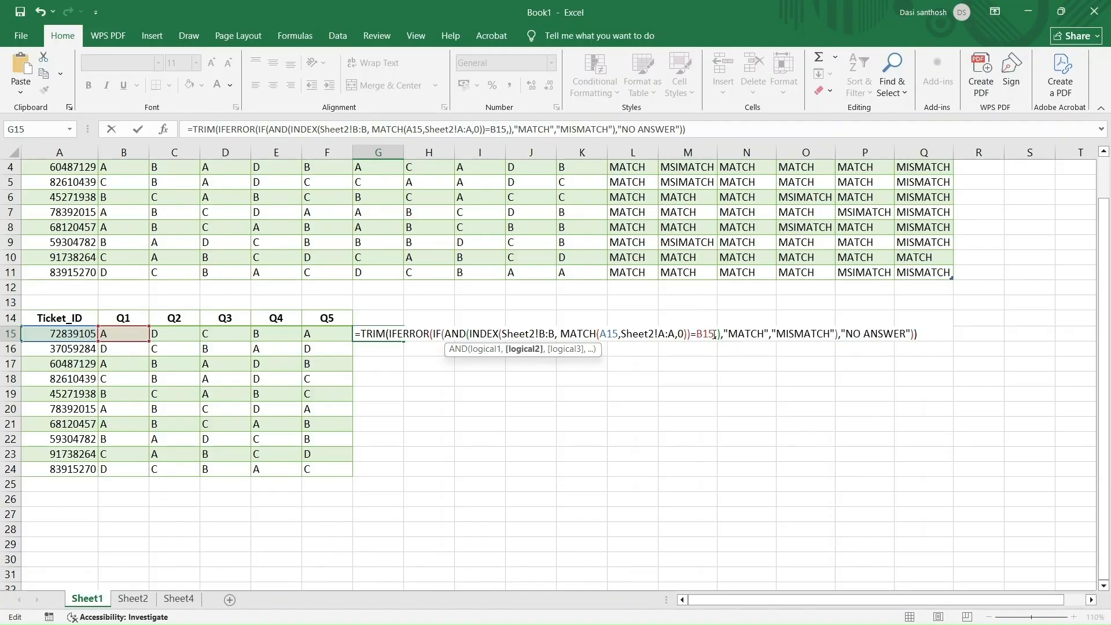
{"action": "key", "text": "ctrl+v"}
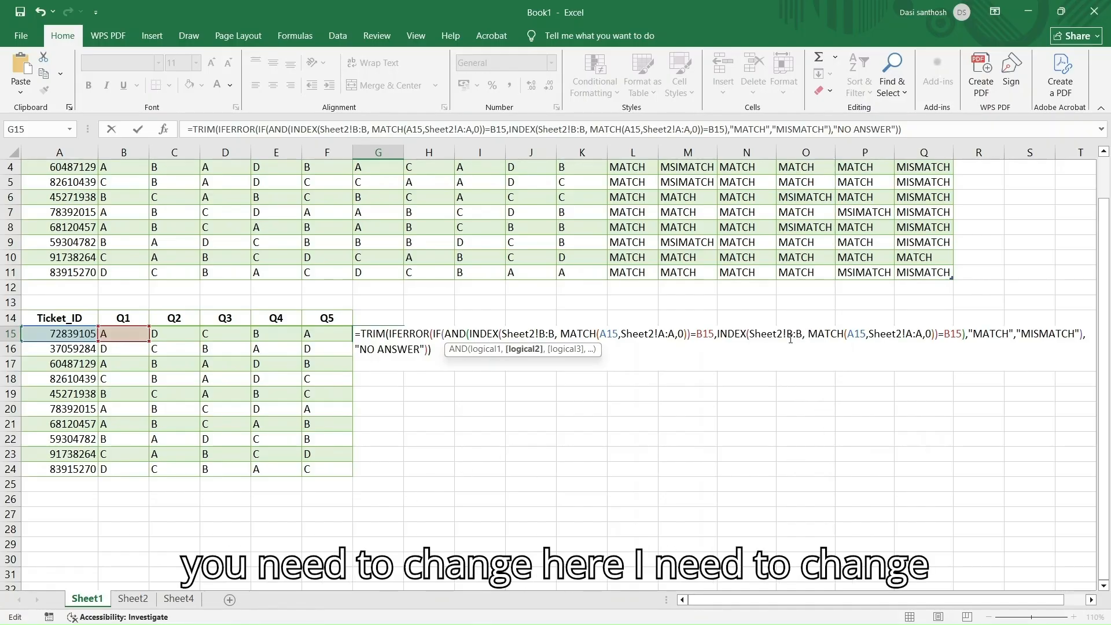
Step: Change the second AND condition to look up Sheet2!C:C and compare it with C15
{"action": "left_click", "coordinate": [857, 336]}
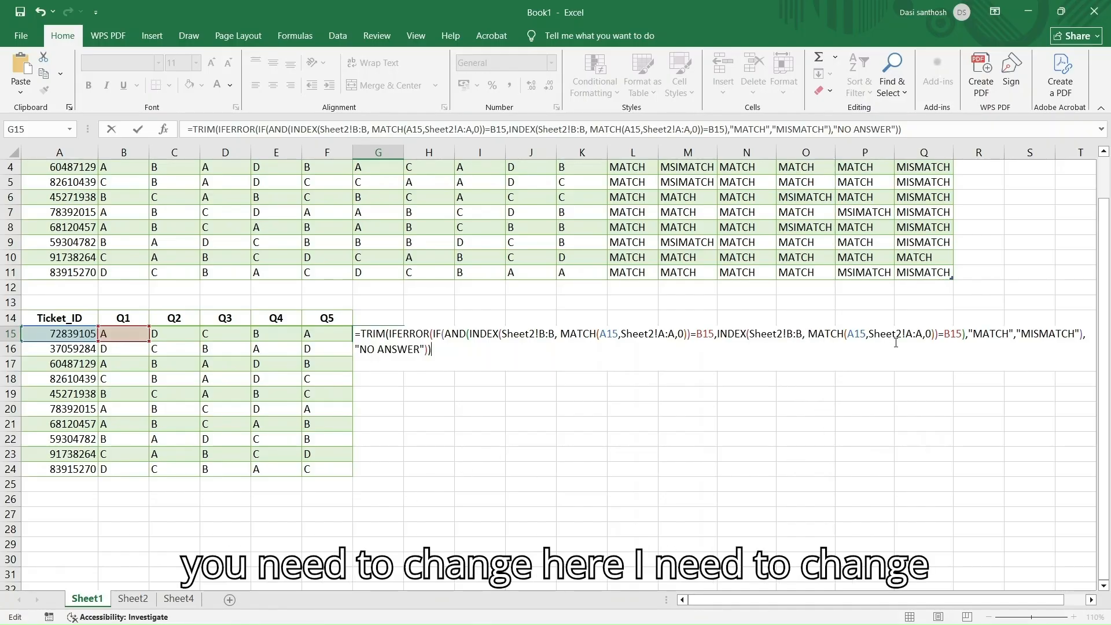
{"action": "left_click", "coordinate": [784, 339]}
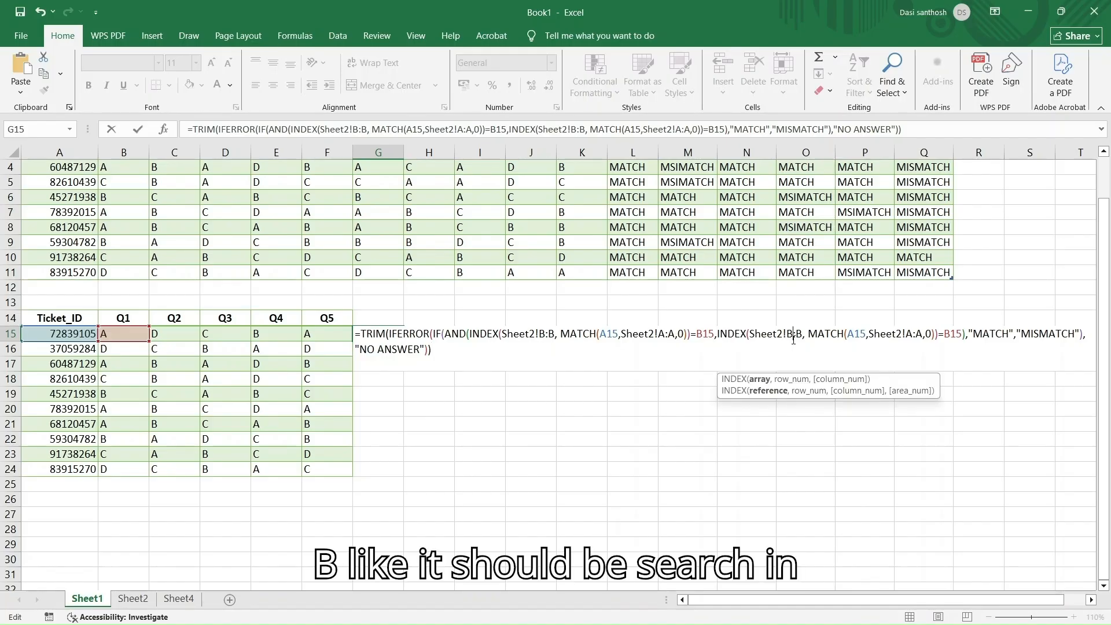
{"action": "key", "text": "BackSpace"}
{"action": "type", "text": "C"}
{"action": "key", "text": "BackSpace"}
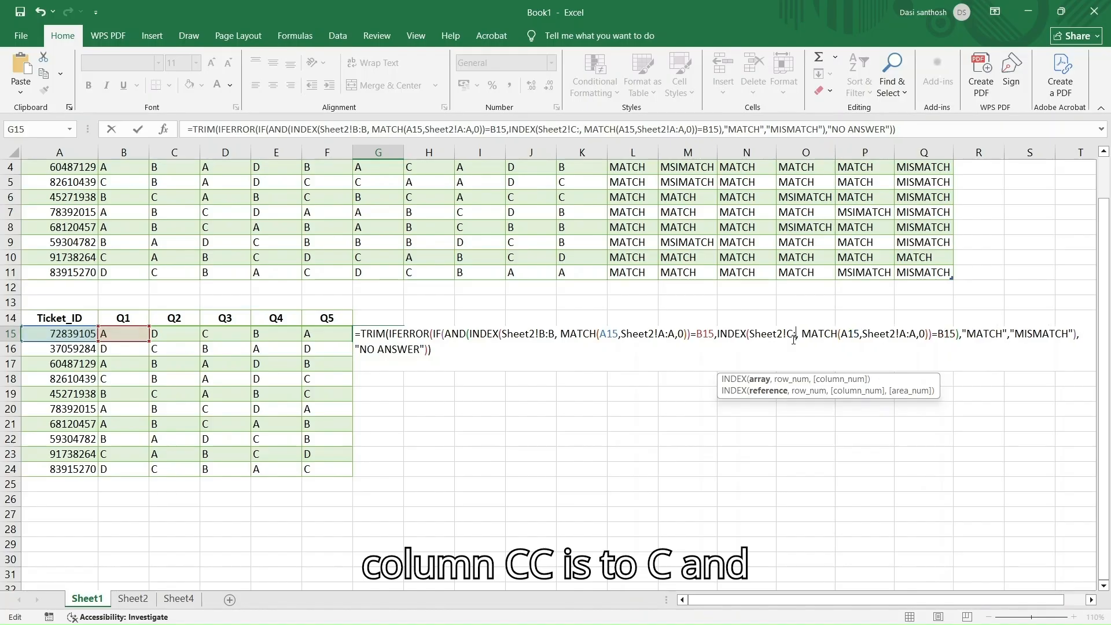
{"action": "type", "text": "C"}
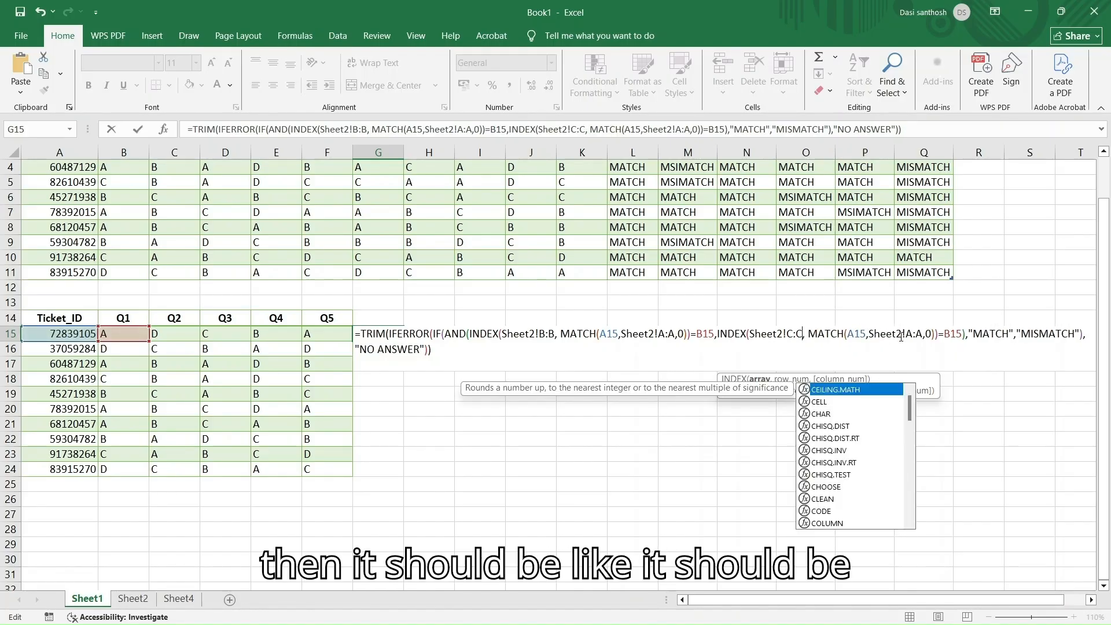
{"action": "left_click", "coordinate": [931, 338]}
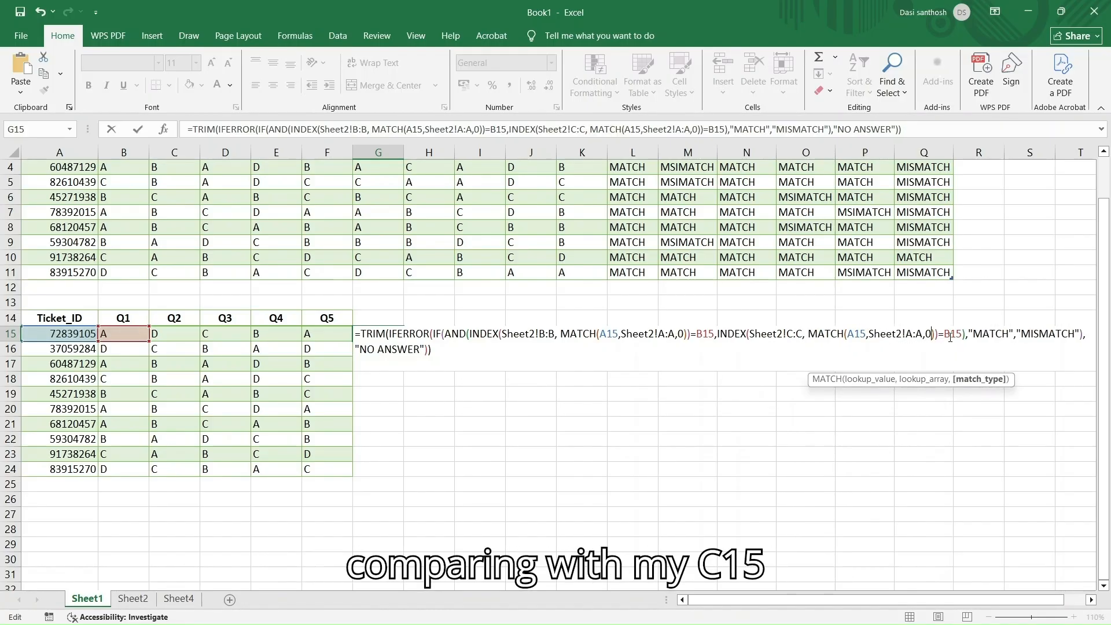
{"action": "left_click", "coordinate": [950, 338]}
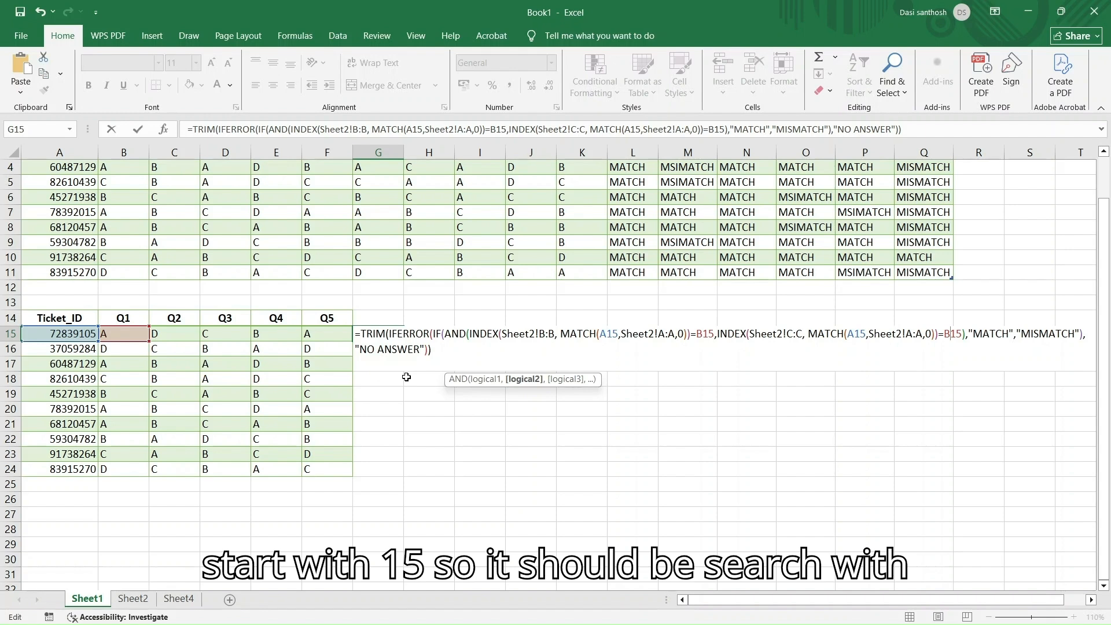
{"action": "key", "text": "BackSpace"}
{"action": "type", "text": "C"}
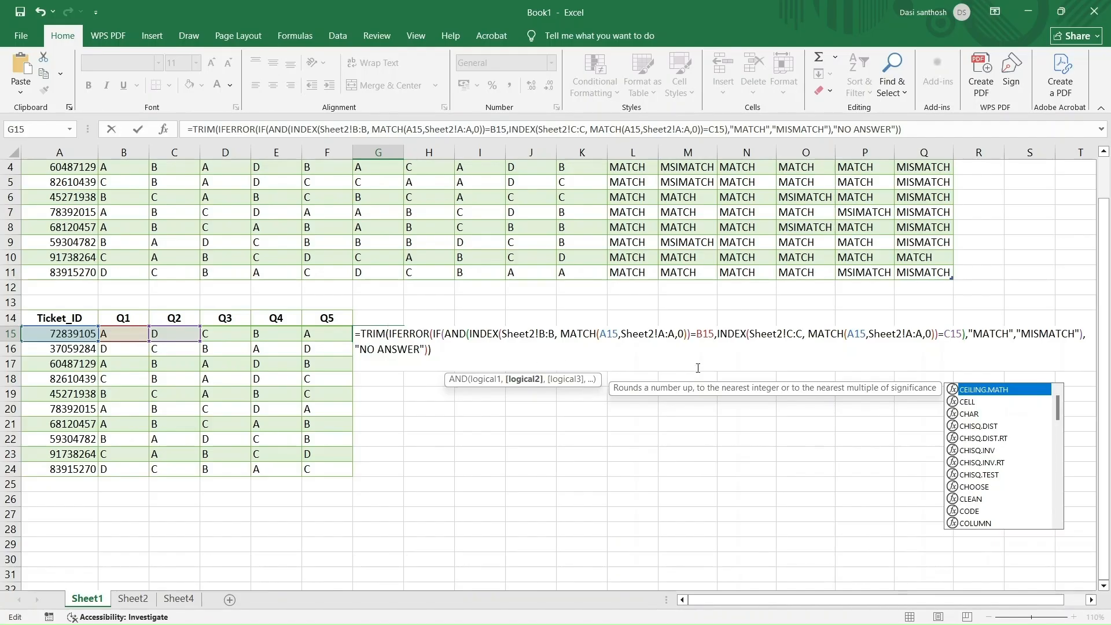
Step: Paste the copied INDEX/MATCH comparison after C15 as the third AND condition, separated by a comma
{"action": "left_click", "coordinate": [846, 333]}
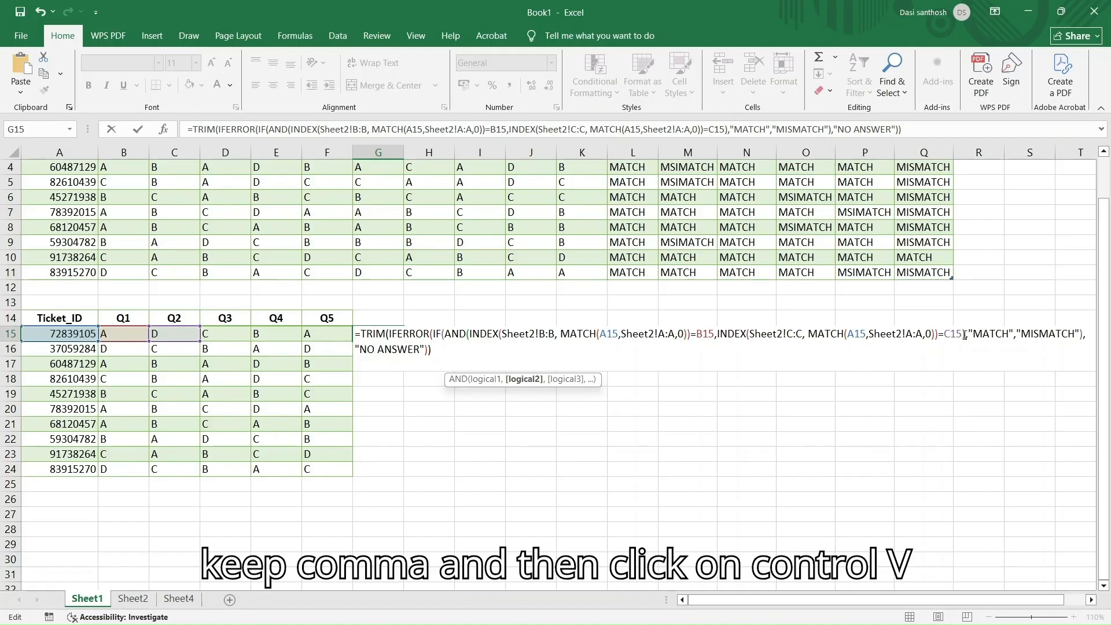
{"action": "type", "text": ","}
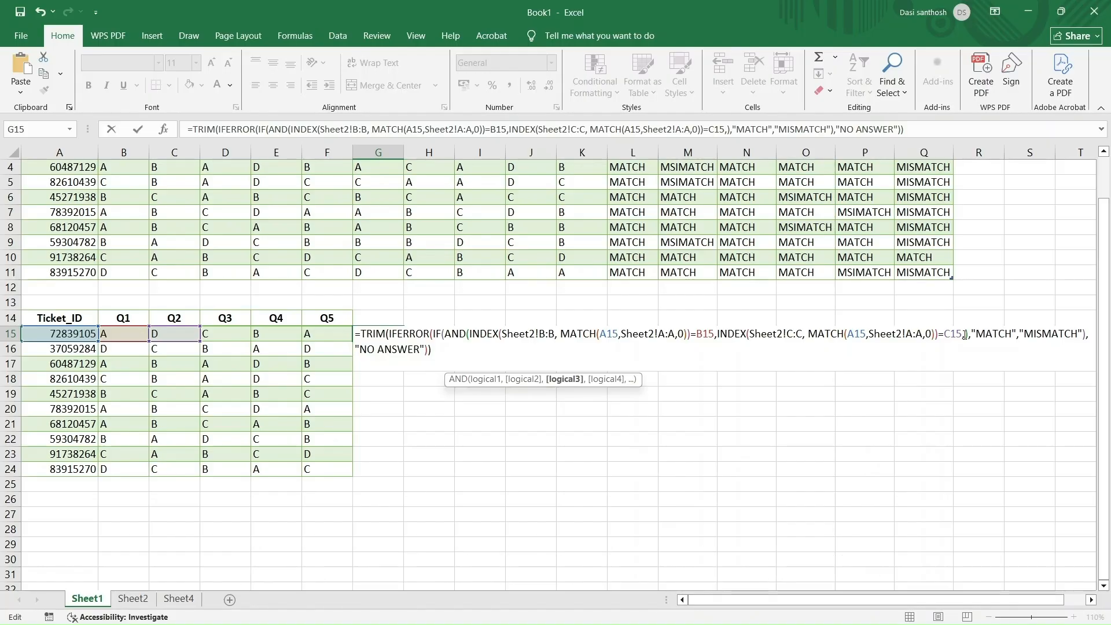
{"action": "key", "text": "ctrl+v"}
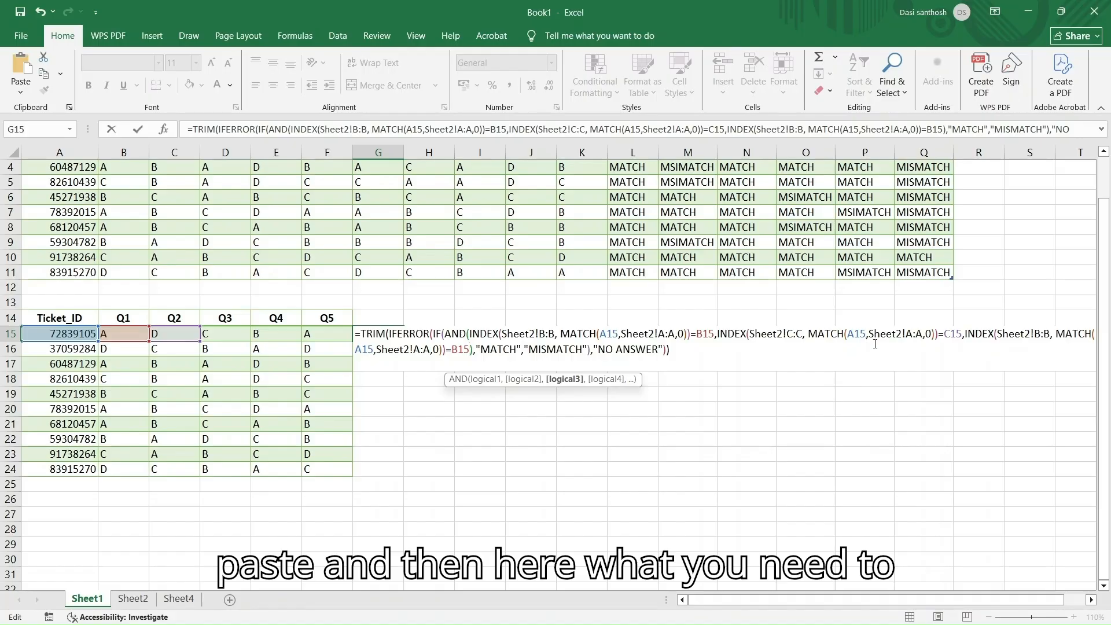
Step: Change the third AND condition to look up Sheet2!D:D and compare it with D15
{"action": "left_click", "coordinate": [1041, 336]}
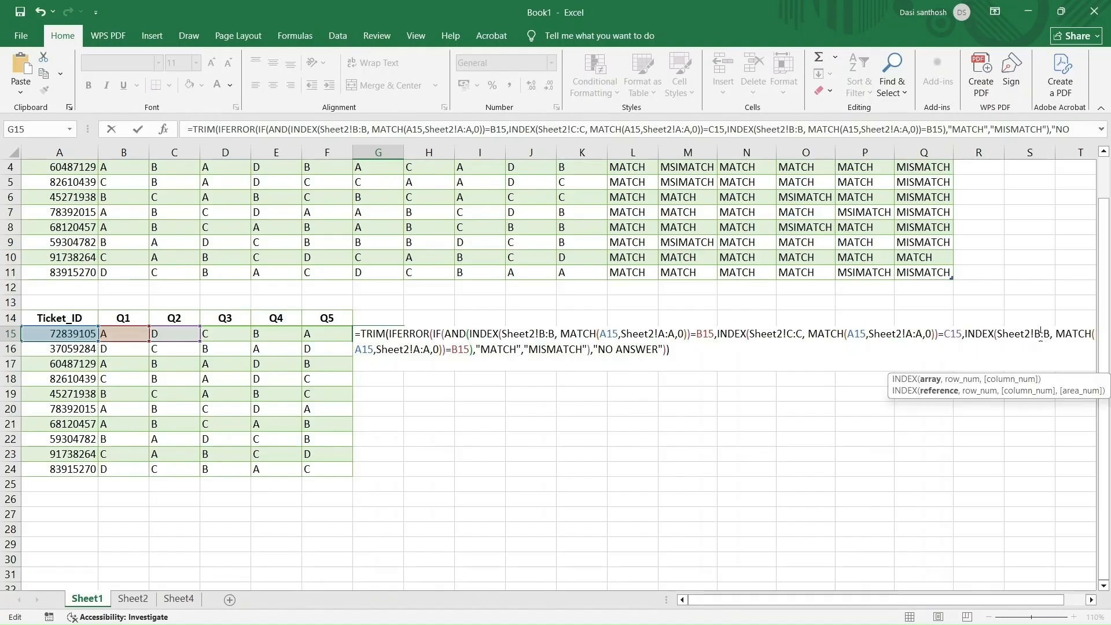
{"action": "key", "text": "BackSpace"}
{"action": "type", "text": "D"}
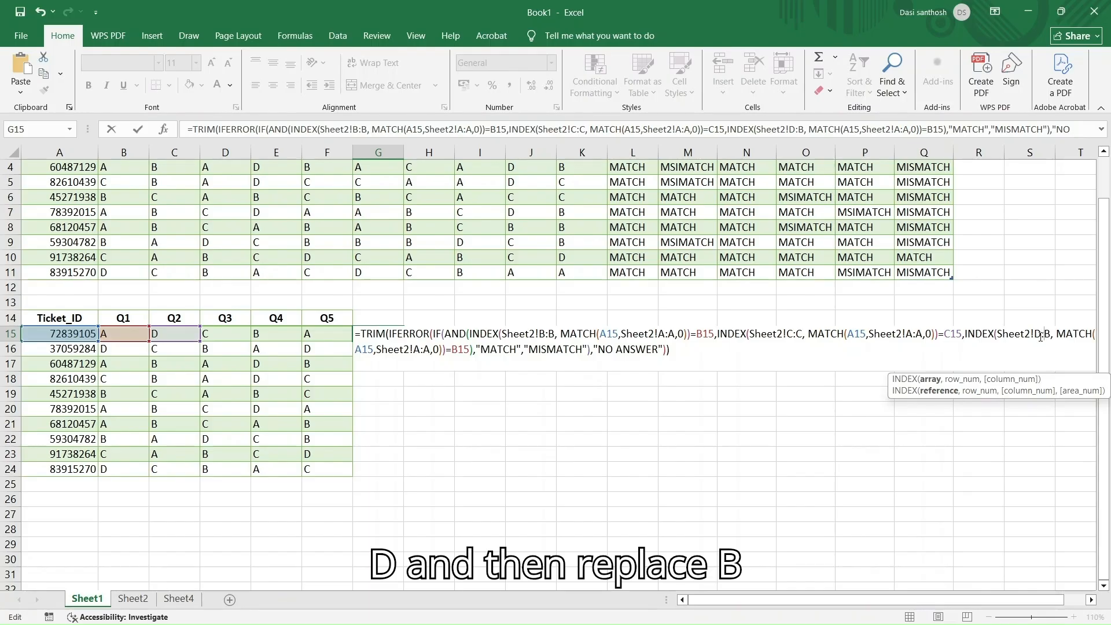
{"action": "key", "text": "Right"}
{"action": "key", "text": "Right"}
{"action": "key", "text": "BackSpace"}
{"action": "type", "text": "D"}
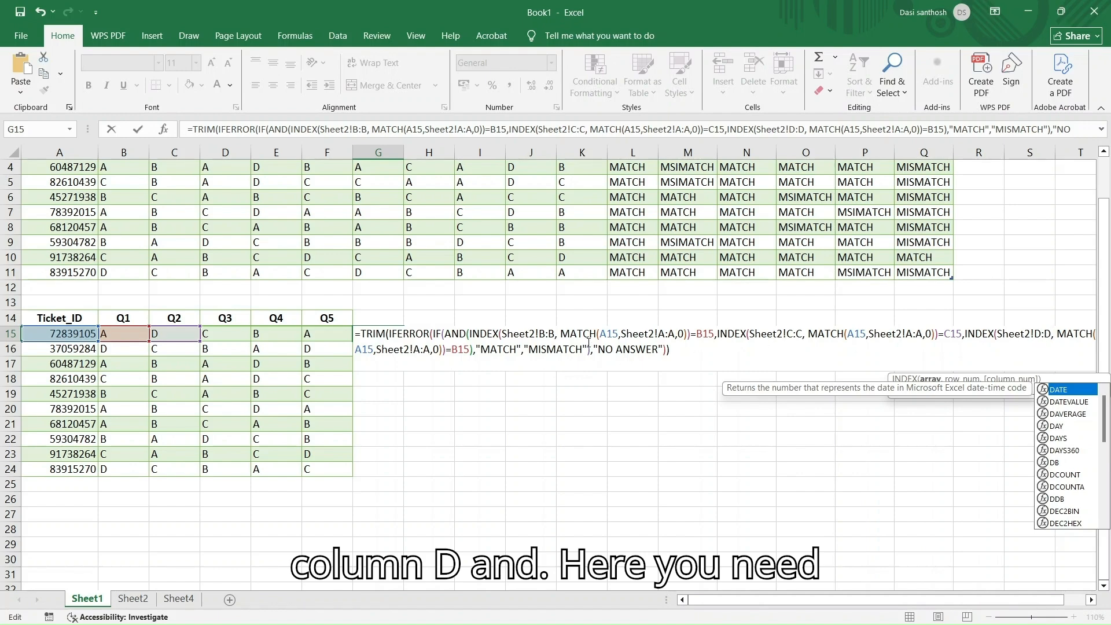
{"action": "left_click", "coordinate": [487, 336]}
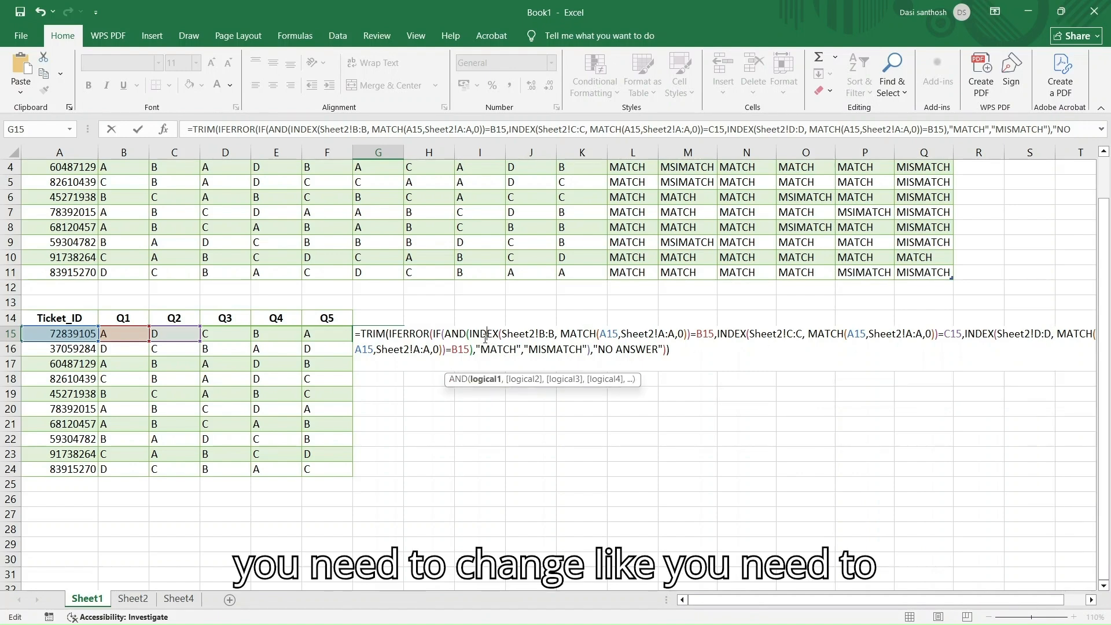
{"action": "left_click", "coordinate": [451, 347]}
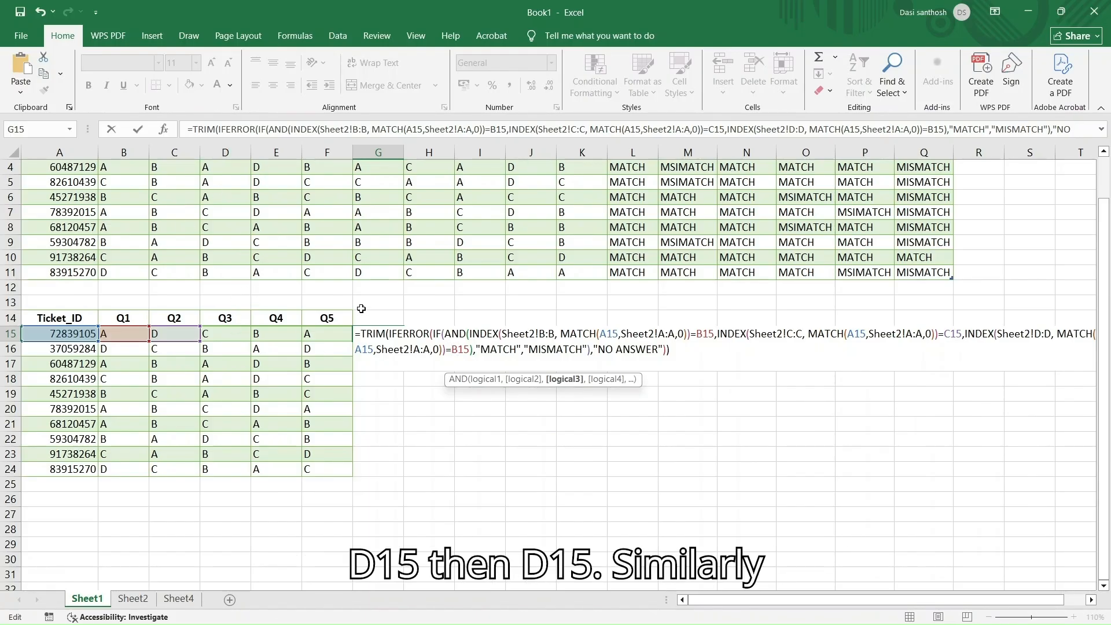
{"action": "key", "text": "Delete"}
{"action": "type", "text": "D"}
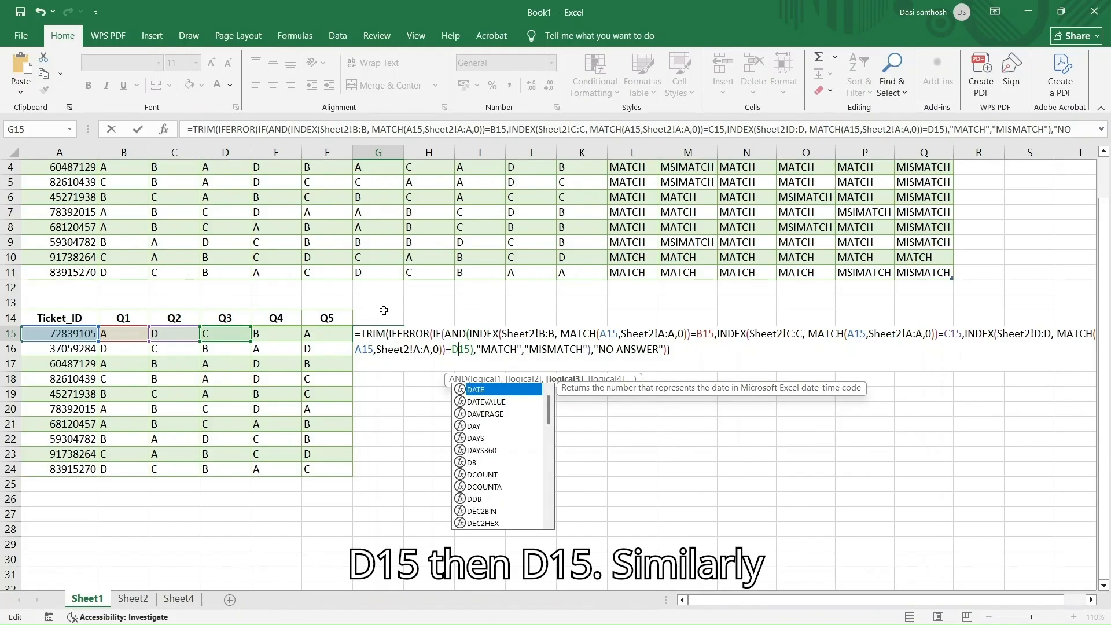
Step: Paste the copied INDEX/MATCH comparison after D15 as the fourth AND condition, separated by a comma
{"action": "key", "text": "Right"}
{"action": "key", "text": "Right"}
{"action": "type", "text": ","}
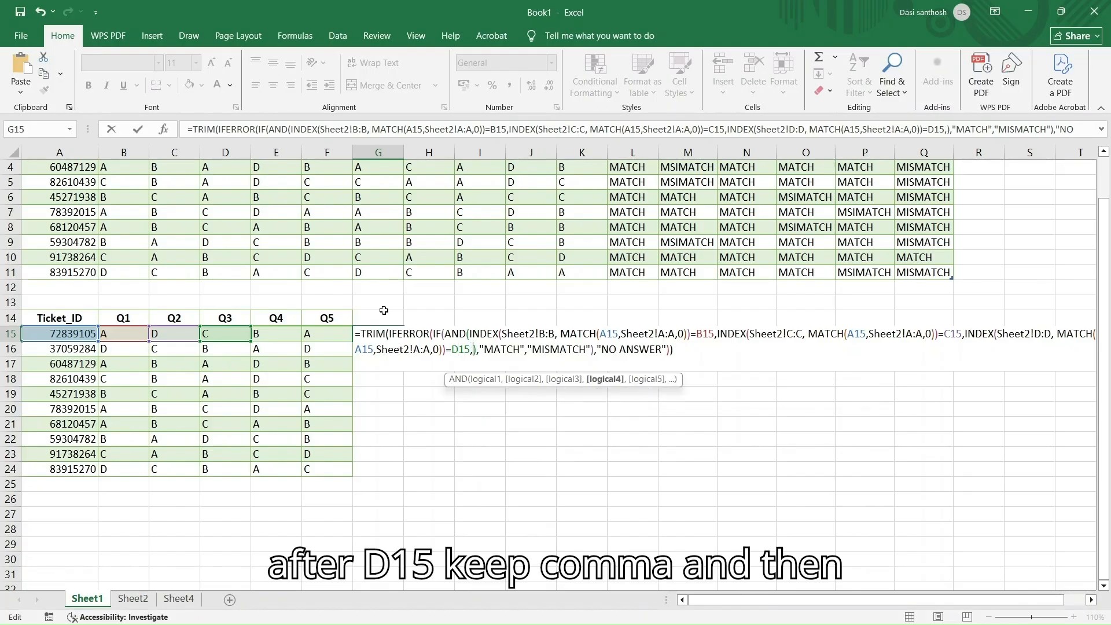
{"action": "type", "text": "INDEX(Sheet2!B:B, MATCH(A15,Sheet2!A:A,0))=B15"}
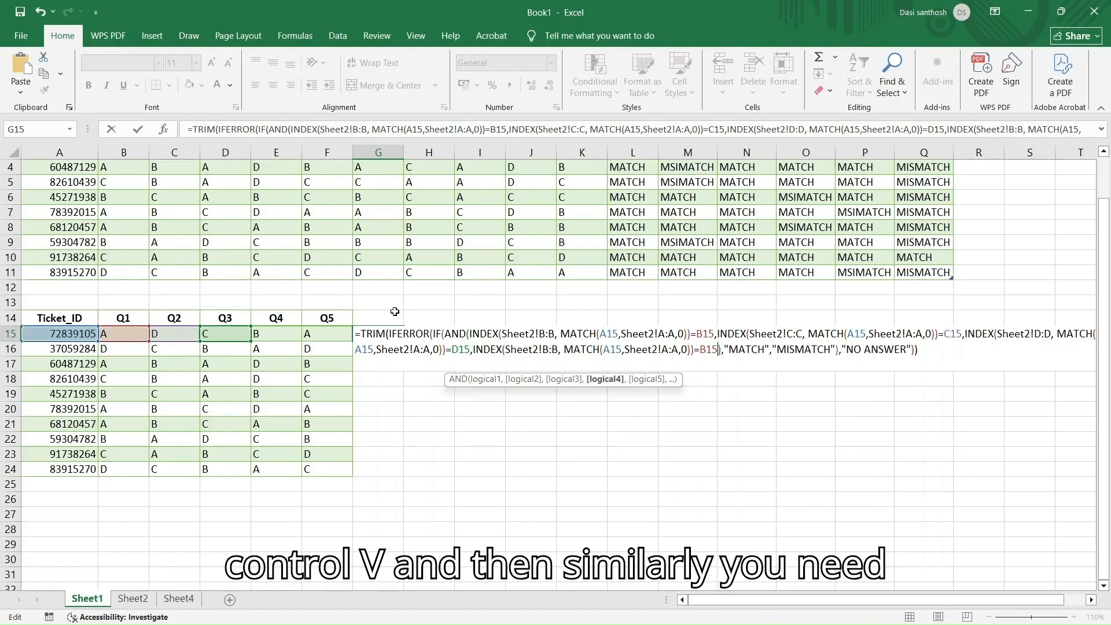
Step: Set the INDEX array of the fourth AND condition to Sheet2!E:E
{"action": "left_click", "coordinate": [507, 350]}
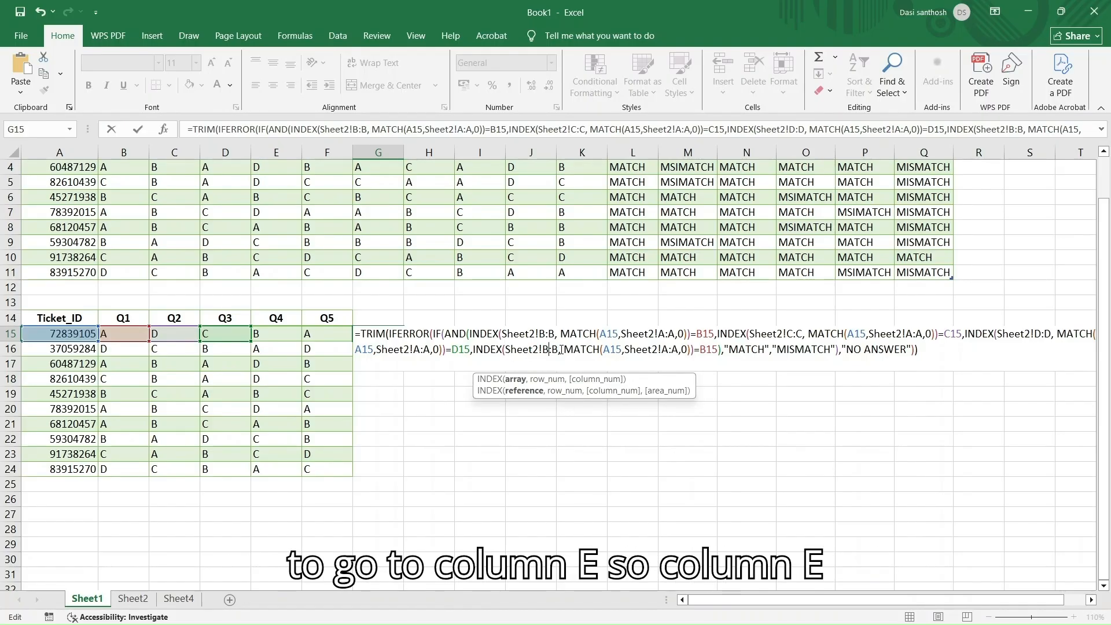
{"action": "key", "text": "BackSpace"}
{"action": "type", "text": "E"}
{"action": "key", "text": "Right"}
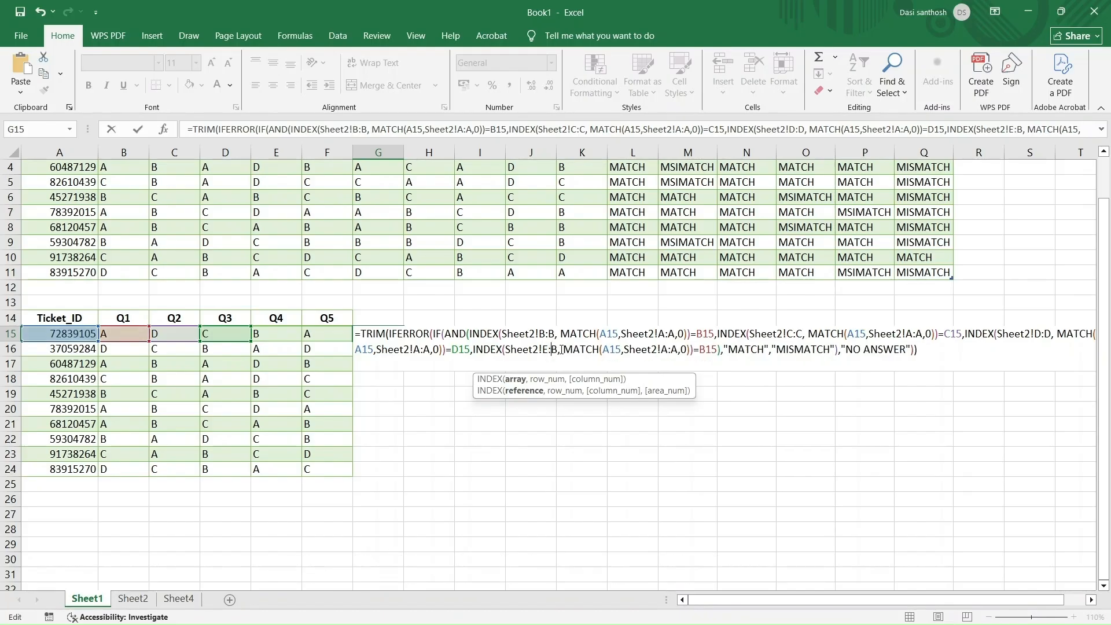
{"action": "key", "text": "Delete"}
{"action": "type", "text": "E"}
{"action": "key", "text": "Right"}
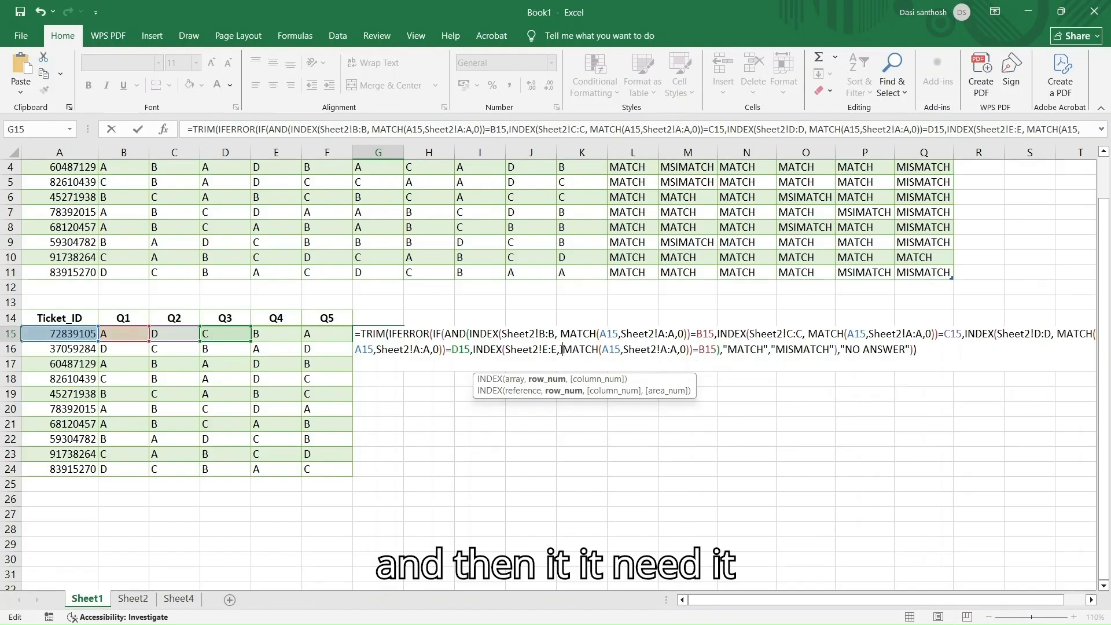
Step: Change the comparison cell of the fourth AND condition to E15
{"action": "key", "text": "Right"}
{"action": "key", "text": "Right"}
{"action": "key", "text": "Right"}
{"action": "key", "text": "Right"}
{"action": "key", "text": "Right"}
{"action": "key", "text": "Right"}
{"action": "key", "text": "Right"}
{"action": "key", "text": "Right"}
{"action": "key", "text": "Right"}
{"action": "key", "text": "Right"}
{"action": "key", "text": "Right"}
{"action": "key", "text": "Right"}
{"action": "key", "text": "Right"}
{"action": "key", "text": "Right"}
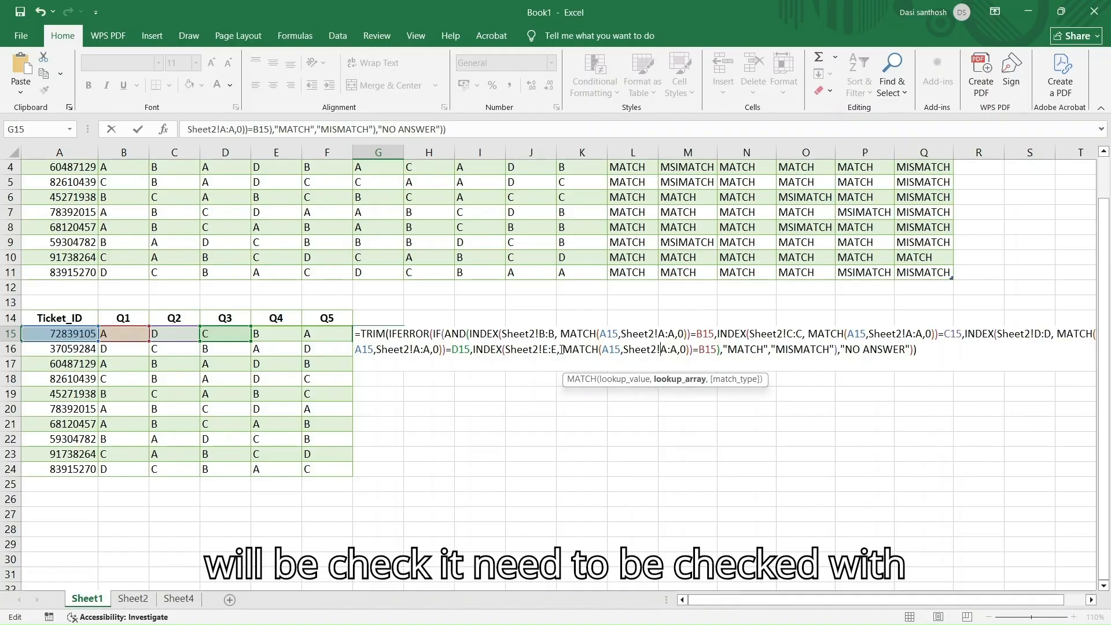
{"action": "key", "text": "Right"}
{"action": "key", "text": "Right"}
{"action": "key", "text": "Right"}
{"action": "key", "text": "Right"}
{"action": "key", "text": "Right"}
{"action": "key", "text": "Right"}
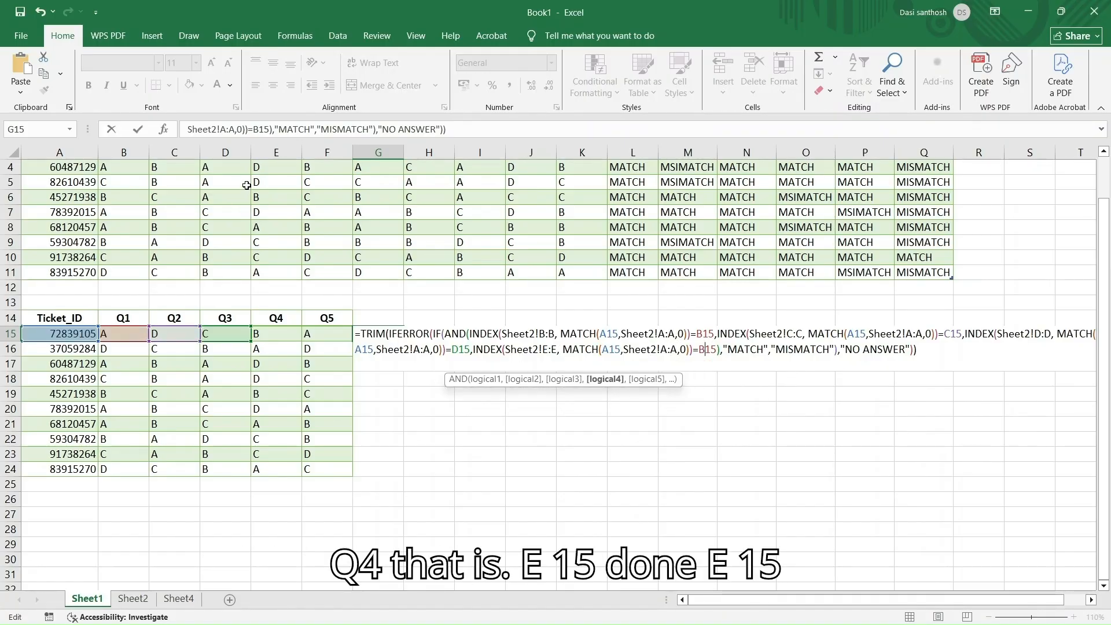
{"action": "key", "text": "BackSpace"}
{"action": "type", "text": "E"}
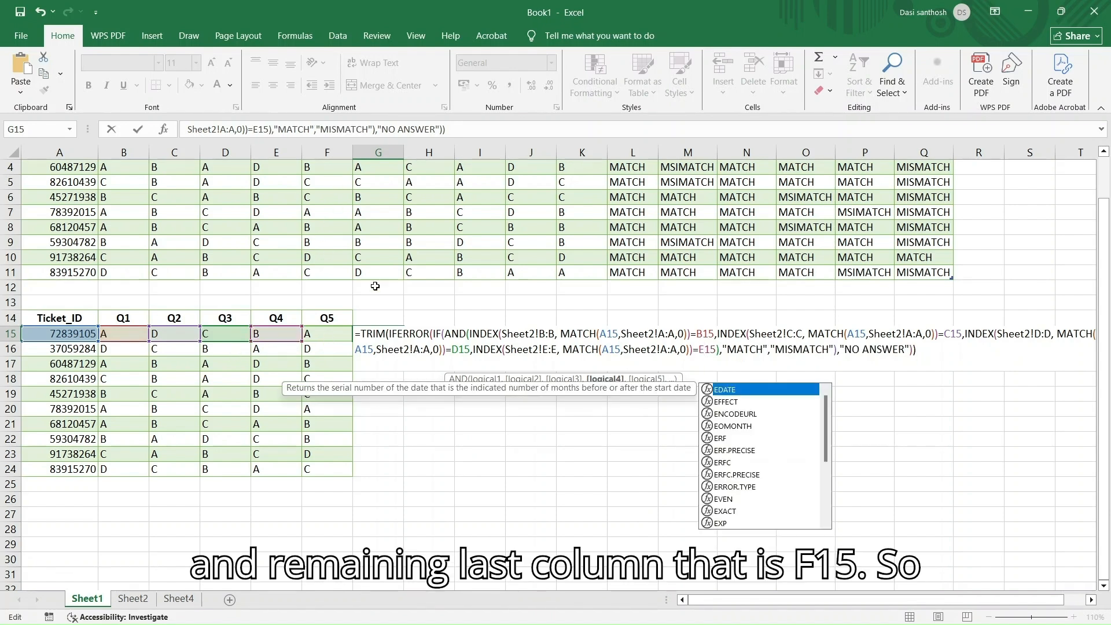
Step: Paste the copied INDEX/MATCH comparison after E15 as the fifth AND condition, keeping the AND function closed
{"action": "key", "text": "Right"}
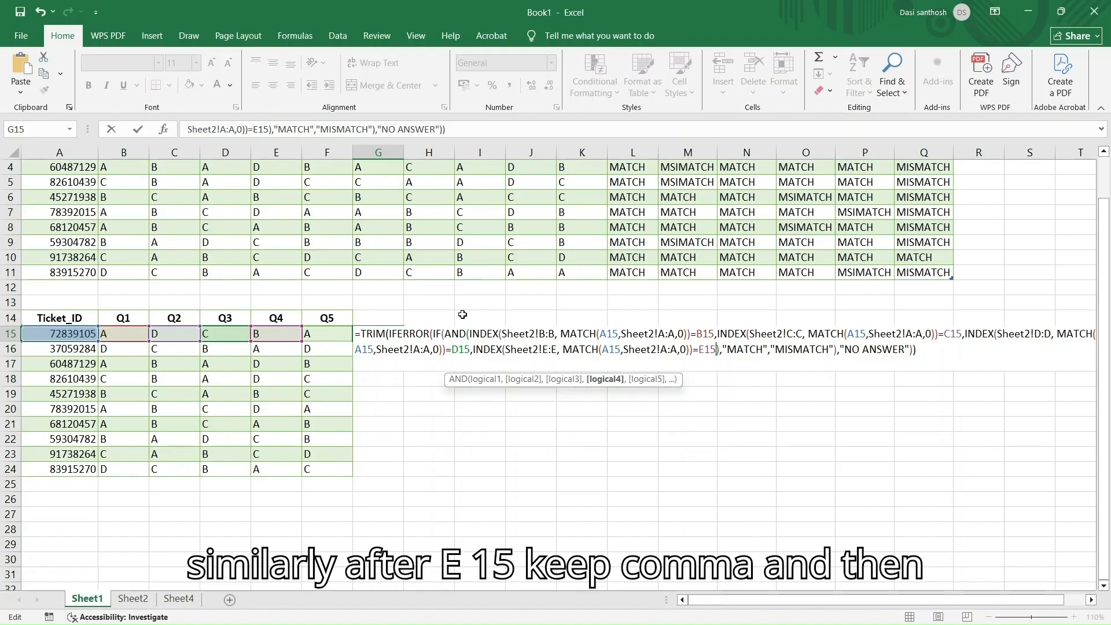
{"action": "type", "text": ","}
{"action": "type", "text": "INDEX(Sheet2!B:B, MATCH(A15,Sheet2!A:A,0))=B15"}
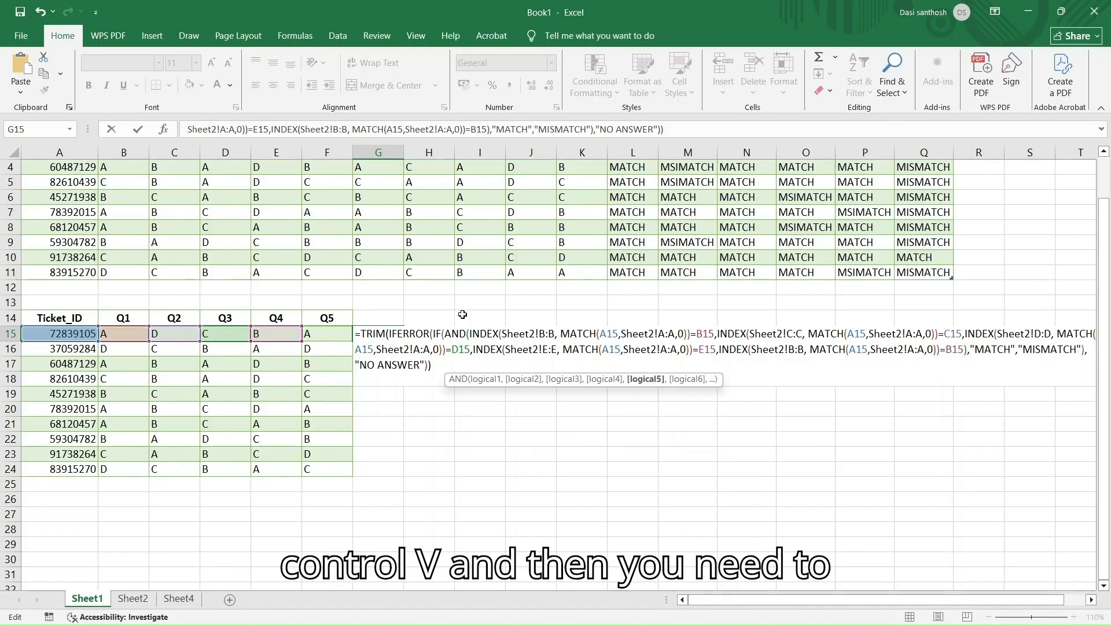
{"action": "type", "text": ")"}
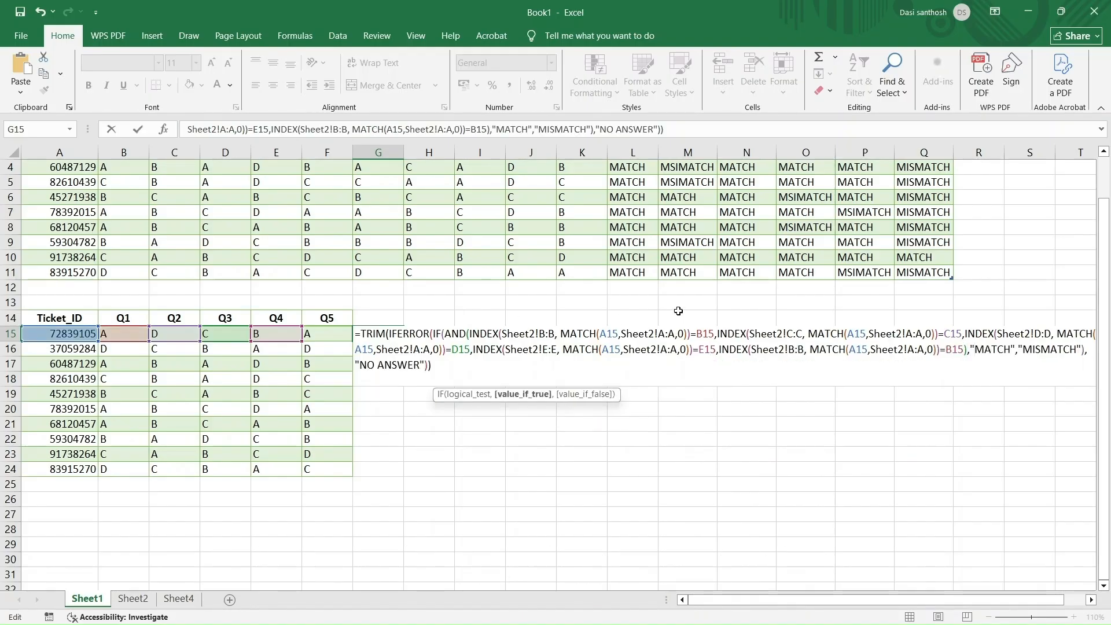
Step: Set the INDEX array of the fifth AND condition in G15 to Sheet2!F:F
{"action": "left_click", "coordinate": [775, 350]}
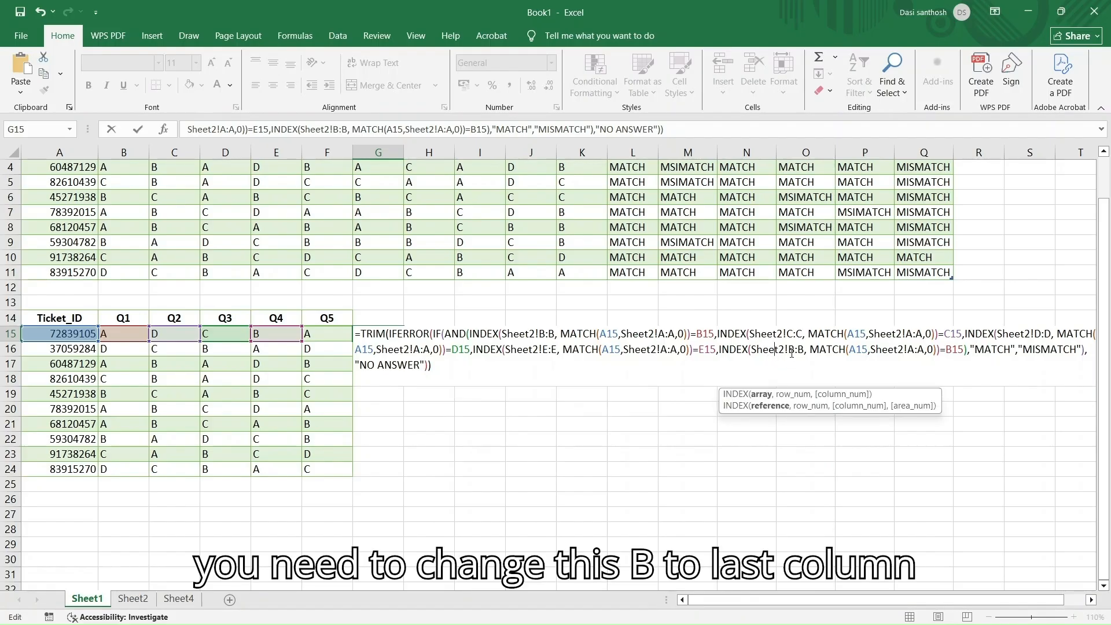
{"action": "key", "text": "Delete"}
{"action": "type", "text": "F"}
{"action": "key", "text": "BackSpace"}
{"action": "type", "text": "F"}
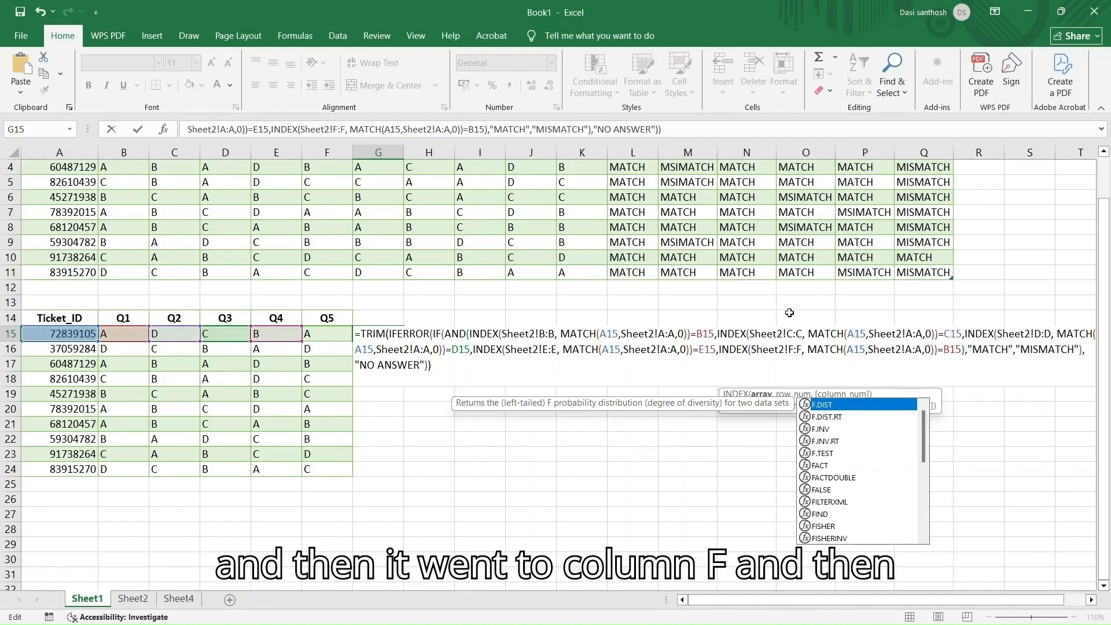
Step: Change the comparison cell of the fifth AND condition to F15
{"action": "key", "text": "Right"}
{"action": "key", "text": "Right"}
{"action": "key", "text": "Right"}
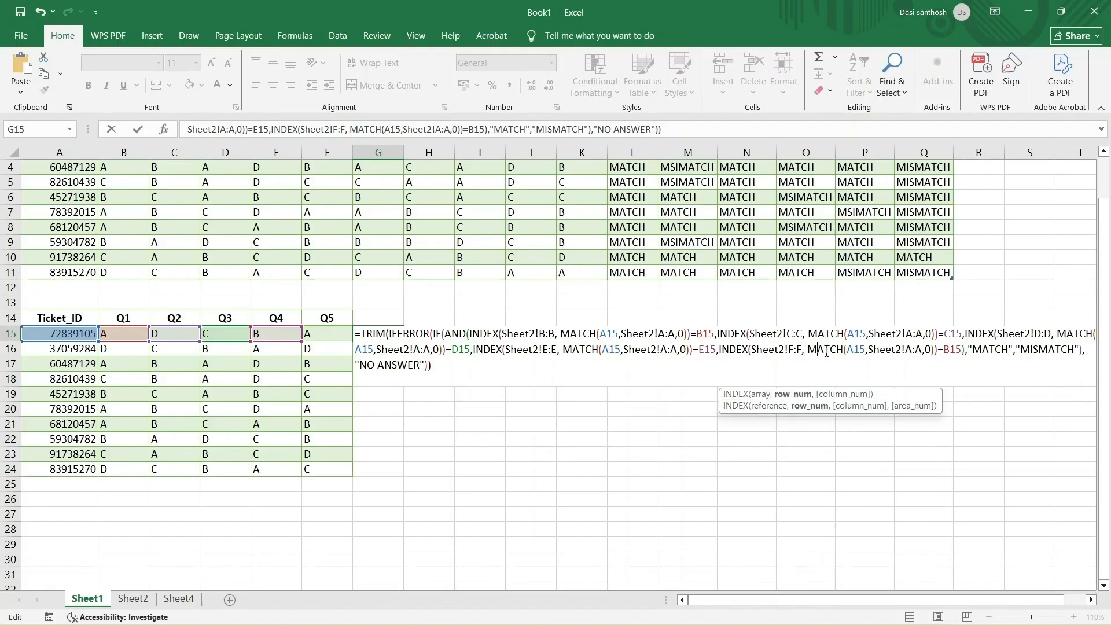
{"action": "key", "text": "Right"}
{"action": "key", "text": "Right"}
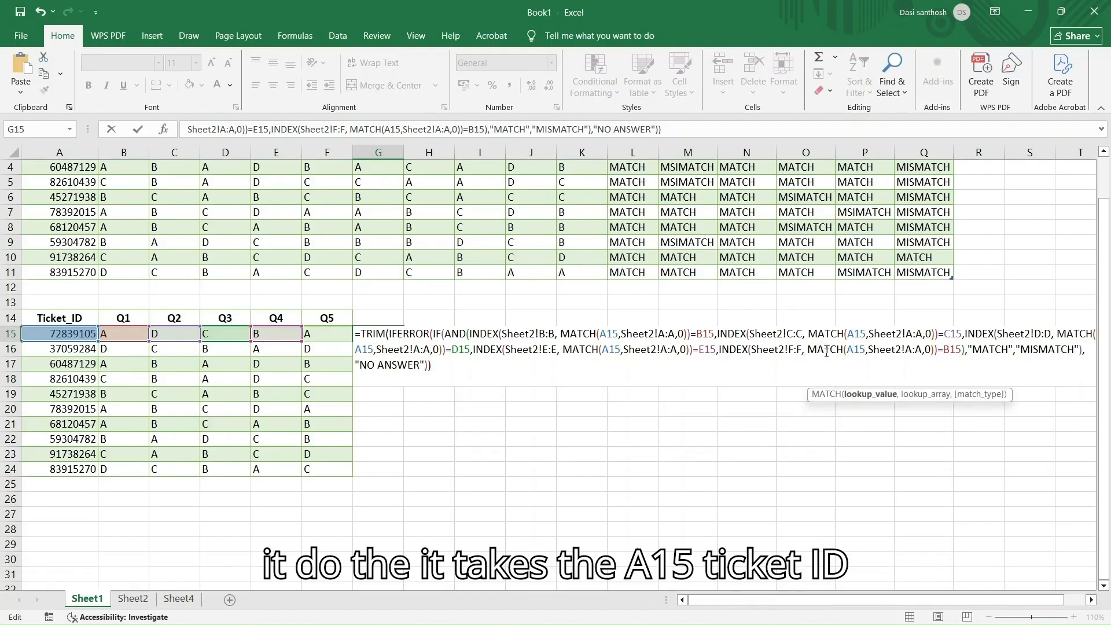
{"action": "key", "text": "Right"}
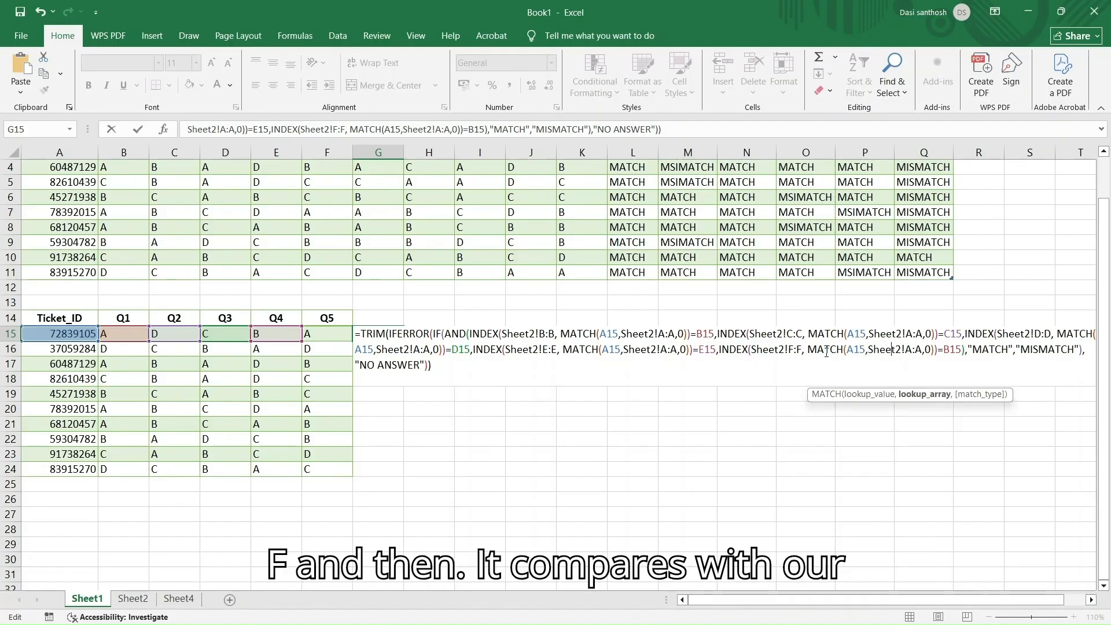
{"action": "key", "text": "Right"}
{"action": "key", "text": "Right"}
{"action": "key", "text": "Right"}
{"action": "key", "text": "Right"}
{"action": "key", "text": "Right"}
{"action": "key", "text": "Right"}
{"action": "key", "text": "Right"}
{"action": "key", "text": "BackSpace"}
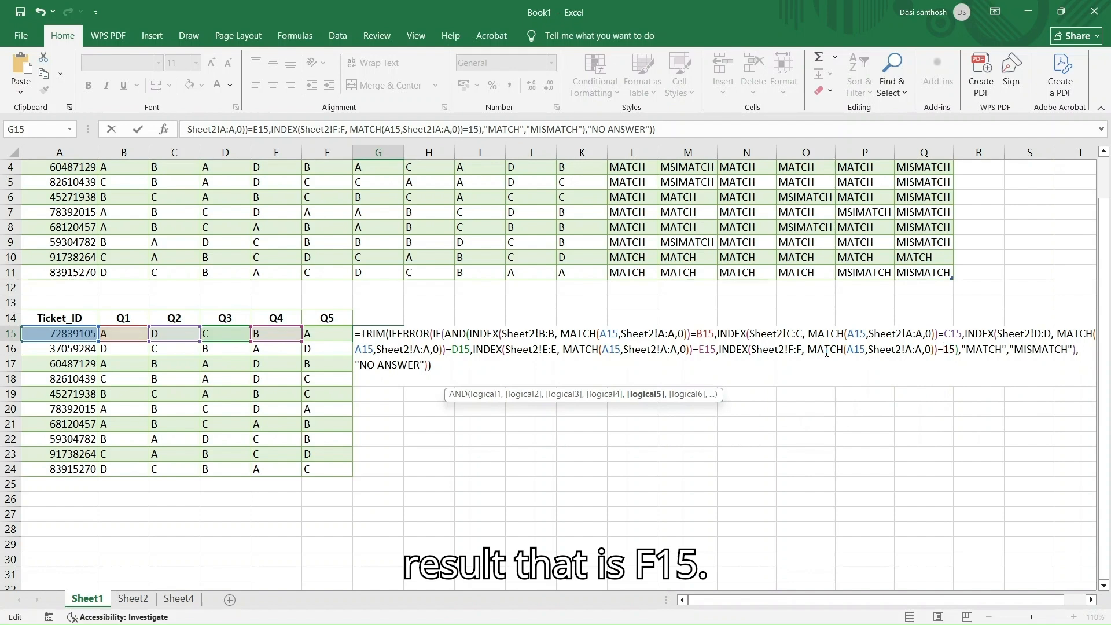
{"action": "type", "text": "F"}
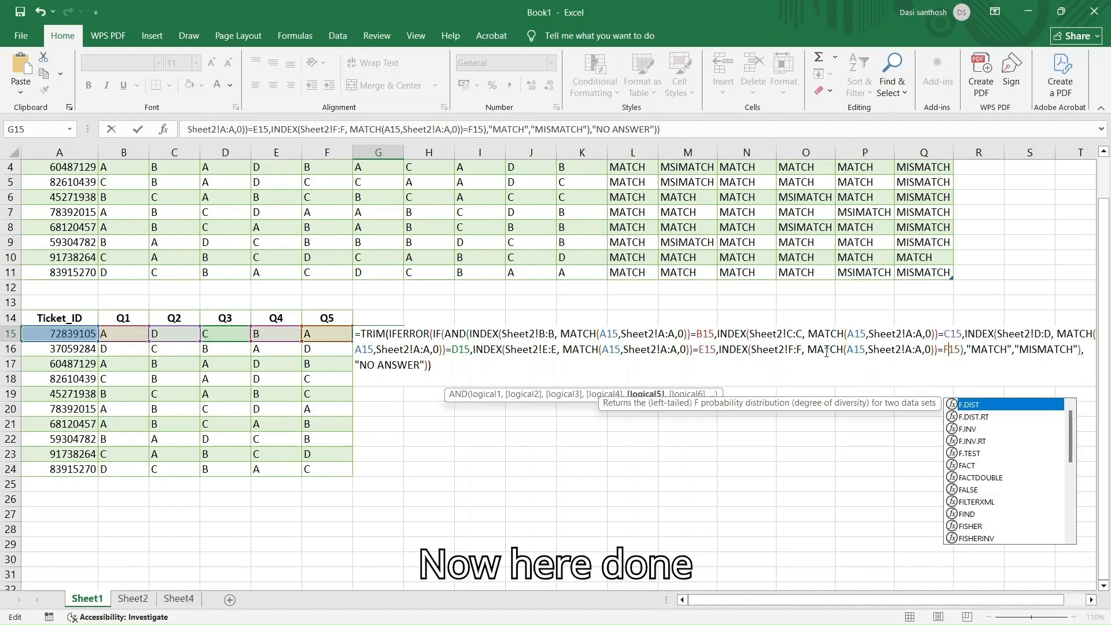
Step: Check the closing part of the nested formula in G15 and commit it
{"action": "key", "text": "Right"}
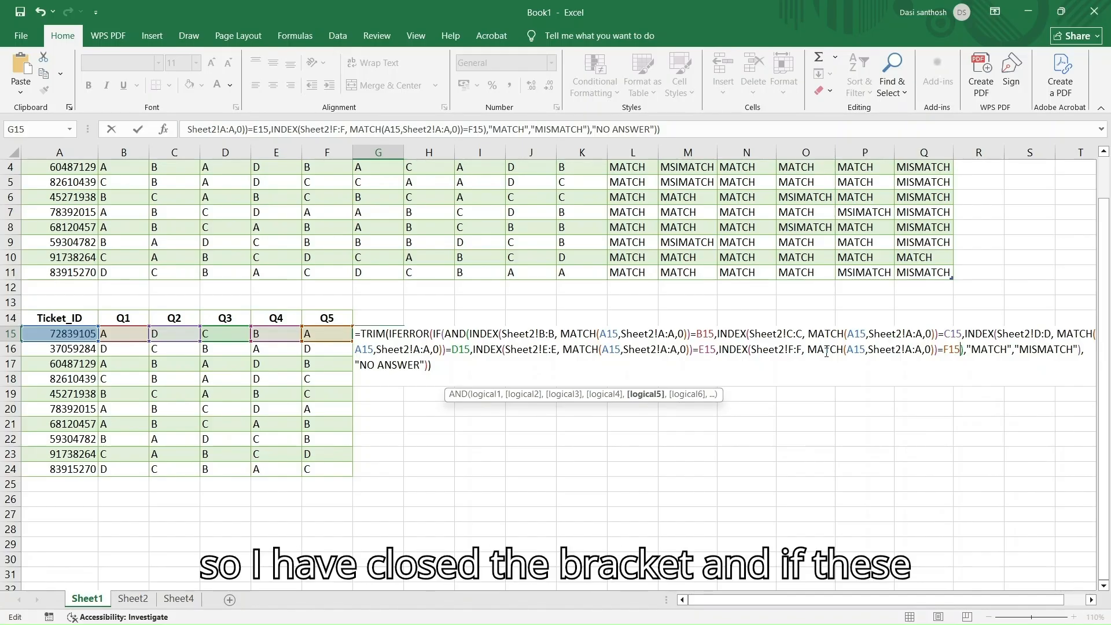
{"action": "key", "text": "Right"}
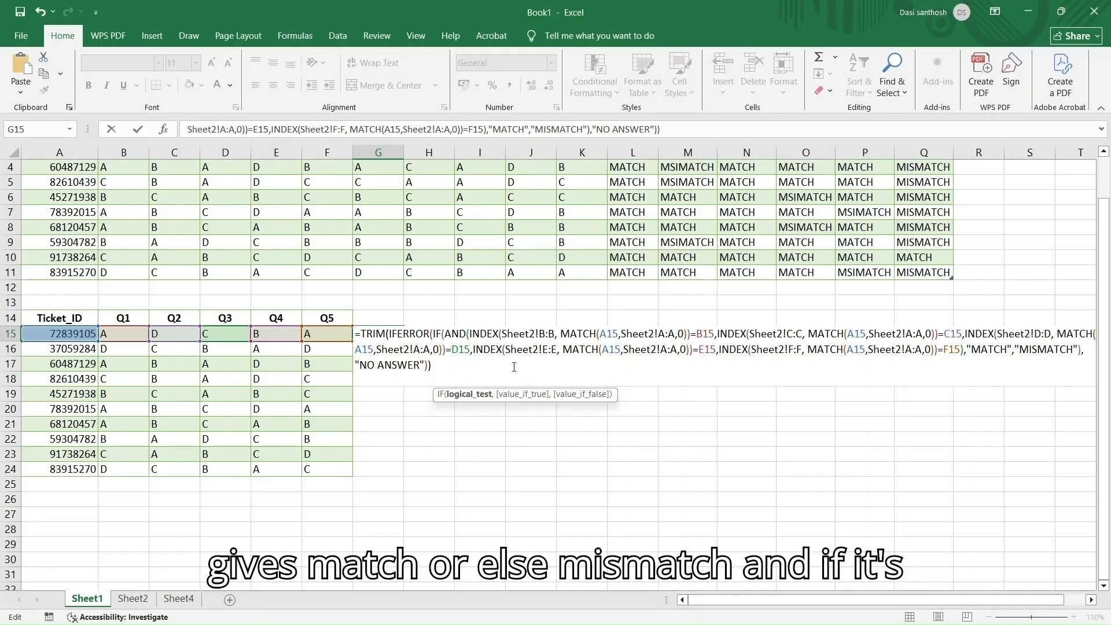
{"action": "left_click", "coordinate": [355, 348]}
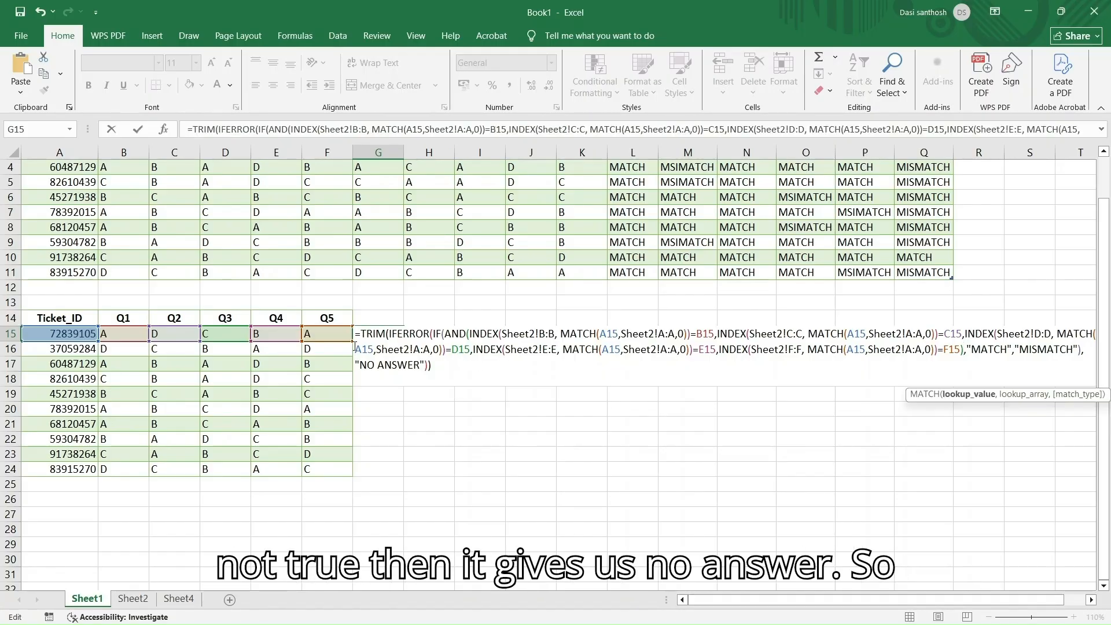
{"action": "left_click", "coordinate": [438, 369]}
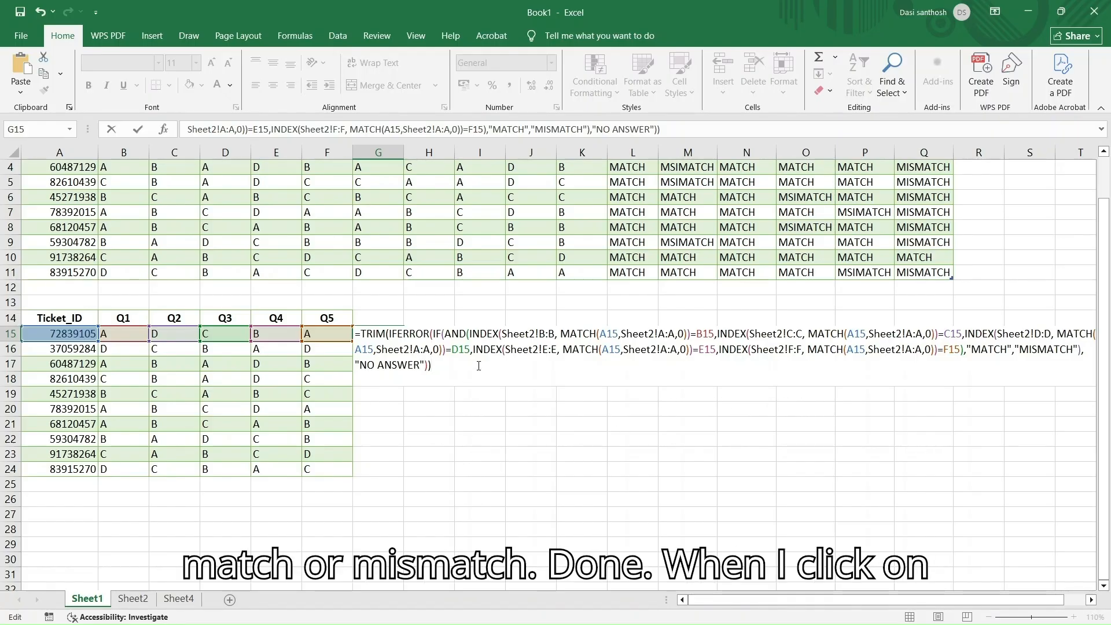
{"action": "key", "text": "Return"}
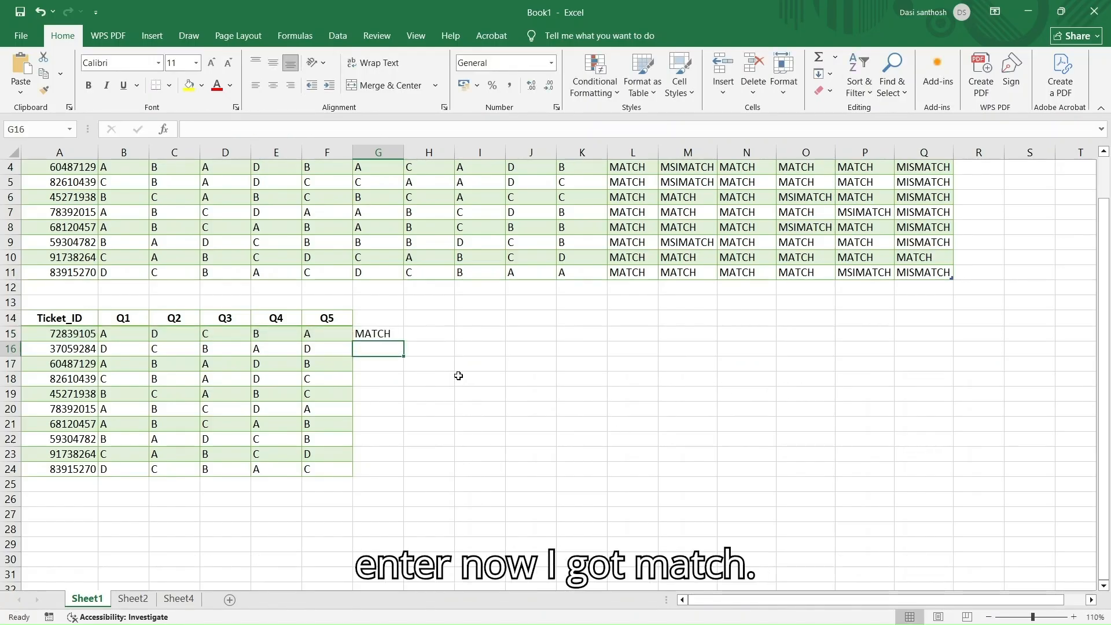
Step: Fill the G15 formula down through G24 and fit column G's width to its contents
{"action": "left_click", "coordinate": [396, 332]}
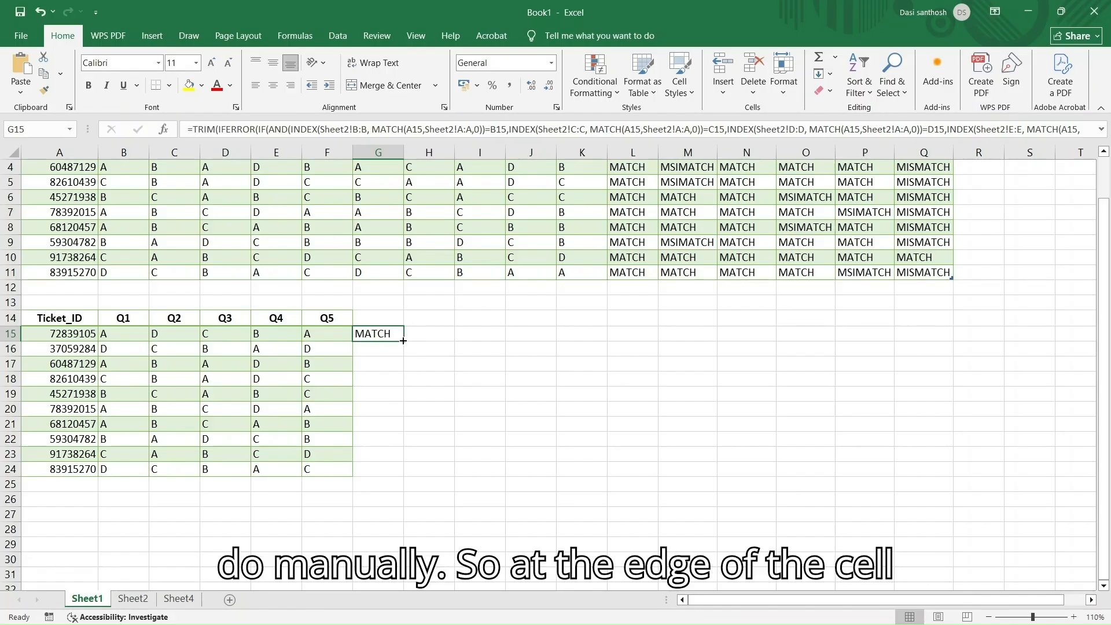
{"action": "left_click_drag", "start_coordinate": [403, 341], "coordinate": [382, 471]}
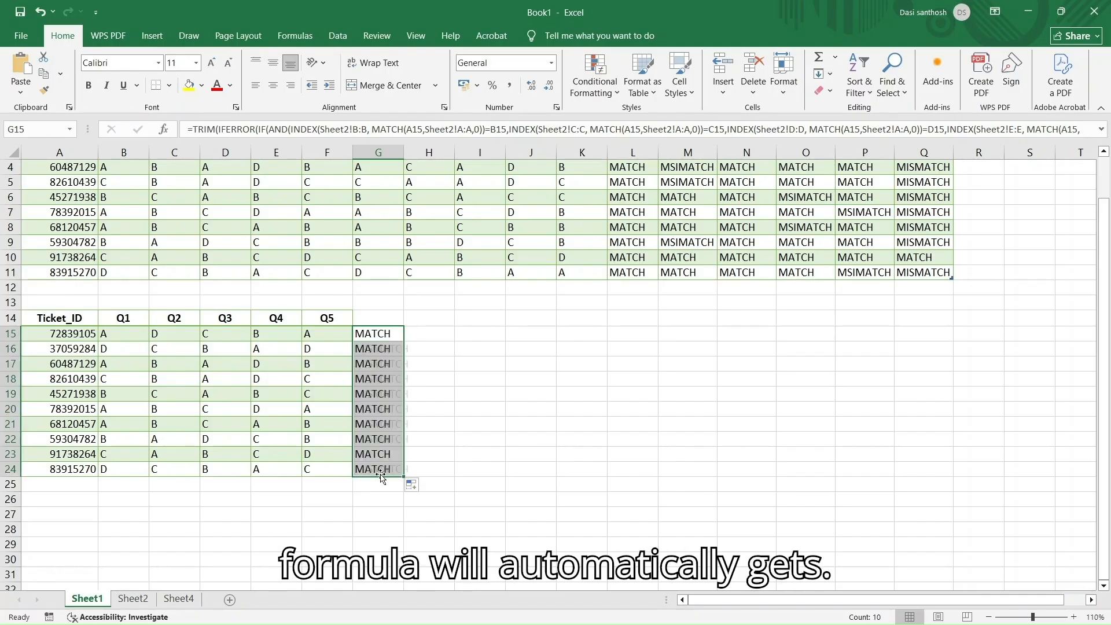
{"action": "left_click", "coordinate": [448, 453]}
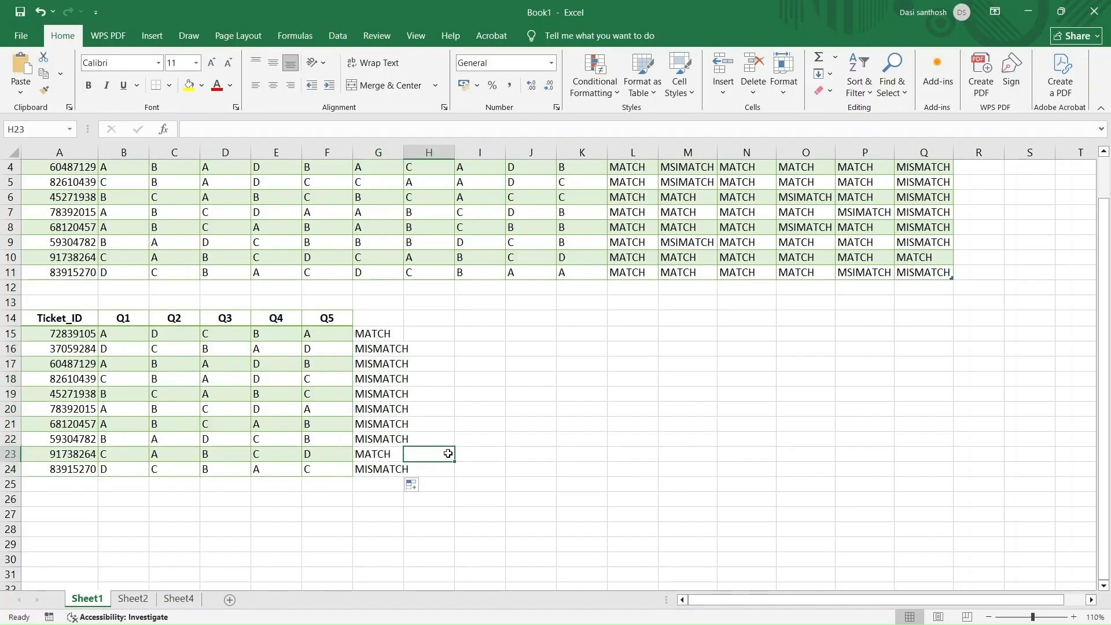
{"action": "double_click", "coordinate": [404, 149]}
Step: Enter the header FINAL STATUS in G14 above the formula results
{"action": "left_click", "coordinate": [383, 319]}
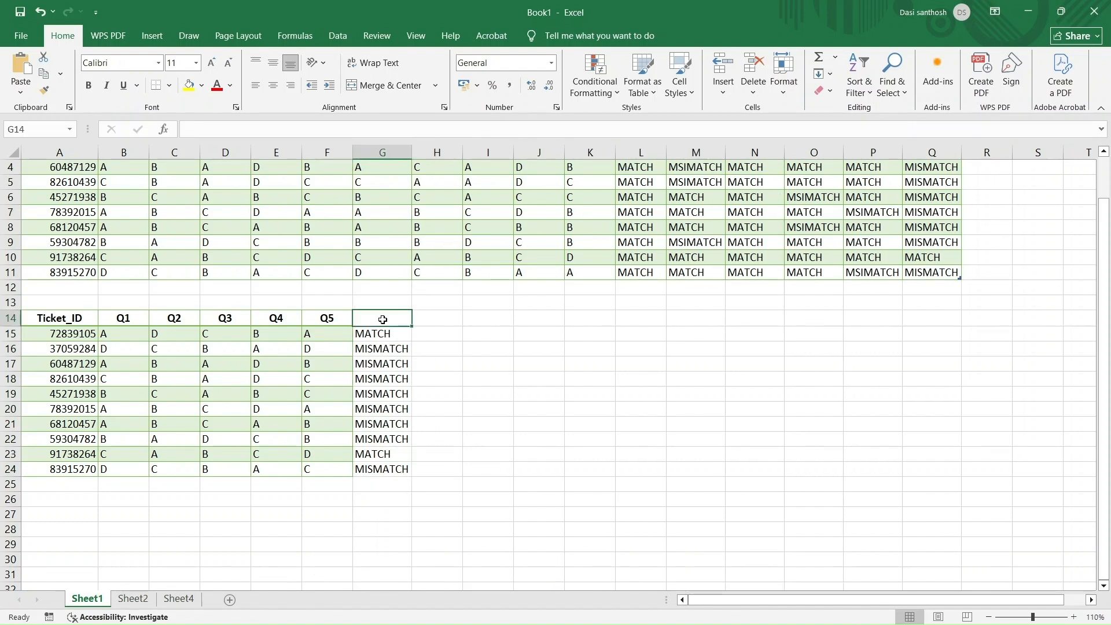
{"action": "type", "text": "FINAL S"}
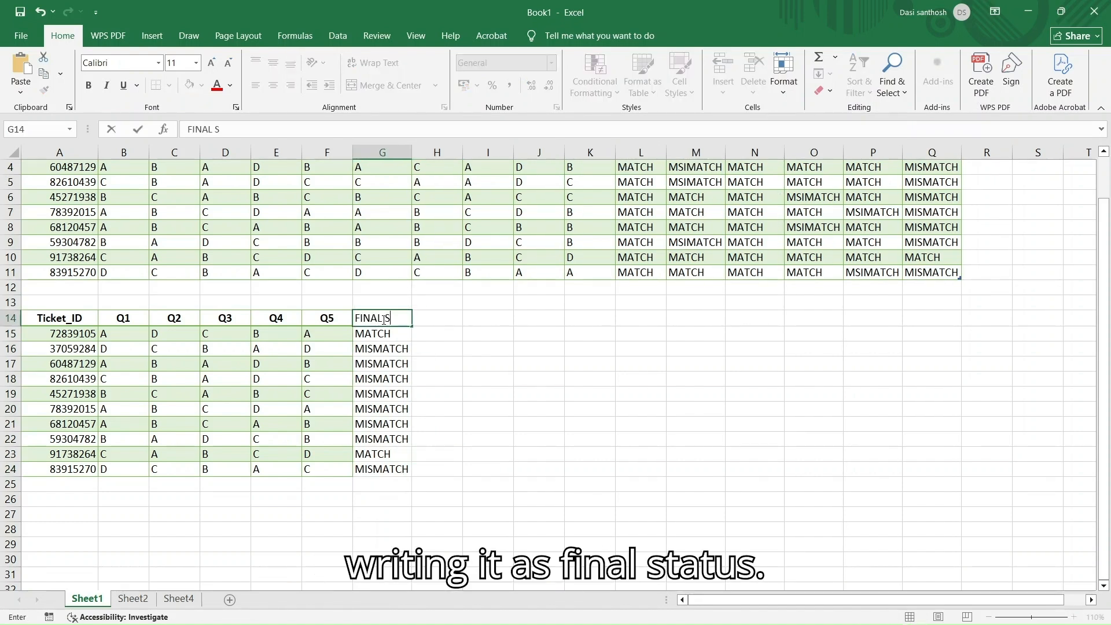
{"action": "type", "text": "TATUS"}
{"action": "left_click", "coordinate": [489, 367]}
{"action": "left_click", "coordinate": [391, 321]}
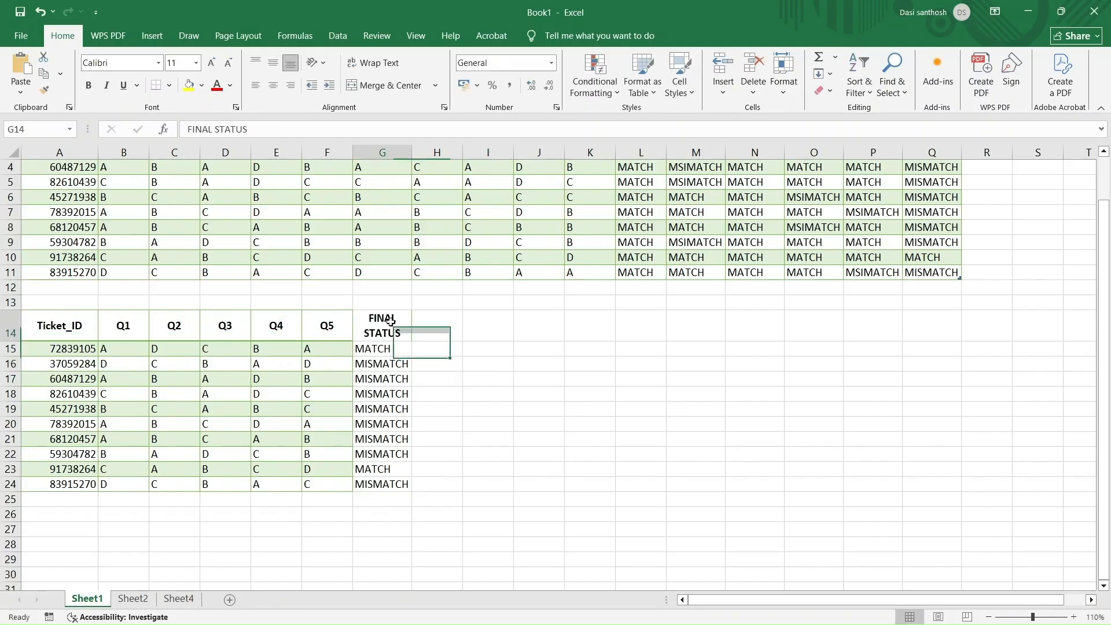
{"action": "left_click", "coordinate": [412, 149]}
{"action": "left_click", "coordinate": [466, 389]}
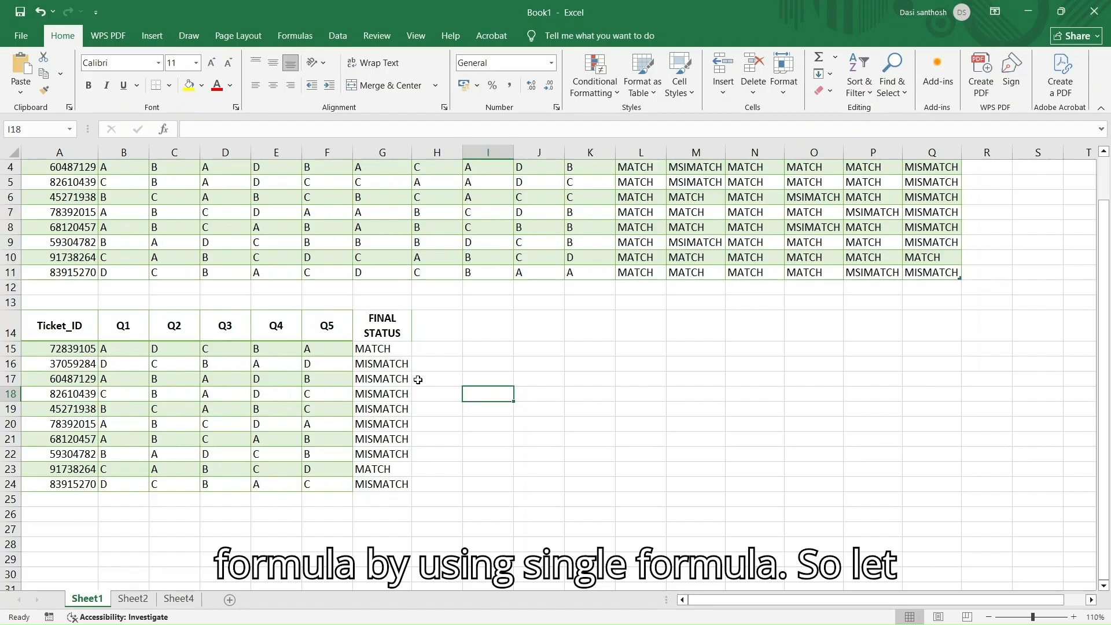
Step: Compare the FINAL STATUS results from G15 down with the STATUS column of the upper table
{"action": "scroll", "coordinate": [418, 380], "scroll_direction": "up", "scroll_amount": 1}
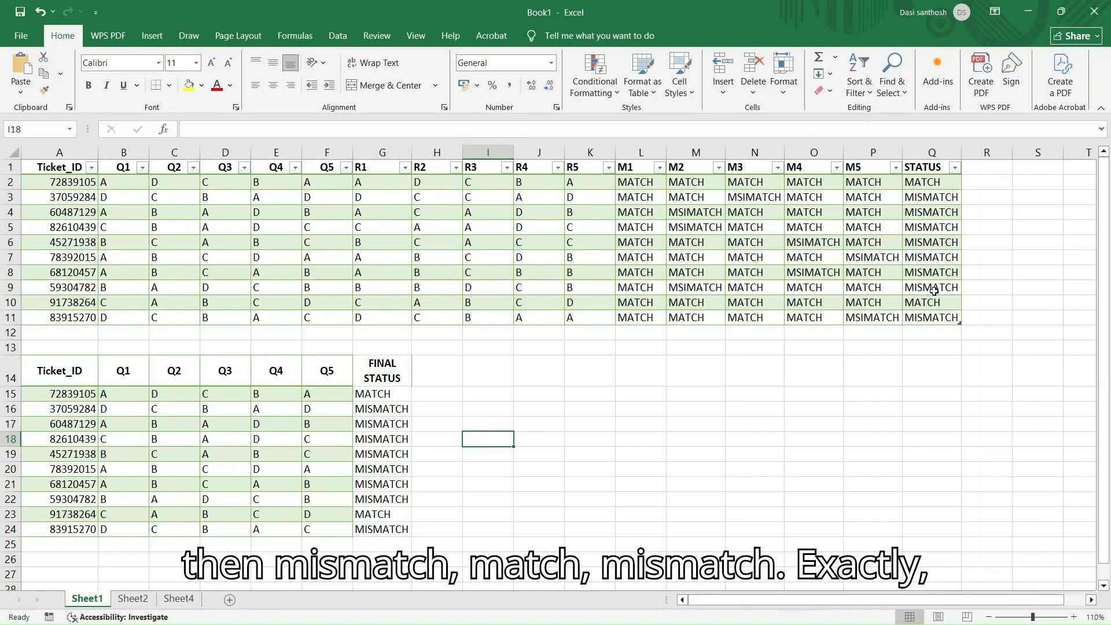
{"action": "left_click", "coordinate": [390, 394]}
{"action": "key", "text": "shift+Down"}
{"action": "key", "text": "shift+Down"}
{"action": "key", "text": "shift+Down"}
{"action": "key", "text": "shift+Down"}
{"action": "key", "text": "shift+Down"}
{"action": "key", "text": "shift+Down"}
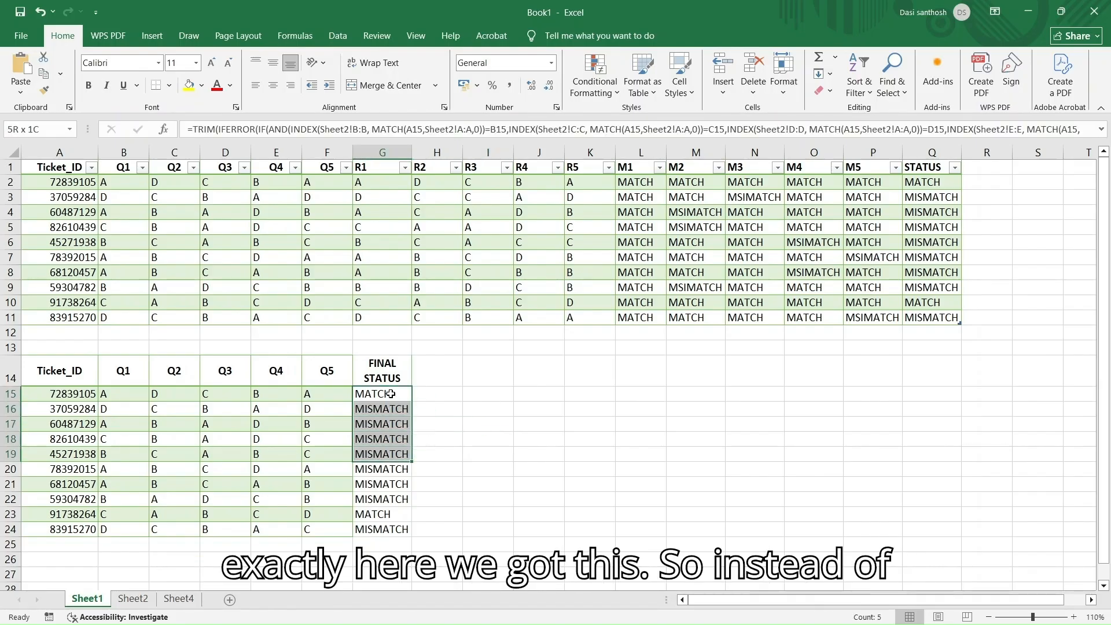
{"action": "left_click", "coordinate": [326, 316]}
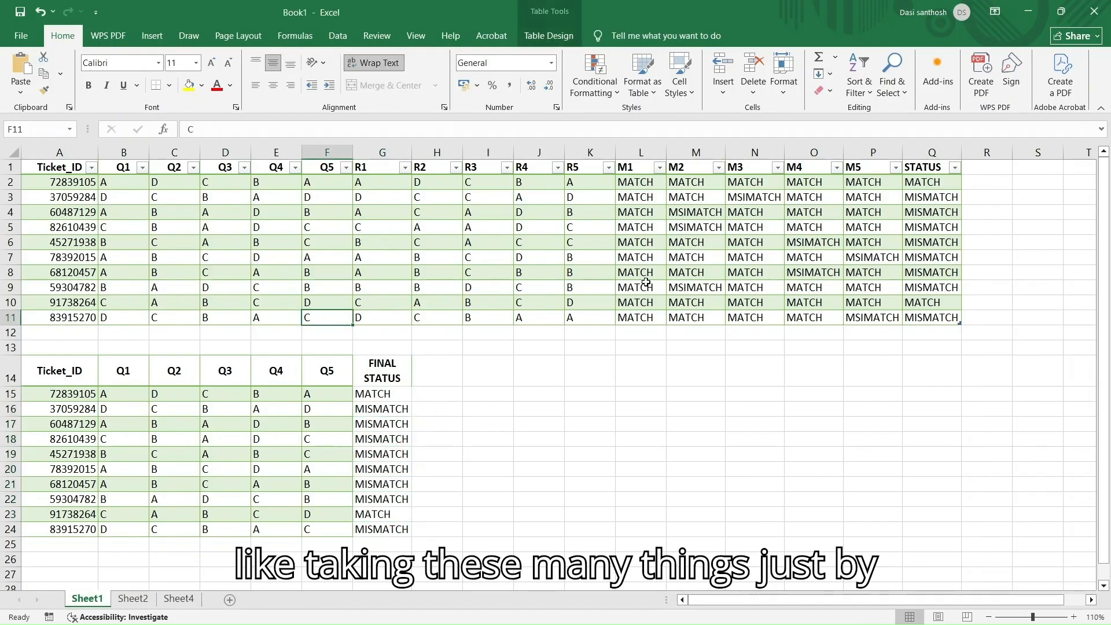
Step: Review the complete nested TRIM, IFERROR, IF, AND, INDEX/MATCH formula in G15, leaving it unmodified
{"action": "double_click", "coordinate": [387, 394]}
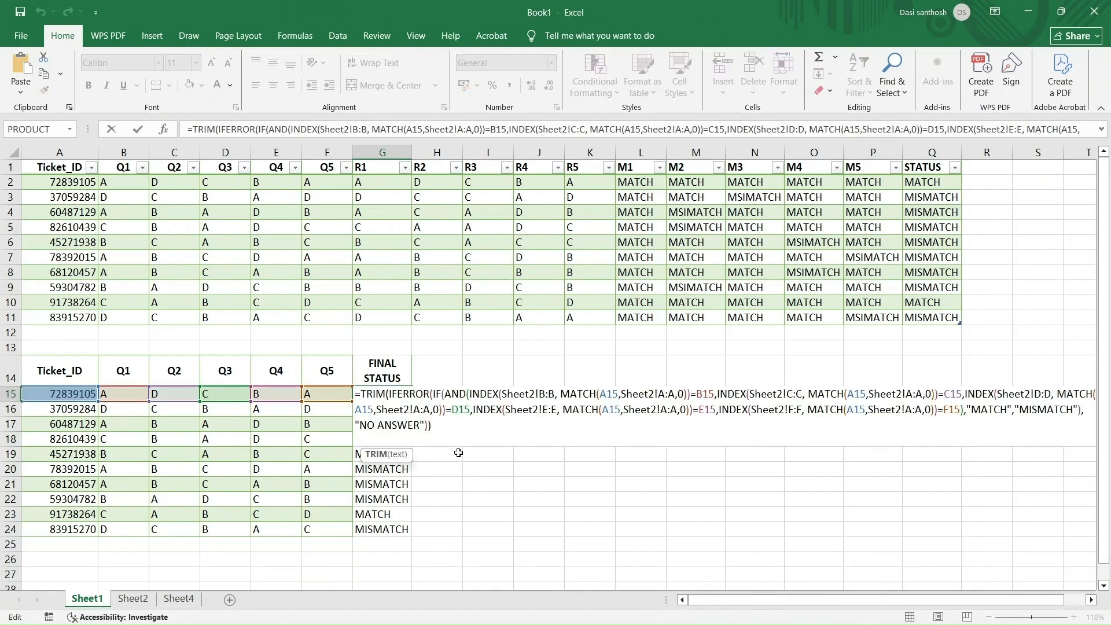
{"action": "left_click", "coordinate": [446, 428]}
{"action": "left_click", "coordinate": [476, 463]}
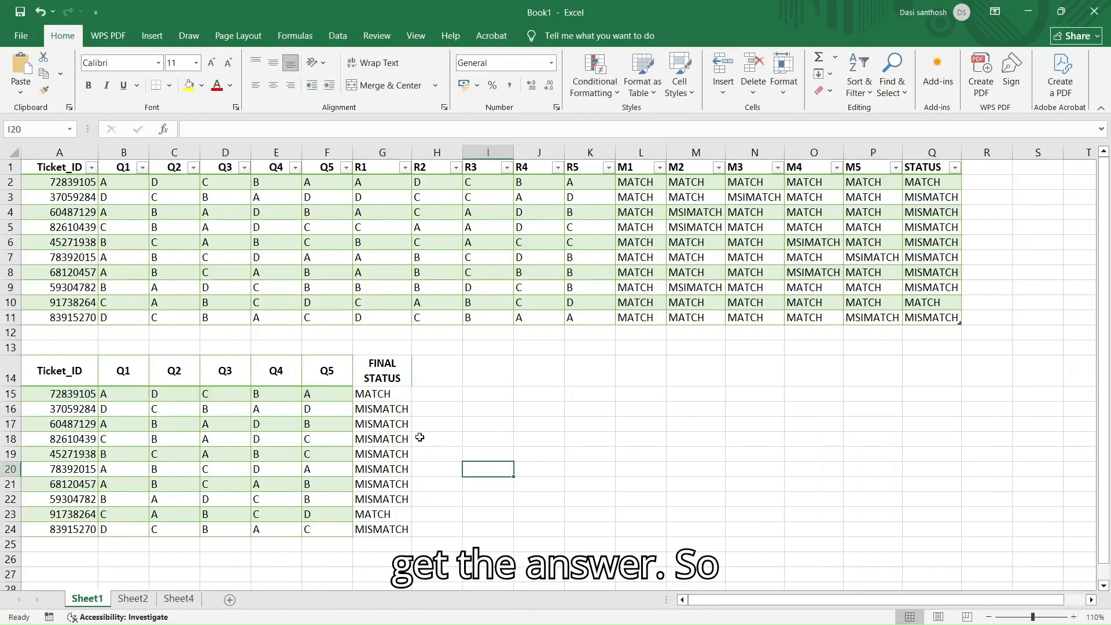
{"action": "double_click", "coordinate": [389, 394]}
{"action": "left_click", "coordinate": [451, 429]}
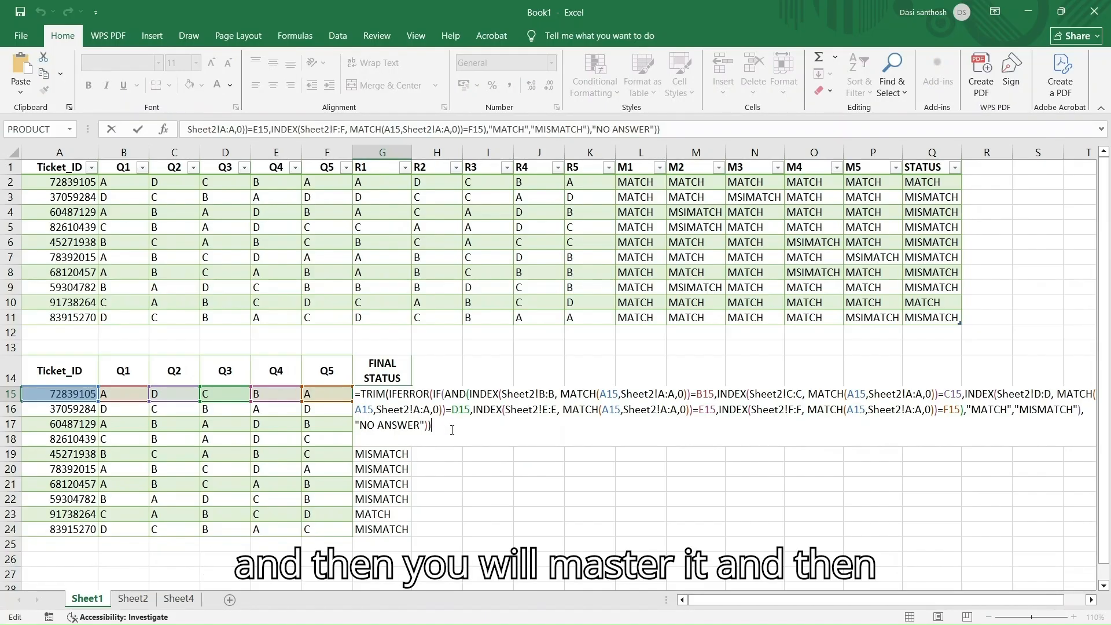
{"action": "left_click", "coordinate": [472, 469]}
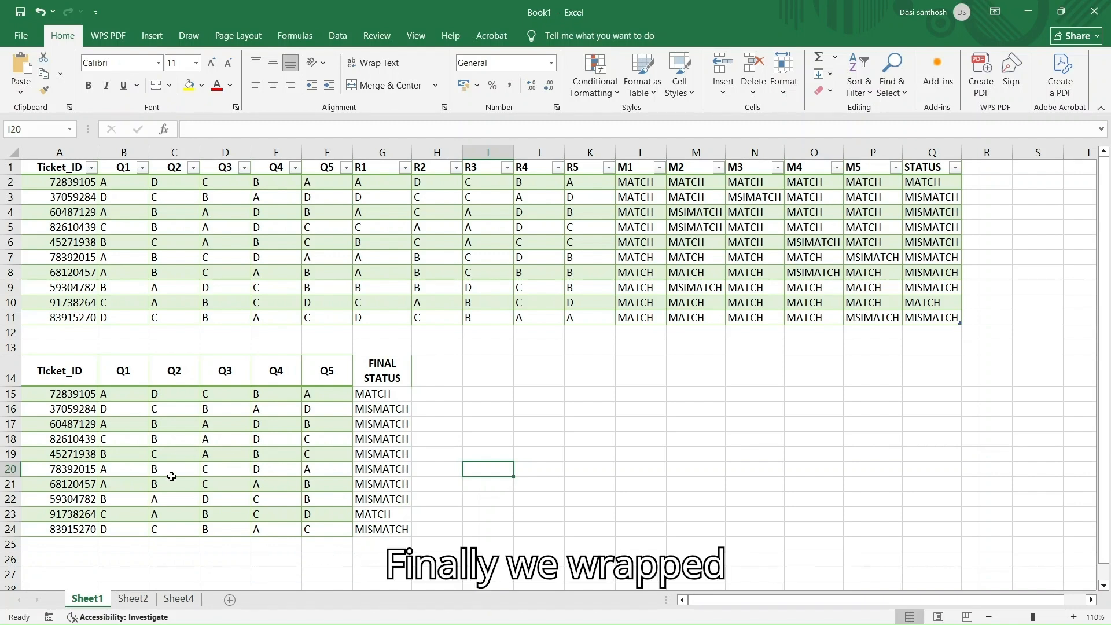
{"action": "double_click", "coordinate": [384, 394]}
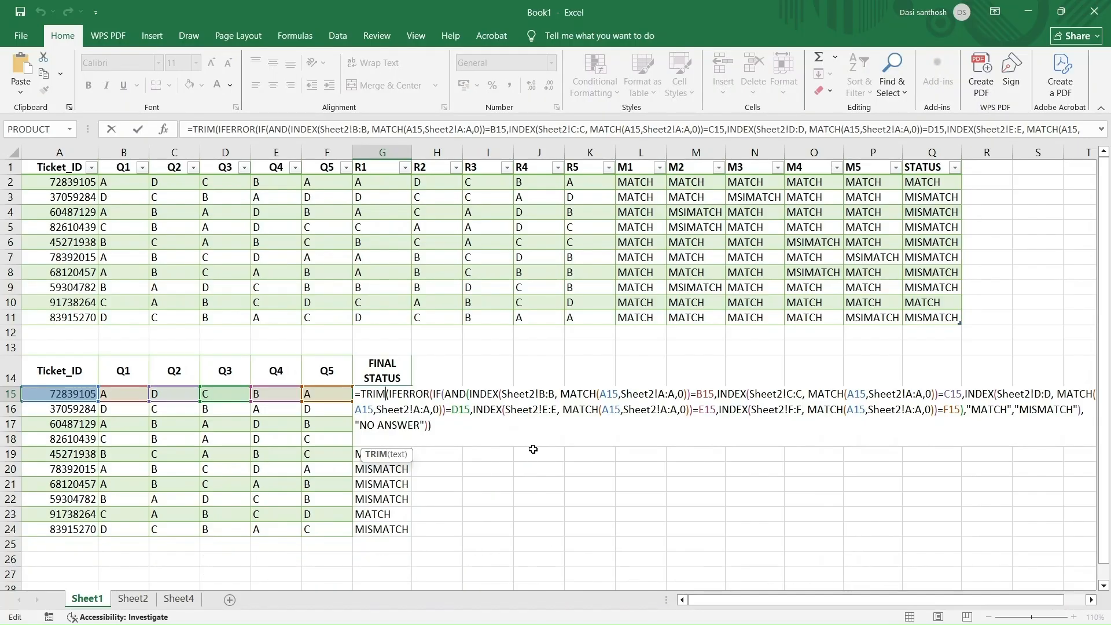
{"action": "left_click", "coordinate": [536, 488]}
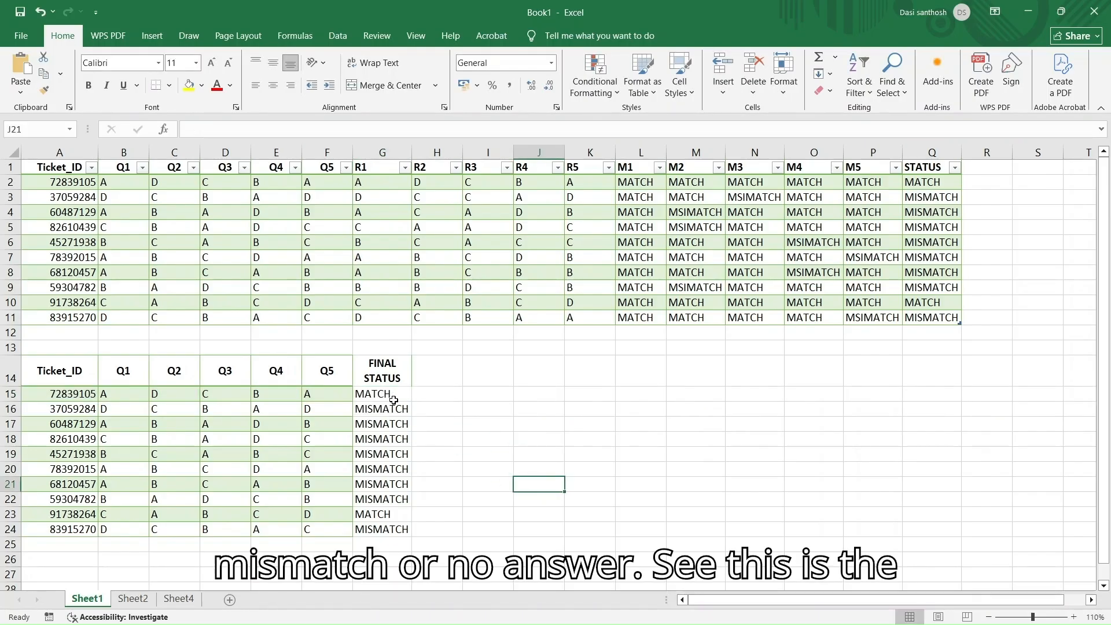
{"action": "scroll", "coordinate": [430, 450], "scroll_direction": "down", "scroll_amount": 1}
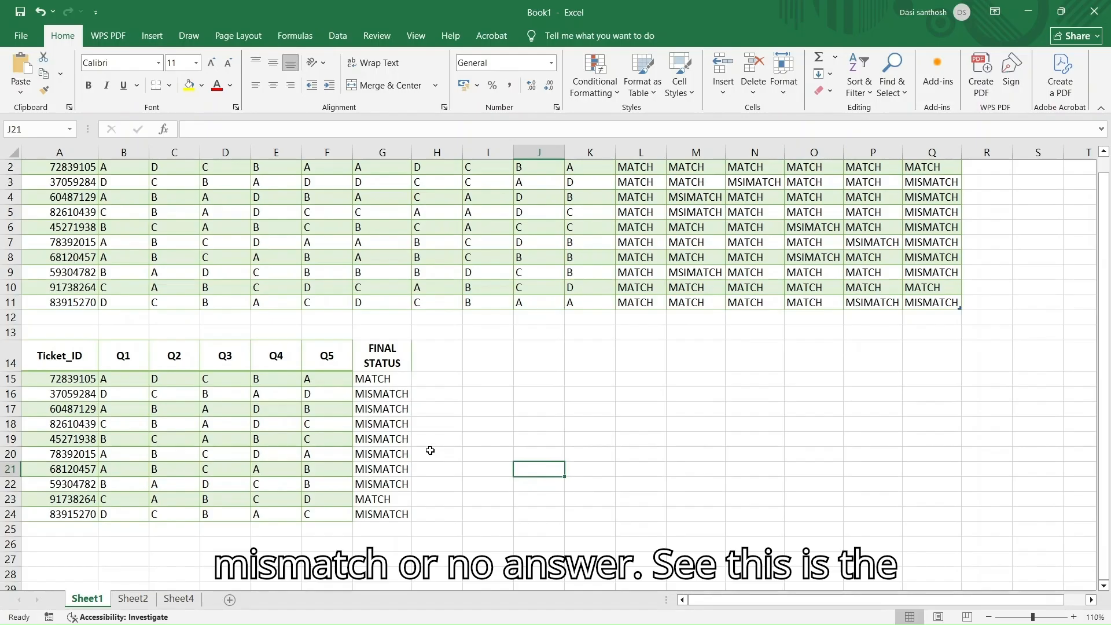